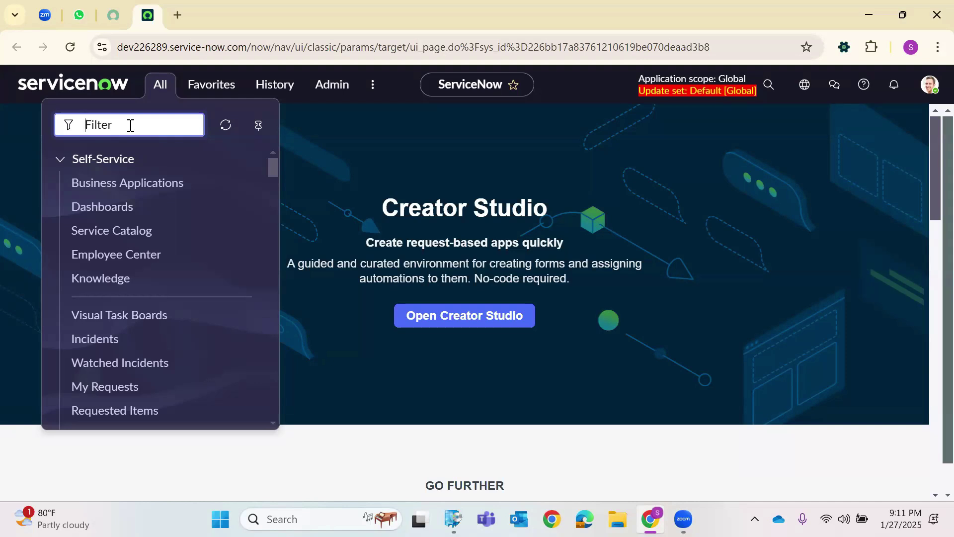
Open the Roles module from the All menu in a new browser tab.
{"action": "type", "text": "Roles"}
{"action": "scroll", "coordinate": [100, 262], "scroll_direction": "down", "scroll_amount": 3}
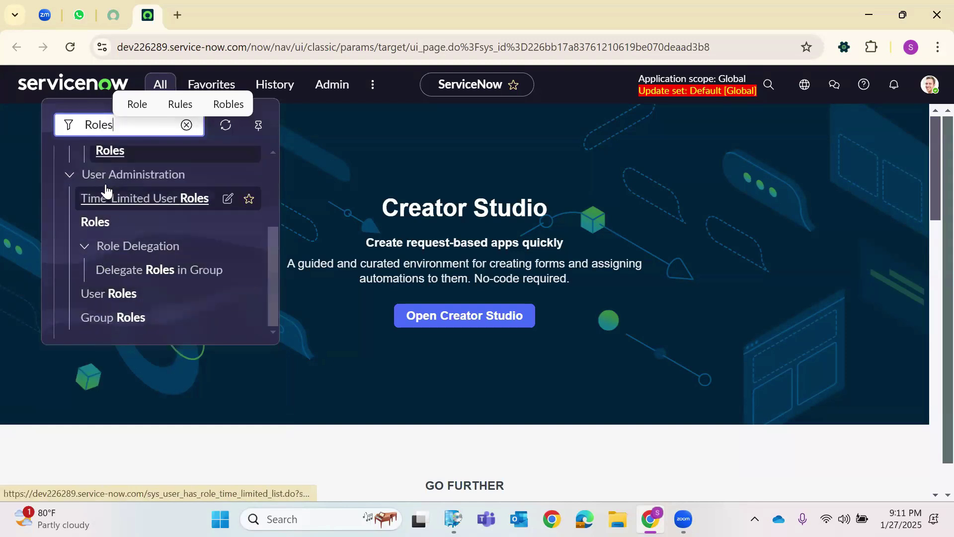
{"action": "right_click", "coordinate": [91, 226]}
{"action": "left_click", "coordinate": [130, 244]}
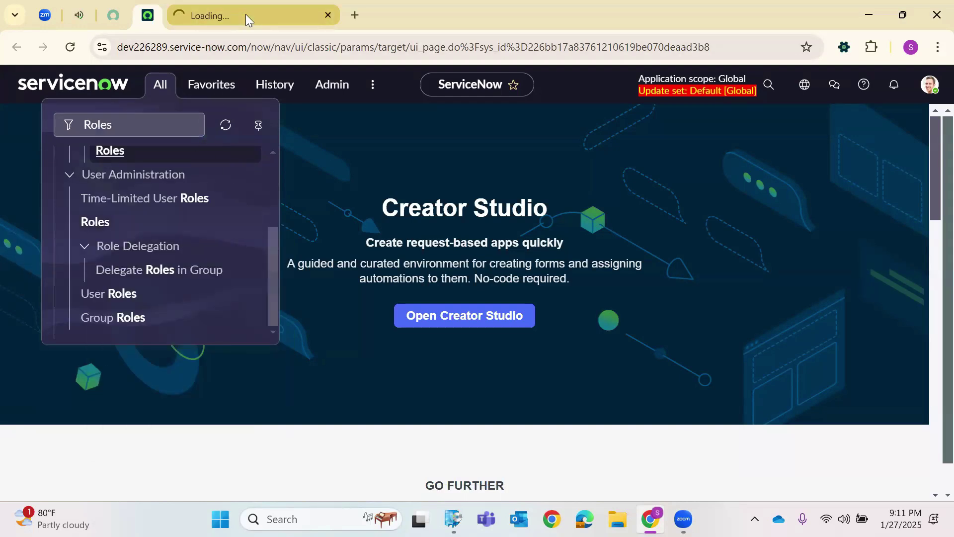
{"action": "left_click", "coordinate": [245, 14]}
{"action": "double_click", "coordinate": [287, 50]}
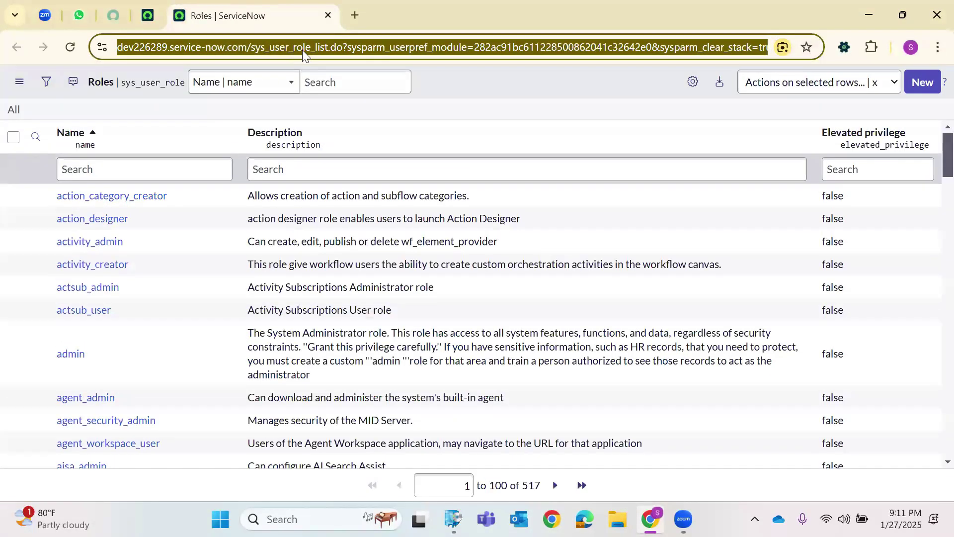
{"action": "double_click", "coordinate": [304, 49]}
Open the Users list by entering sys_user.LIST in the navigator.
{"action": "left_click", "coordinate": [151, 16]}
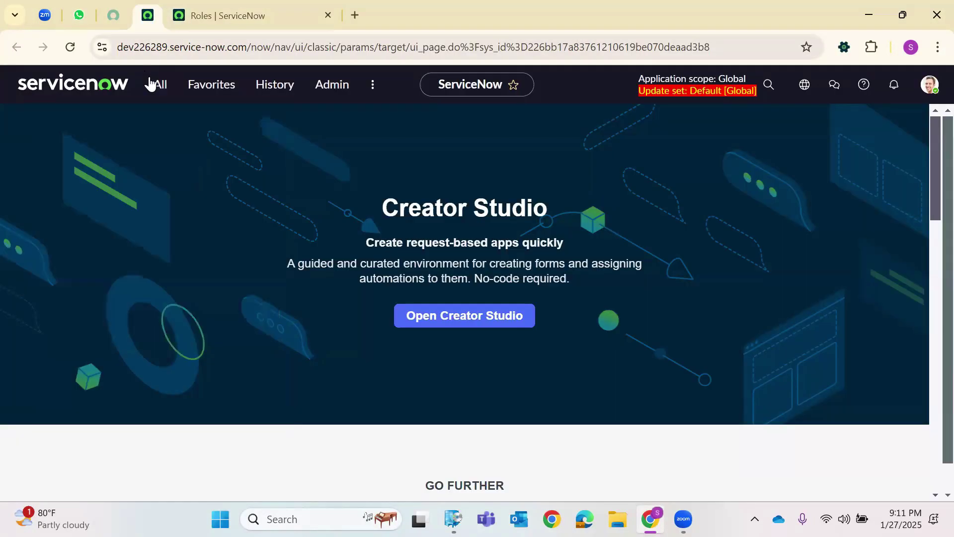
{"action": "left_click", "coordinate": [150, 90]}
{"action": "key", "text": "BackSpace"}
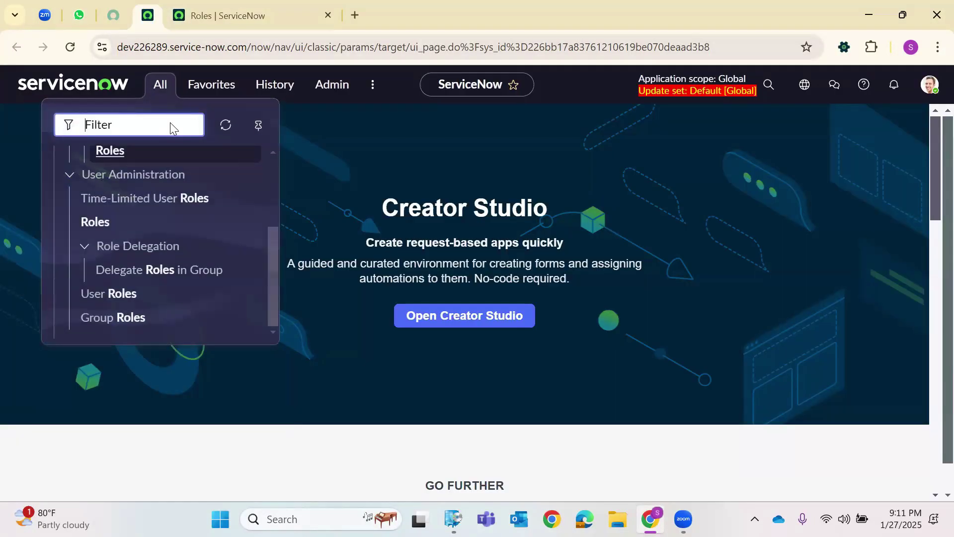
{"action": "type", "text": "Users"}
{"action": "scroll", "coordinate": [119, 278], "scroll_direction": "down", "scroll_amount": 10}
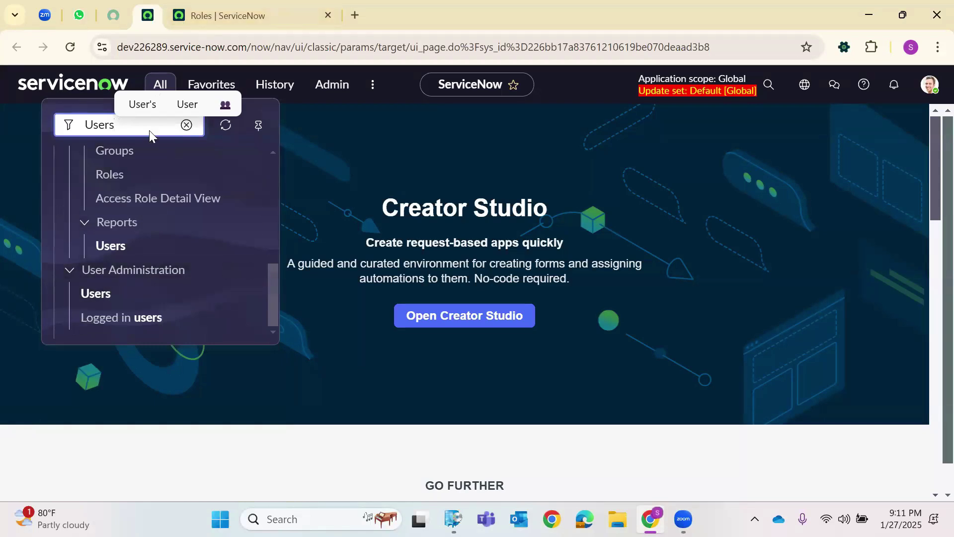
{"action": "key", "text": "BackSpace"}
{"action": "key", "text": "BackSpace"}
{"action": "key", "text": "BackSpace"}
{"action": "key", "text": "BackSpace"}
{"action": "key", "text": "BackSpace"}
{"action": "type", "text": "sys"}
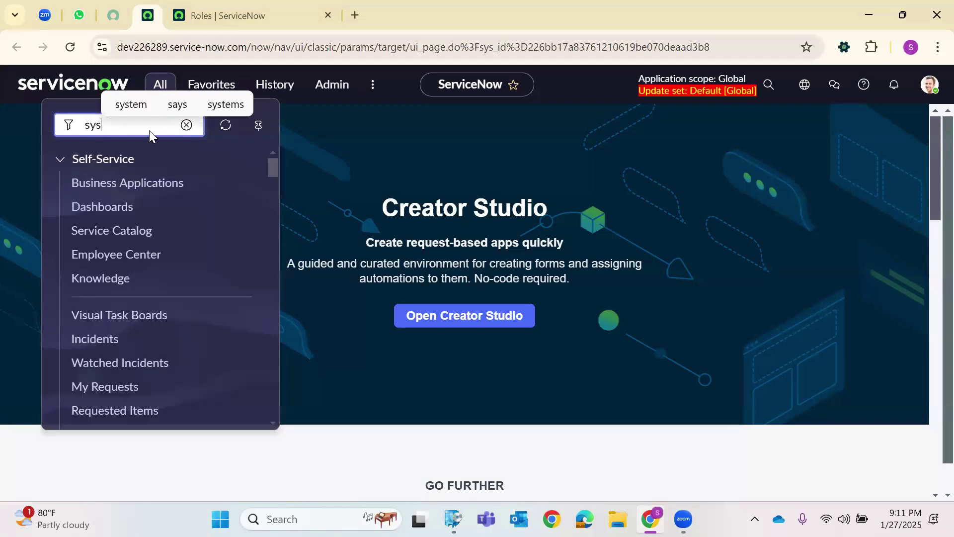
{"action": "type", "text": "_user.LIST"}
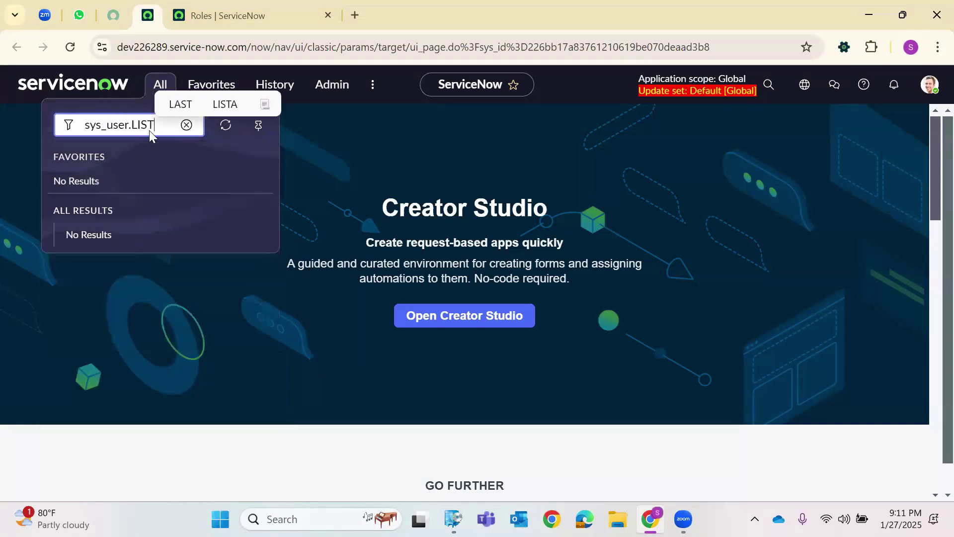
{"action": "key", "text": "Return"}
Open the Roles table list by entering sys_user_role.LIST in the navigator.
{"action": "left_click", "coordinate": [147, 13]}
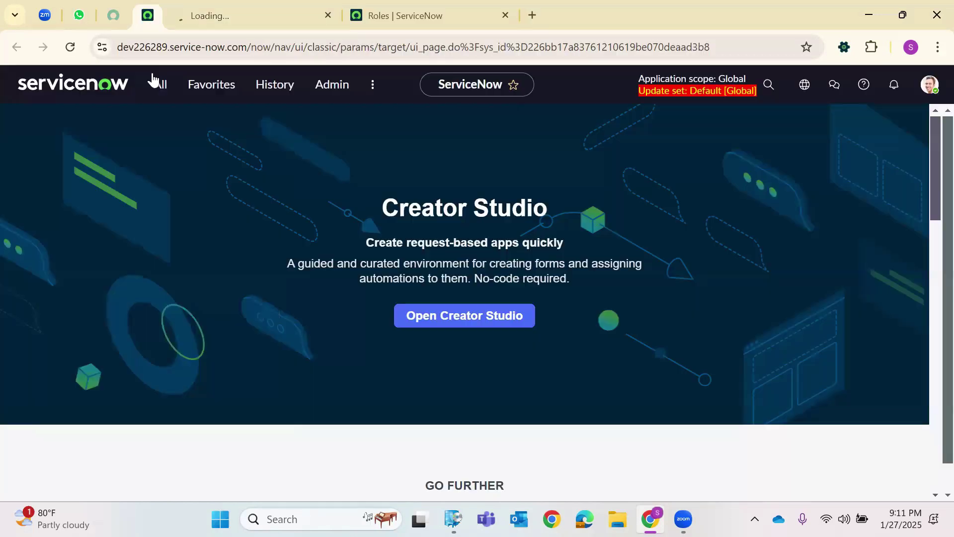
{"action": "left_click", "coordinate": [157, 83]}
{"action": "type", "text": "sys"}
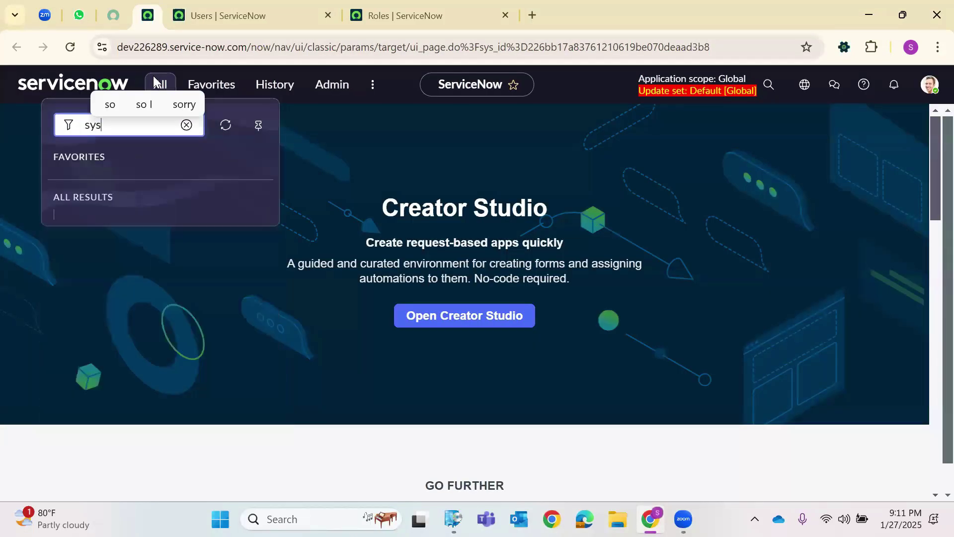
{"action": "type", "text": "_use"}
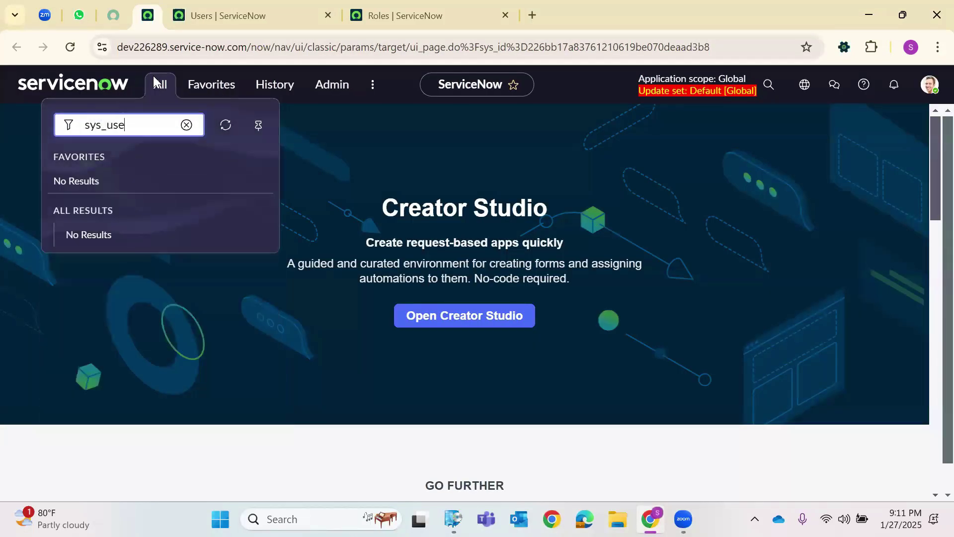
{"action": "type", "text": "r_role.LIST"}
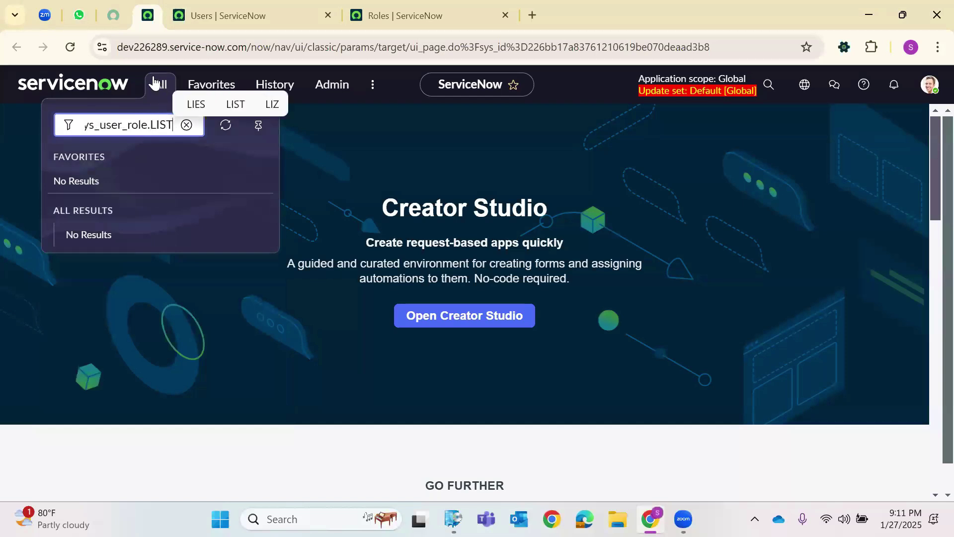
{"action": "key", "text": "Return"}
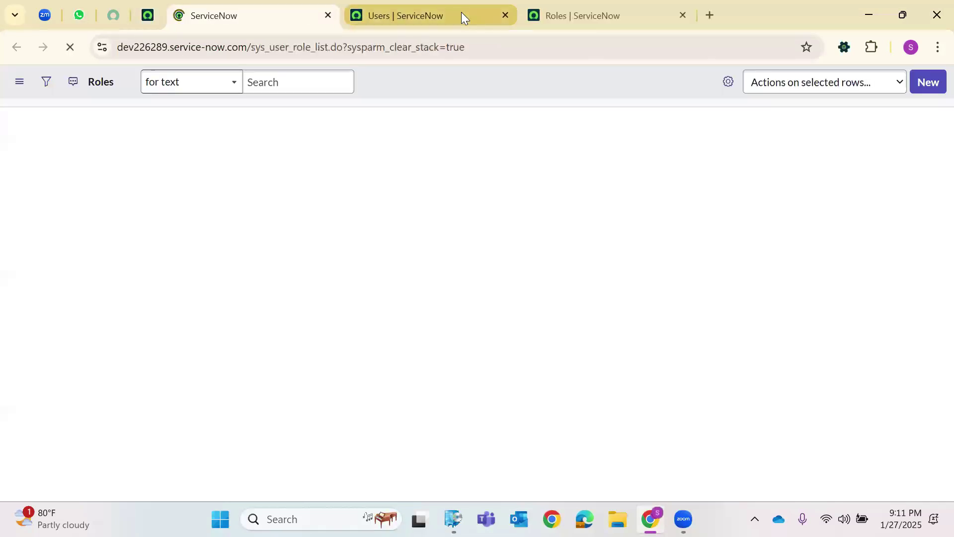
Close the Users tab and the duplicate Roles tab, keeping one Roles list.
{"action": "left_click", "coordinate": [480, 15]}
{"action": "left_click", "coordinate": [505, 16]}
{"action": "left_click", "coordinate": [241, 11]}
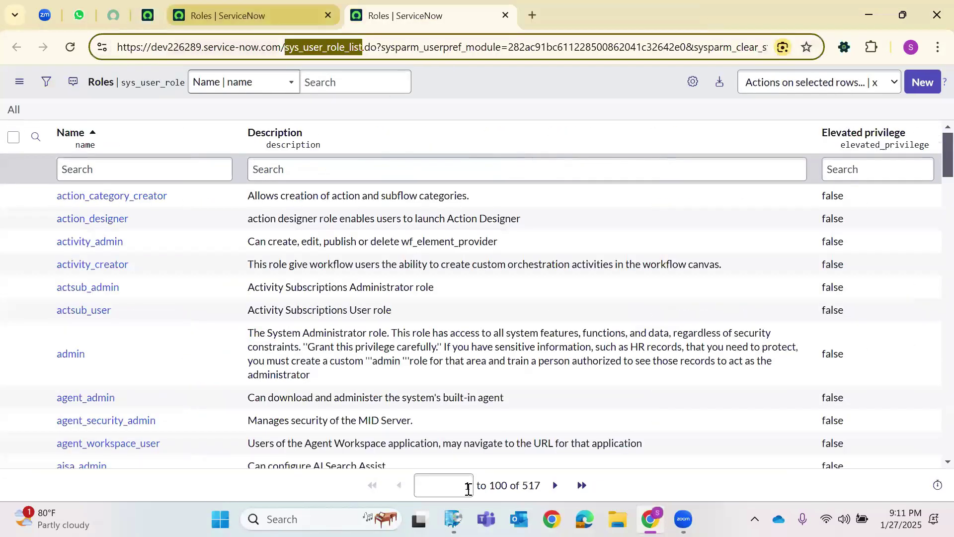
{"action": "key", "text": "ctrl+Tab"}
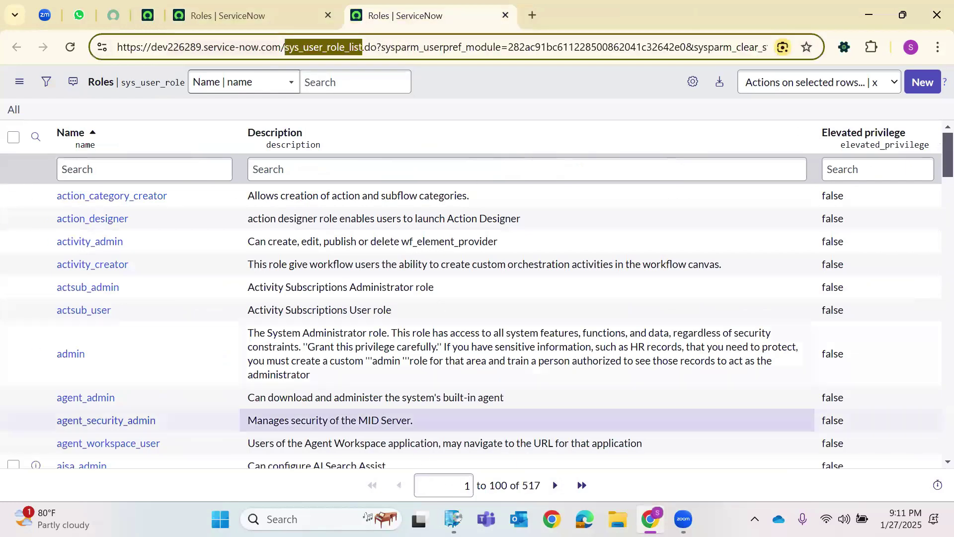
{"action": "left_click", "coordinate": [504, 16]}
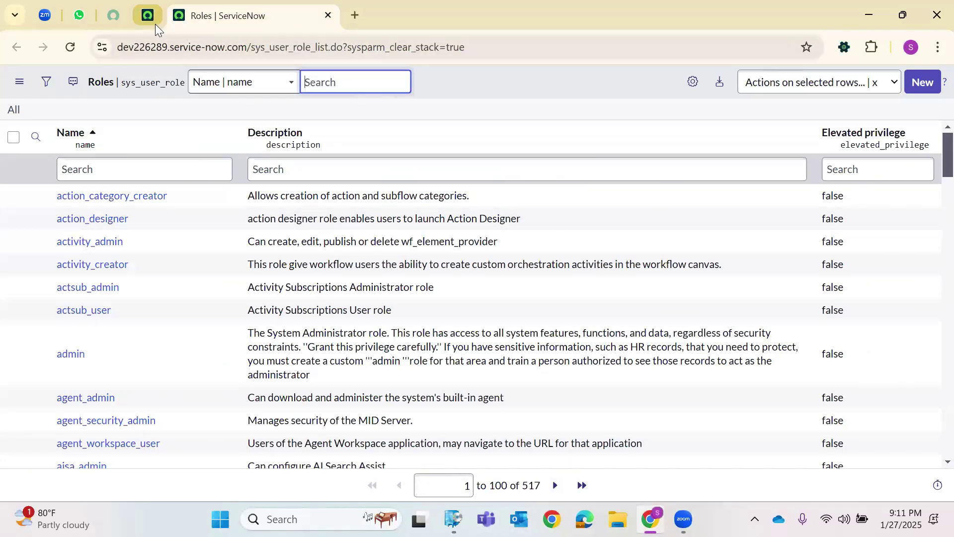
{"action": "left_click", "coordinate": [155, 24]}
{"action": "left_click", "coordinate": [206, 23]}
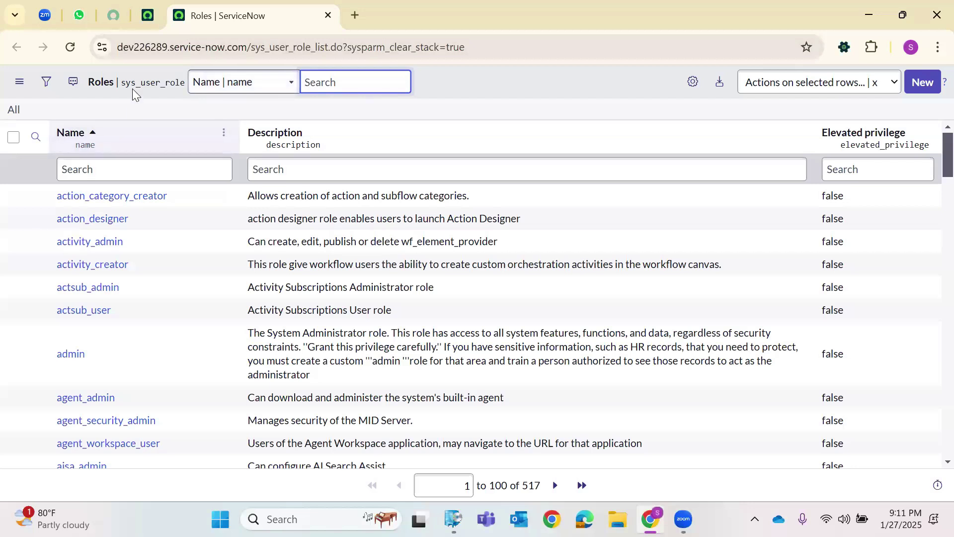
Scroll the 517-role list, highlight the admin description, and show column search boxes.
{"action": "scroll", "coordinate": [238, 357], "scroll_direction": "down", "scroll_amount": 10}
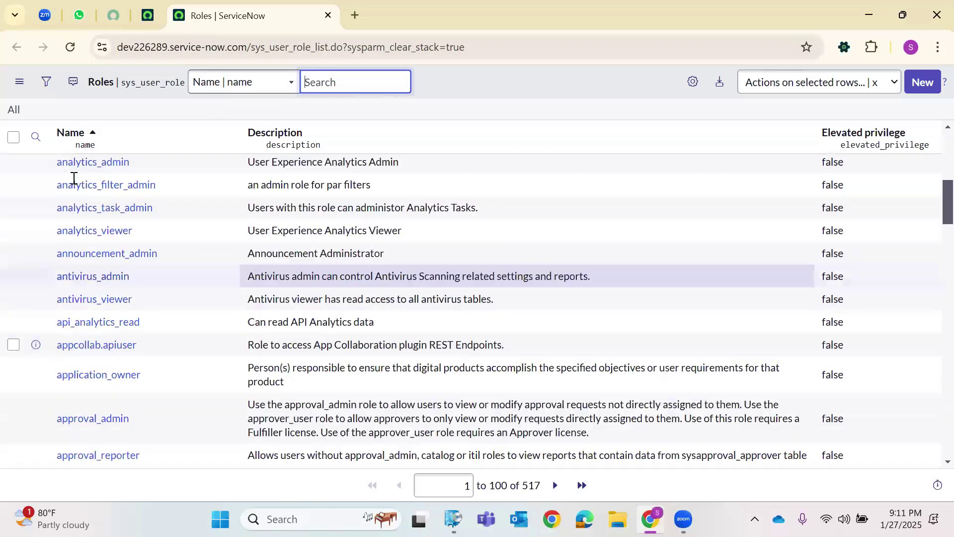
{"action": "scroll", "coordinate": [114, 263], "scroll_direction": "up", "scroll_amount": 10}
{"action": "scroll", "coordinate": [234, 299], "scroll_direction": "down", "scroll_amount": 2}
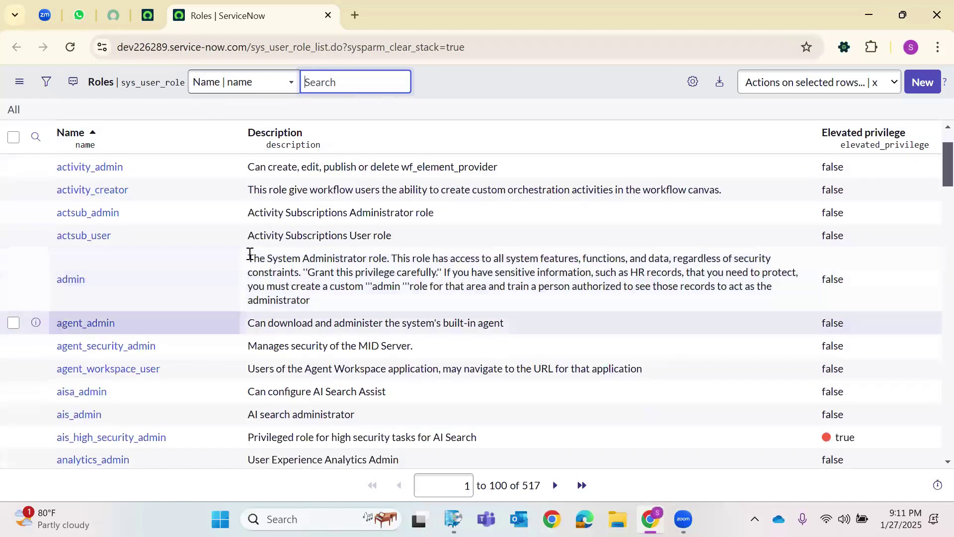
{"action": "left_click", "coordinate": [273, 267]}
{"action": "left_click_drag", "start_coordinate": [274, 267], "coordinate": [320, 304]}
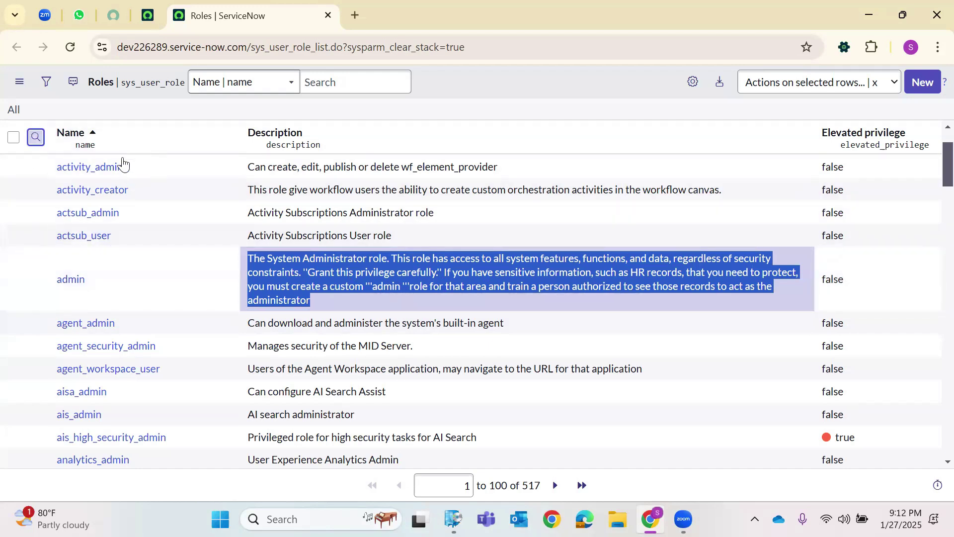
{"action": "scroll", "coordinate": [285, 192], "scroll_direction": "up", "scroll_amount": 2}
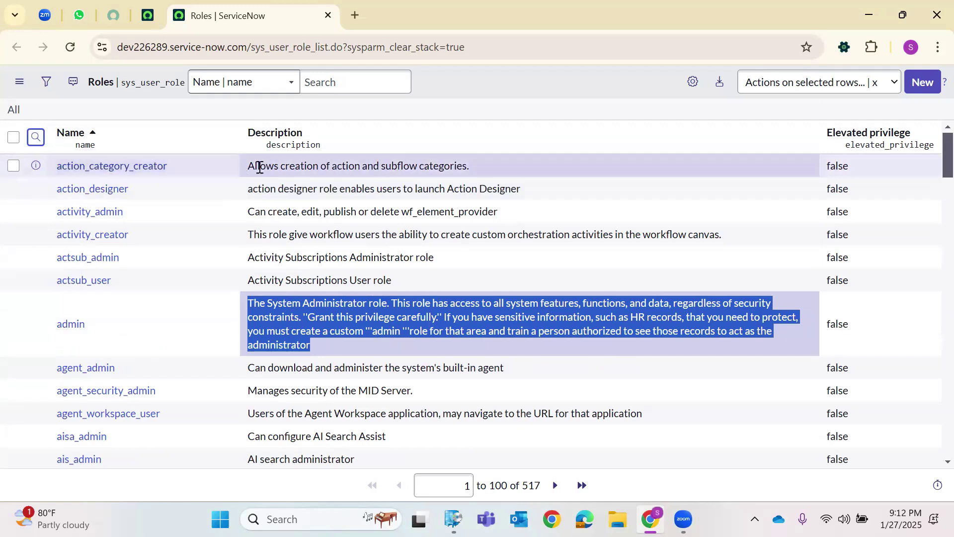
{"action": "left_click", "coordinate": [36, 138]}
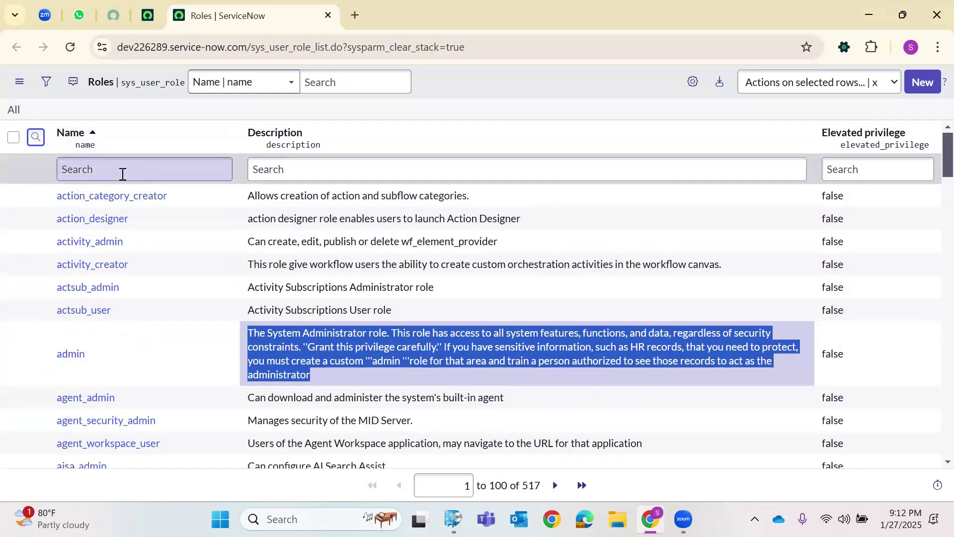
Search the Name column for itil and highlight the itil role's description.
{"action": "left_click", "coordinate": [122, 174]}
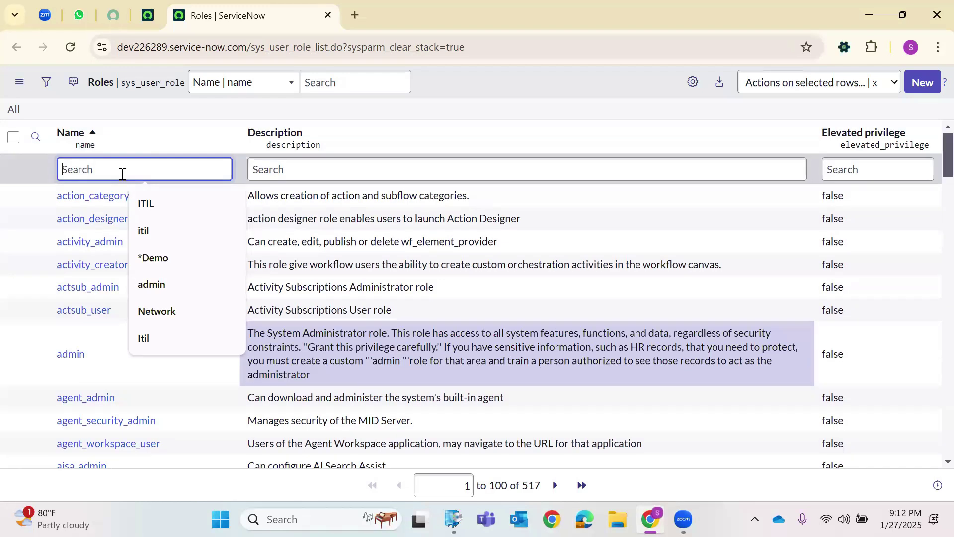
{"action": "type", "text": "itil"}
{"action": "key", "text": "Return"}
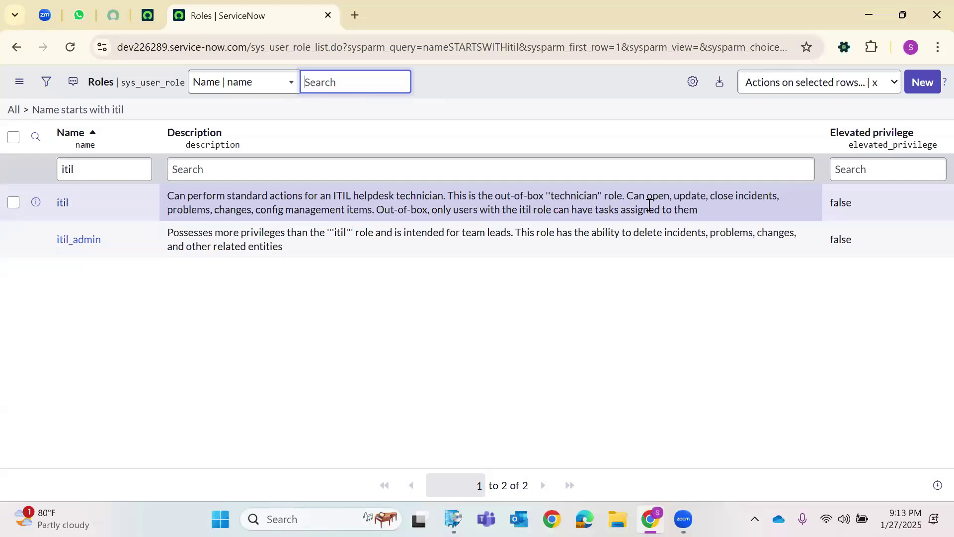
{"action": "left_click_drag", "start_coordinate": [704, 211], "coordinate": [167, 195]}
{"action": "left_click", "coordinate": [123, 302]}
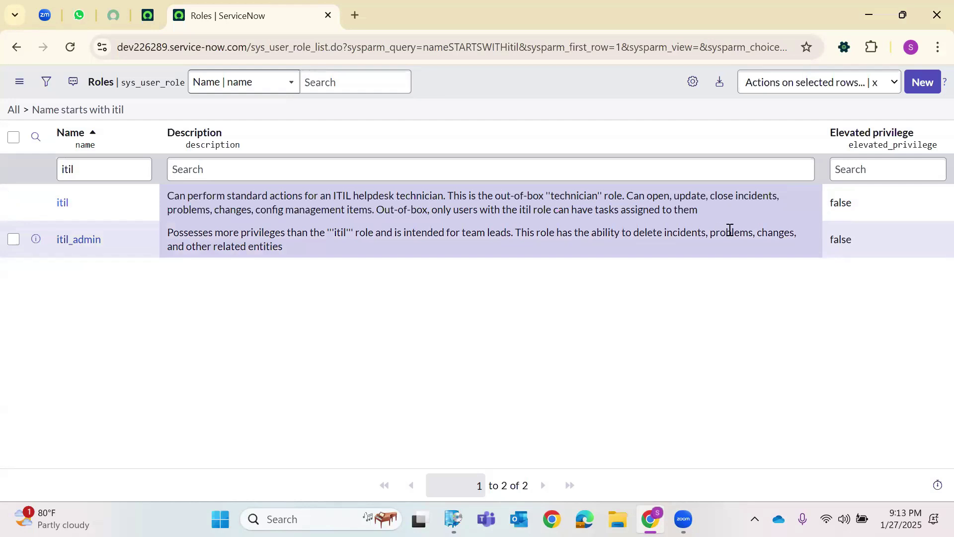
{"action": "triple_click", "coordinate": [206, 234]}
{"action": "left_click", "coordinate": [138, 259]}
{"action": "left_click_drag", "start_coordinate": [46, 201], "coordinate": [77, 204]}
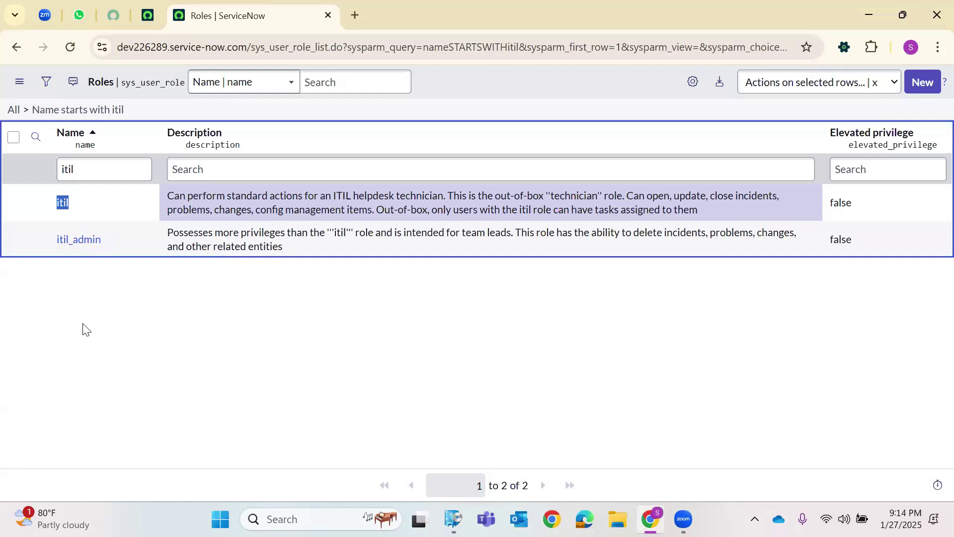
{"action": "left_click", "coordinate": [121, 243]}
{"action": "left_click", "coordinate": [123, 292]}
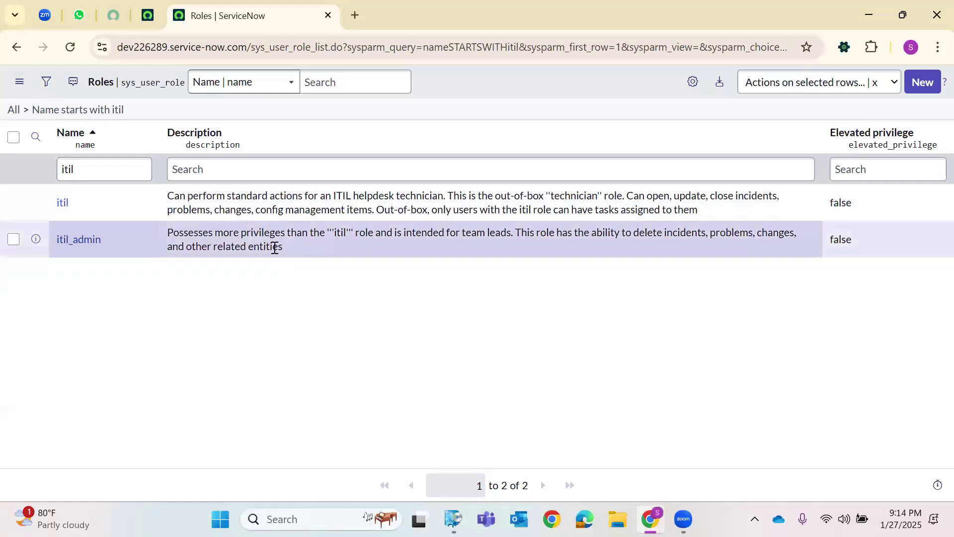
Replace the Name search with *incident and review the matching roles.
{"action": "double_click", "coordinate": [87, 171]}
{"action": "key", "text": "BackSpace"}
{"action": "type", "text": "incident"}
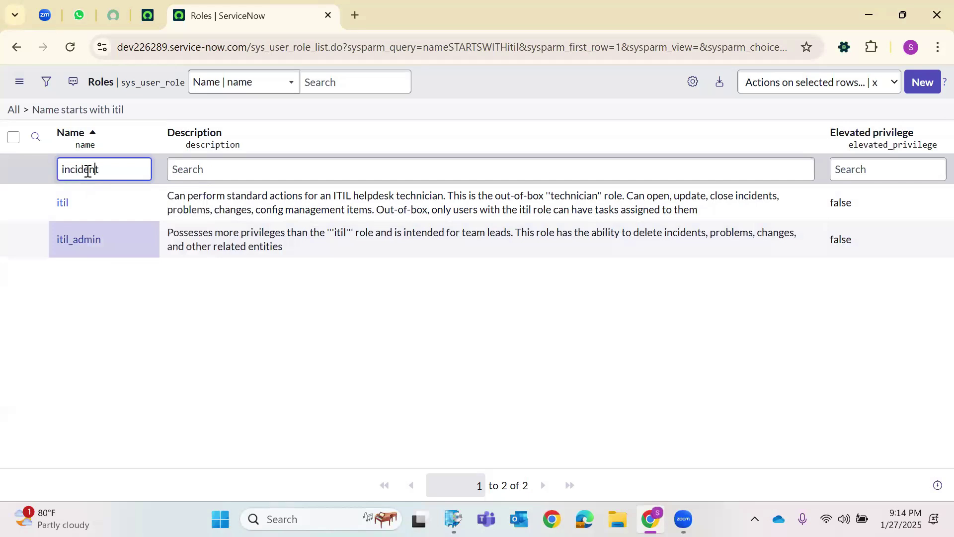
{"action": "key", "text": "Home"}
{"action": "type", "text": "*"}
{"action": "key", "text": "Return"}
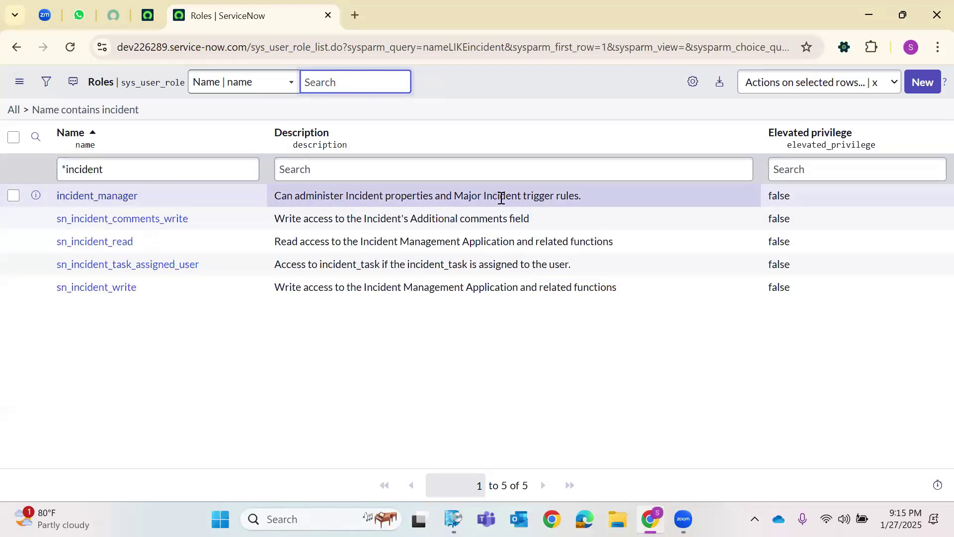
{"action": "left_click_drag", "start_coordinate": [585, 193], "coordinate": [276, 194]}
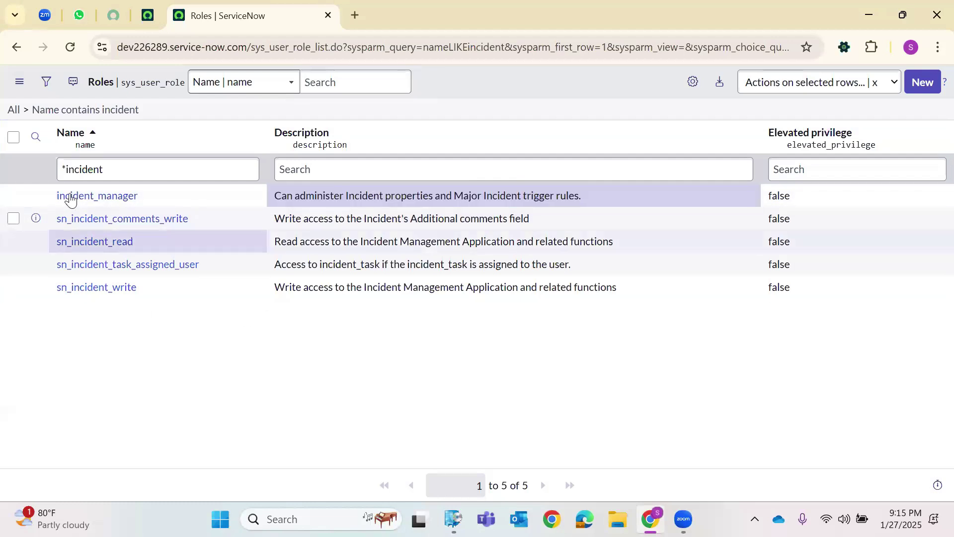
Clear the Name search so all 517 roles are listed again.
{"action": "double_click", "coordinate": [129, 172]}
{"action": "key", "text": "BackSpace"}
{"action": "key", "text": "BackSpace"}
{"action": "key", "text": "Return"}
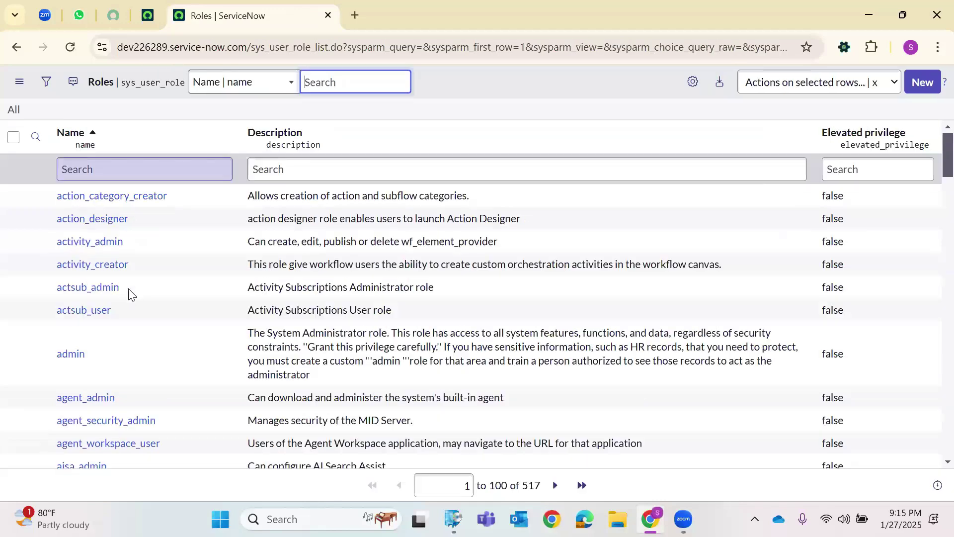
Filter role names with *report, scroll the 22 results, then clear the search text.
{"action": "scroll", "coordinate": [127, 298], "scroll_direction": "down", "scroll_amount": 2}
{"action": "scroll", "coordinate": [127, 298], "scroll_direction": "down", "scroll_amount": 10}
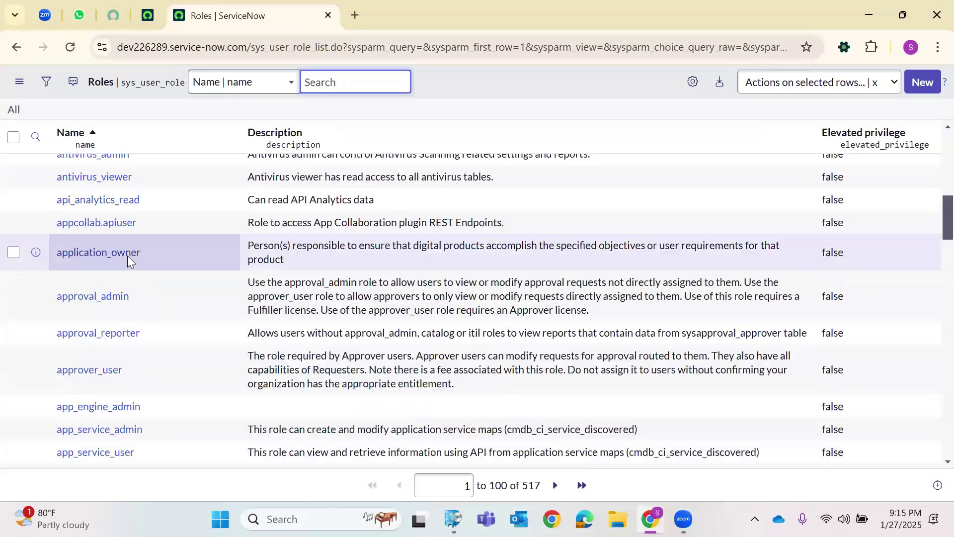
{"action": "scroll", "coordinate": [114, 171], "scroll_direction": "up", "scroll_amount": 1}
{"action": "scroll", "coordinate": [113, 172], "scroll_direction": "up", "scroll_amount": 12}
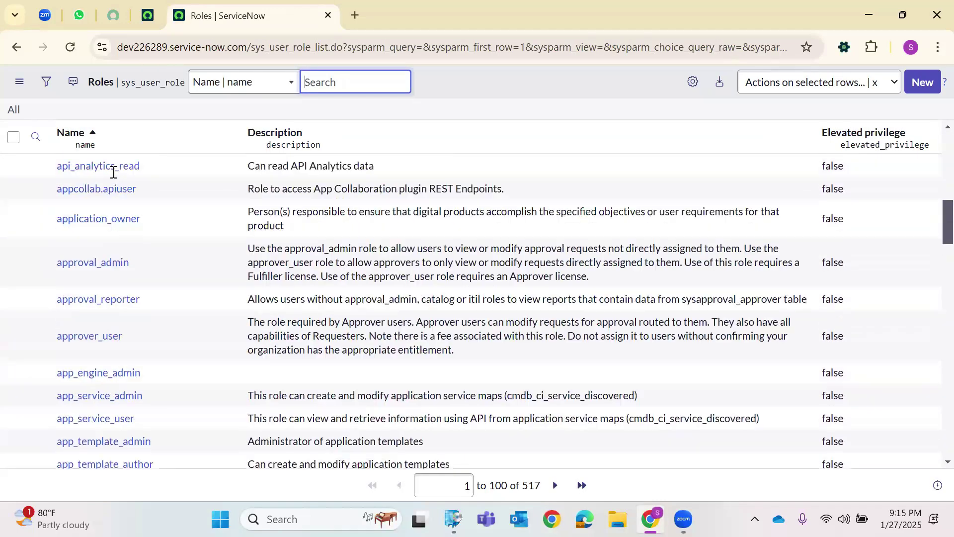
{"action": "left_click", "coordinate": [113, 171]}
{"action": "type", "text": "*"}
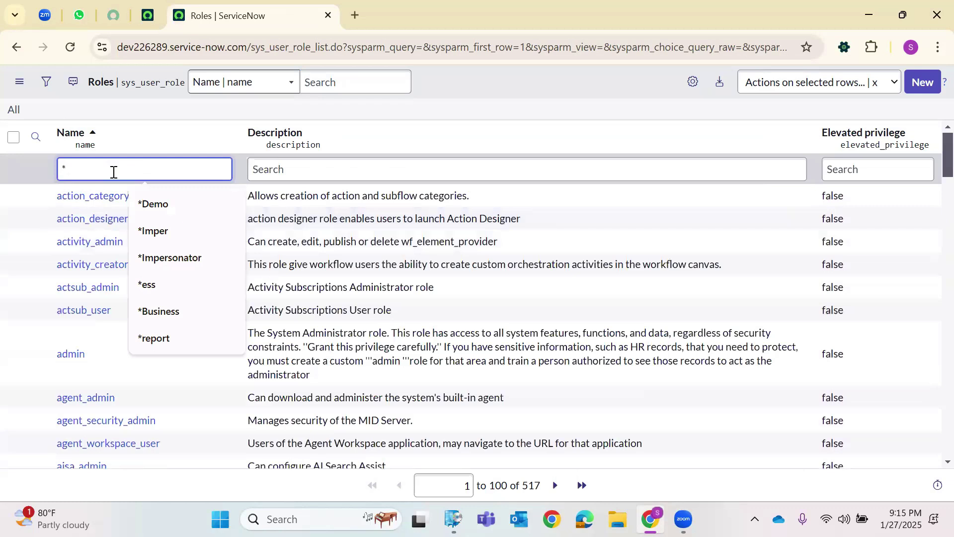
{"action": "type", "text": "report"}
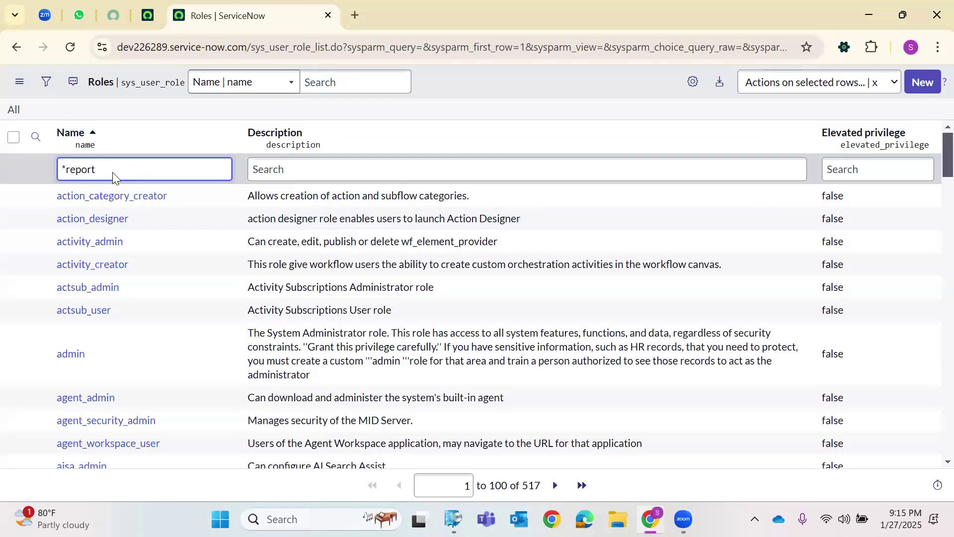
{"action": "key", "text": "Return"}
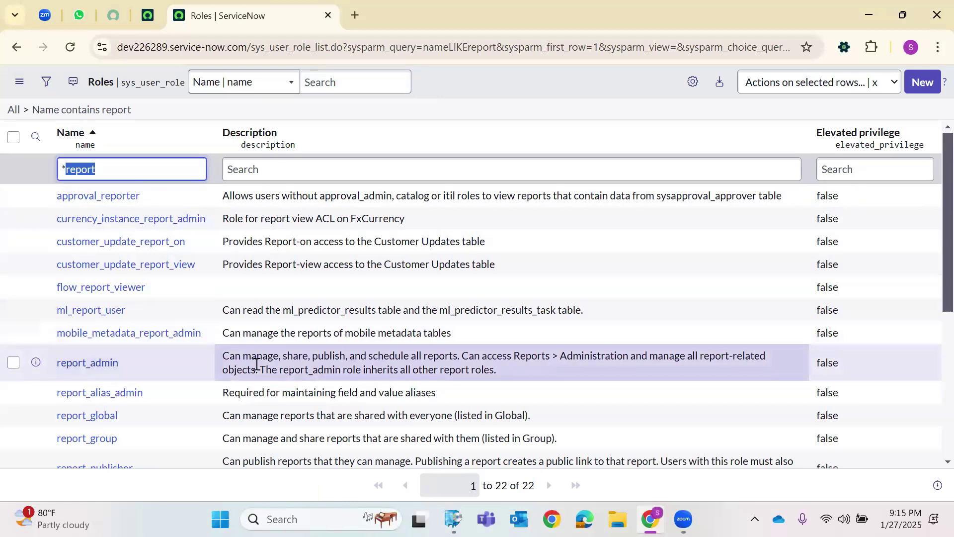
{"action": "scroll", "coordinate": [533, 289], "scroll_direction": "down", "scroll_amount": 2}
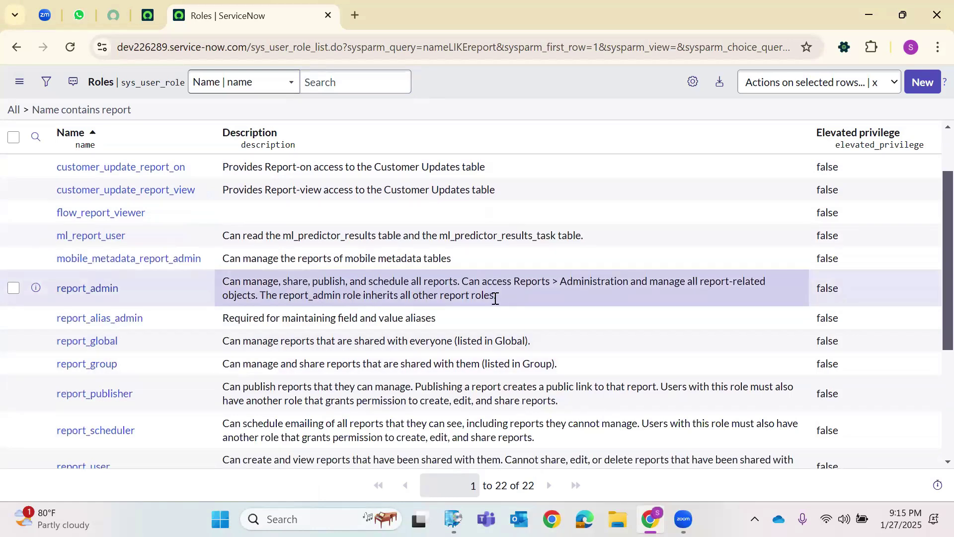
{"action": "scroll", "coordinate": [407, 300], "scroll_direction": "down", "scroll_amount": 3}
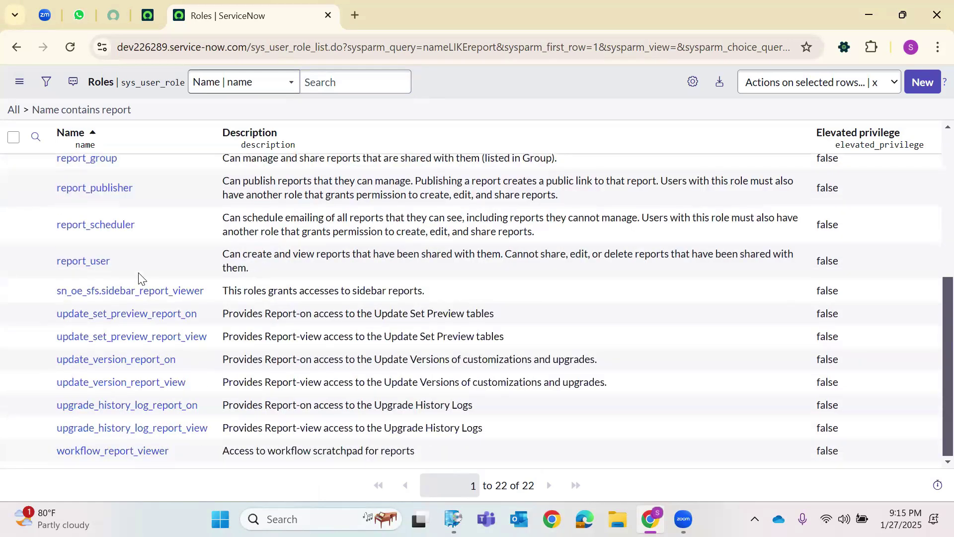
{"action": "scroll", "coordinate": [121, 205], "scroll_direction": "up", "scroll_amount": 5}
{"action": "double_click", "coordinate": [112, 166]}
{"action": "key", "text": "BackSpace"}
{"action": "key", "text": "BackSpace"}
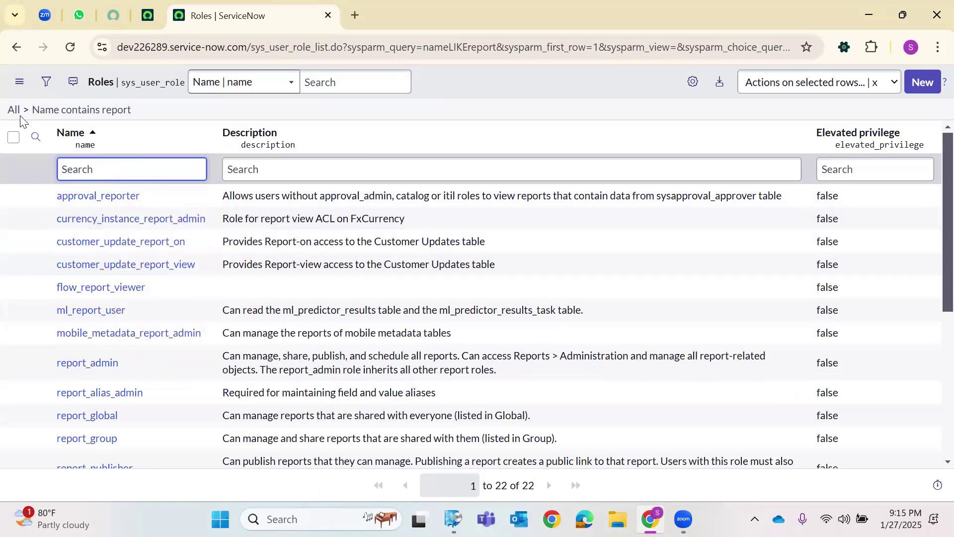
Start a new role from the full Roles list and name it Jan_2025_DemoRole_1.
{"action": "left_click", "coordinate": [26, 109]}
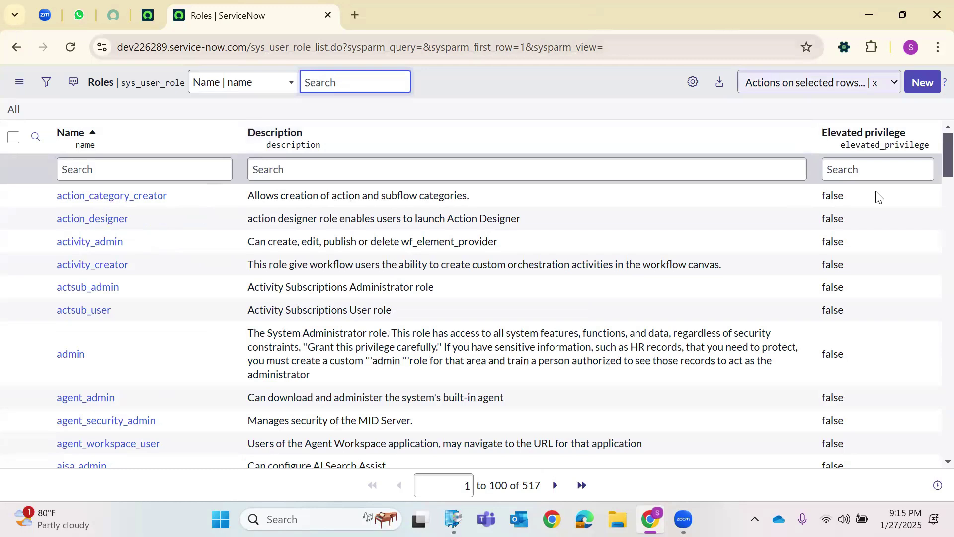
{"action": "left_click", "coordinate": [910, 85]}
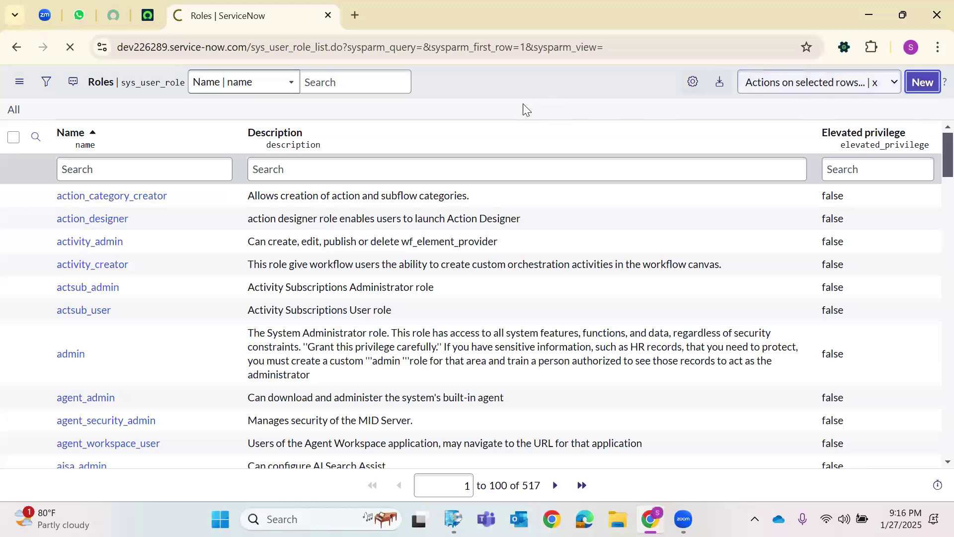
{"action": "double_click", "coordinate": [304, 48]}
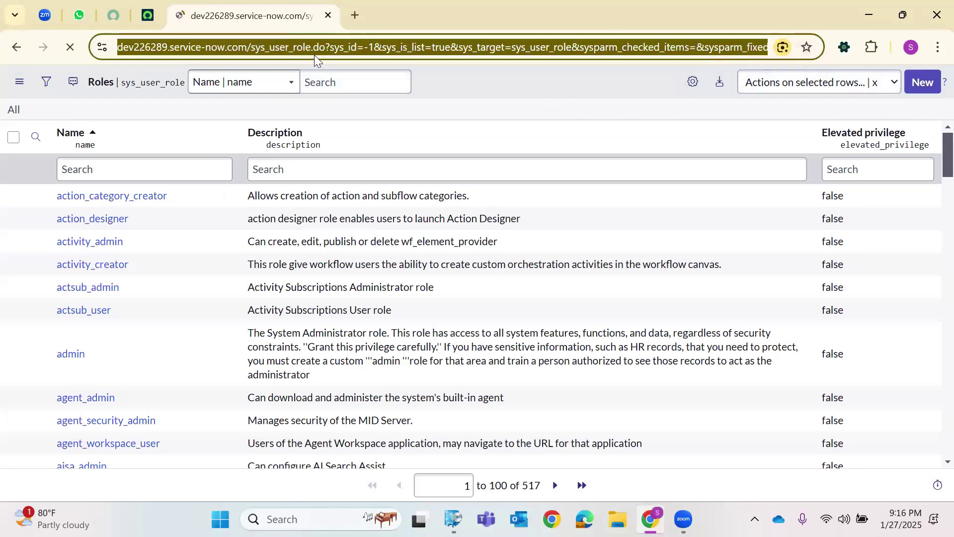
{"action": "left_click", "coordinate": [200, 117]}
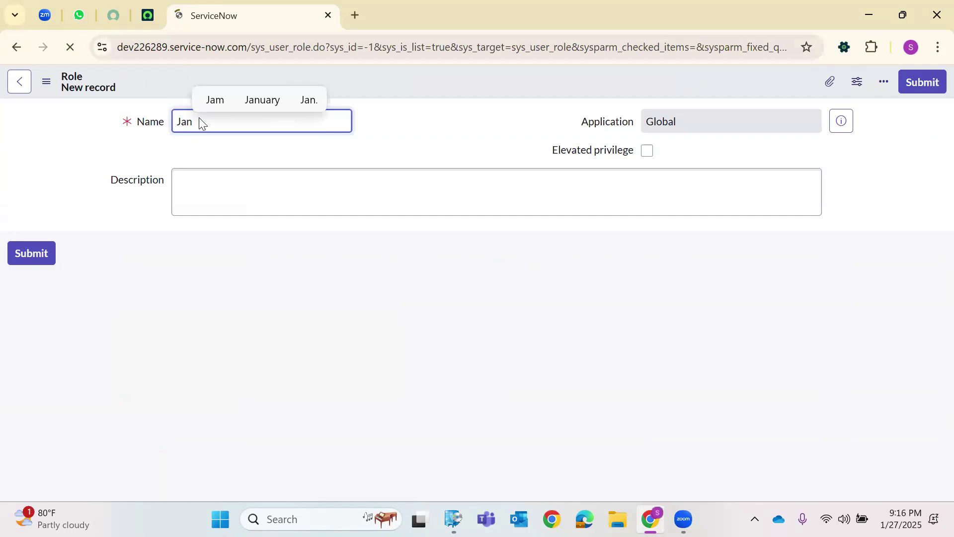
{"action": "type", "text": "2025"}
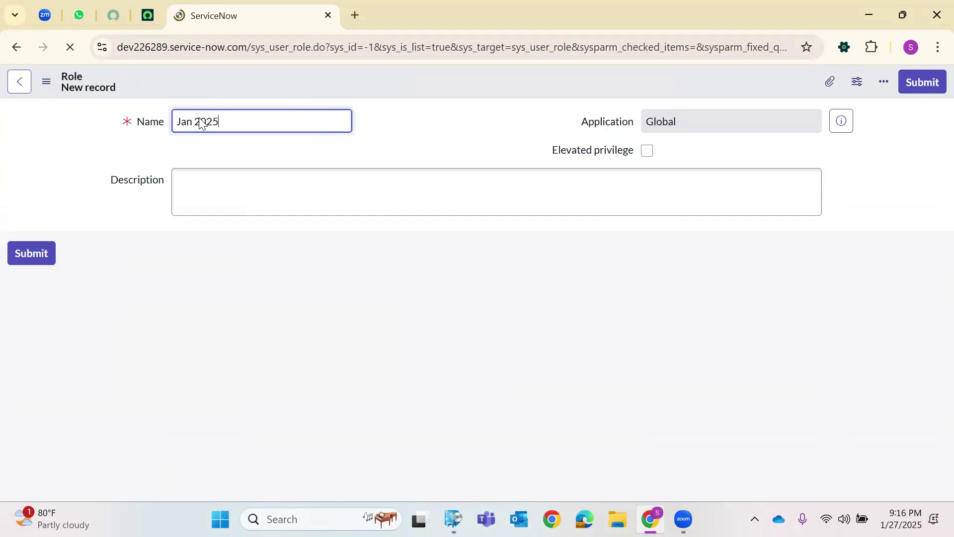
{"action": "type", "text": " de"}
{"action": "type", "text": " Demo"}
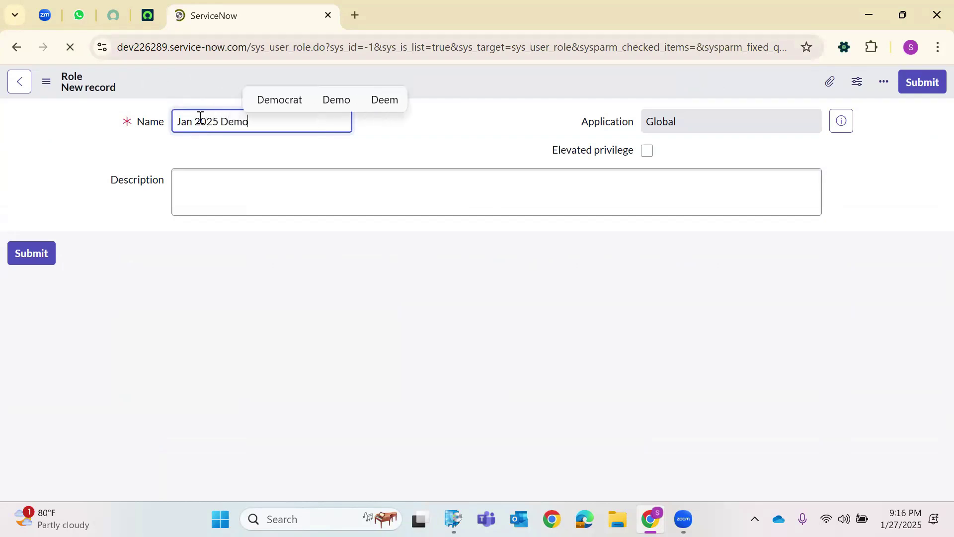
{"action": "type", "text": "_Role"}
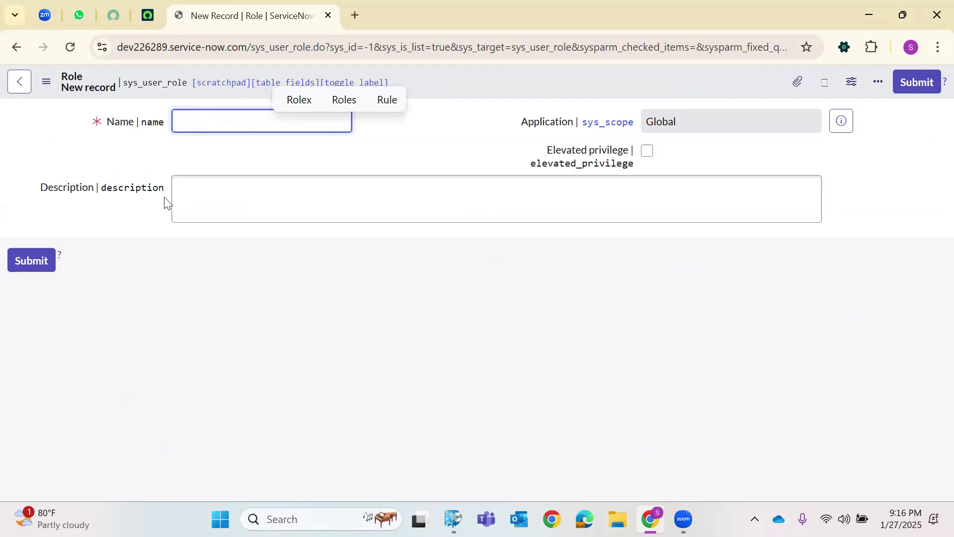
{"action": "type", "text": "J"}
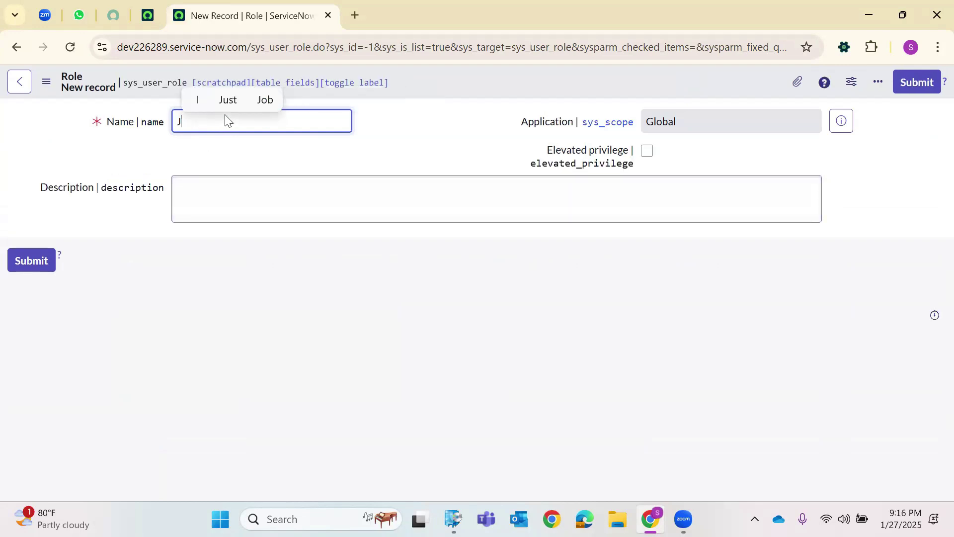
{"action": "type", "text": "an 202"}
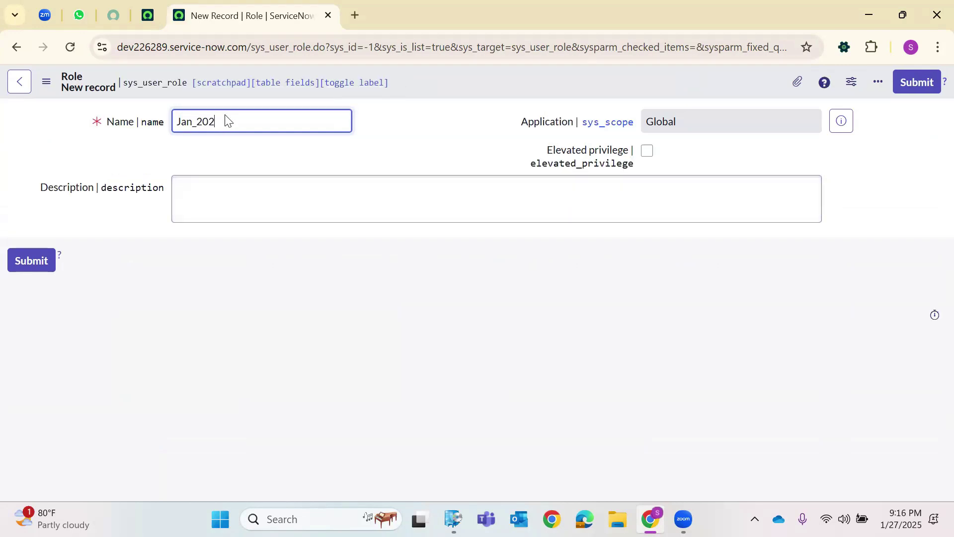
{"action": "type", "text": "5_DemoR"}
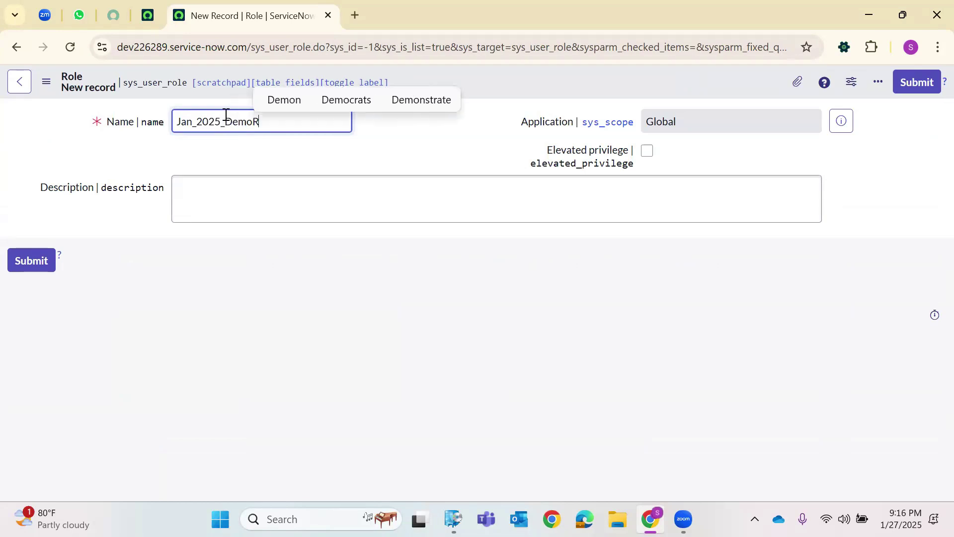
{"action": "type", "text": "ole_1"}
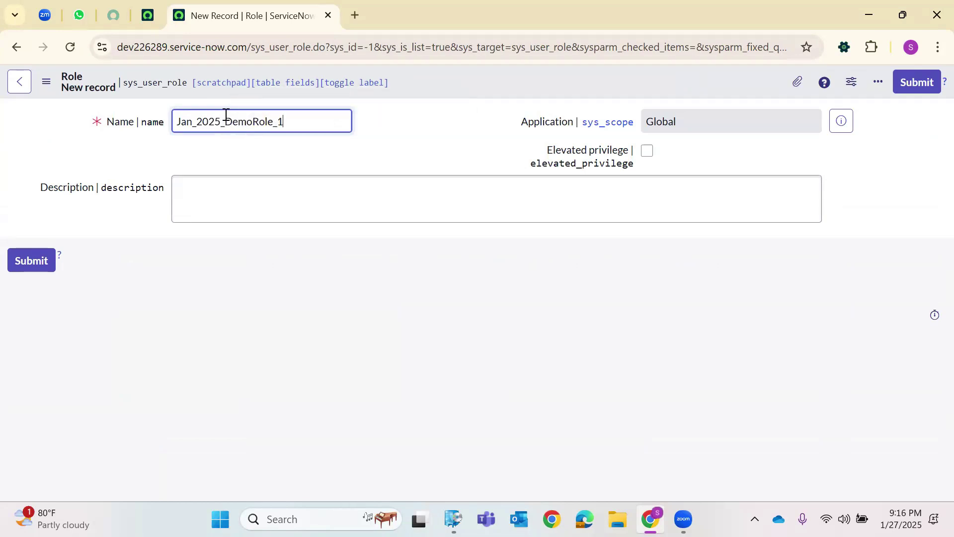
Add the description 'DemoRole 1 for Jan2025 Users' and save from the header menu.
{"action": "left_click", "coordinate": [256, 193]}
{"action": "type", "text": "DemoRole 1 for Jan2025 Users"}
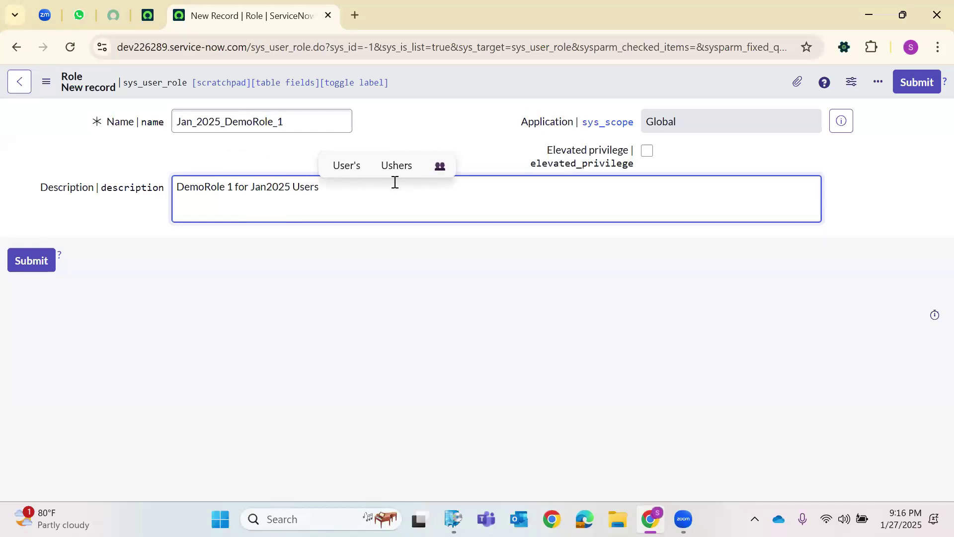
{"action": "right_click", "coordinate": [475, 87]}
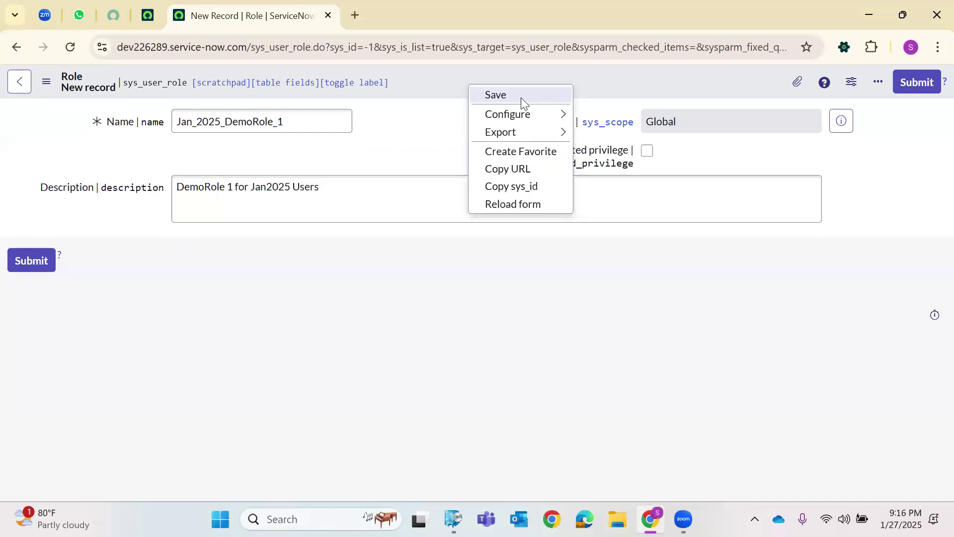
{"action": "left_click", "coordinate": [492, 94]}
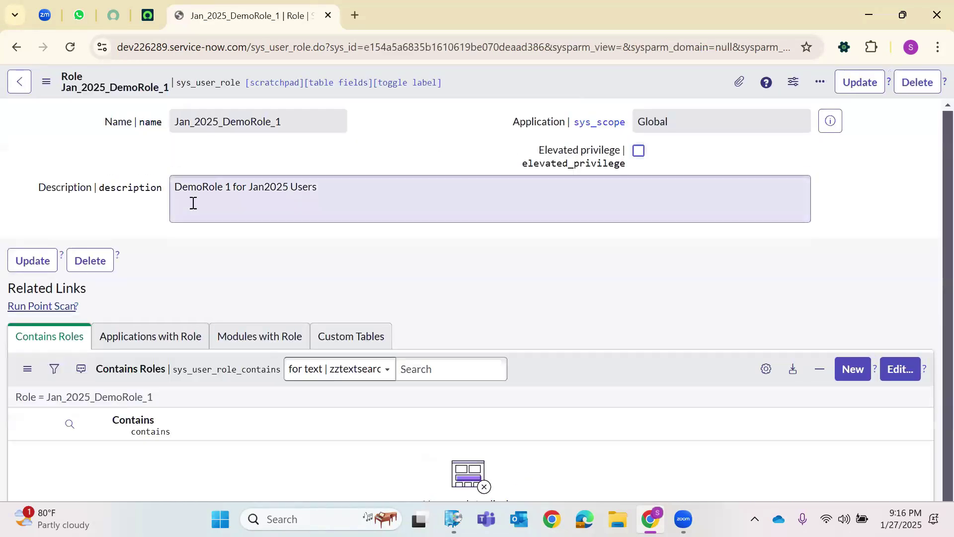
Review the saved role's name and description fields.
{"action": "double_click", "coordinate": [211, 121]}
{"action": "triple_click", "coordinate": [213, 185]}
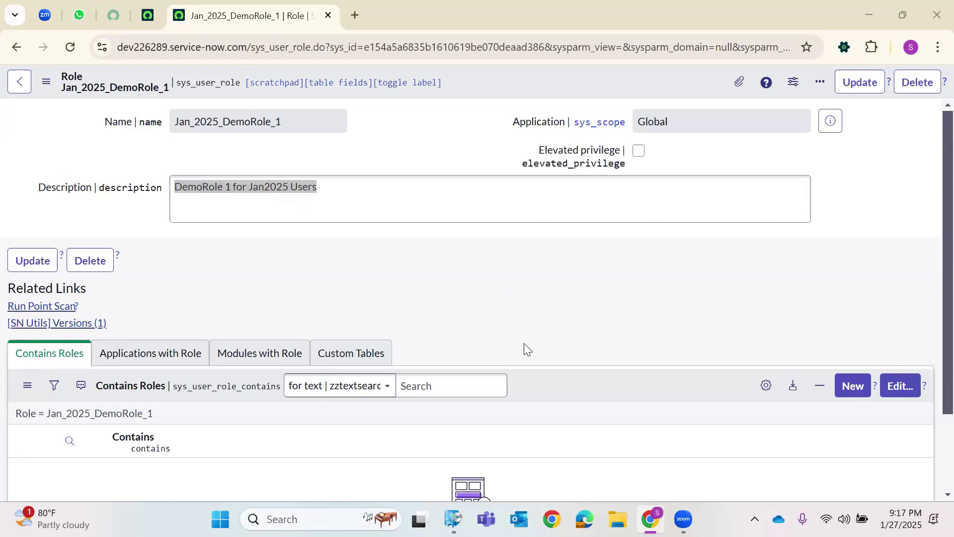
{"action": "left_click", "coordinate": [543, 303]}
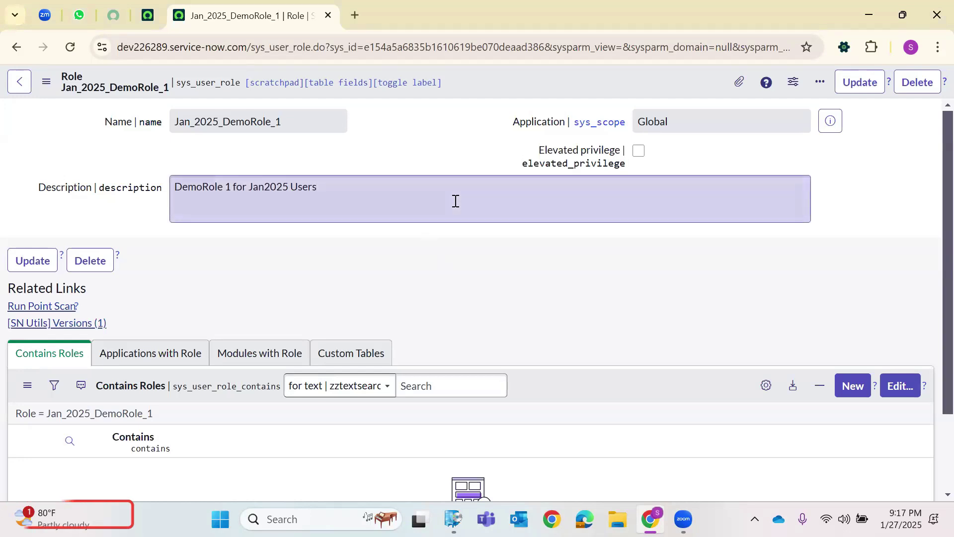
{"action": "left_click", "coordinate": [352, 214]}
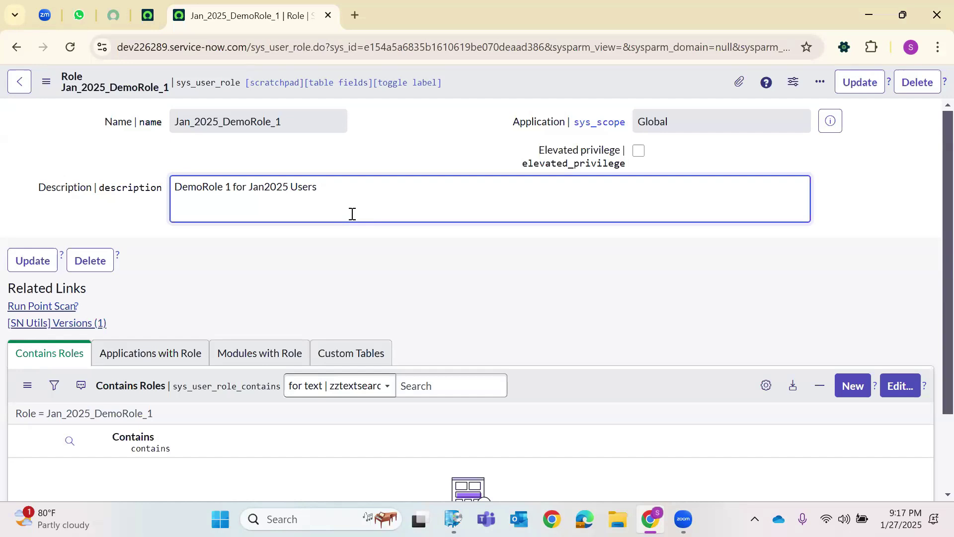
{"action": "triple_click", "coordinate": [214, 195]}
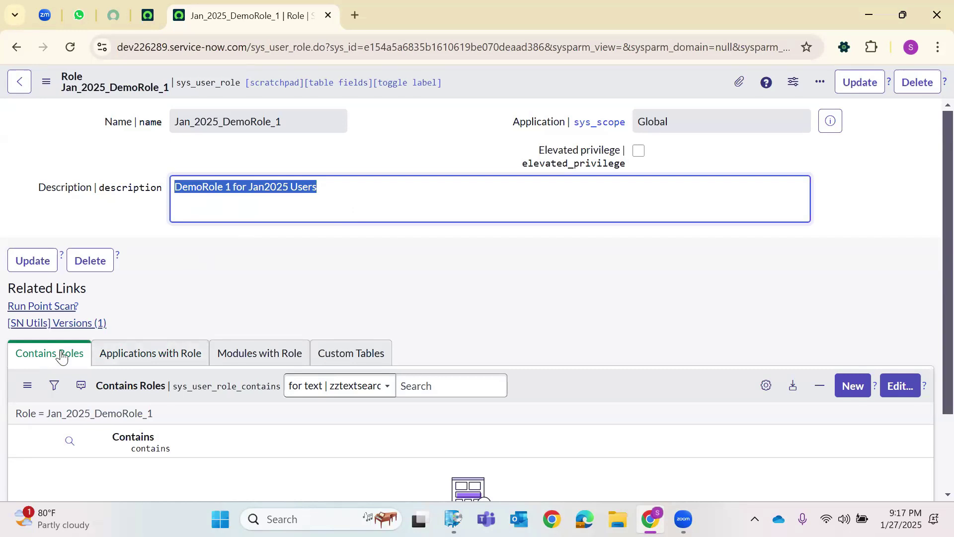
Browse the Applications, Modules, Custom Tables and Contains Roles related lists.
{"action": "left_click", "coordinate": [131, 359]}
{"action": "left_click", "coordinate": [236, 363]}
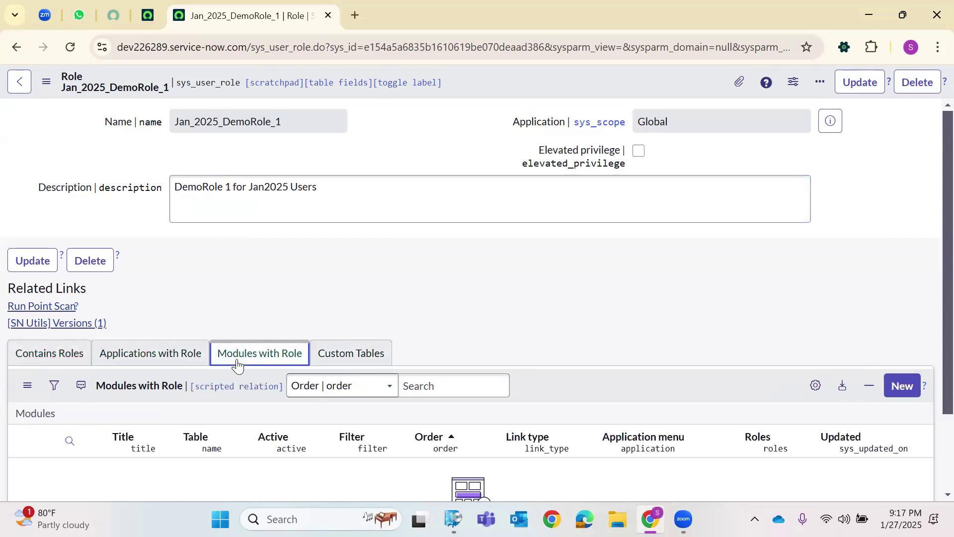
{"action": "key", "text": "Right"}
{"action": "left_click", "coordinate": [74, 356]}
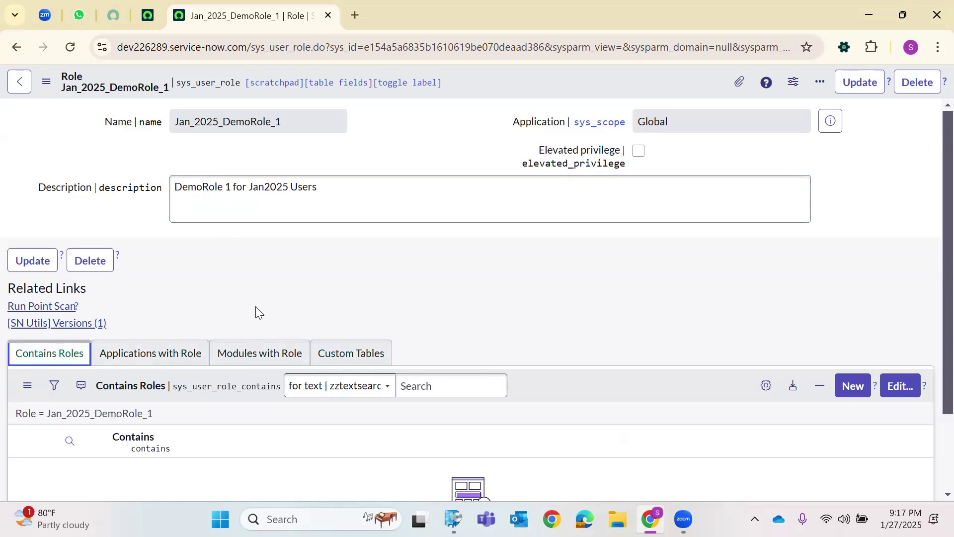
{"action": "left_click", "coordinate": [145, 10]}
Open the Users list via sys_user.LIST and sort it by Created, newest first.
{"action": "left_click", "coordinate": [160, 84]}
{"action": "type", "text": "s"}
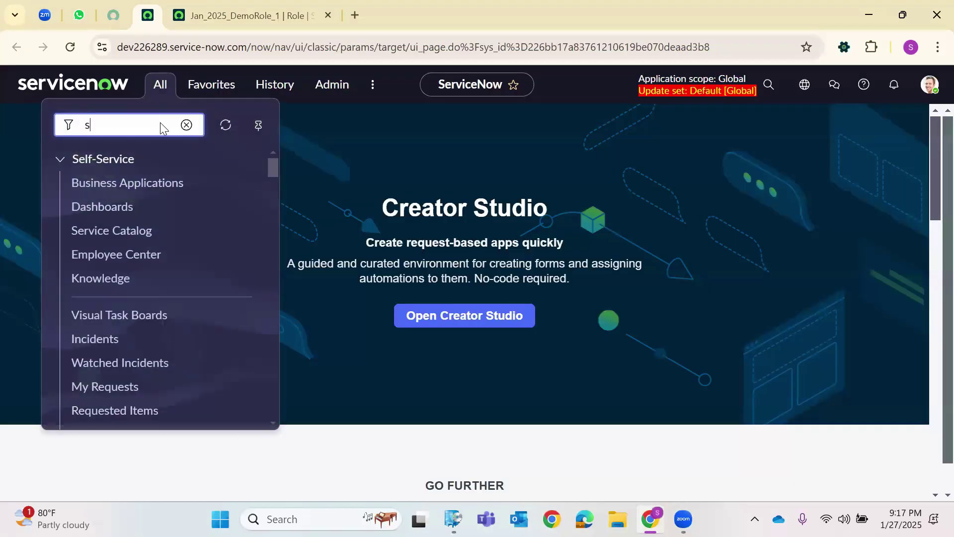
{"action": "type", "text": "ys_user.LIST"}
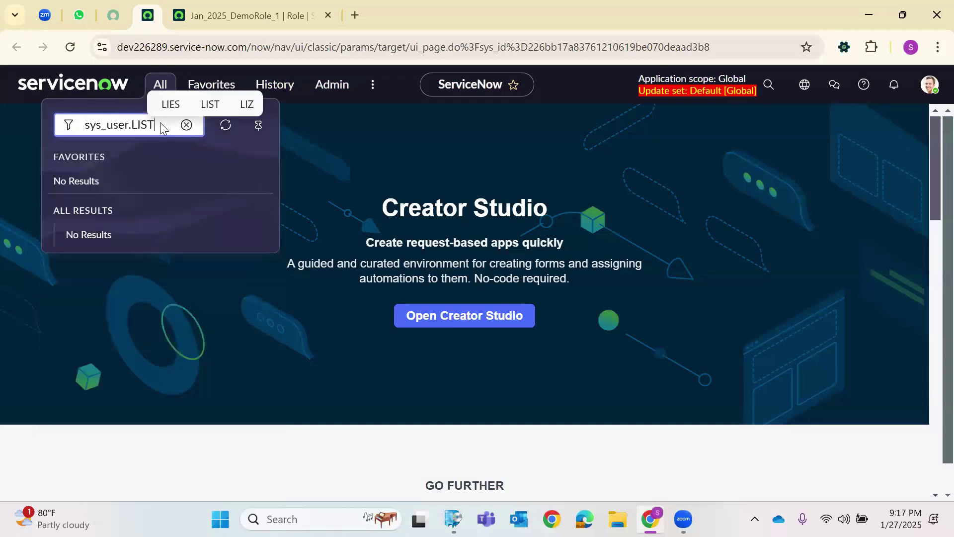
{"action": "key", "text": "Return"}
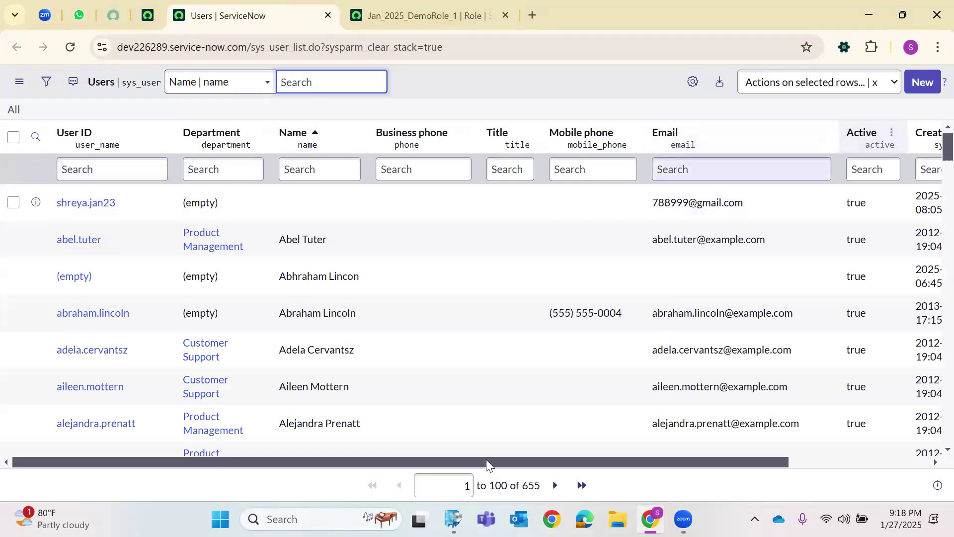
{"action": "scroll", "coordinate": [856, 137], "scroll_direction": "right", "scroll_amount": 3}
{"action": "left_click", "coordinate": [853, 133]}
{"action": "key", "text": "Return"}
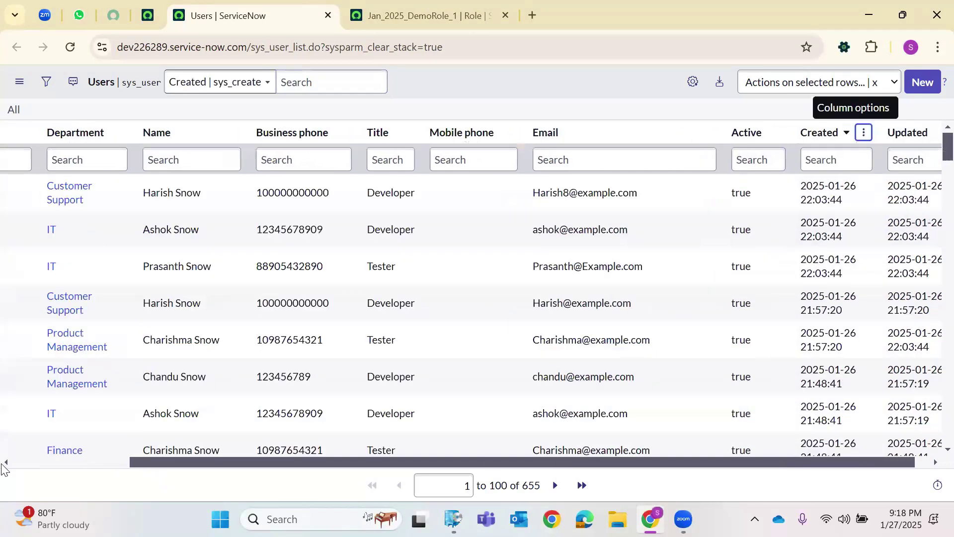
{"action": "scroll", "coordinate": [87, 328], "scroll_direction": "left", "scroll_amount": 3}
Filter User ID with a wildcard search on the user's name and open the single match.
{"action": "left_click", "coordinate": [134, 161]}
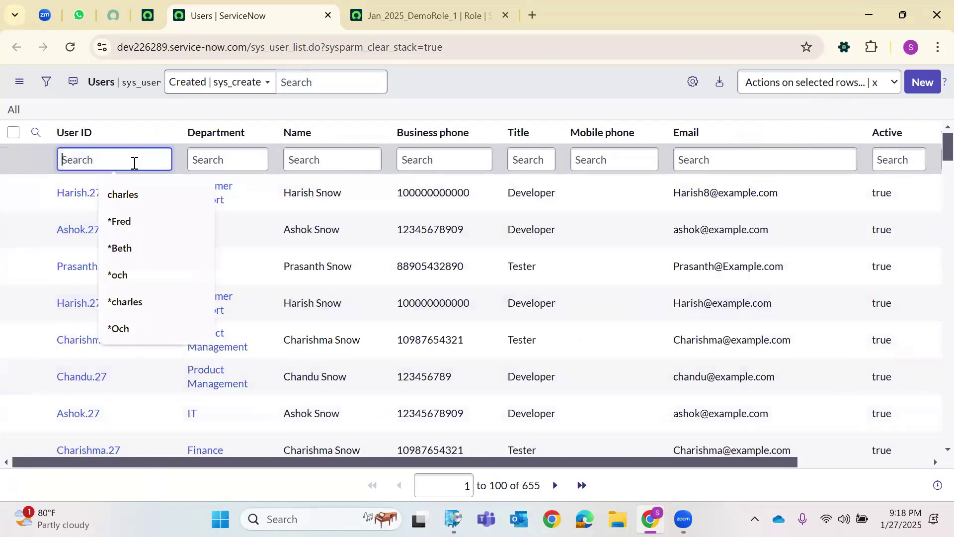
{"action": "type", "text": "*Rishi"}
{"action": "key", "text": "Return"}
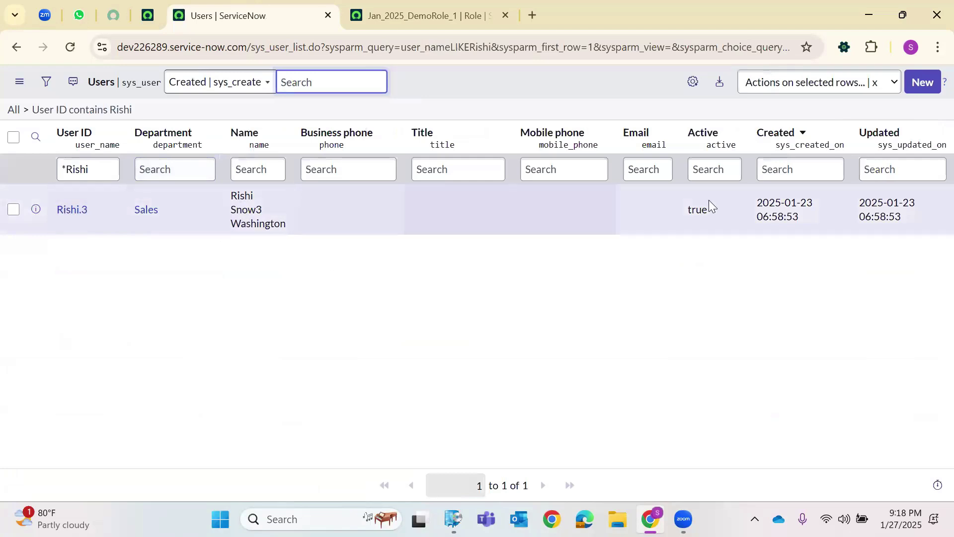
{"action": "left_click", "coordinate": [153, 289]}
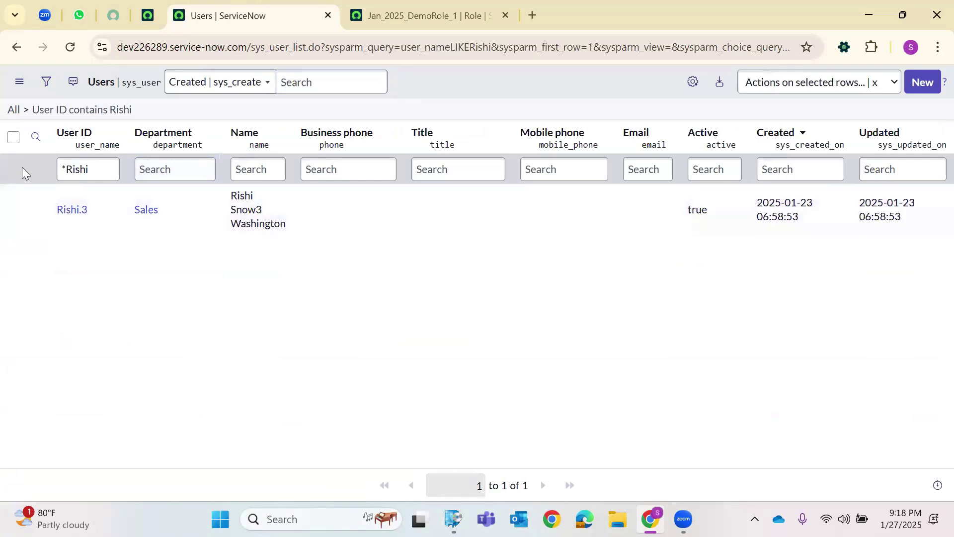
{"action": "left_click", "coordinate": [74, 210]}
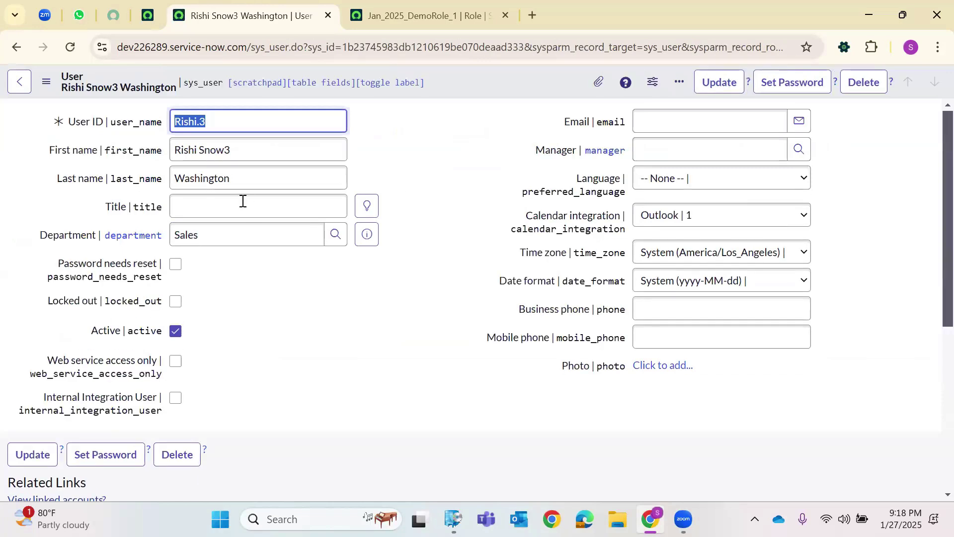
Show the user's empty Roles related list and open its Edit Members page.
{"action": "scroll", "coordinate": [209, 229], "scroll_direction": "down", "scroll_amount": 6}
{"action": "left_click", "coordinate": [197, 263]}
{"action": "left_click", "coordinate": [149, 258]}
{"action": "left_click", "coordinate": [193, 259]}
{"action": "left_click", "coordinate": [146, 256]}
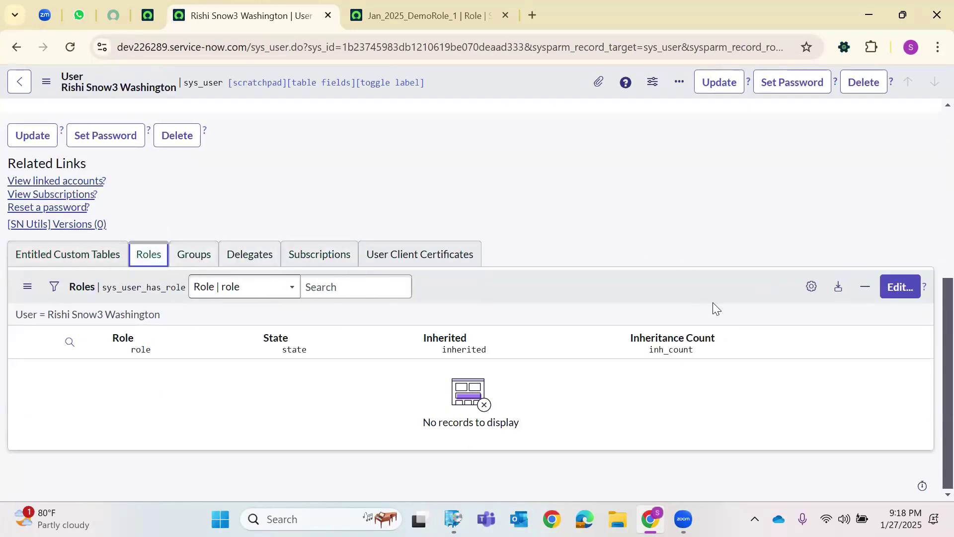
{"action": "scroll", "coordinate": [202, 141], "scroll_direction": "up", "scroll_amount": 3}
{"action": "scroll", "coordinate": [152, 271], "scroll_direction": "down", "scroll_amount": 3}
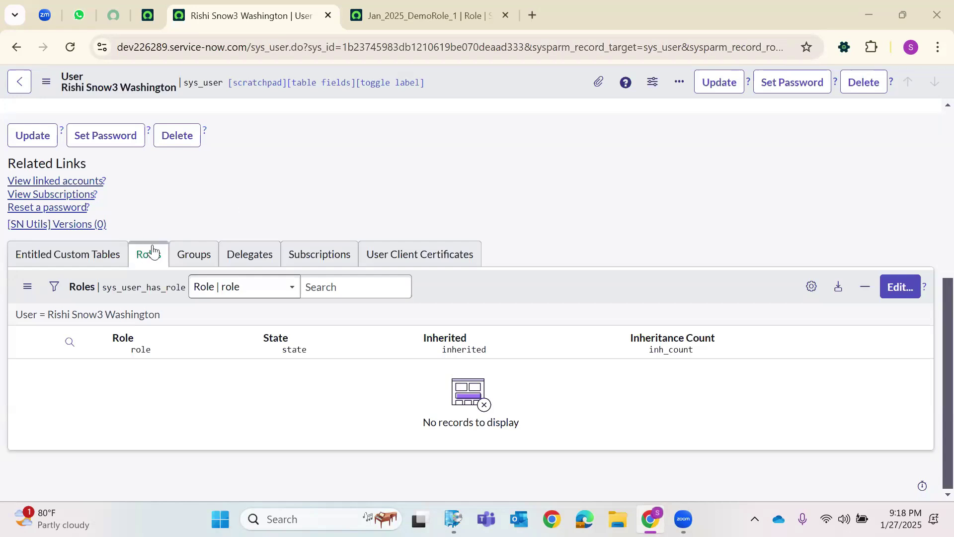
{"action": "scroll", "coordinate": [269, 126], "scroll_direction": "up", "scroll_amount": 5}
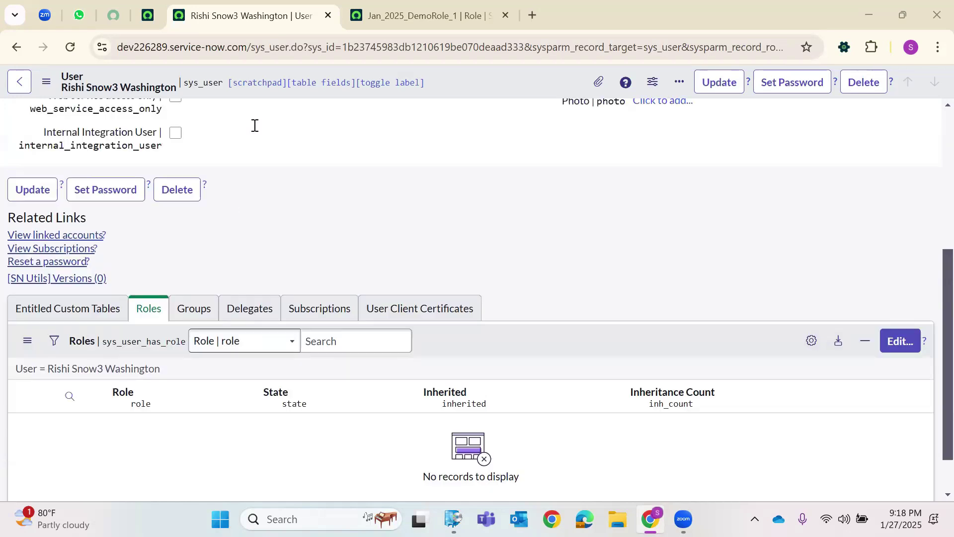
{"action": "scroll", "coordinate": [273, 153], "scroll_direction": "down", "scroll_amount": 5}
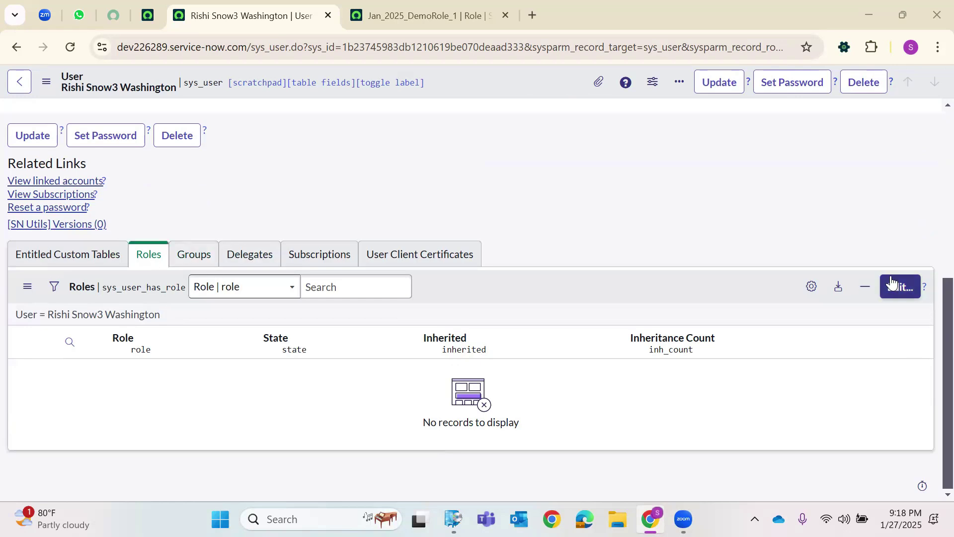
{"action": "left_click", "coordinate": [906, 298]}
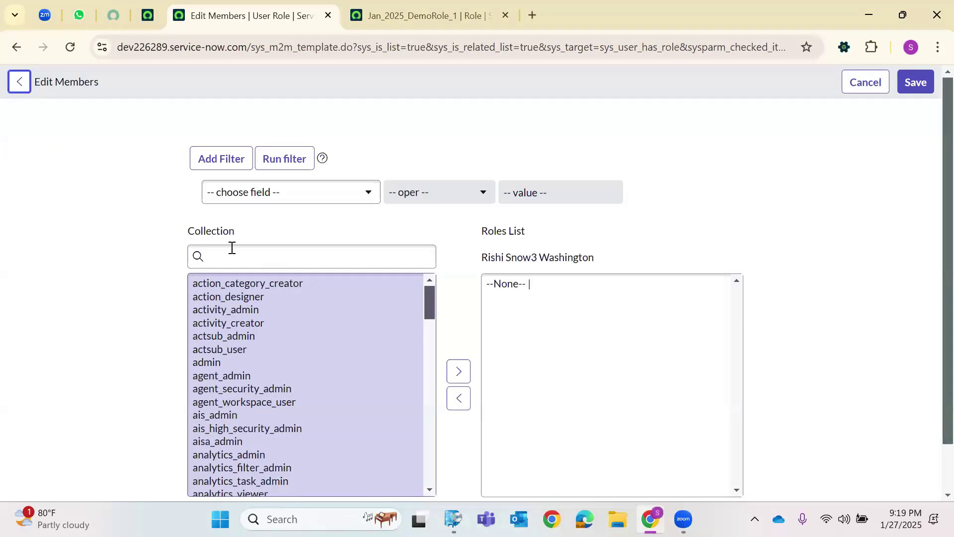
Move the admin role into the user's role list and save.
{"action": "left_click", "coordinate": [231, 247]}
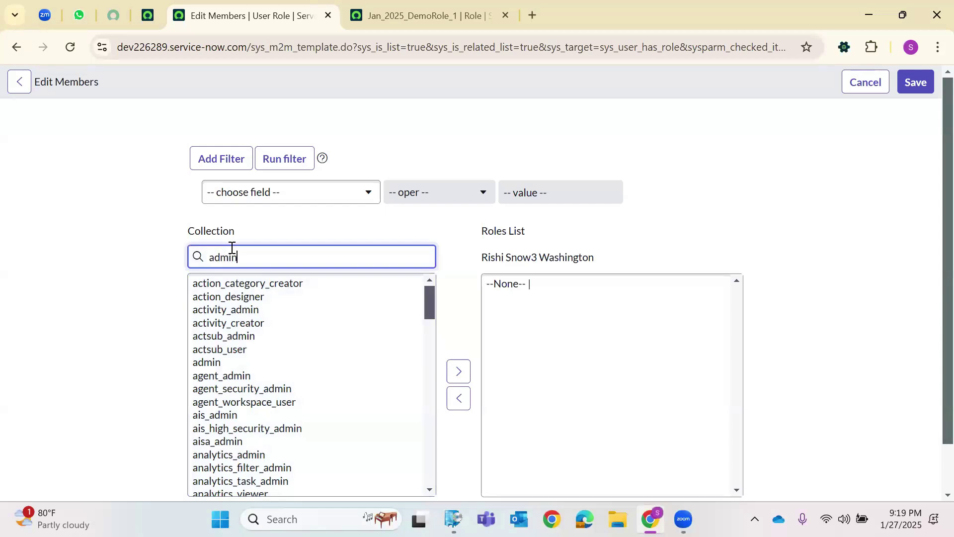
{"action": "left_click", "coordinate": [264, 286]}
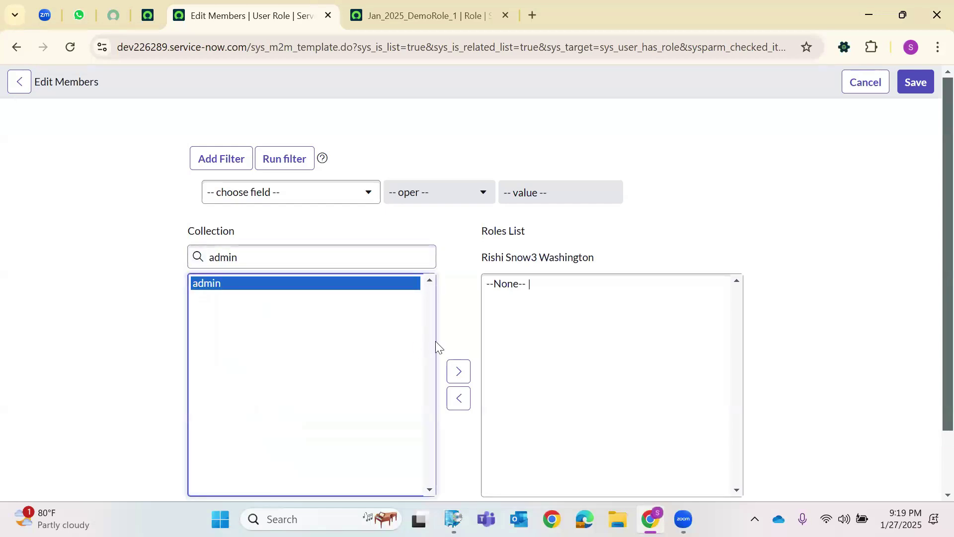
{"action": "left_click", "coordinate": [453, 371]}
{"action": "left_click", "coordinate": [912, 92]}
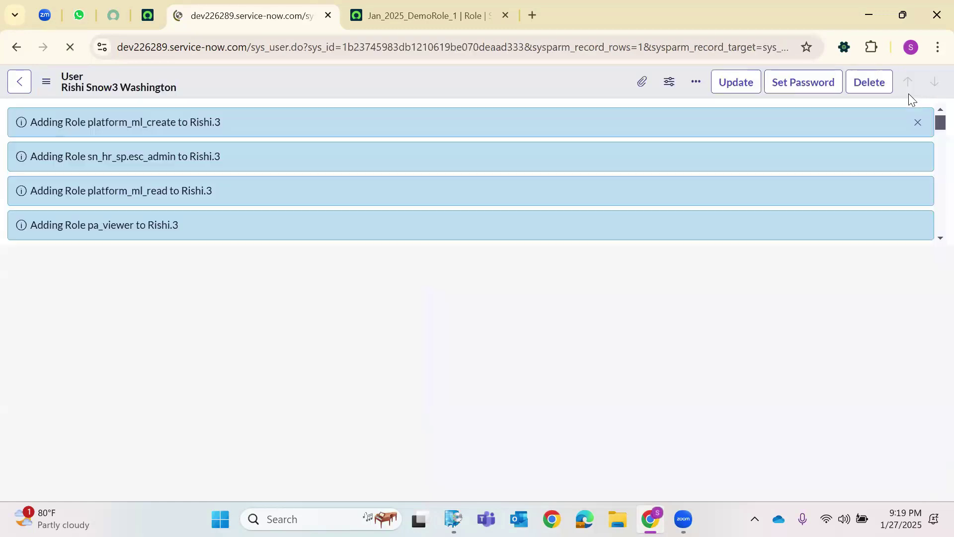
Confirm the user now has 40 roles, then return to the Jan_2025_DemoRole_1 record.
{"action": "scroll", "coordinate": [54, 178], "scroll_direction": "down", "scroll_amount": 5}
{"action": "scroll", "coordinate": [55, 178], "scroll_direction": "down", "scroll_amount": 10}
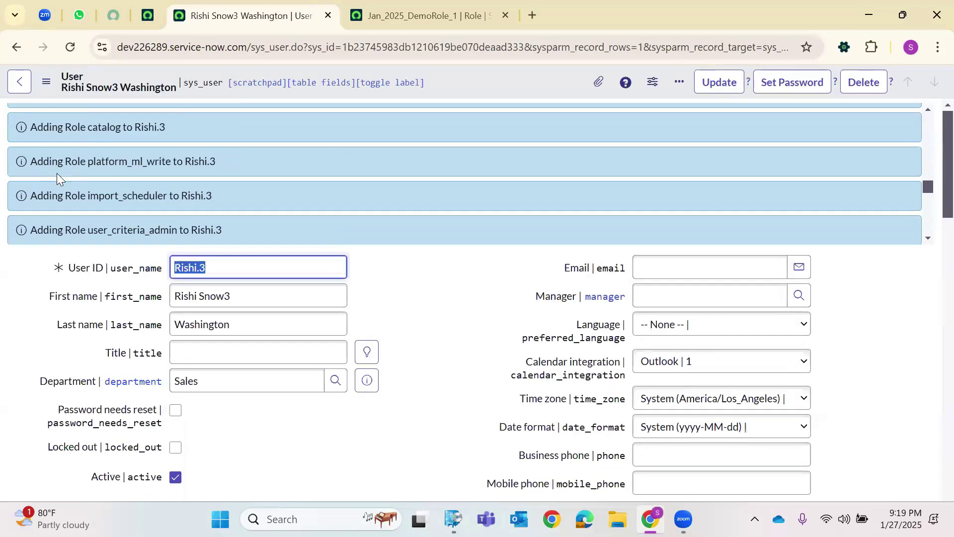
{"action": "scroll", "coordinate": [71, 171], "scroll_direction": "down", "scroll_amount": 5}
{"action": "scroll", "coordinate": [159, 145], "scroll_direction": "up", "scroll_amount": 6}
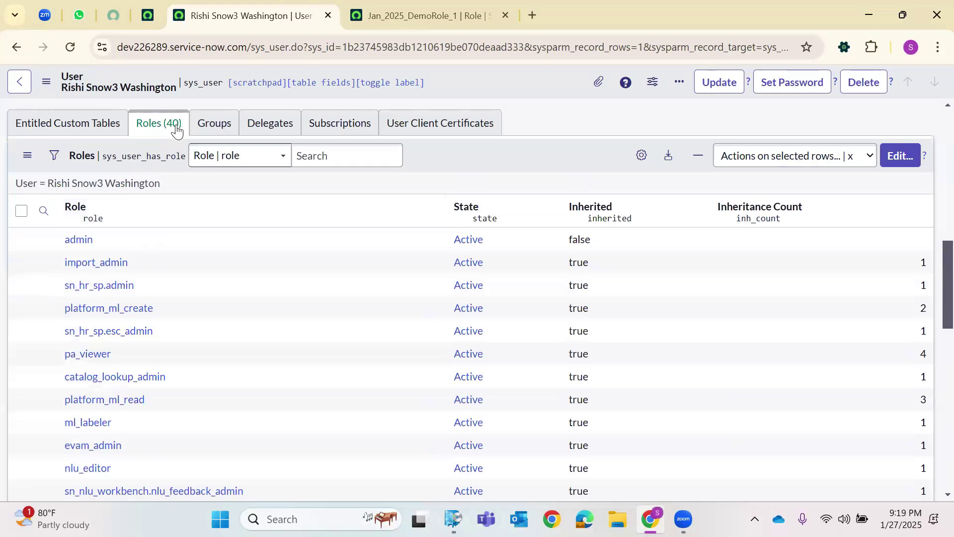
{"action": "scroll", "coordinate": [135, 224], "scroll_direction": "down", "scroll_amount": 6}
{"action": "scroll", "coordinate": [133, 225], "scroll_direction": "up", "scroll_amount": 6}
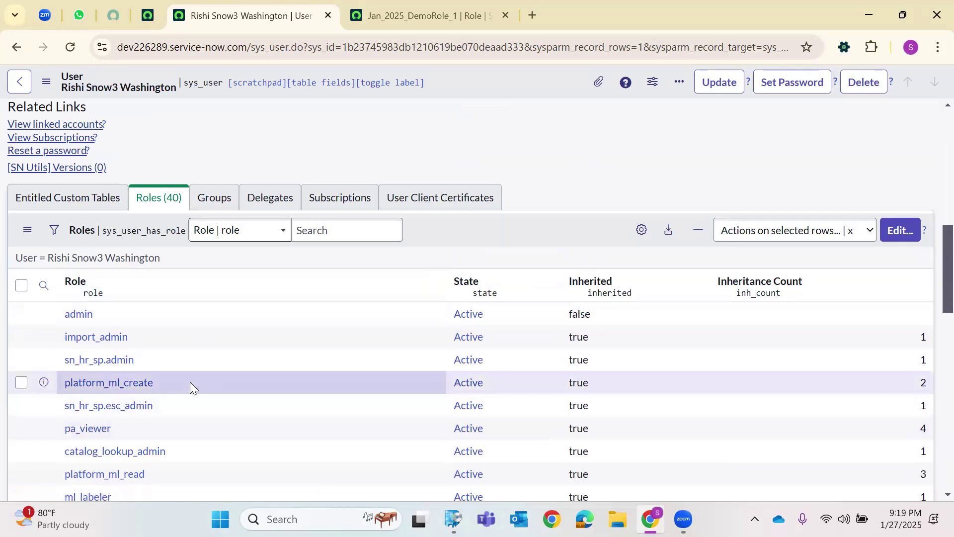
{"action": "left_click", "coordinate": [399, 9]}
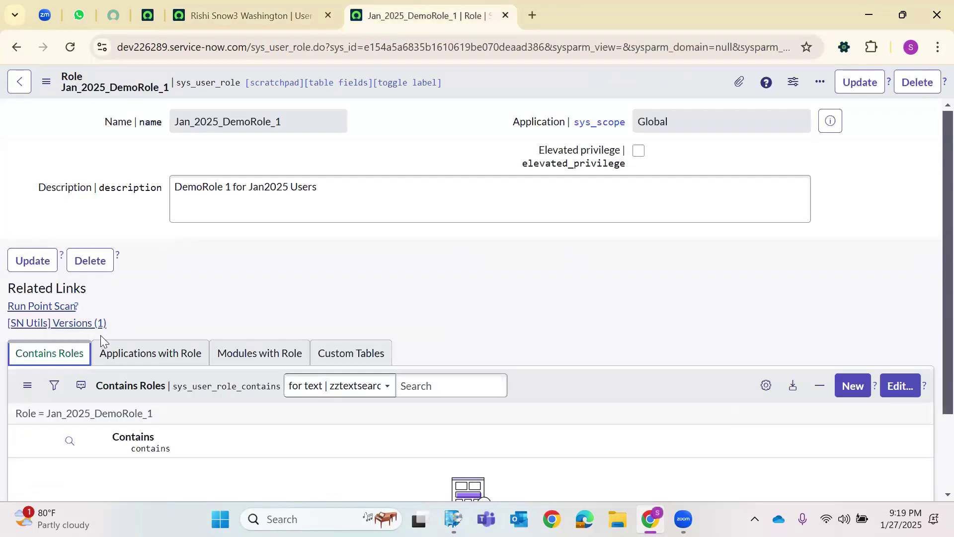
Check Jan_2025_DemoRole_1's Applications with Role, Contains Roles and Modules with Role lists; Modules is empty.
{"action": "double_click", "coordinate": [262, 123]}
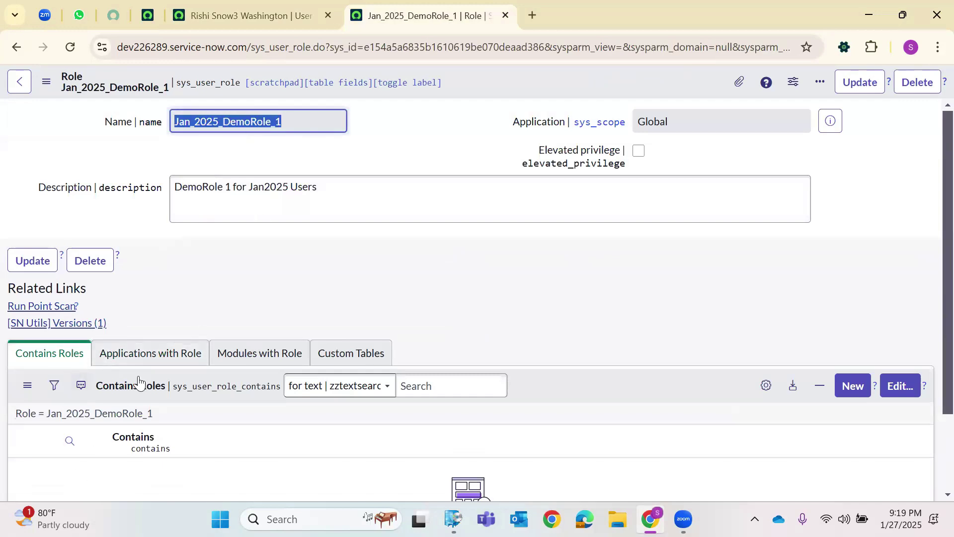
{"action": "scroll", "coordinate": [126, 394], "scroll_direction": "down", "scroll_amount": 2}
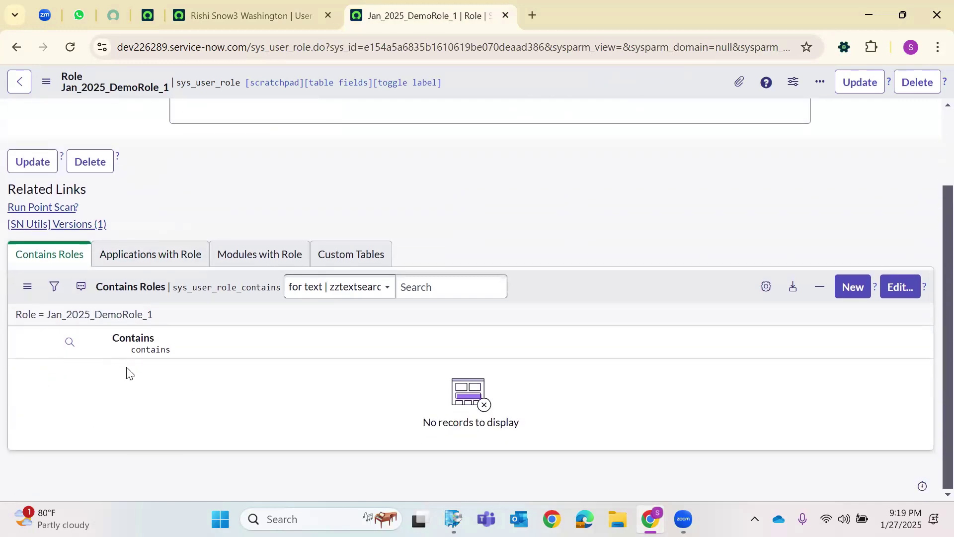
{"action": "double_click", "coordinate": [202, 288]}
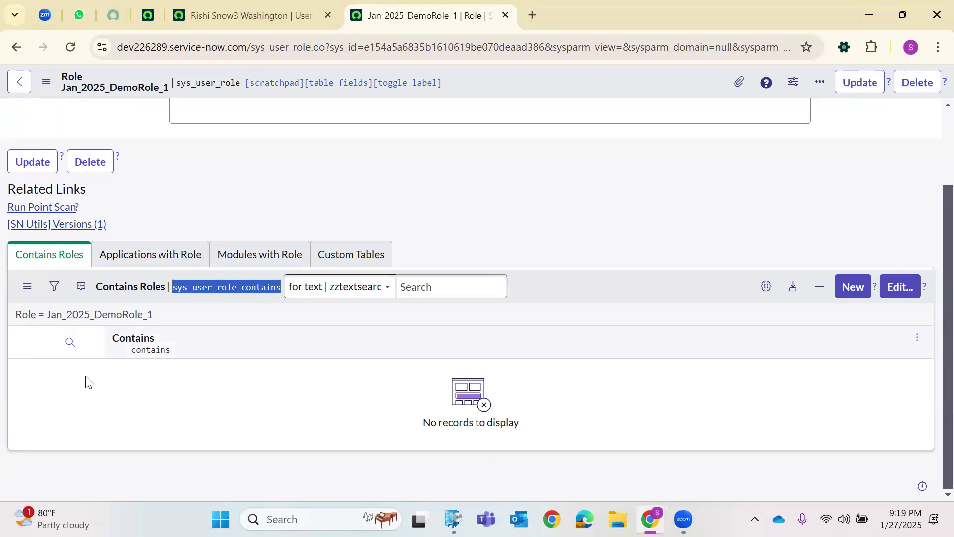
{"action": "left_click", "coordinate": [165, 266]}
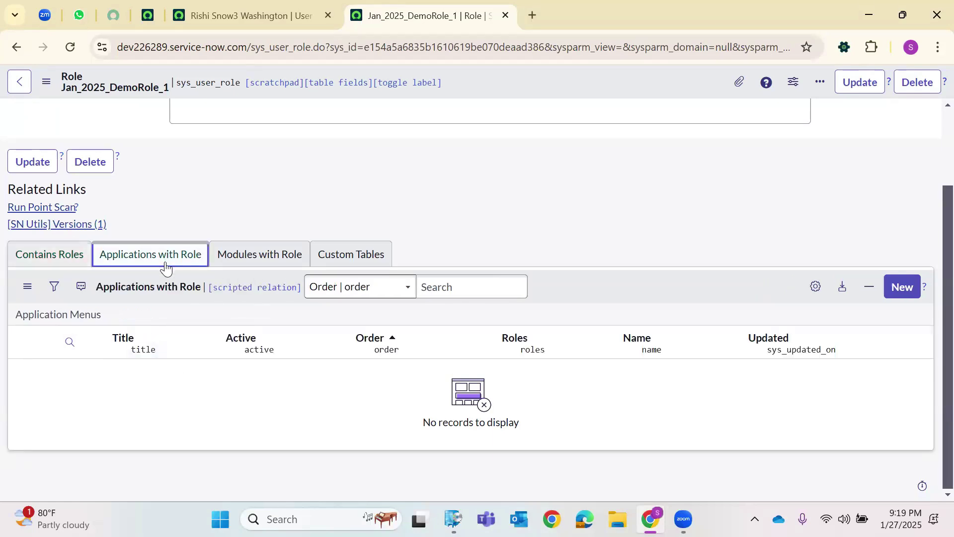
{"action": "left_click", "coordinate": [73, 261]}
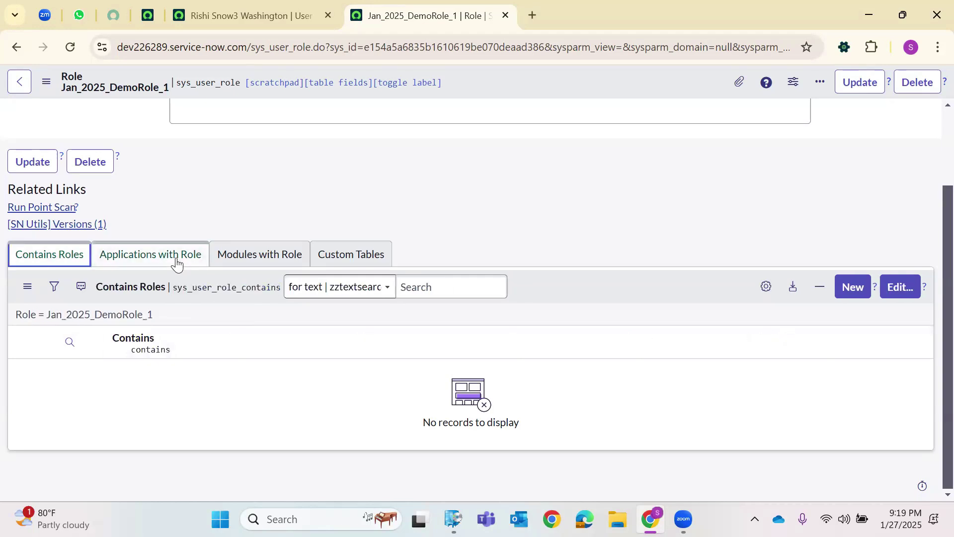
{"action": "left_click", "coordinate": [264, 259]}
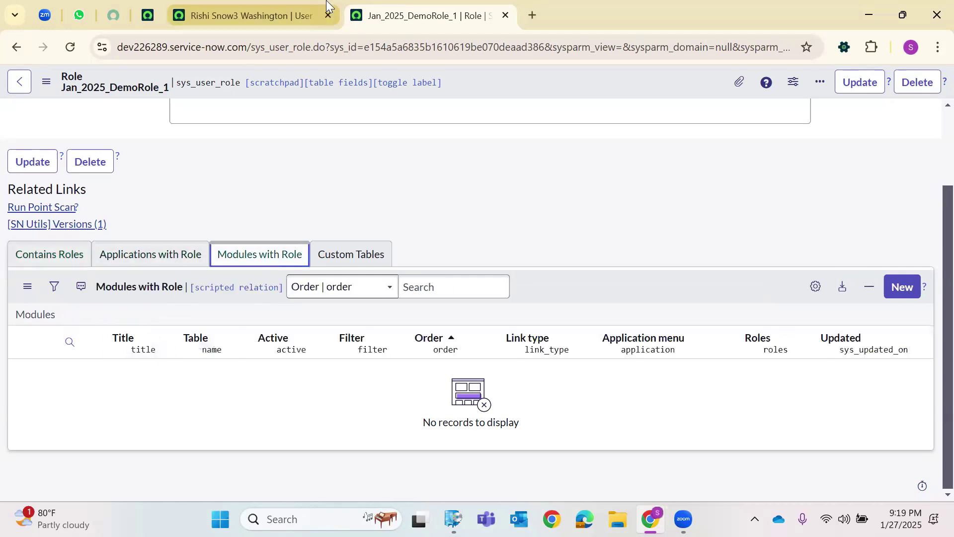
Select the sys_id and record portion of the role page's address to trim it back to sys_user_role.
{"action": "left_click", "coordinate": [324, 5]}
{"action": "left_click", "coordinate": [389, 5]}
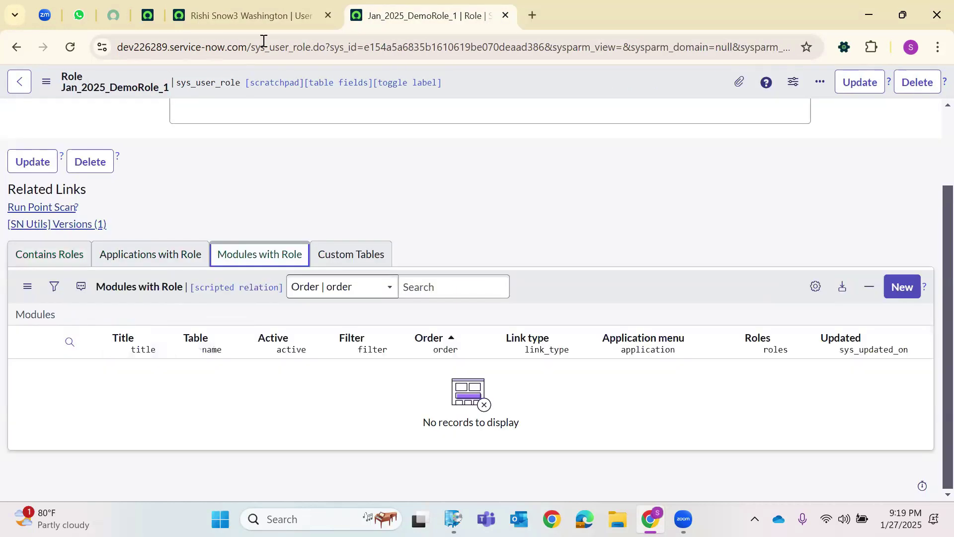
{"action": "double_click", "coordinate": [389, 45]}
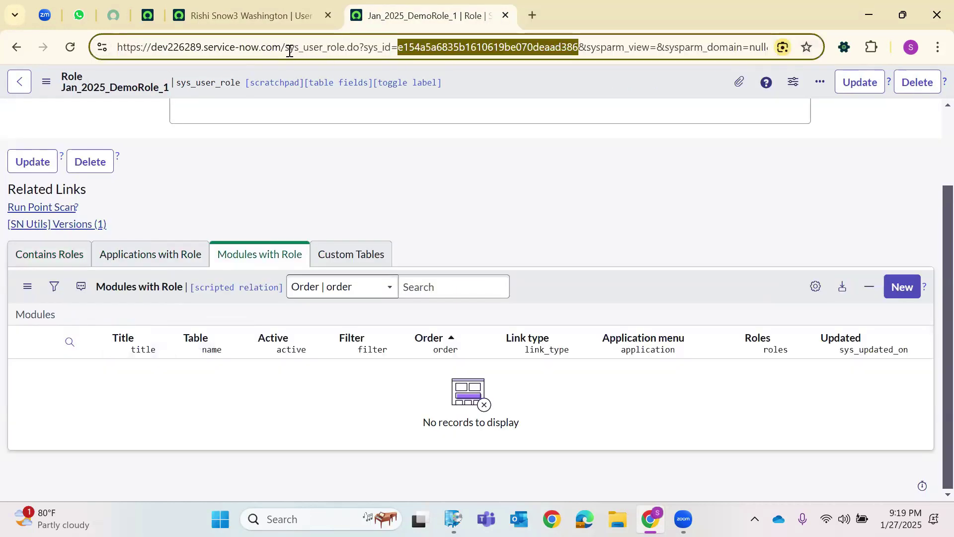
{"action": "left_click_drag", "start_coordinate": [289, 51], "coordinate": [322, 49]}
{"action": "left_click", "coordinate": [348, 50]}
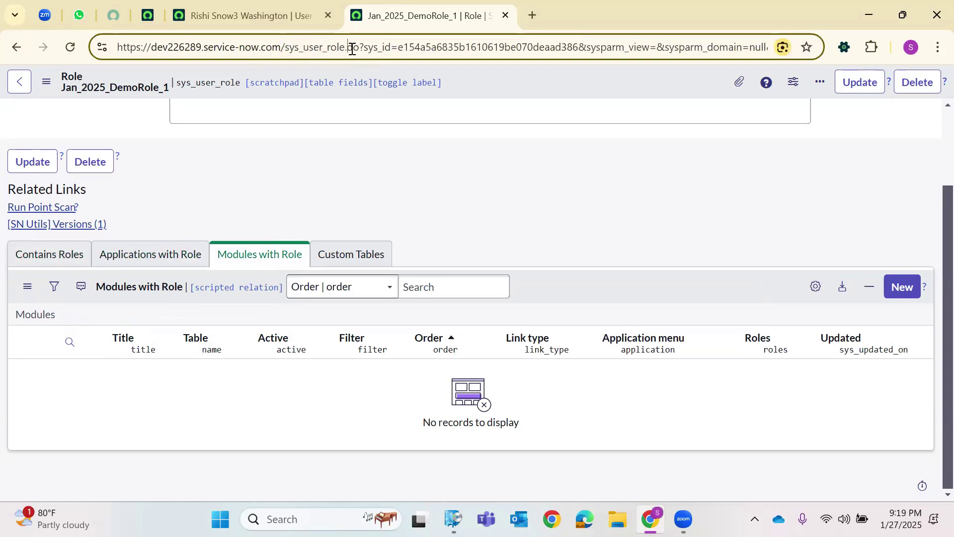
{"action": "left_click", "coordinate": [257, 4]}
{"action": "left_click", "coordinate": [158, 5]}
{"action": "left_click", "coordinate": [160, 84]}
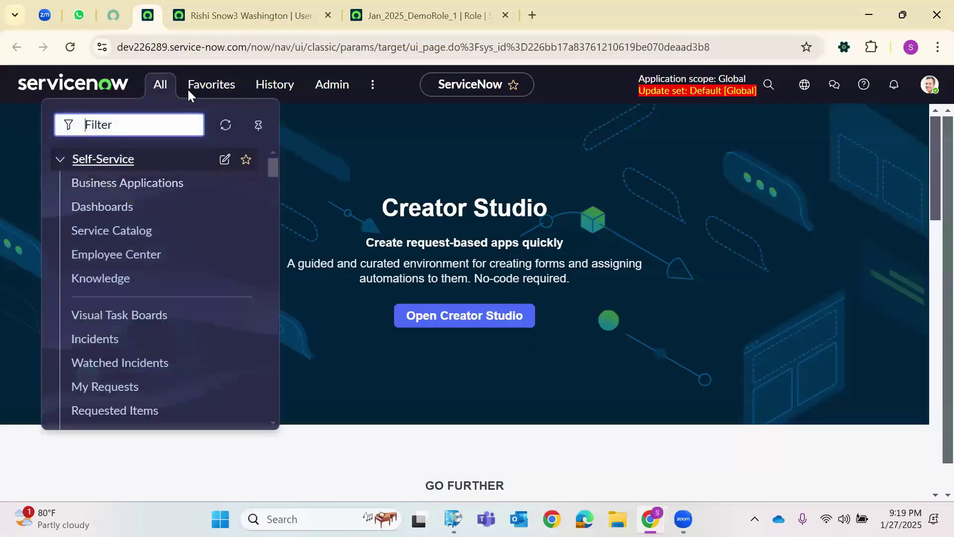
{"action": "left_click", "coordinate": [363, 19]}
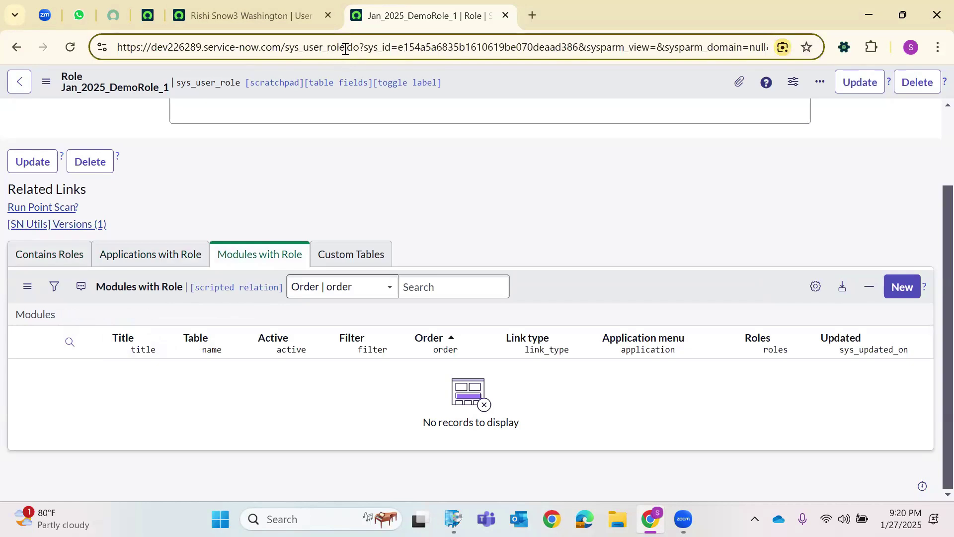
{"action": "left_click_drag", "start_coordinate": [348, 48], "coordinate": [938, 29]}
Change the address to sys_user_role_list to load the full roles list.
{"action": "key", "text": "BackSpace"}
{"action": "key", "text": "BackSpace"}
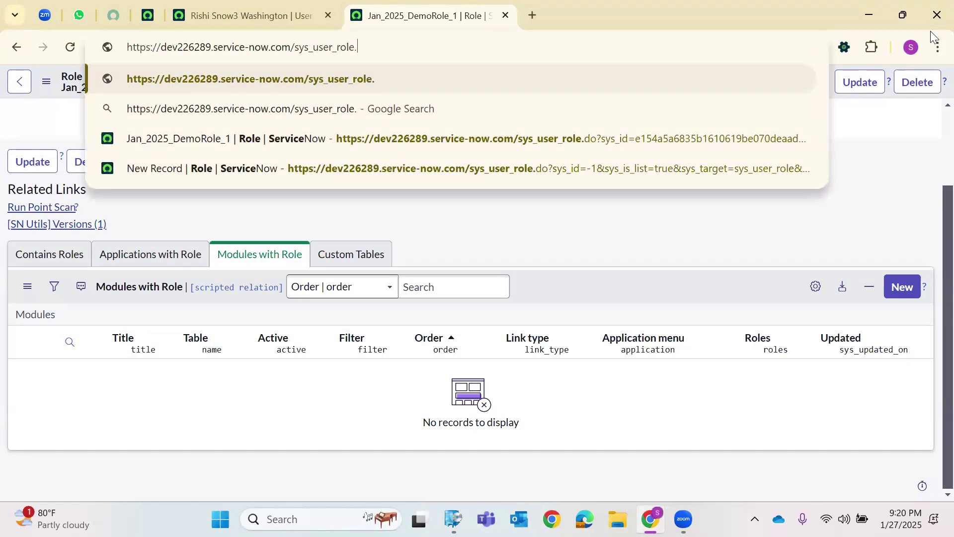
{"action": "type", "text": "_list"}
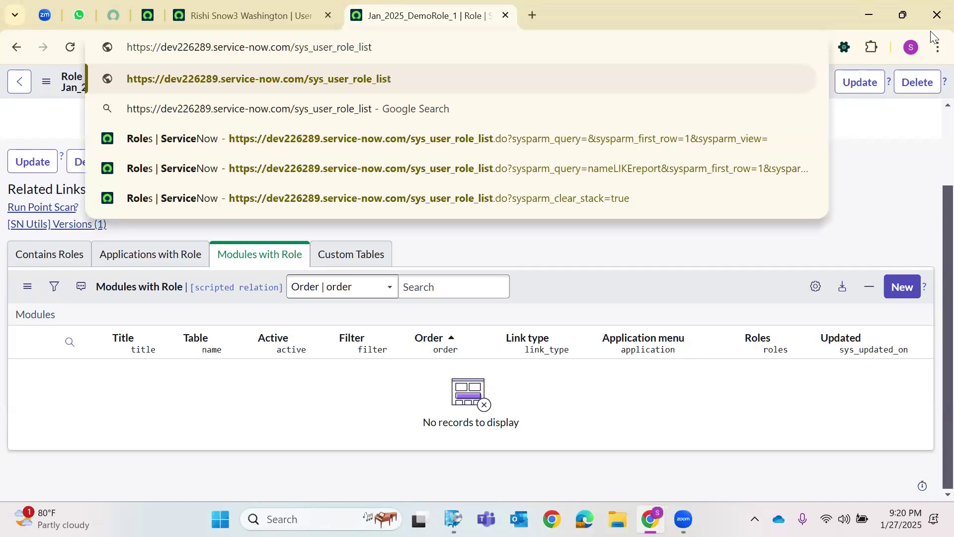
{"action": "key", "text": "Return"}
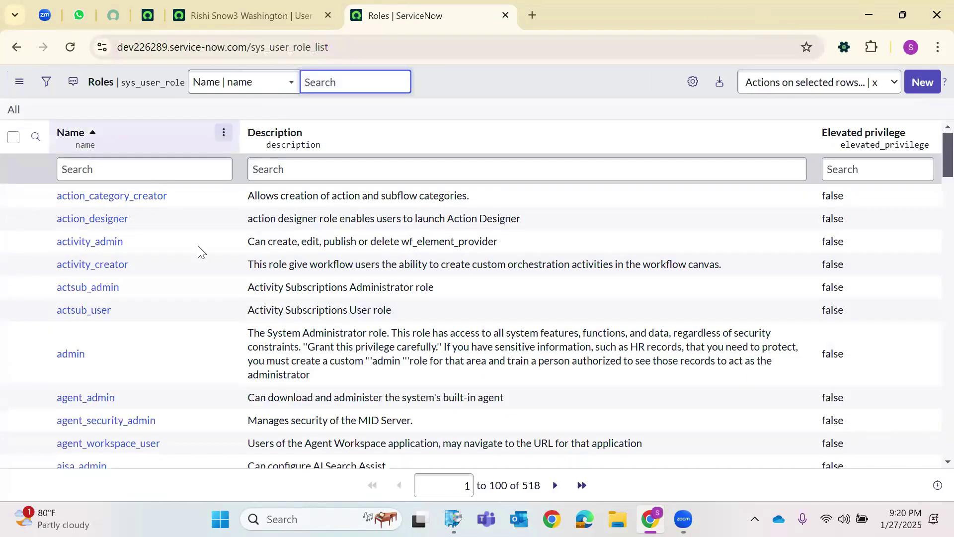
Filter role names by *admin and open the admin role record.
{"action": "left_click", "coordinate": [150, 166]}
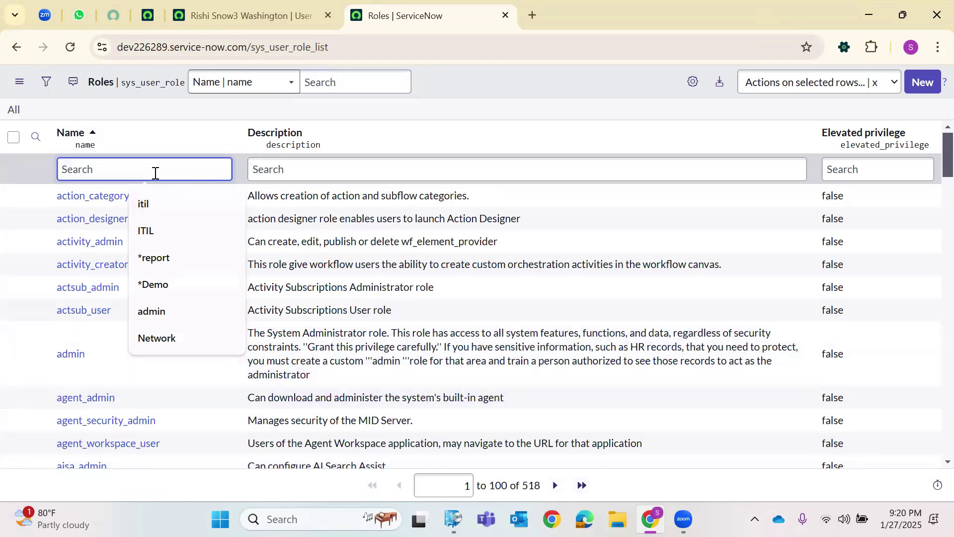
{"action": "type", "text": "*admin\\"}
{"action": "key", "text": "Return"}
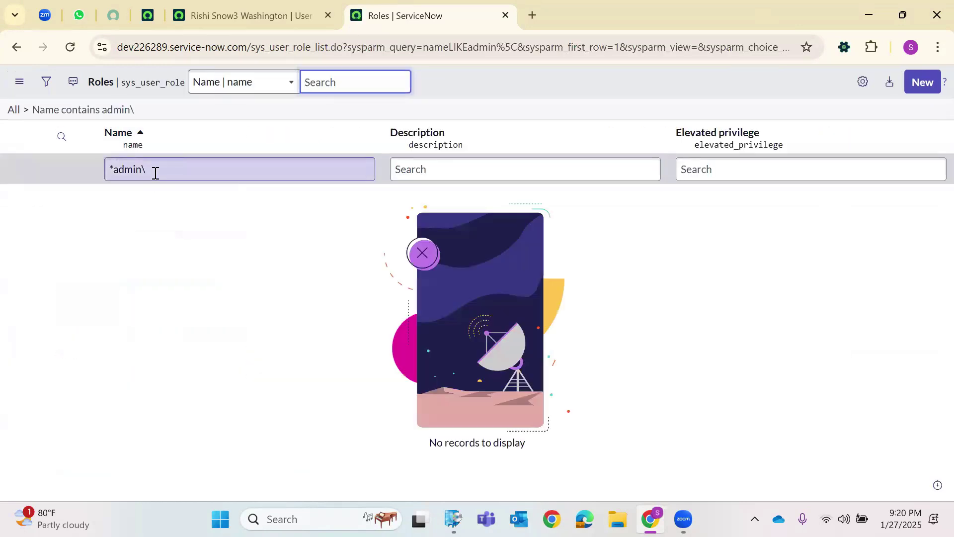
{"action": "left_click", "coordinate": [155, 173]}
{"action": "key", "text": "BackSpace"}
{"action": "key", "text": "Return"}
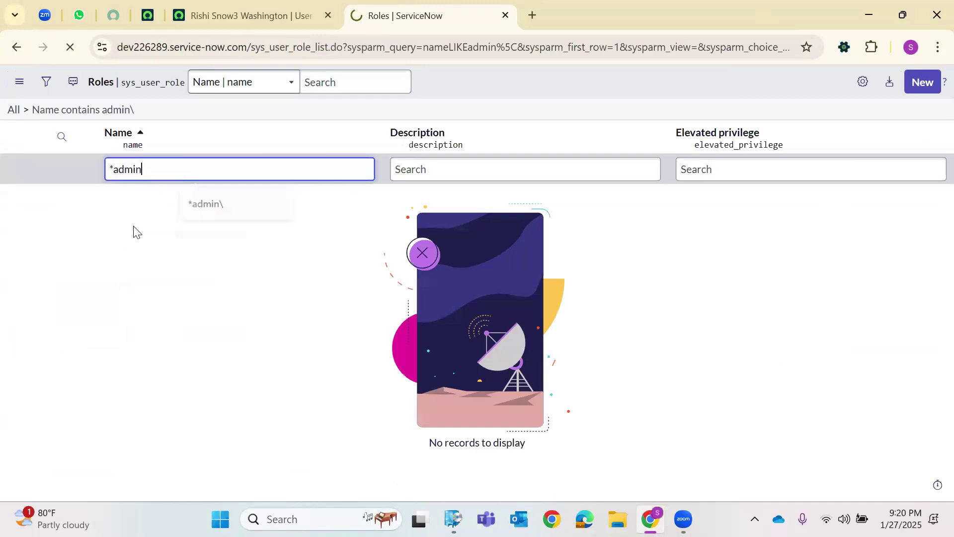
{"action": "left_click", "coordinate": [71, 255]}
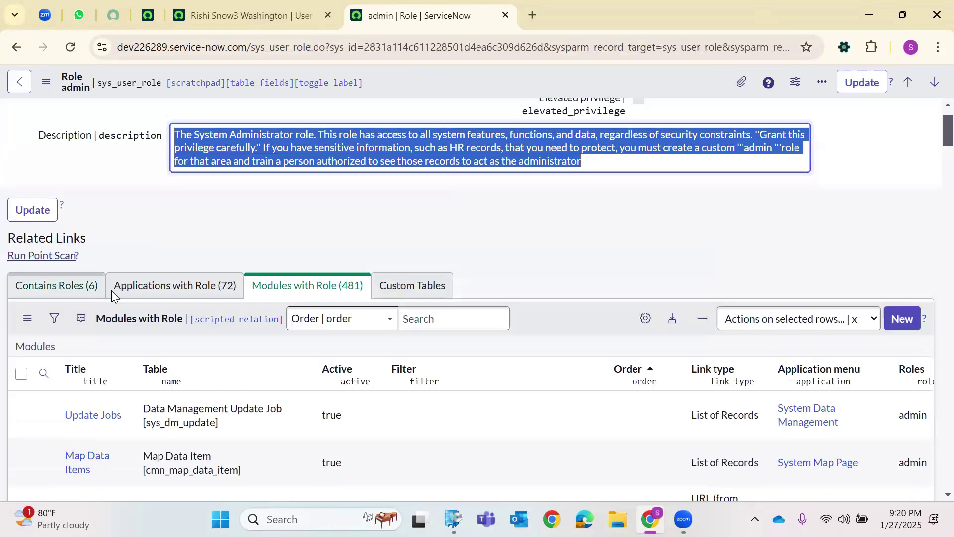
Review the admin role's Contains Roles, Applications with Role and Modules with Role lists.
{"action": "left_click", "coordinate": [89, 301]}
{"action": "scroll", "coordinate": [89, 298], "scroll_direction": "down", "scroll_amount": 3}
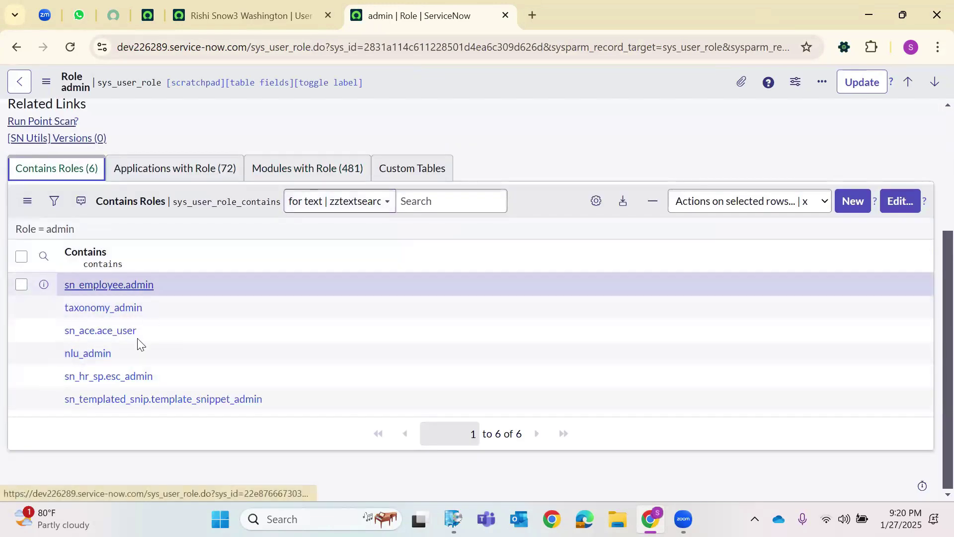
{"action": "left_click", "coordinate": [161, 170]}
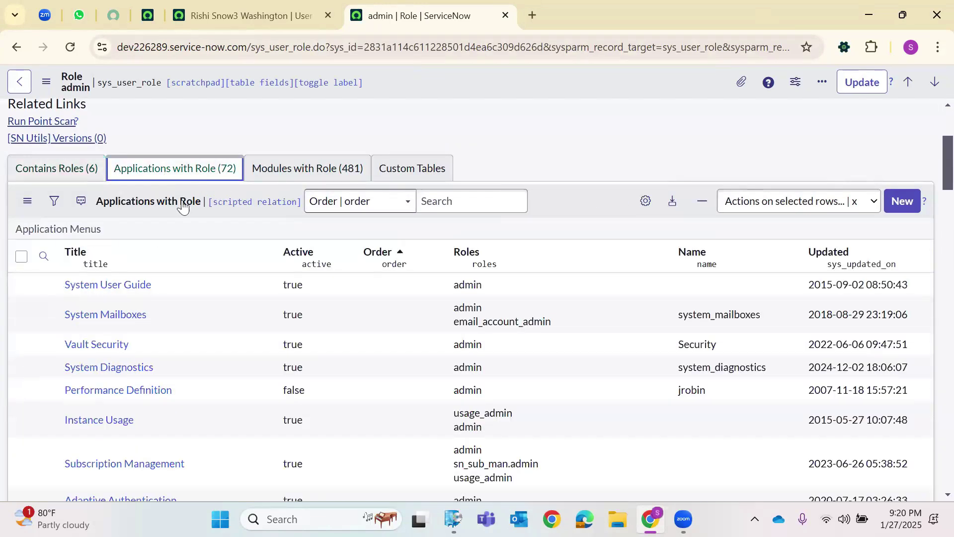
{"action": "scroll", "coordinate": [113, 292], "scroll_direction": "down", "scroll_amount": 4}
{"action": "scroll", "coordinate": [120, 284], "scroll_direction": "up", "scroll_amount": 5}
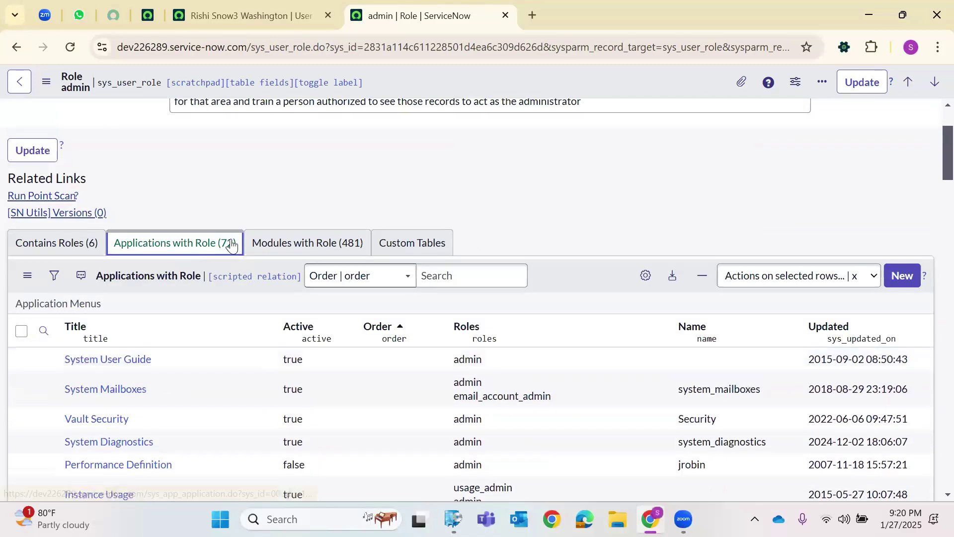
{"action": "left_click", "coordinate": [256, 243]}
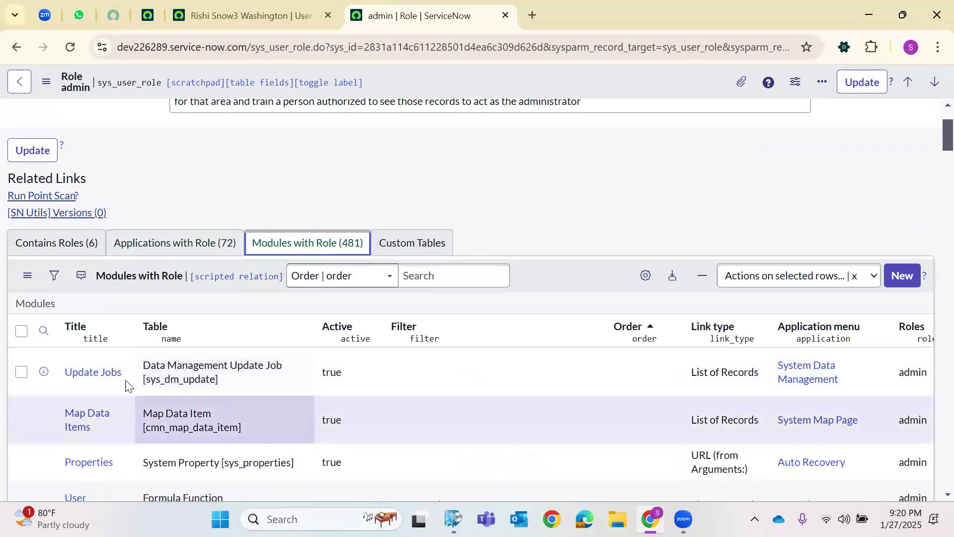
{"action": "scroll", "coordinate": [126, 385], "scroll_direction": "down", "scroll_amount": 2}
{"action": "scroll", "coordinate": [131, 377], "scroll_direction": "down", "scroll_amount": 7}
{"action": "scroll", "coordinate": [240, 277], "scroll_direction": "up", "scroll_amount": 9}
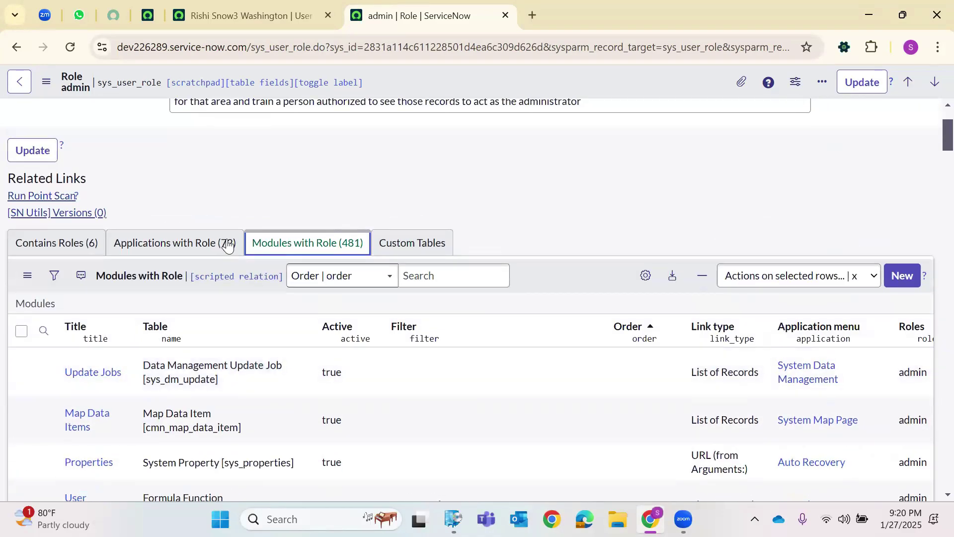
{"action": "left_click", "coordinate": [179, 244]}
{"action": "left_click", "coordinate": [288, 244]}
{"action": "left_click", "coordinate": [100, 242]}
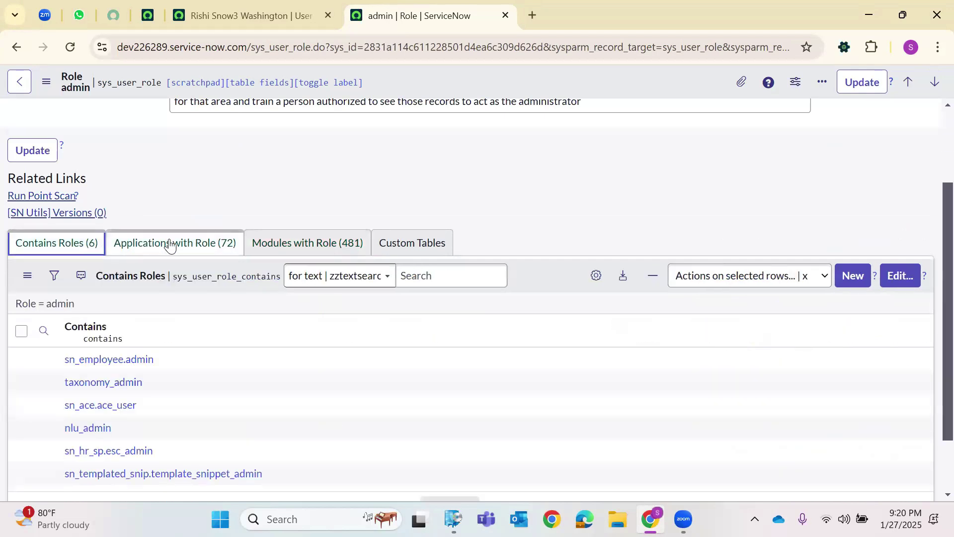
{"action": "left_click", "coordinate": [149, 243]}
{"action": "left_click", "coordinate": [270, 244]}
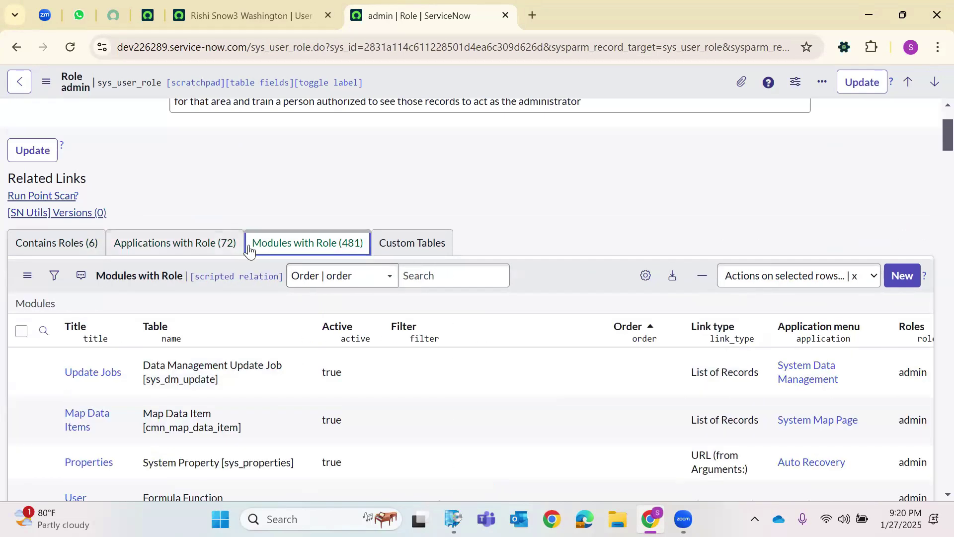
Back on the admin-filtered roles list, clear the Name filter and start a new role.
{"action": "left_click", "coordinate": [243, 17]}
{"action": "scroll", "coordinate": [427, 109], "scroll_direction": "up", "scroll_amount": 10}
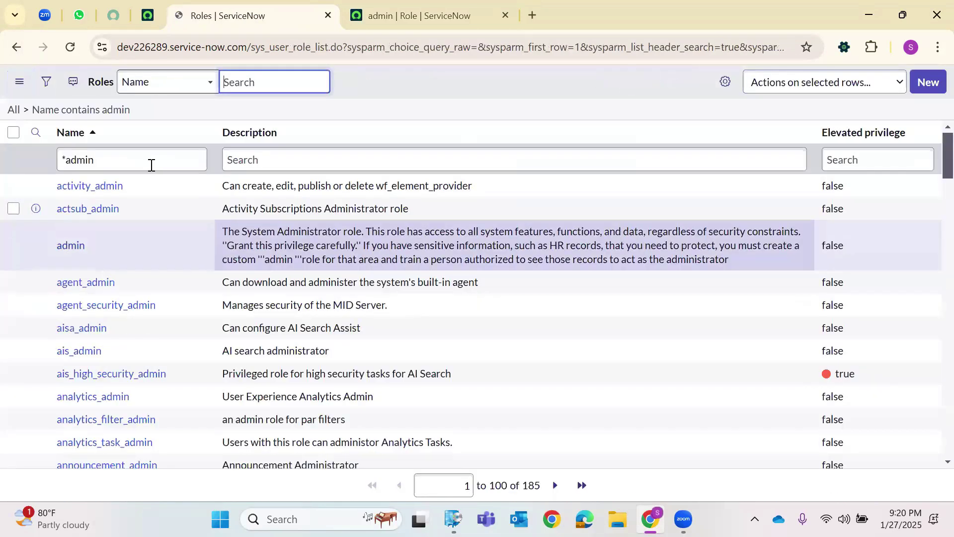
{"action": "triple_click", "coordinate": [152, 165]}
{"action": "key", "text": "BackSpace"}
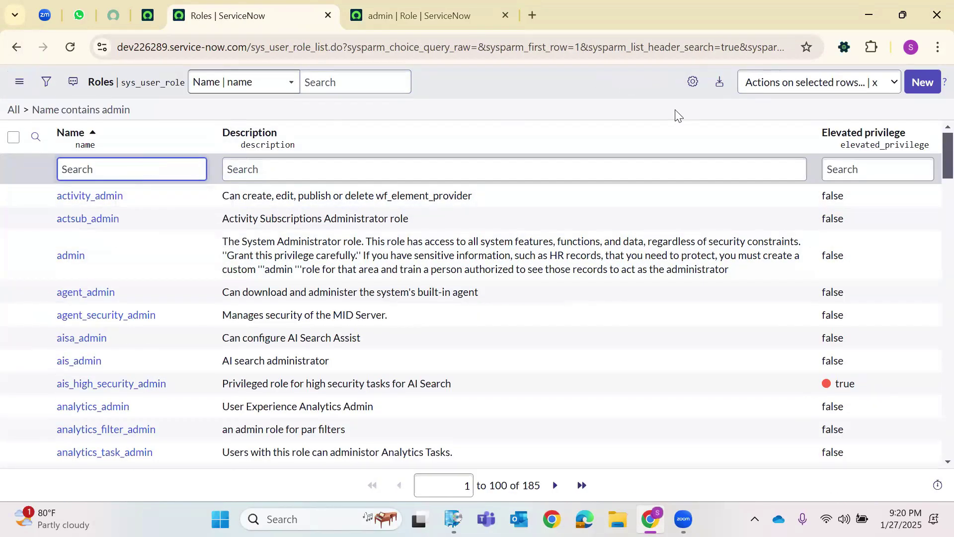
{"action": "left_click", "coordinate": [905, 86]}
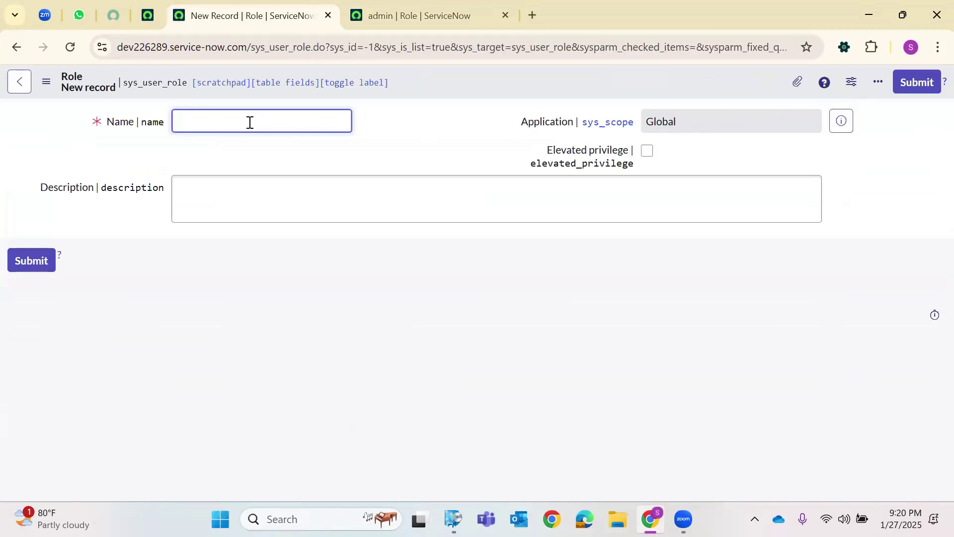
Name the role Jan2025_DemoRole2, describe it 'Child of DemoRole1', and save it.
{"action": "type", "text": "Jan2025_Dem"}
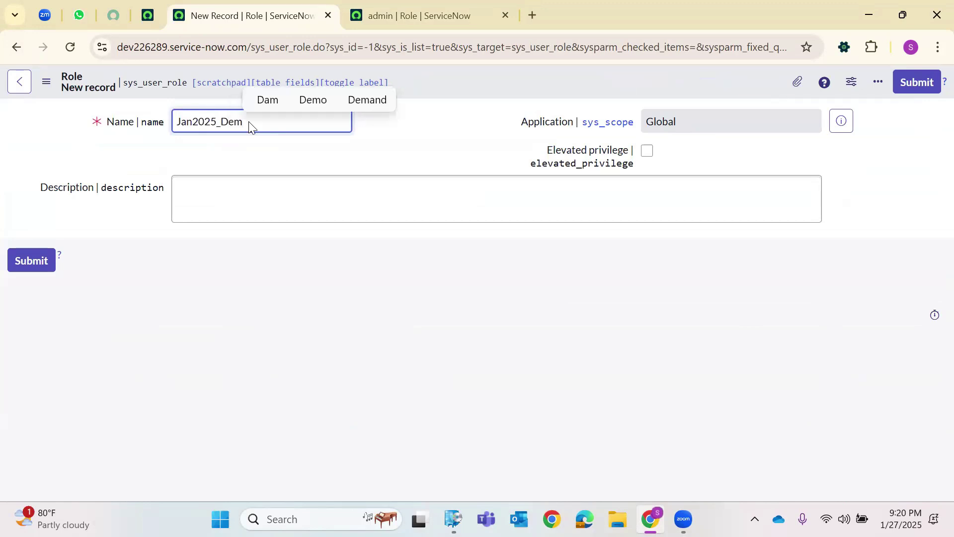
{"action": "type", "text": "oRole2"}
{"action": "left_click", "coordinate": [179, 186]}
{"action": "type", "text": "Chil"}
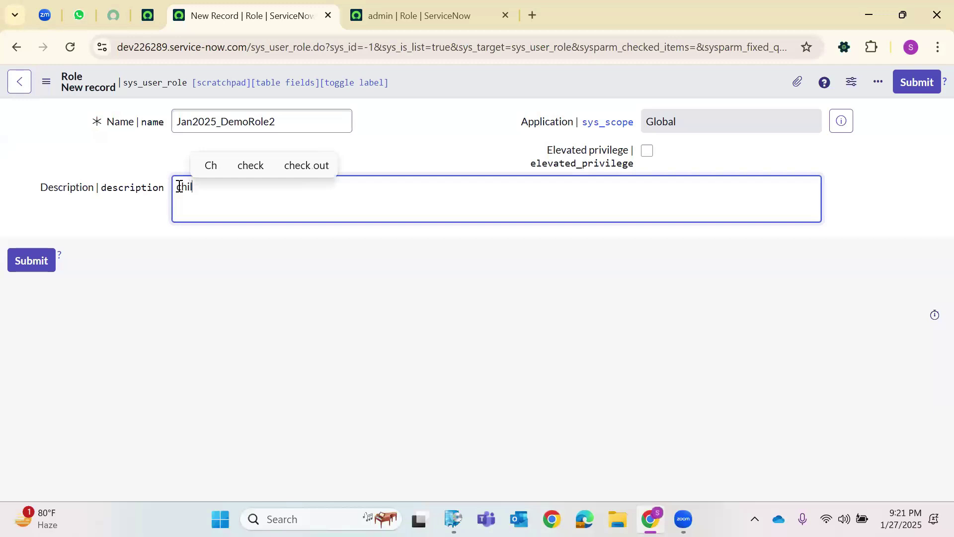
{"action": "type", "text": "d of DemoRole1"}
{"action": "left_click", "coordinate": [434, 88]}
{"action": "right_click", "coordinate": [433, 87]}
{"action": "left_click", "coordinate": [434, 87]}
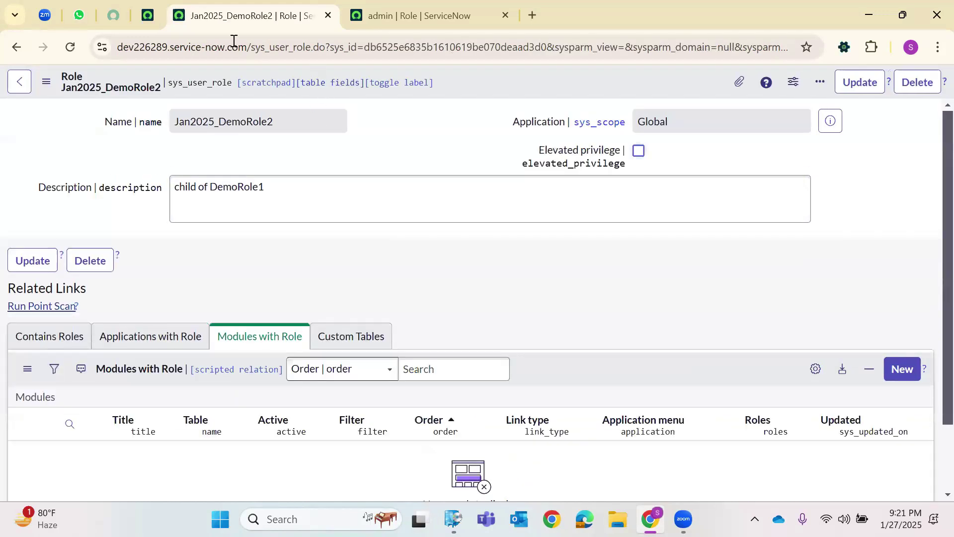
Reopen the roles list from History in a new tab, filter names by *DemoR, and open Jan_2025_DemoRole_1.
{"action": "key", "text": "ctrl+shift+Tab"}
{"action": "left_click", "coordinate": [270, 85]}
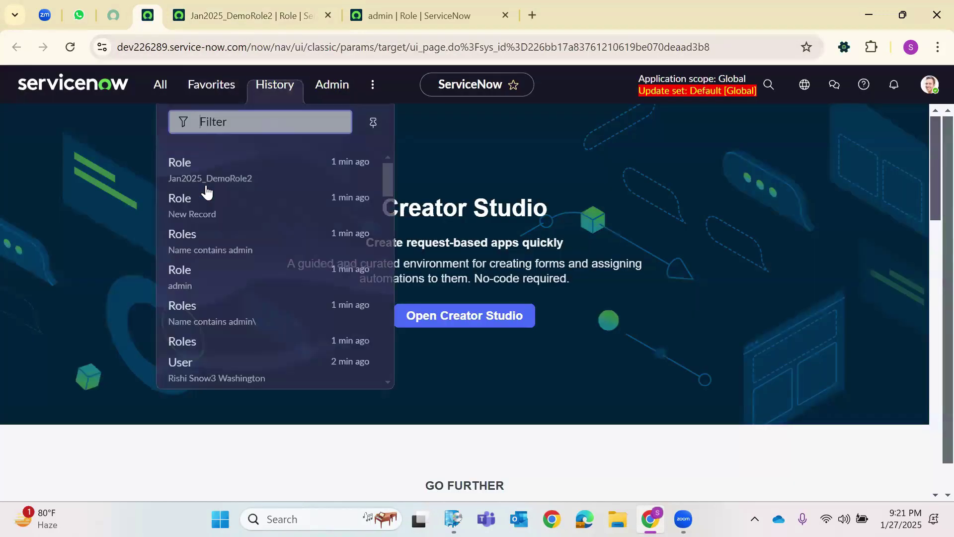
{"action": "right_click", "coordinate": [196, 236]}
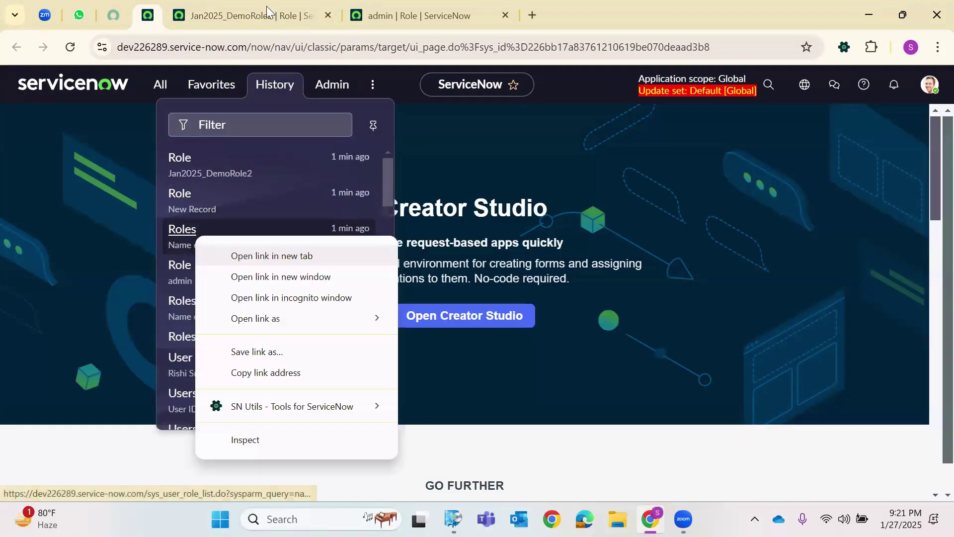
{"action": "left_click", "coordinate": [272, 256]}
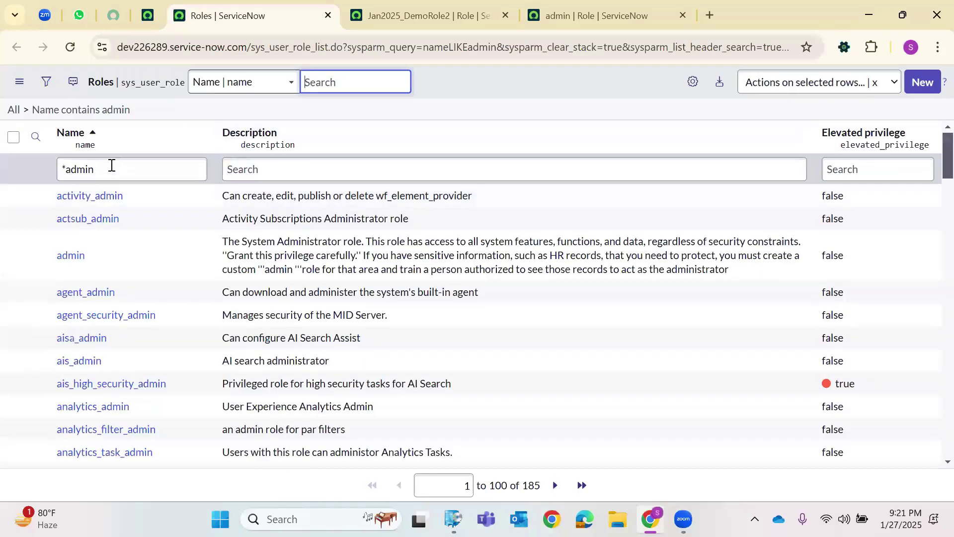
{"action": "triple_click", "coordinate": [112, 165]}
{"action": "key", "text": "BackSpace"}
{"action": "type", "text": "*DemoR"}
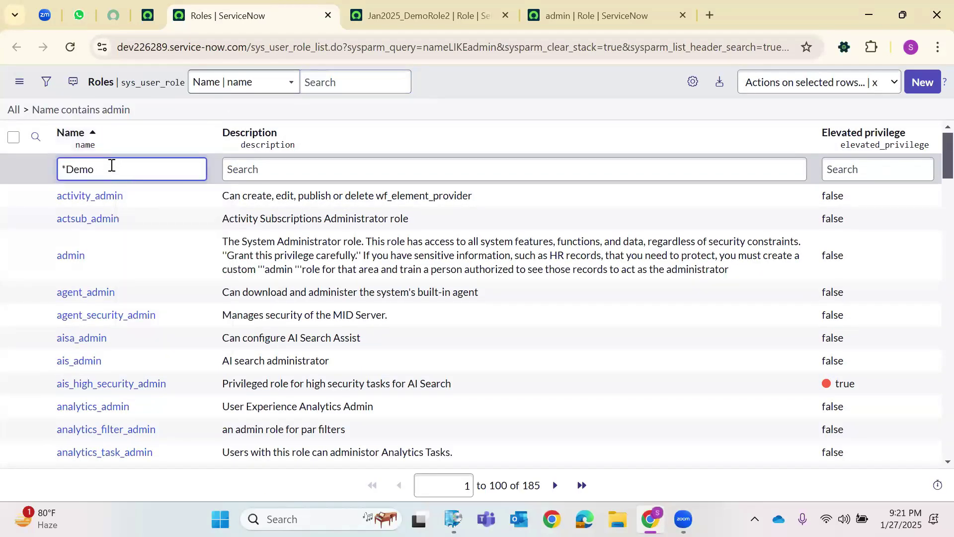
{"action": "left_click", "coordinate": [117, 219]}
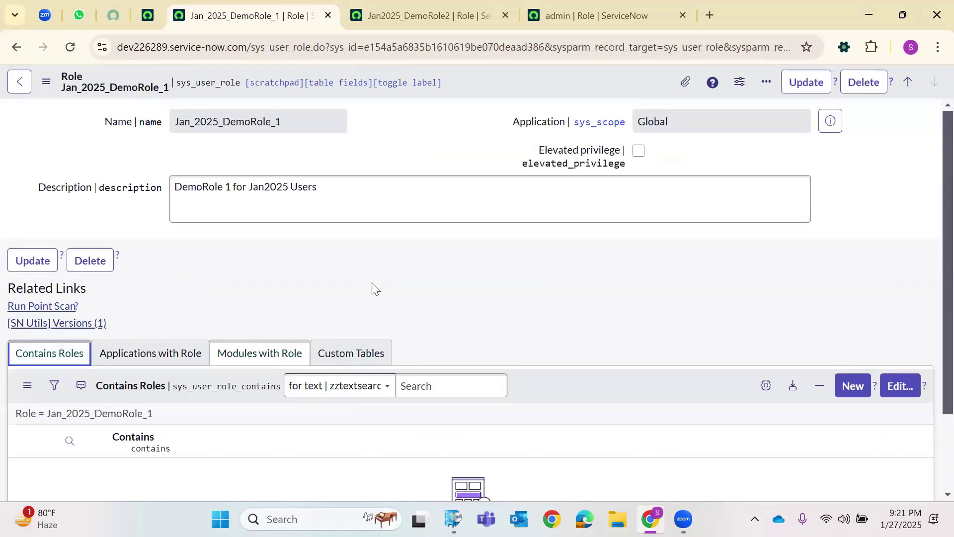
{"action": "scroll", "coordinate": [367, 294], "scroll_direction": "down", "scroll_amount": 2}
Add Jan2025_DemoRole2 to Jan_2025_DemoRole_1's Contains Roles, save, and refresh the record.
{"action": "left_click", "coordinate": [901, 287]}
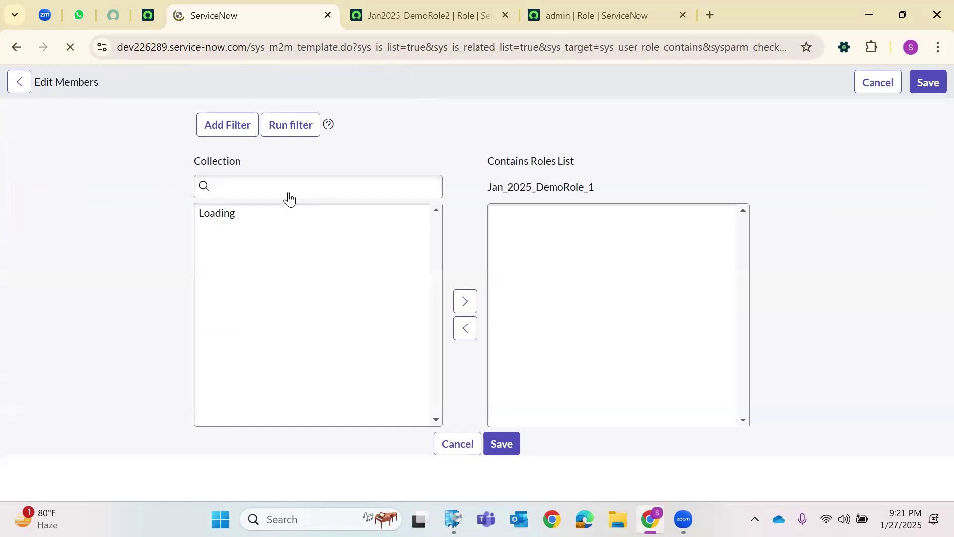
{"action": "left_click", "coordinate": [242, 250]}
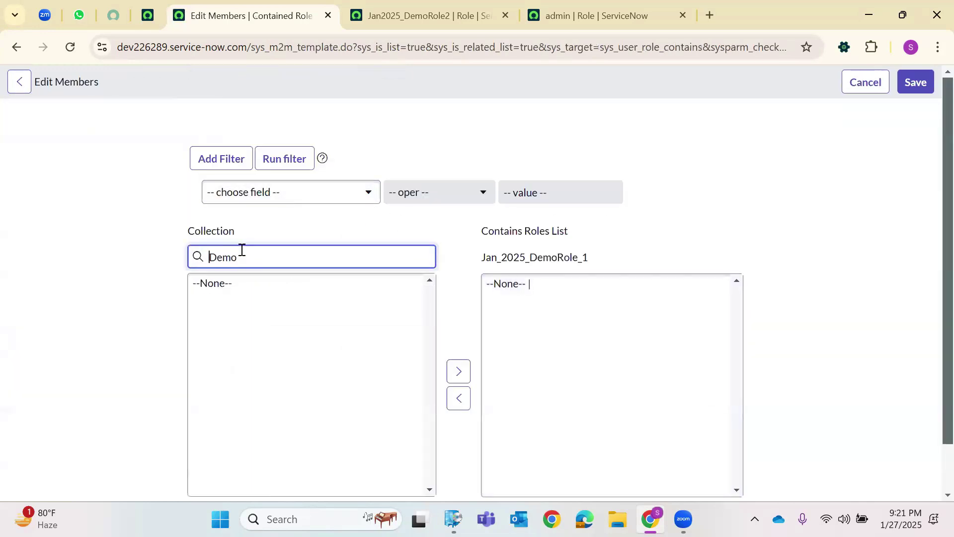
{"action": "left_click", "coordinate": [223, 283]}
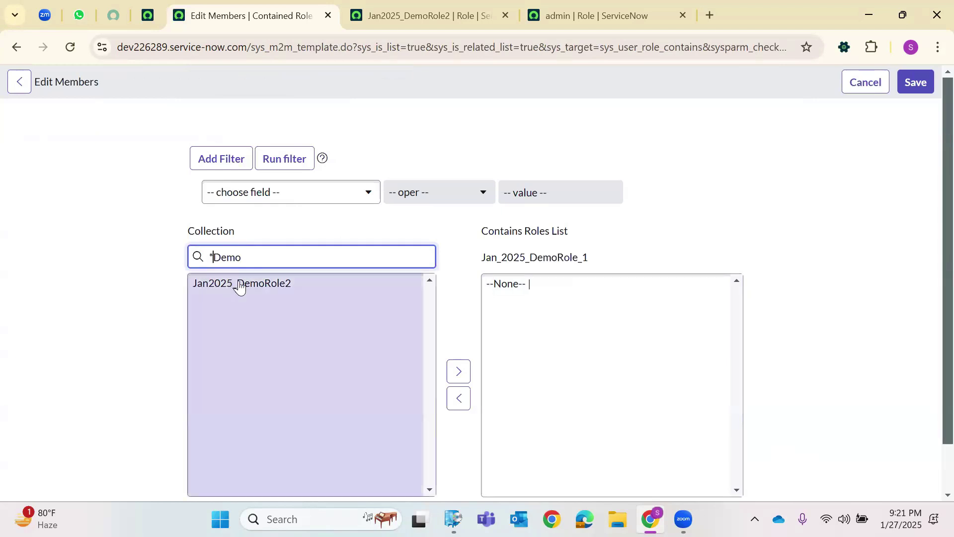
{"action": "left_click", "coordinate": [915, 82]}
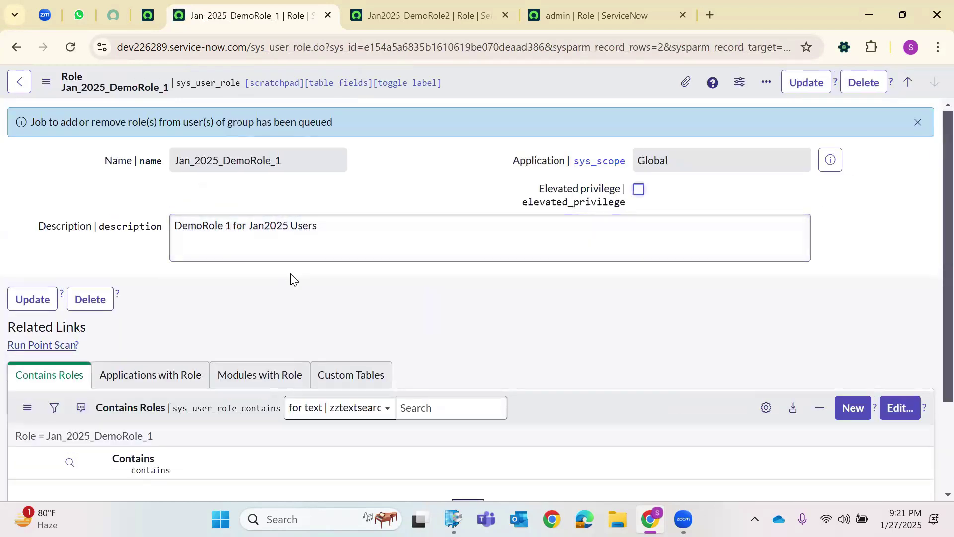
{"action": "left_click", "coordinate": [71, 48]}
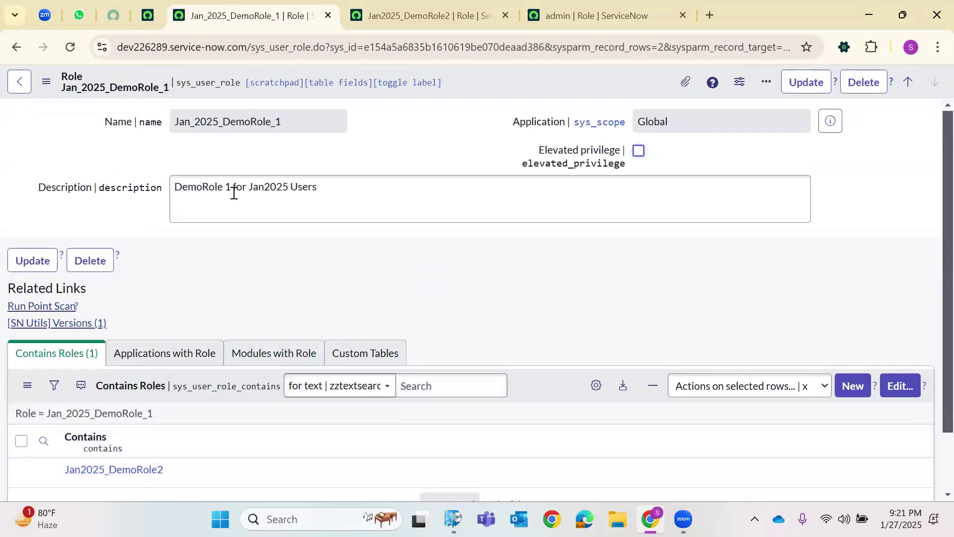
{"action": "double_click", "coordinate": [234, 121]}
{"action": "scroll", "coordinate": [181, 276], "scroll_direction": "down", "scroll_amount": 2}
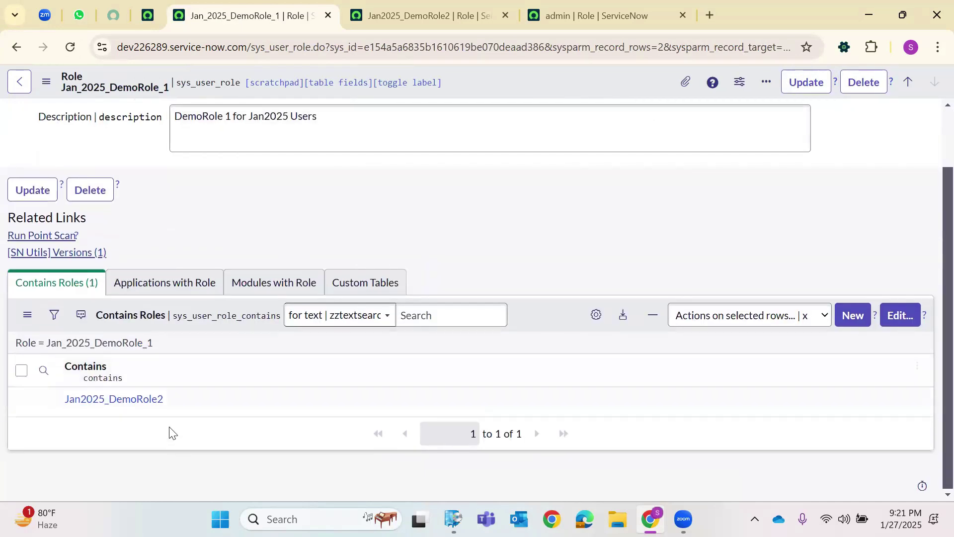
From the home page History list, open the recently viewed user record in a new tab.
{"action": "left_click", "coordinate": [145, 18]}
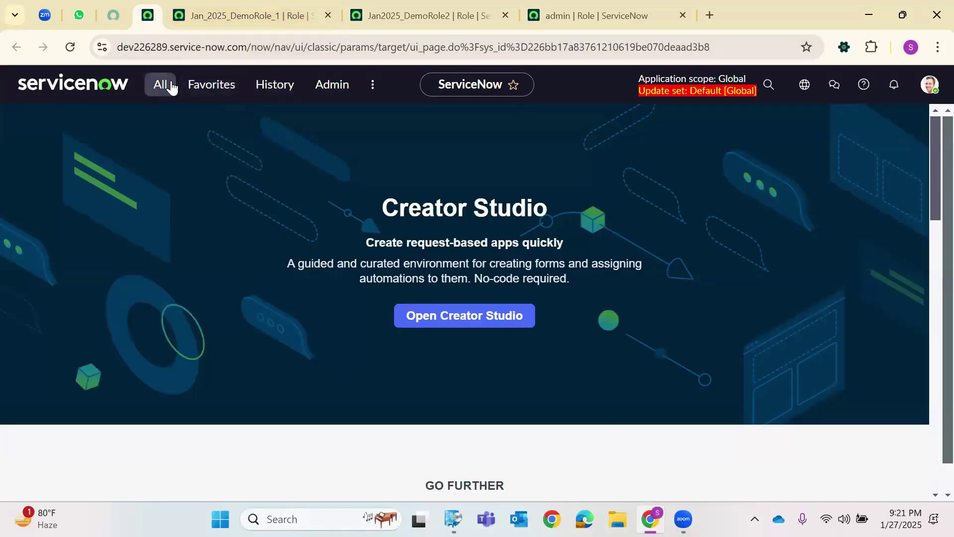
{"action": "left_click", "coordinate": [256, 85]}
{"action": "scroll", "coordinate": [179, 325], "scroll_direction": "down", "scroll_amount": 3}
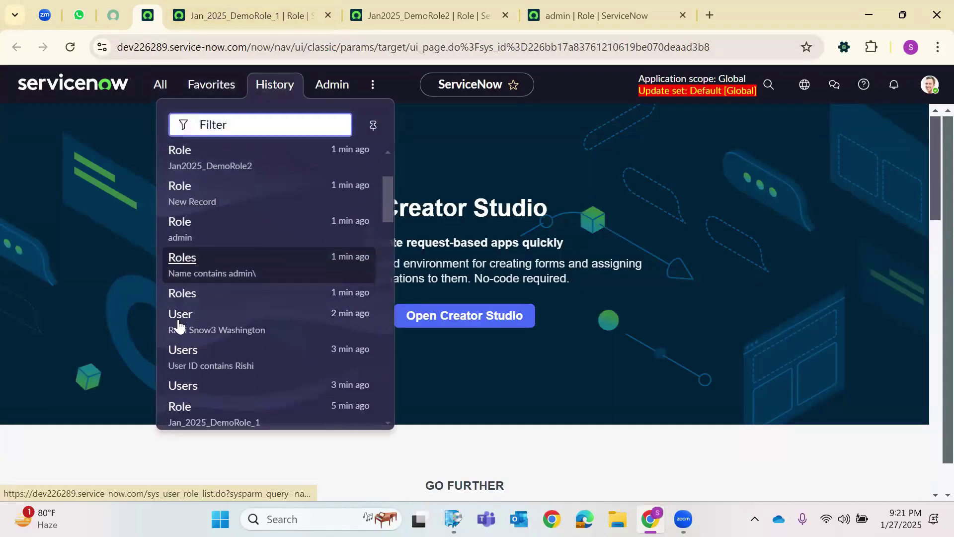
{"action": "right_click", "coordinate": [234, 299]}
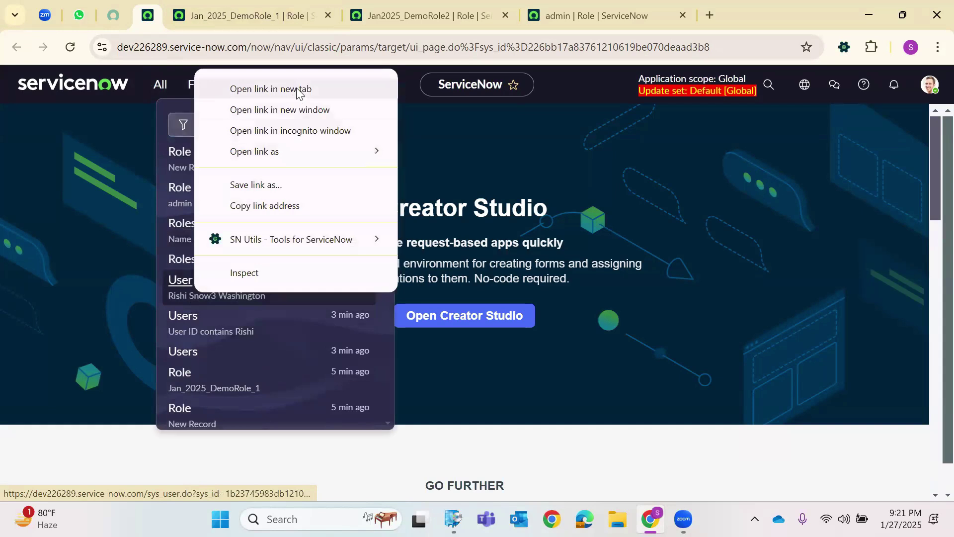
{"action": "left_click", "coordinate": [296, 88]}
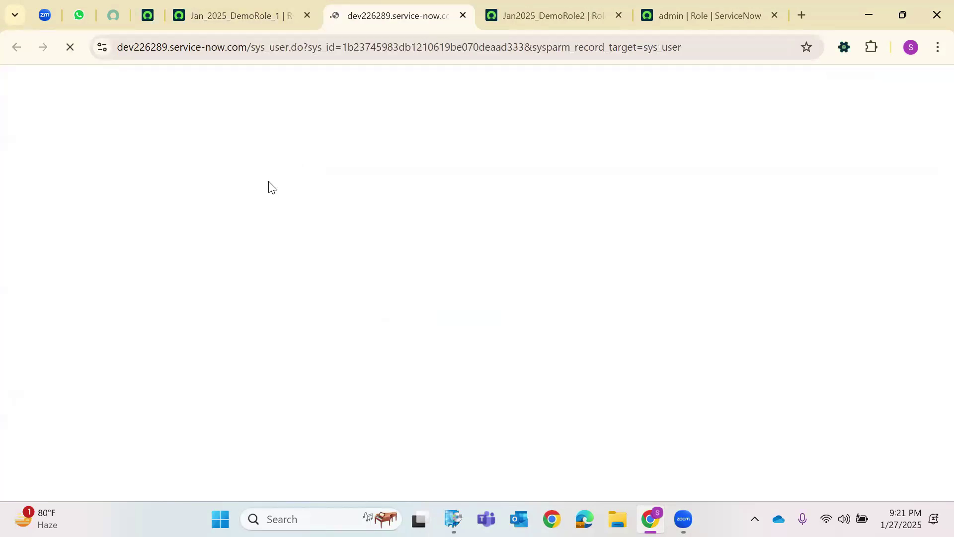
{"action": "scroll", "coordinate": [422, 181], "scroll_direction": "down", "scroll_amount": 4}
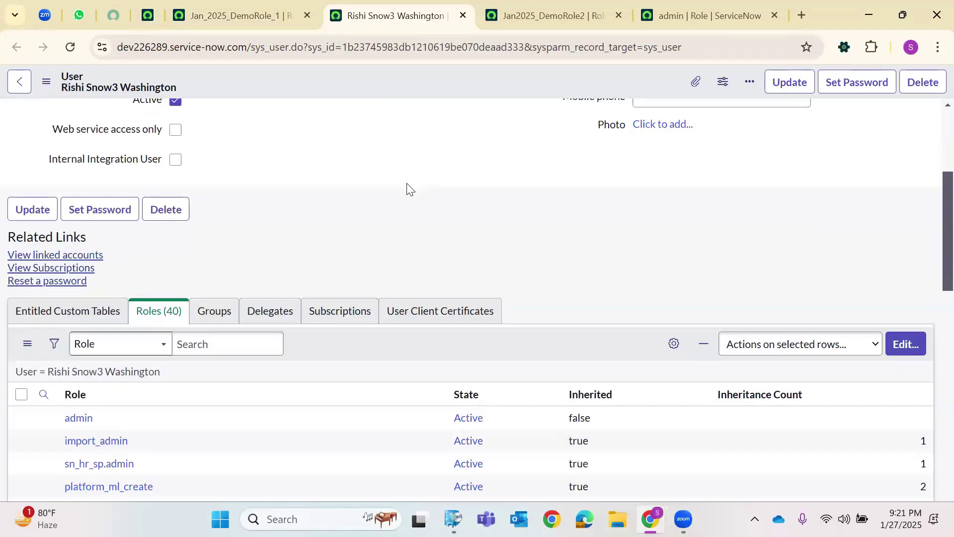
{"action": "left_click", "coordinate": [547, 15]}
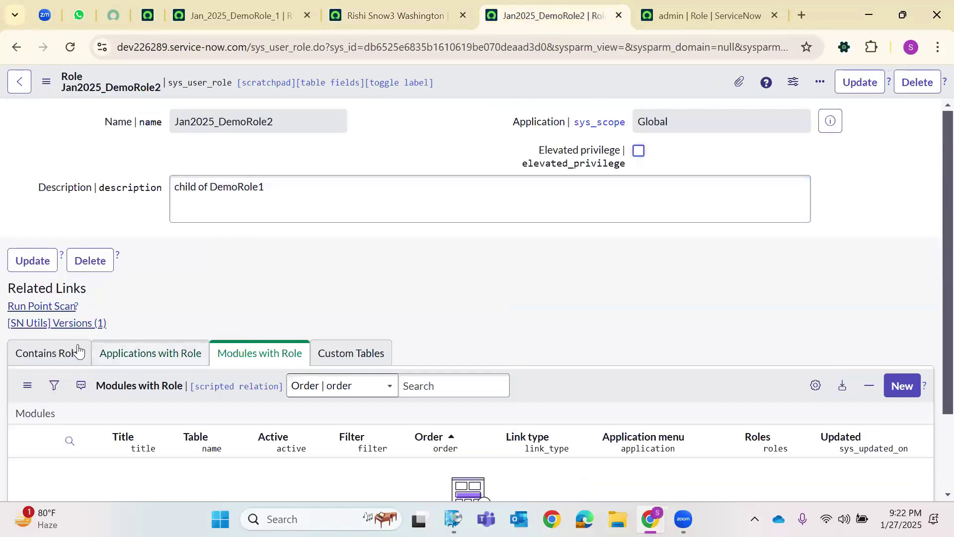
{"action": "left_click", "coordinate": [41, 360]}
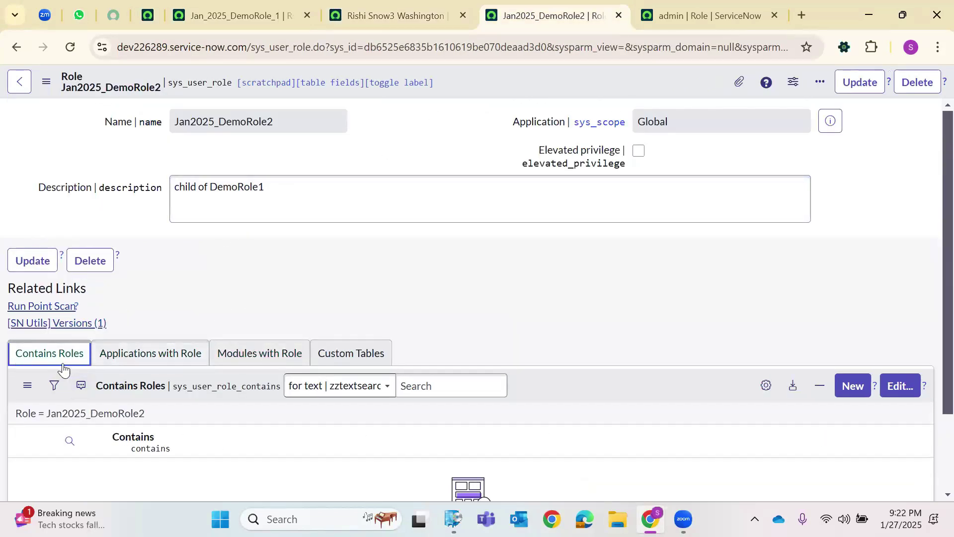
{"action": "scroll", "coordinate": [465, 273], "scroll_direction": "down", "scroll_amount": 1}
{"action": "scroll", "coordinate": [464, 273], "scroll_direction": "down", "scroll_amount": 2}
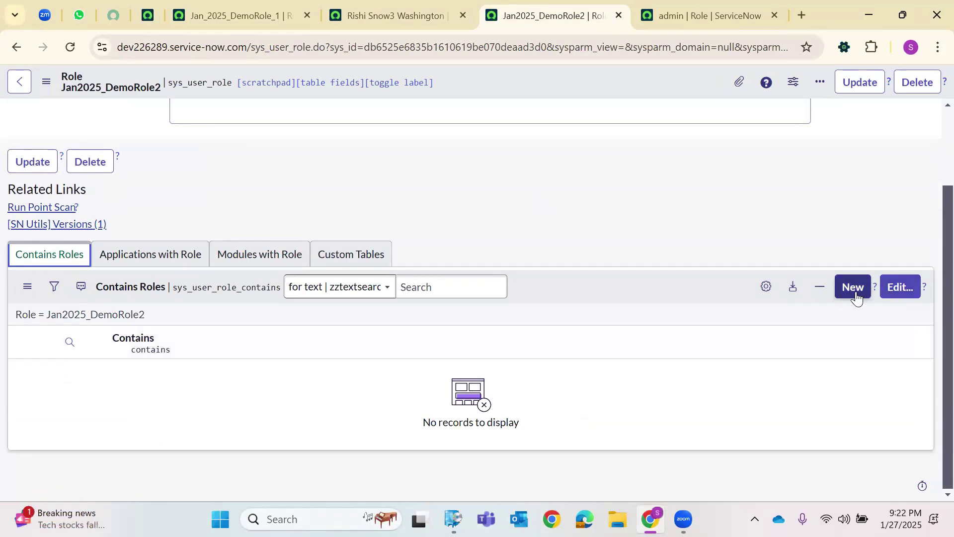
{"action": "left_click", "coordinate": [417, 11]}
{"action": "scroll", "coordinate": [296, 205], "scroll_direction": "down", "scroll_amount": 3}
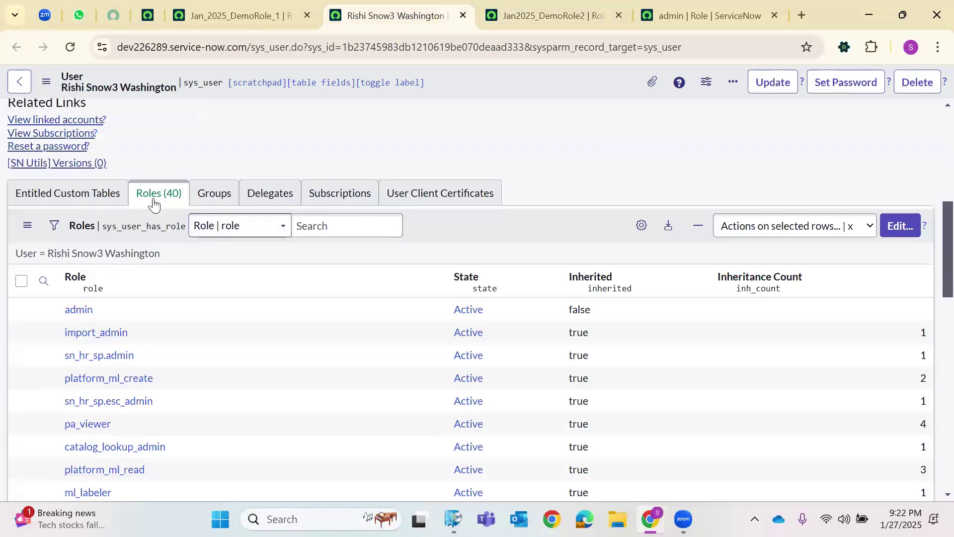
Filter the user's Roles list by role name *Demo, which returns no records.
{"action": "left_click", "coordinate": [44, 281]}
{"action": "left_click", "coordinate": [109, 311]}
{"action": "type", "text": "*"}
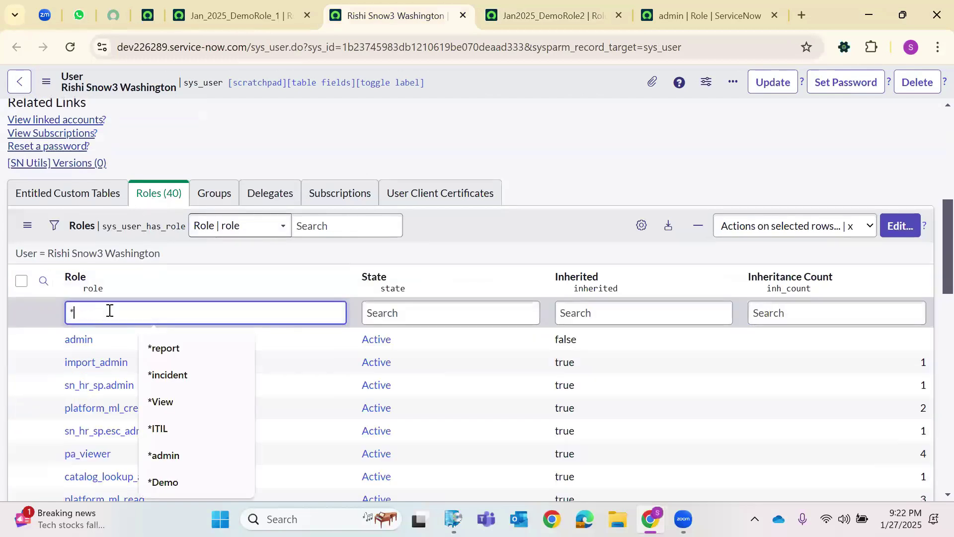
{"action": "type", "text": "Demo1"}
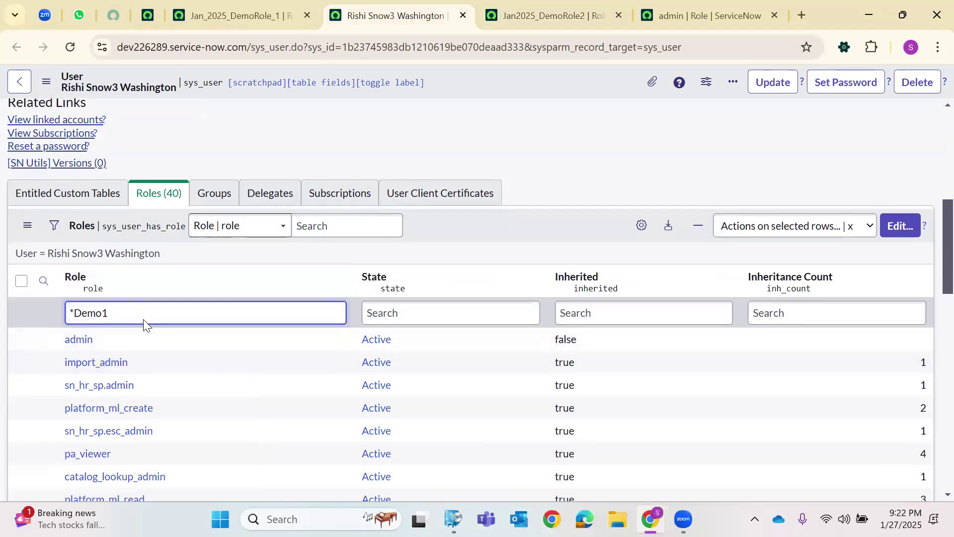
{"action": "key", "text": "Return"}
{"action": "left_click", "coordinate": [168, 346]}
{"action": "key", "text": "BackSpace"}
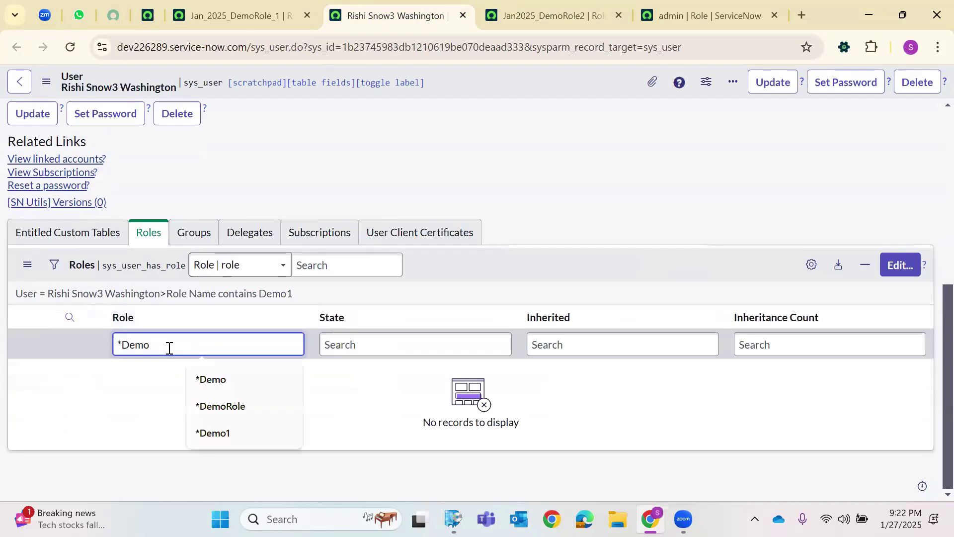
{"action": "key", "text": "Return"}
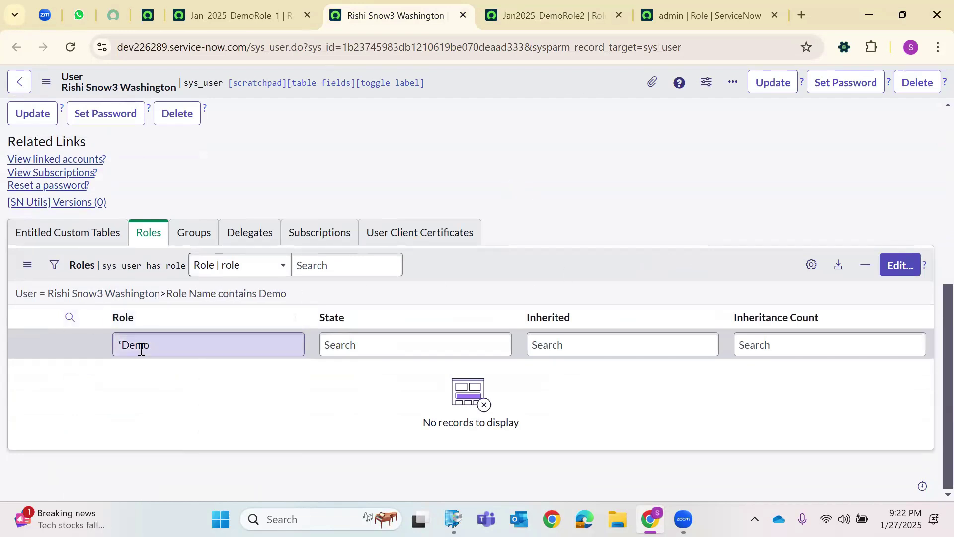
Open the Edit Members page for the user's roles and focus the available-roles search.
{"action": "scroll", "coordinate": [215, 302], "scroll_direction": "up", "scroll_amount": 5}
{"action": "scroll", "coordinate": [219, 307], "scroll_direction": "down", "scroll_amount": 5}
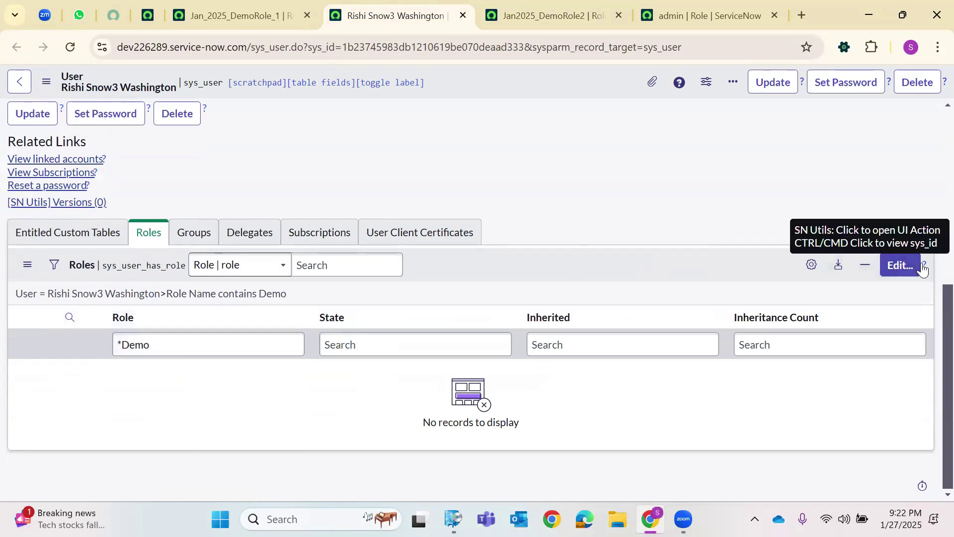
{"action": "left_click", "coordinate": [901, 269]}
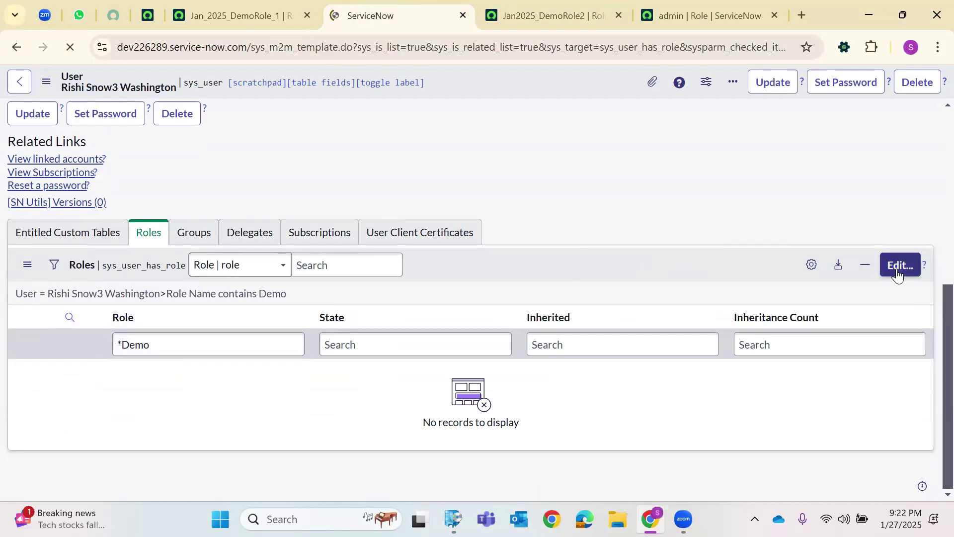
{"action": "left_click", "coordinate": [260, 258]}
Search available roles for *D, add Jan_2025_DemoRole_1 to the user, and save.
{"action": "type", "text": "*"}
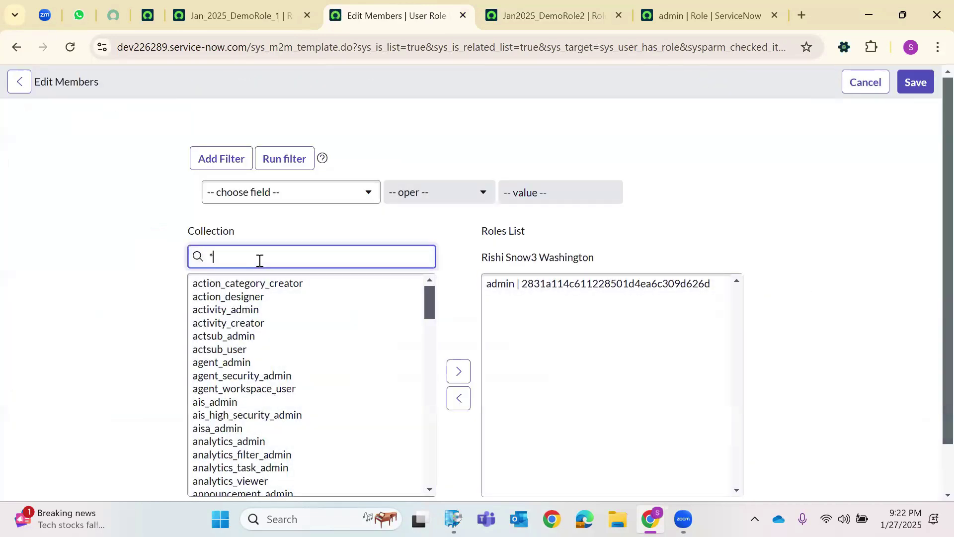
{"action": "type", "text": "D"}
{"action": "key", "text": "BackSpace"}
{"action": "left_click", "coordinate": [247, 298]}
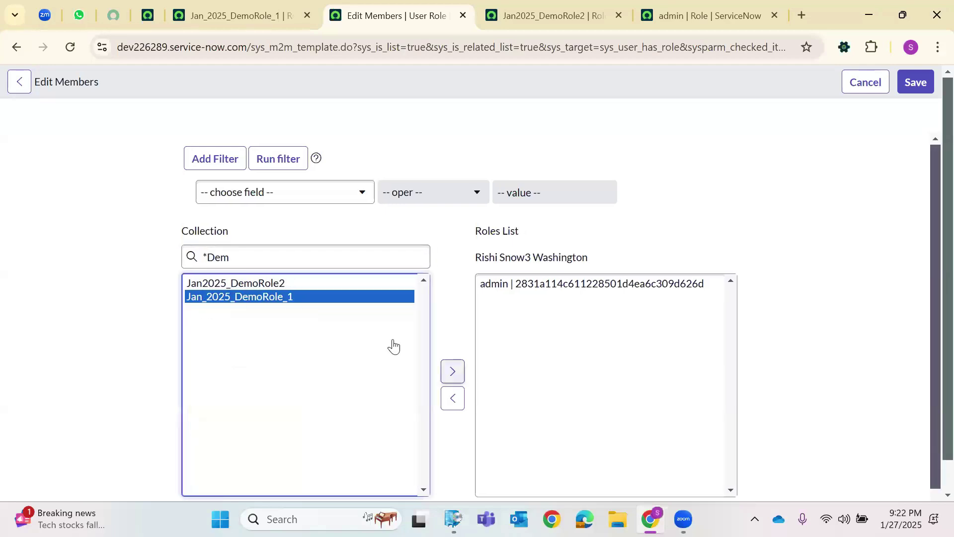
{"action": "left_click", "coordinate": [452, 371]}
{"action": "left_click", "coordinate": [916, 83]}
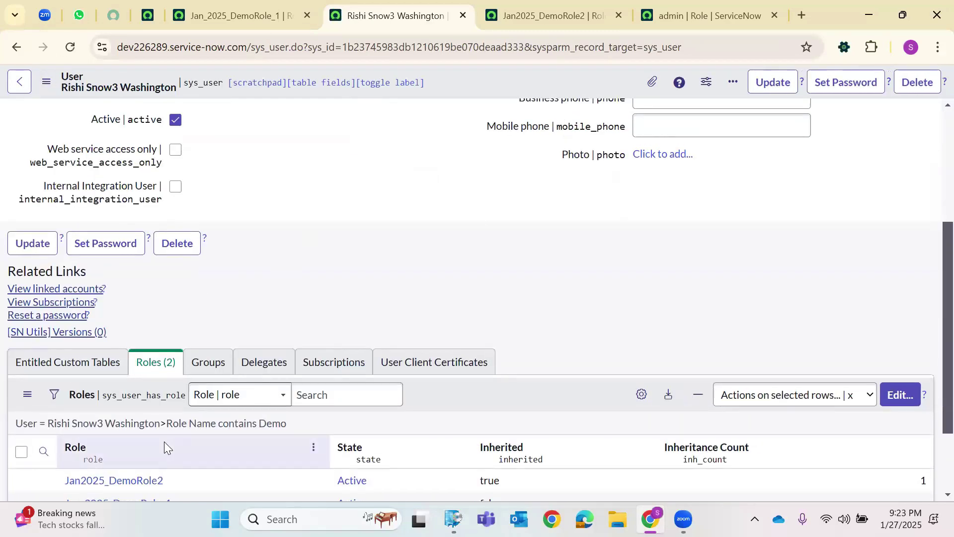
{"action": "scroll", "coordinate": [164, 442], "scroll_direction": "down", "scroll_amount": 3}
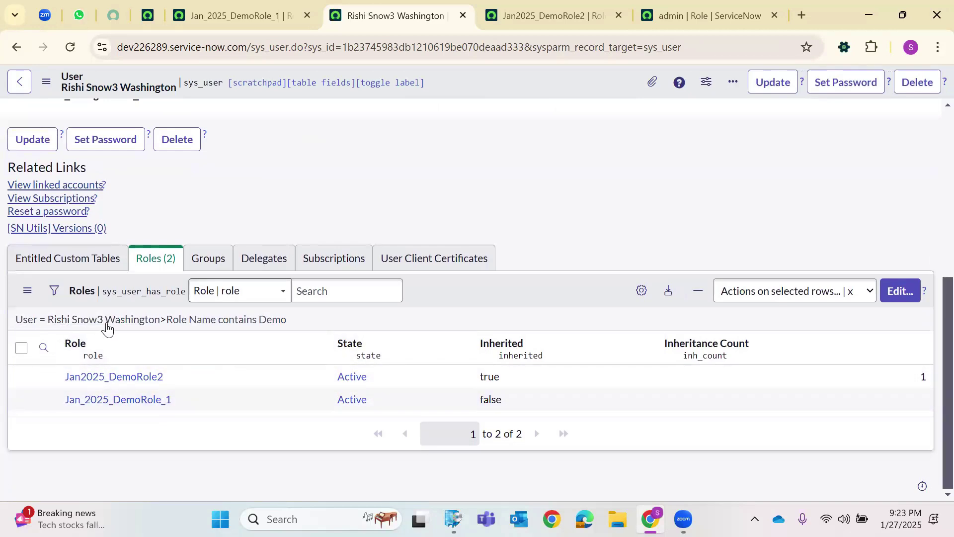
Remove the 'Role Name contains Demo' filter and scroll through the user's 42 roles.
{"action": "left_click", "coordinate": [164, 322]}
{"action": "scroll", "coordinate": [130, 328], "scroll_direction": "down", "scroll_amount": 2}
{"action": "scroll", "coordinate": [142, 297], "scroll_direction": "down", "scroll_amount": 1}
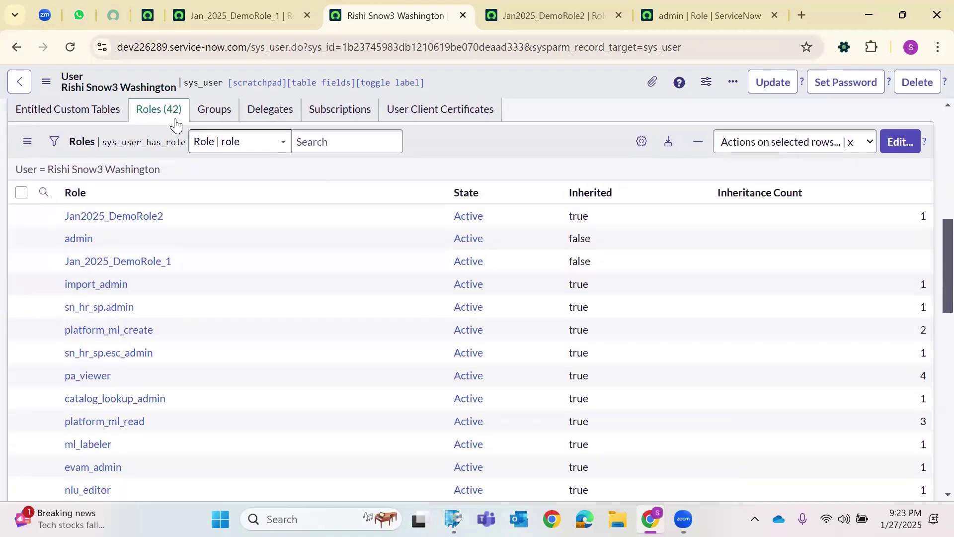
{"action": "scroll", "coordinate": [189, 238], "scroll_direction": "up", "scroll_amount": 4}
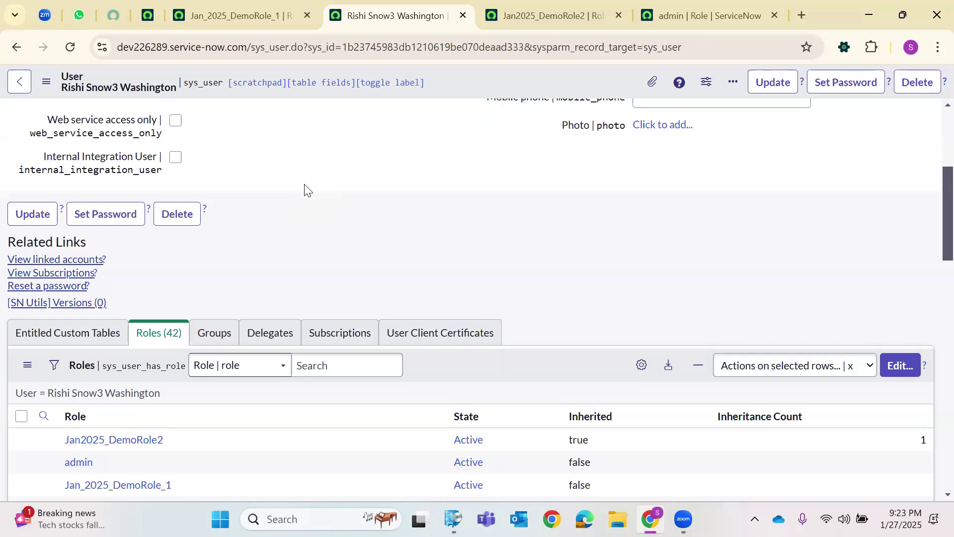
Bring up the Jan2025_DemoRole2 role record and select its name text.
{"action": "left_click", "coordinate": [547, 14]}
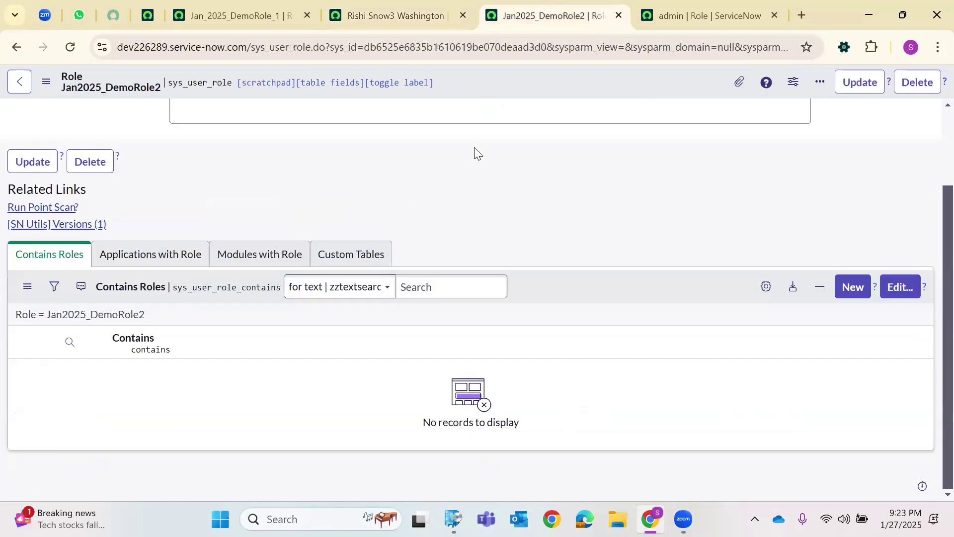
{"action": "scroll", "coordinate": [348, 194], "scroll_direction": "up", "scroll_amount": 2}
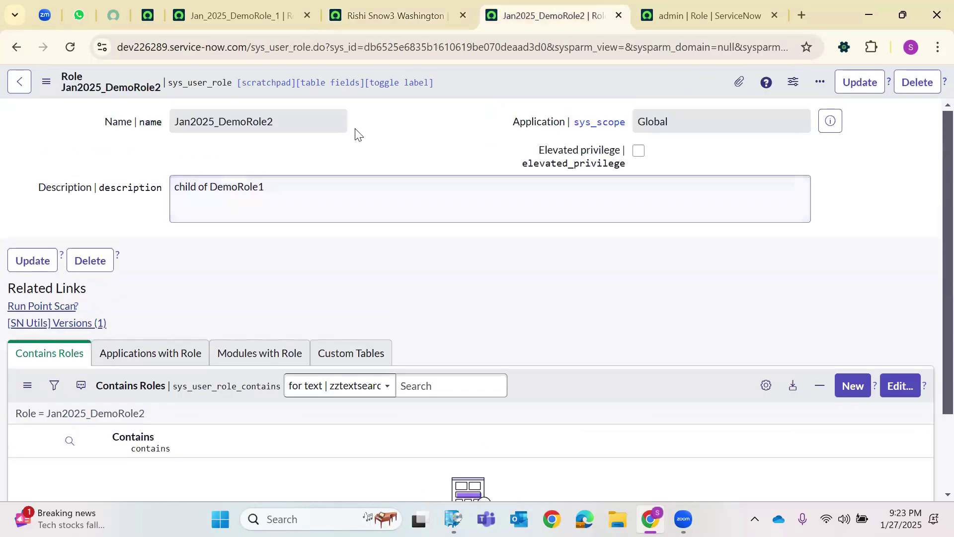
{"action": "double_click", "coordinate": [224, 121]}
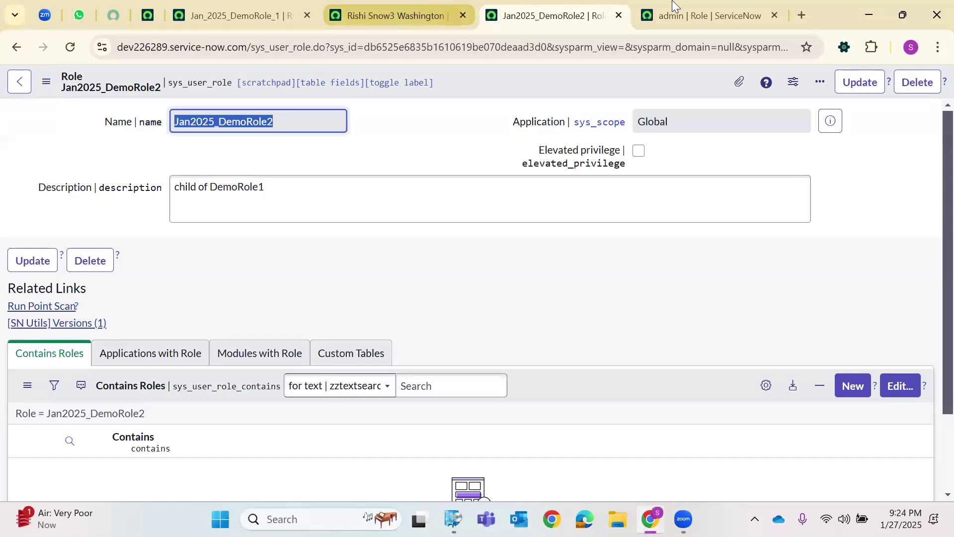
Point the admin role page's address at /sys_user_role_list, fixing a typo, to load all roles.
{"action": "key", "text": "ctrl+Tab"}
{"action": "scroll", "coordinate": [233, 131], "scroll_direction": "up", "scroll_amount": 2}
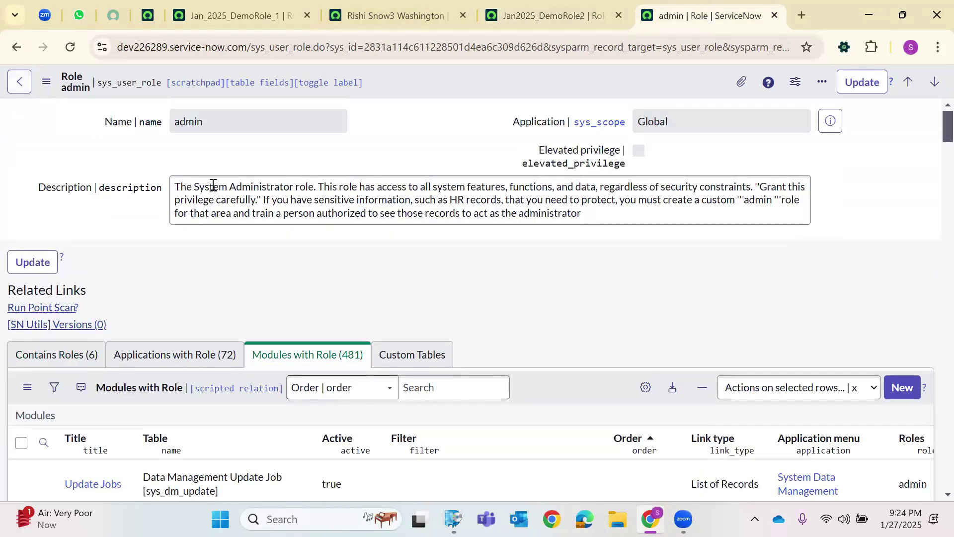
{"action": "left_click_drag", "start_coordinate": [312, 47], "coordinate": [931, 40]}
{"action": "key", "text": "BackSpace"}
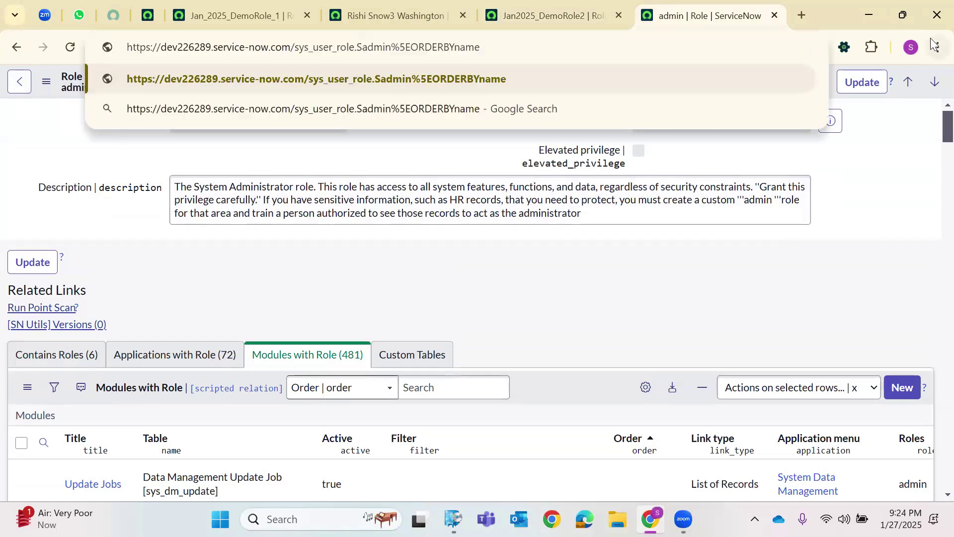
{"action": "key", "text": "shift+End"}
{"action": "key", "text": "BackSpace"}
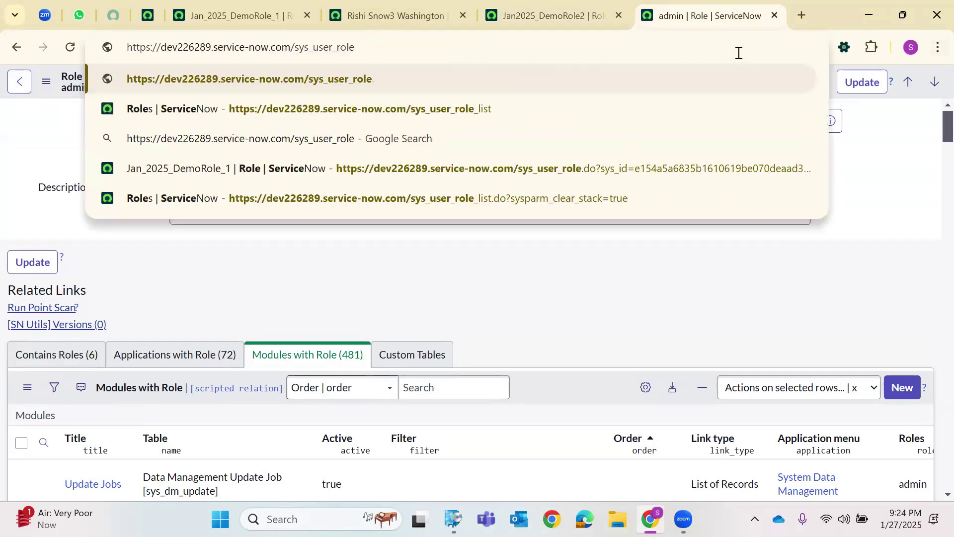
{"action": "type", "text": "_li"}
{"action": "type", "text": "t"}
{"action": "key", "text": "Return"}
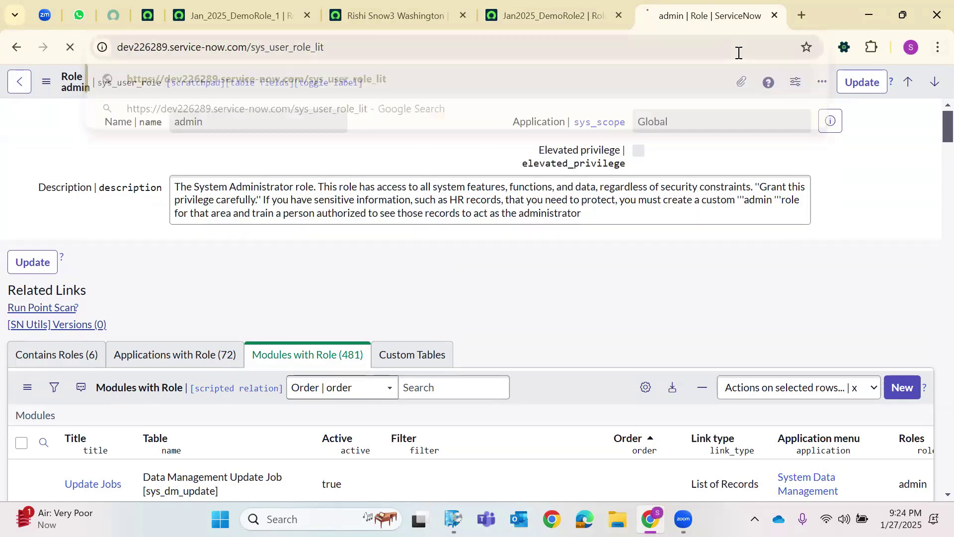
{"action": "left_click", "coordinate": [336, 44]}
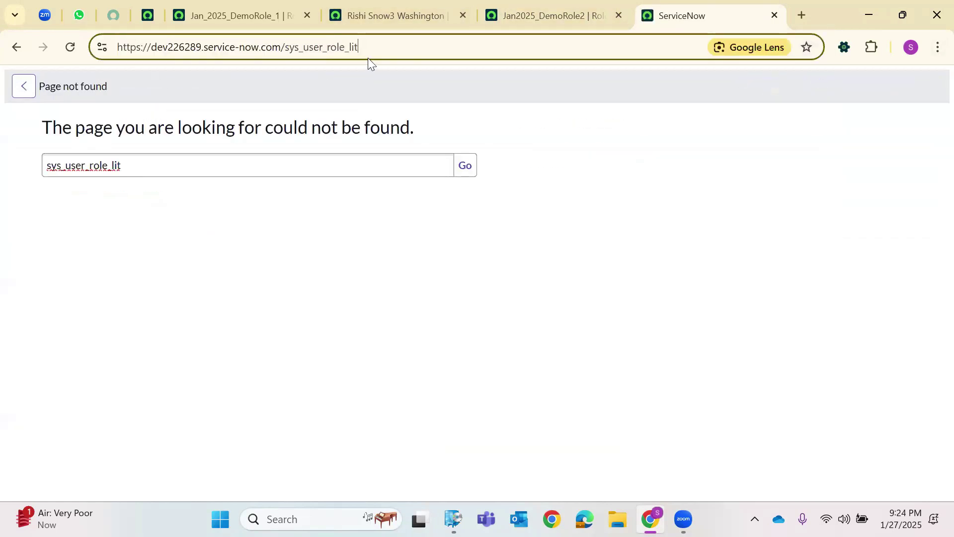
{"action": "type", "text": "s"}
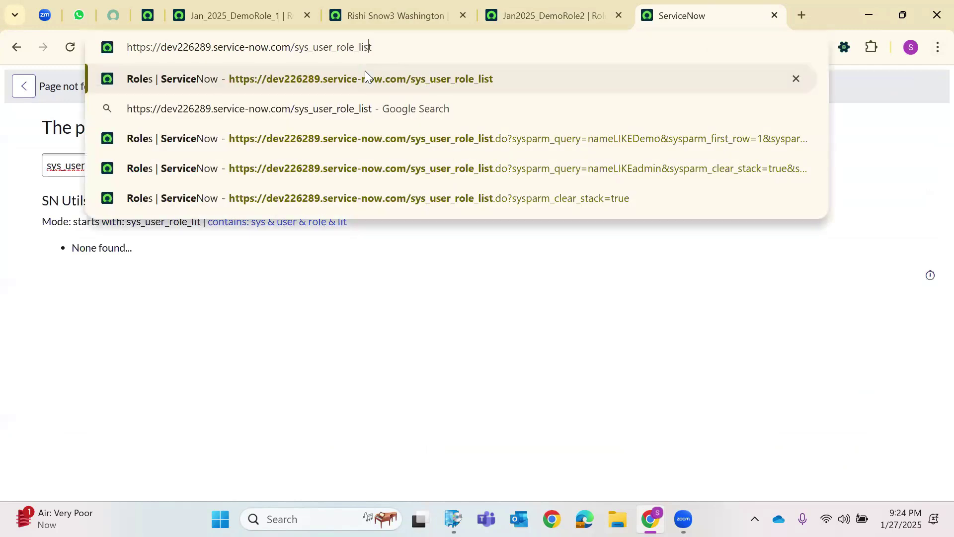
{"action": "key", "text": "Return"}
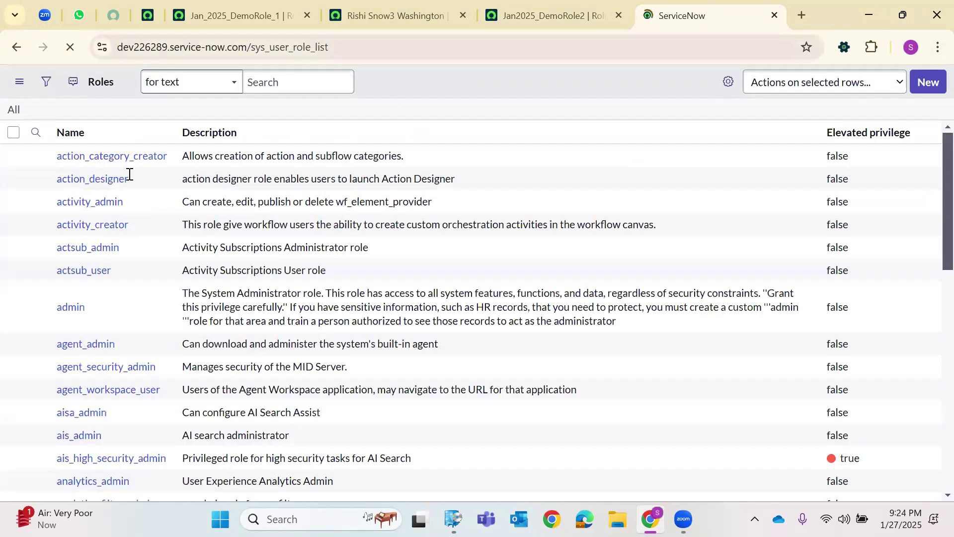
Add a Created column above Elevated privilege in the Roles list, then open Jan_2025_DemoRole_1.
{"action": "left_click", "coordinate": [129, 171]}
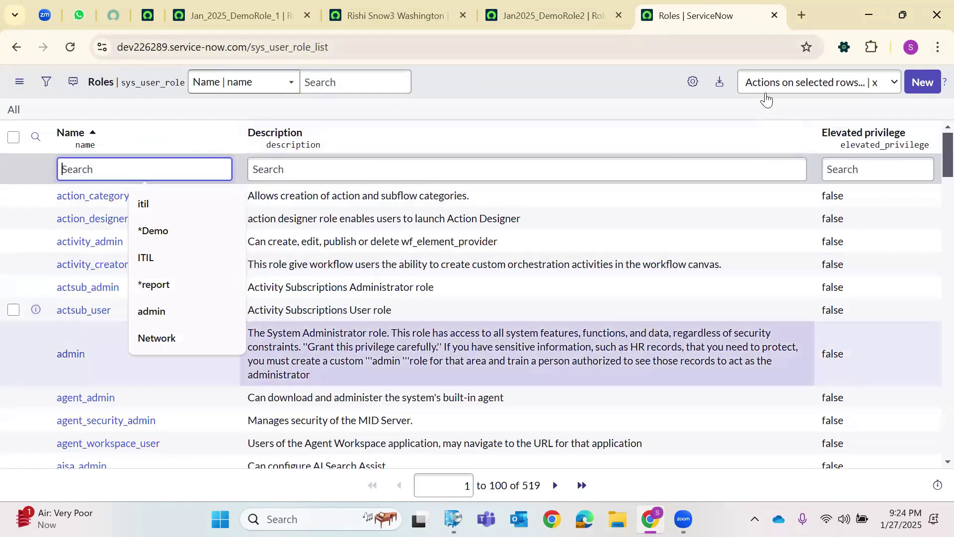
{"action": "left_click", "coordinate": [686, 86]}
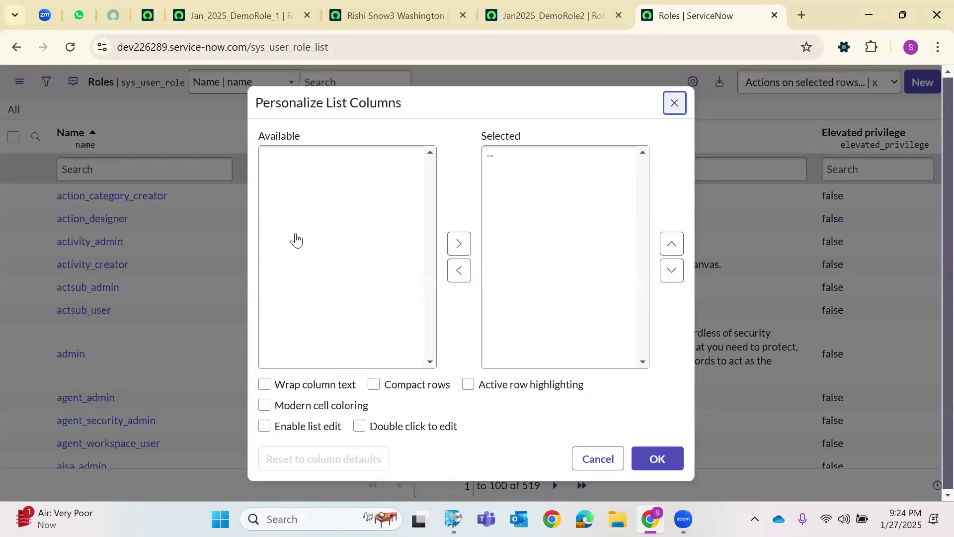
{"action": "left_click", "coordinate": [297, 222]}
{"action": "left_click", "coordinate": [459, 244]}
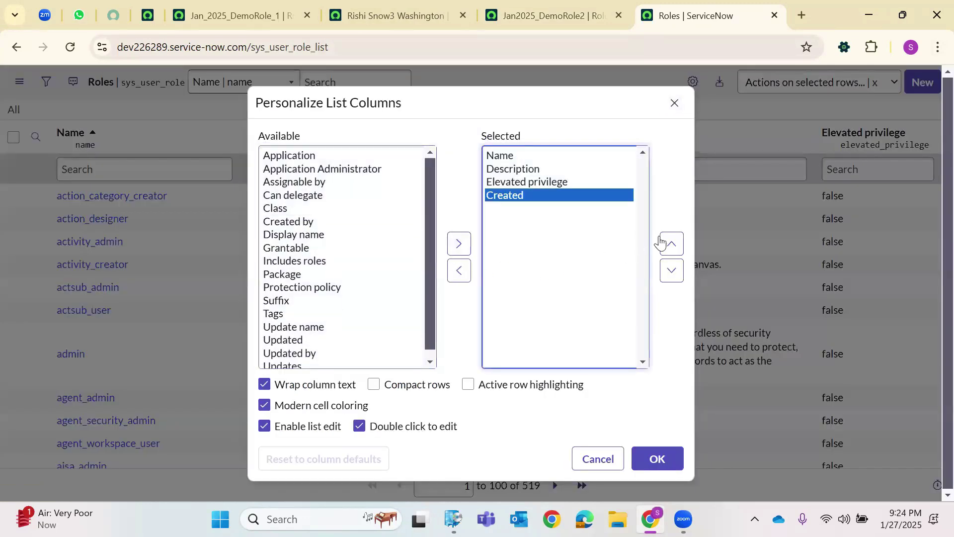
{"action": "left_click", "coordinate": [671, 243]}
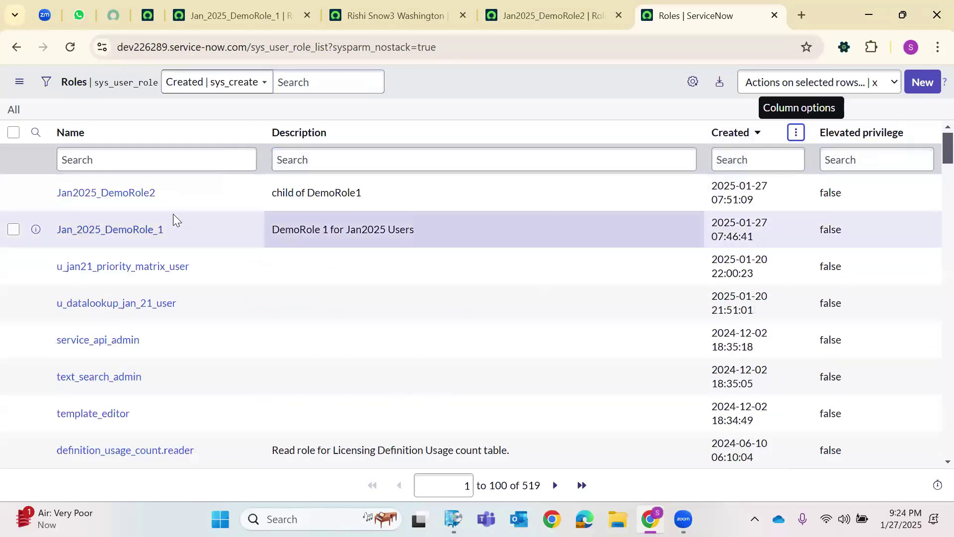
{"action": "left_click", "coordinate": [162, 236]}
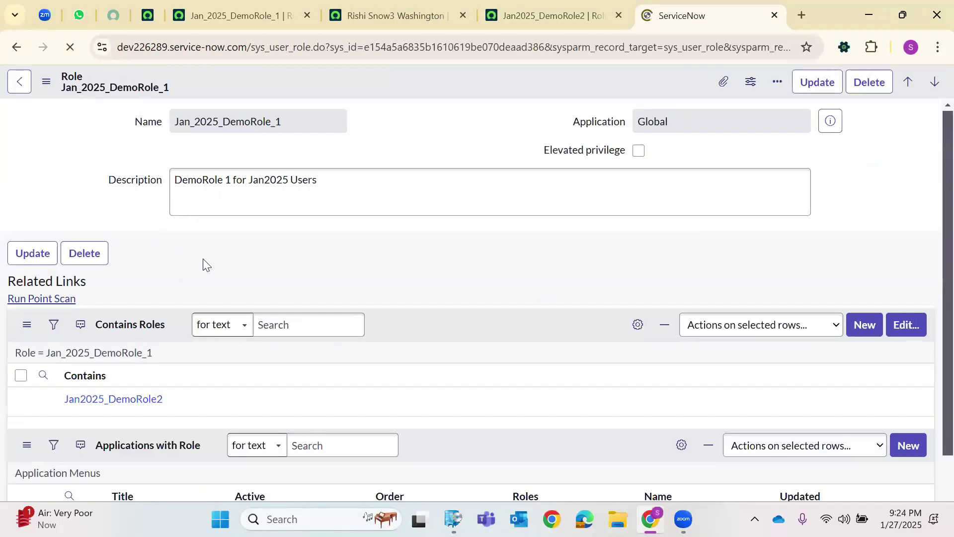
Review Jan_2025_DemoRole_1's name, its 'DemoRole 1 for Jan2025 Users' description and its contained roles.
{"action": "double_click", "coordinate": [201, 122]}
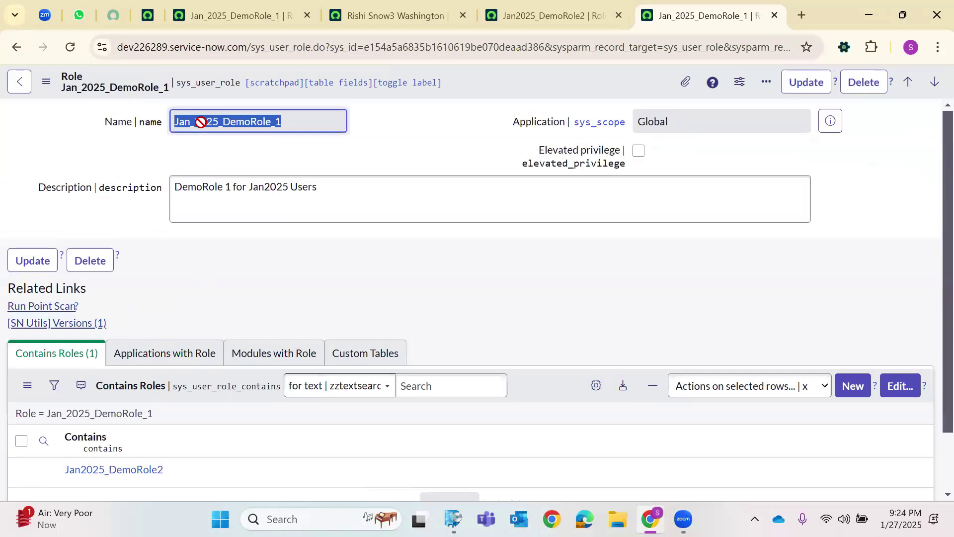
{"action": "left_click_drag", "start_coordinate": [200, 121], "coordinate": [214, 205]}
{"action": "scroll", "coordinate": [214, 204], "scroll_direction": "down", "scroll_amount": 3}
{"action": "left_click_drag", "start_coordinate": [172, 404], "coordinate": [51, 409]}
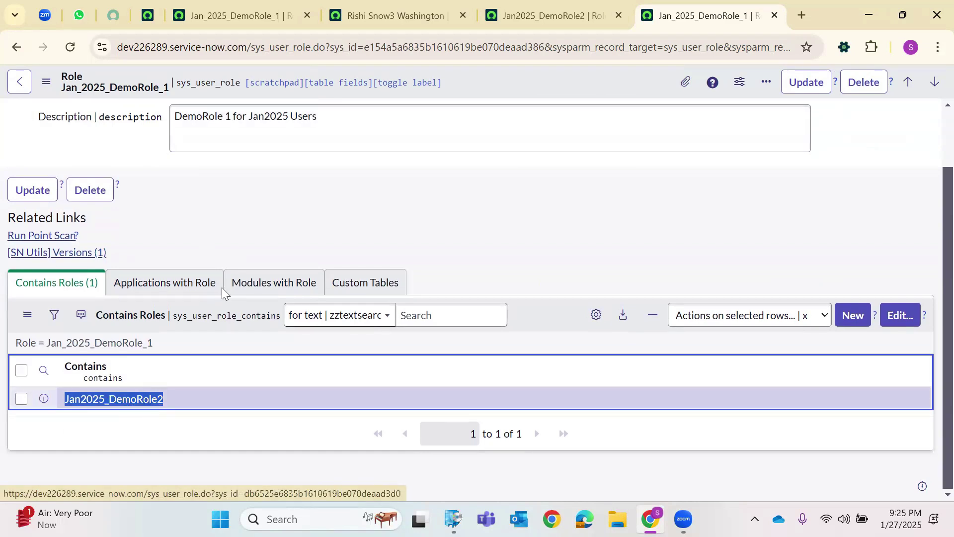
{"action": "scroll", "coordinate": [231, 256], "scroll_direction": "up", "scroll_amount": 1}
{"action": "scroll", "coordinate": [224, 257], "scroll_direction": "down", "scroll_amount": 1}
{"action": "scroll", "coordinate": [254, 175], "scroll_direction": "up", "scroll_amount": 1}
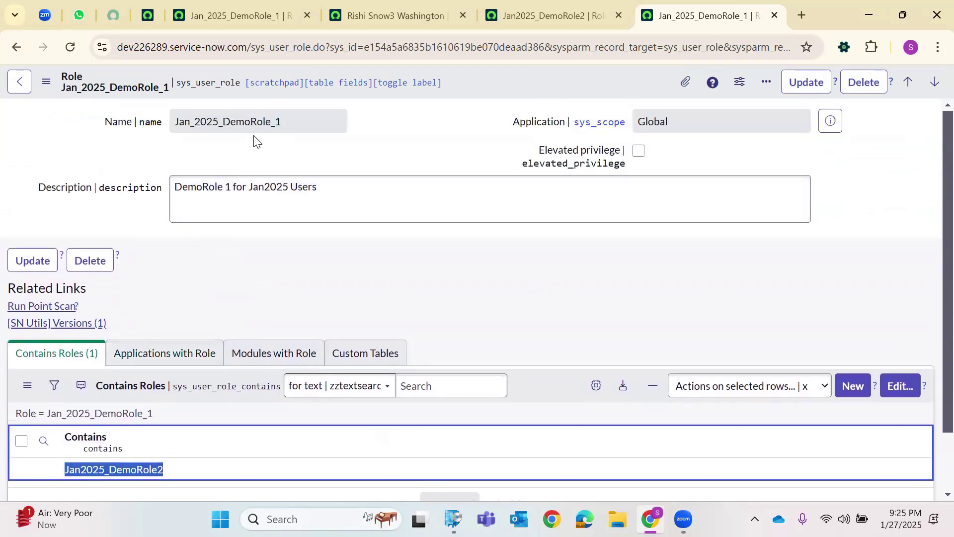
{"action": "scroll", "coordinate": [203, 293], "scroll_direction": "down", "scroll_amount": 1}
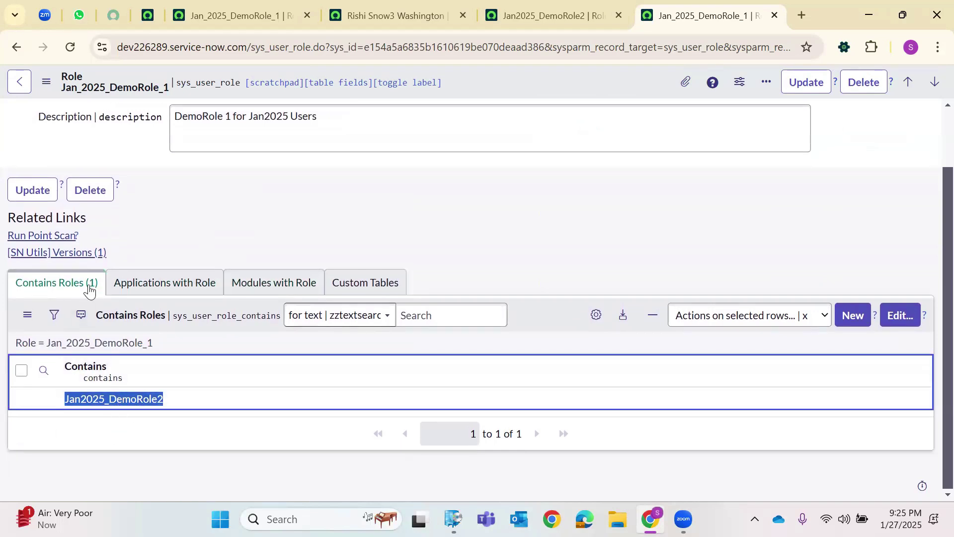
{"action": "scroll", "coordinate": [381, 183], "scroll_direction": "up", "scroll_amount": 1}
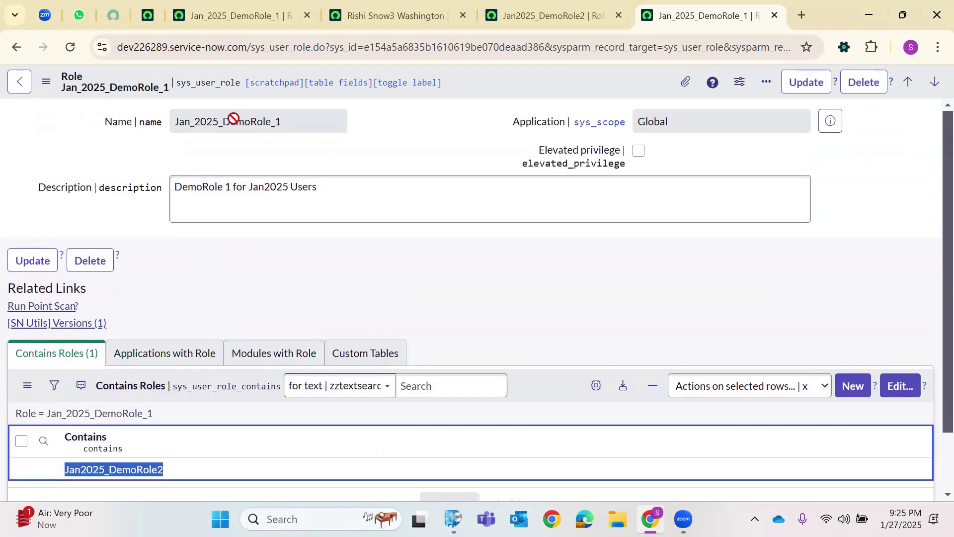
{"action": "double_click", "coordinate": [234, 117]}
{"action": "scroll", "coordinate": [202, 352], "scroll_direction": "down", "scroll_amount": 1}
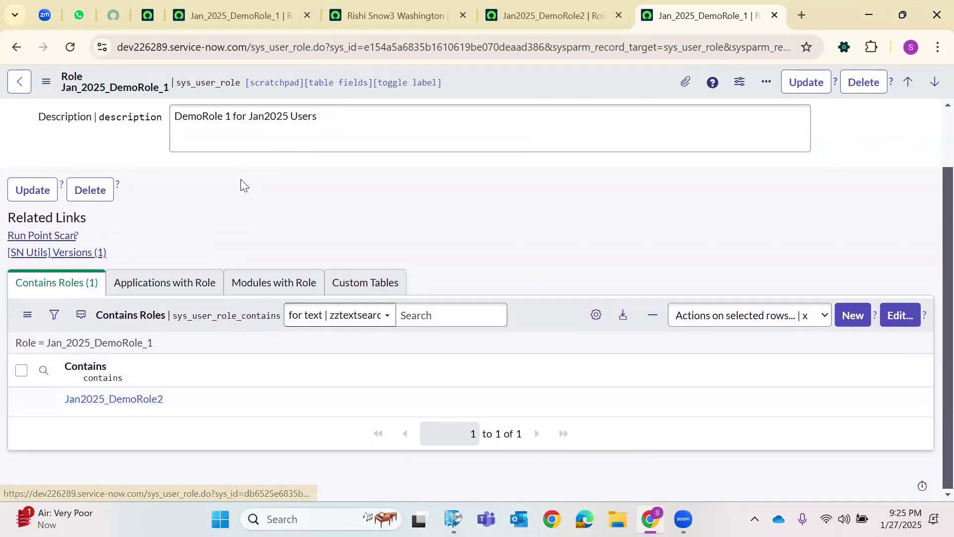
{"action": "scroll", "coordinate": [240, 179], "scroll_direction": "up", "scroll_amount": 1}
Confirm Jan2025_DemoRole2 is the single contained role, selecting its entry and the role name.
{"action": "left_click", "coordinate": [249, 119]}
{"action": "double_click", "coordinate": [252, 119]}
{"action": "scroll", "coordinate": [154, 380], "scroll_direction": "down", "scroll_amount": 1}
{"action": "double_click", "coordinate": [170, 399]}
{"action": "left_click", "coordinate": [156, 449]}
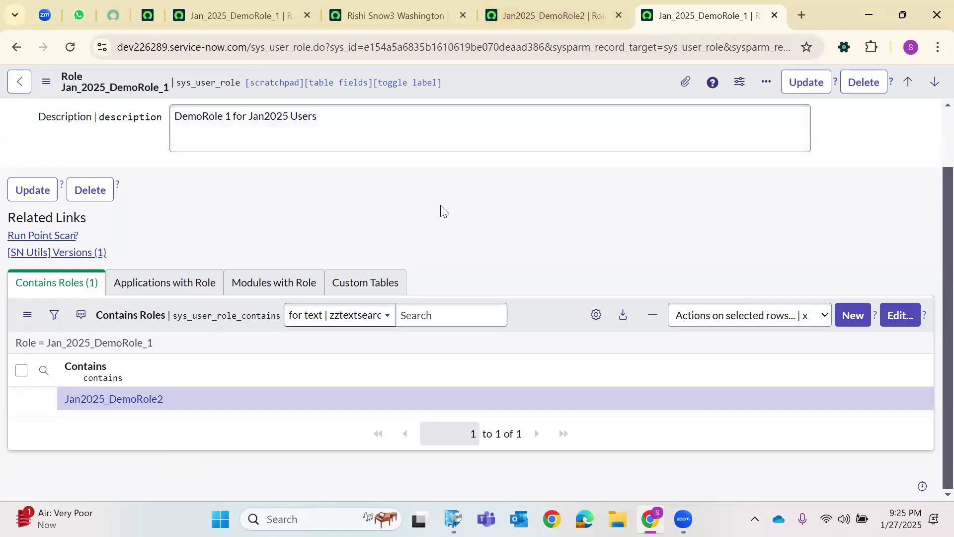
{"action": "scroll", "coordinate": [439, 204], "scroll_direction": "up", "scroll_amount": 1}
{"action": "left_click", "coordinate": [325, 129]}
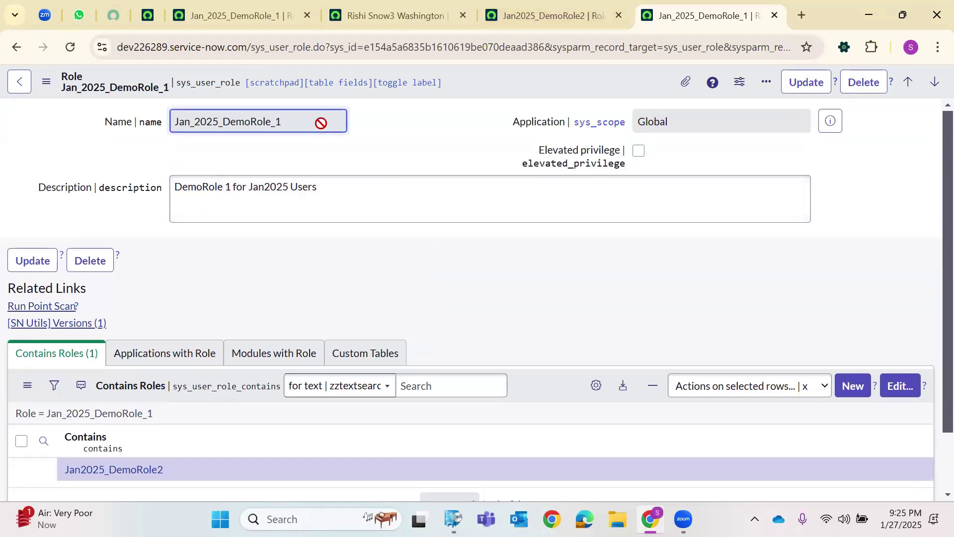
{"action": "key", "text": "ctrl+a"}
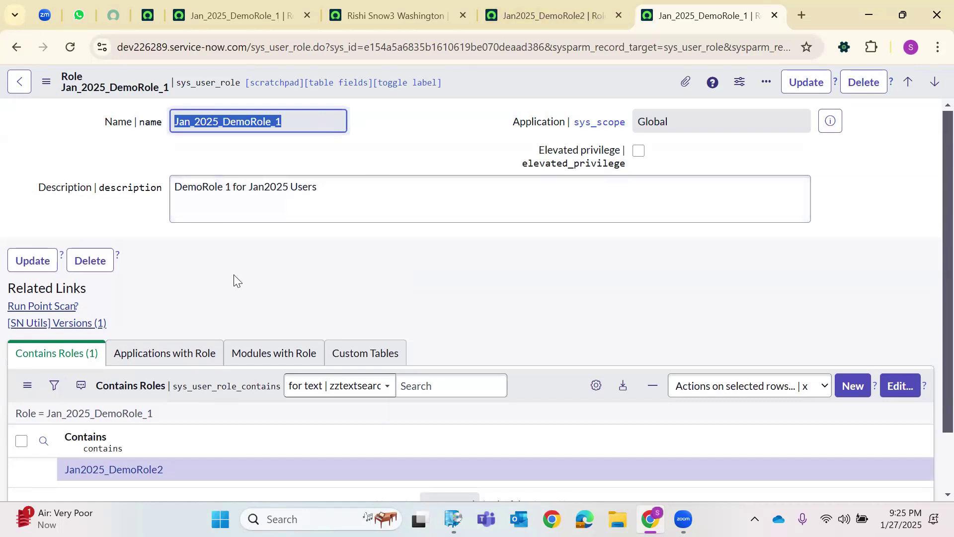
{"action": "scroll", "coordinate": [240, 274], "scroll_direction": "down", "scroll_amount": 1}
{"action": "double_click", "coordinate": [69, 398]}
{"action": "left_click", "coordinate": [148, 437]}
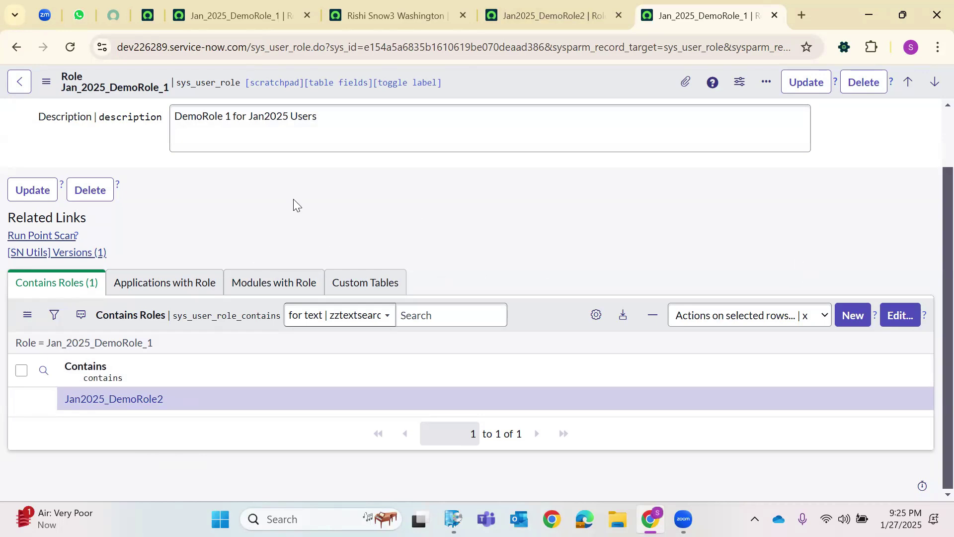
{"action": "mouse_move", "coordinate": [405, 24]}
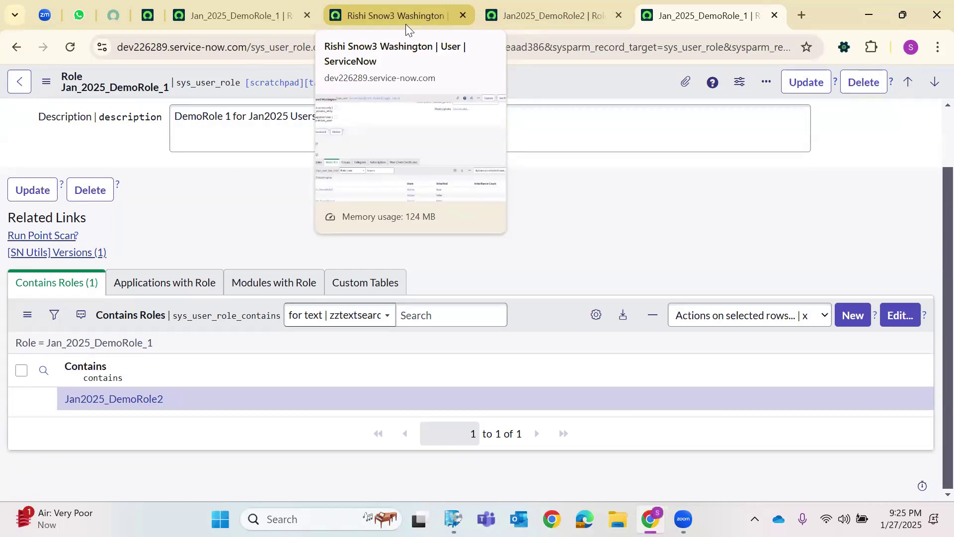
Check the user's 42 roles: Jan_2025_DemoRole_1 assigned directly, Jan2025_DemoRole2 inherited.
{"action": "left_click", "coordinate": [406, 24]}
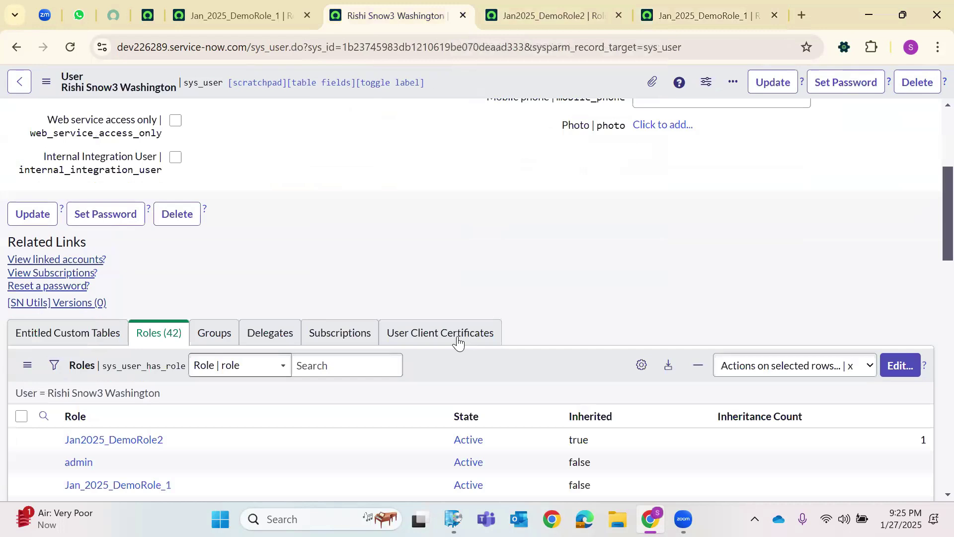
{"action": "scroll", "coordinate": [209, 338], "scroll_direction": "down", "scroll_amount": 4}
{"action": "scroll", "coordinate": [931, 324], "scroll_direction": "up", "scroll_amount": 3}
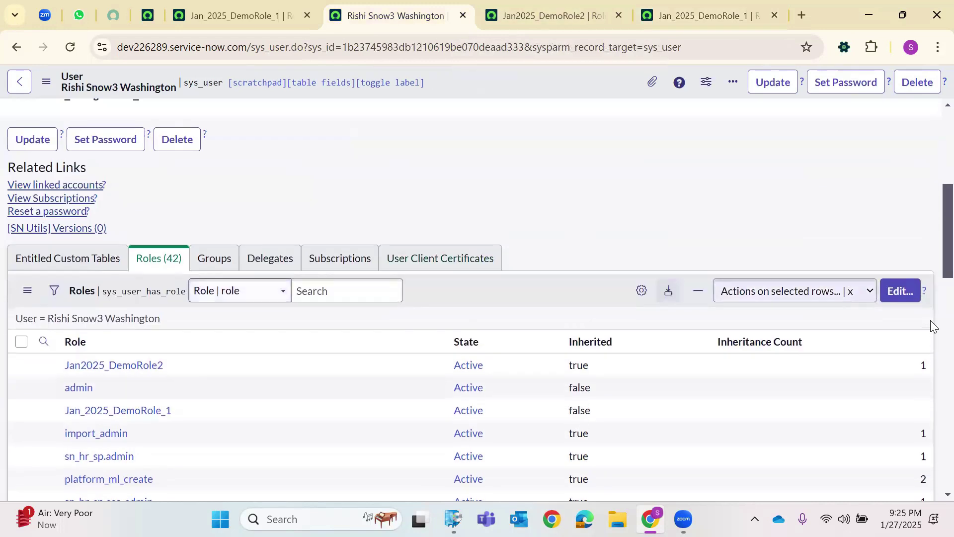
{"action": "scroll", "coordinate": [363, 135], "scroll_direction": "up", "scroll_amount": 5}
{"action": "scroll", "coordinate": [497, 214], "scroll_direction": "down", "scroll_amount": 7}
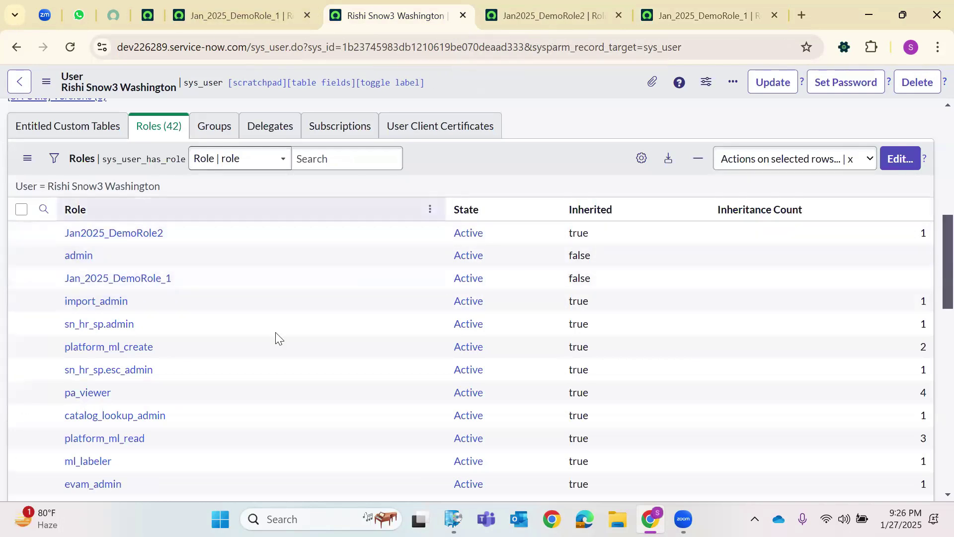
{"action": "left_click", "coordinate": [258, 16]}
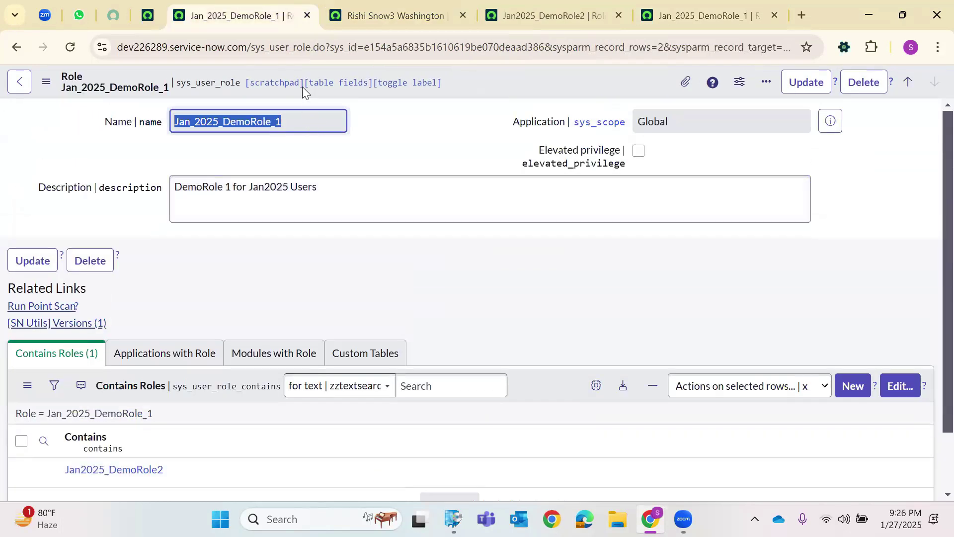
{"action": "left_click", "coordinate": [378, 14]}
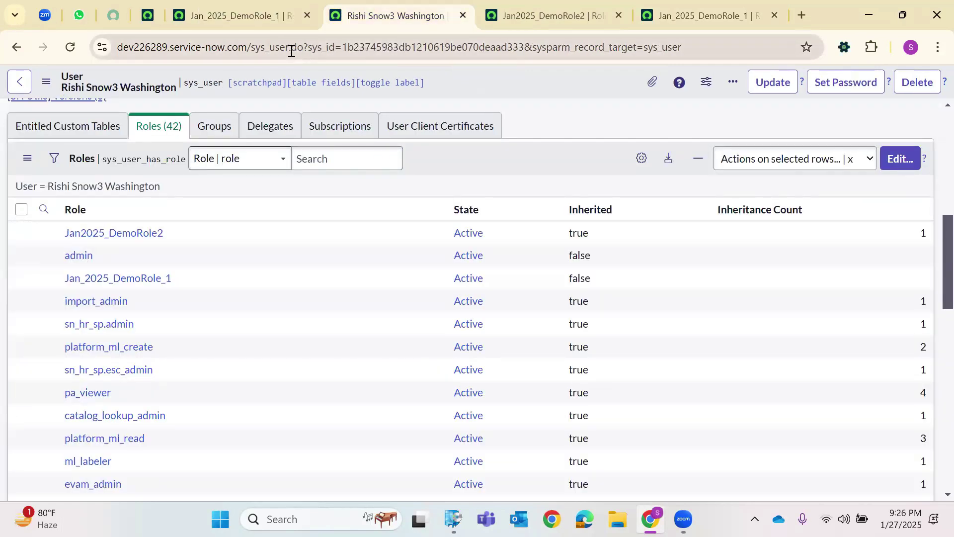
{"action": "left_click_drag", "start_coordinate": [291, 51], "coordinate": [696, 48]}
Change the address to /sys_user_list to load all 655 users and scroll through them.
{"action": "key", "text": "BackSpace"}
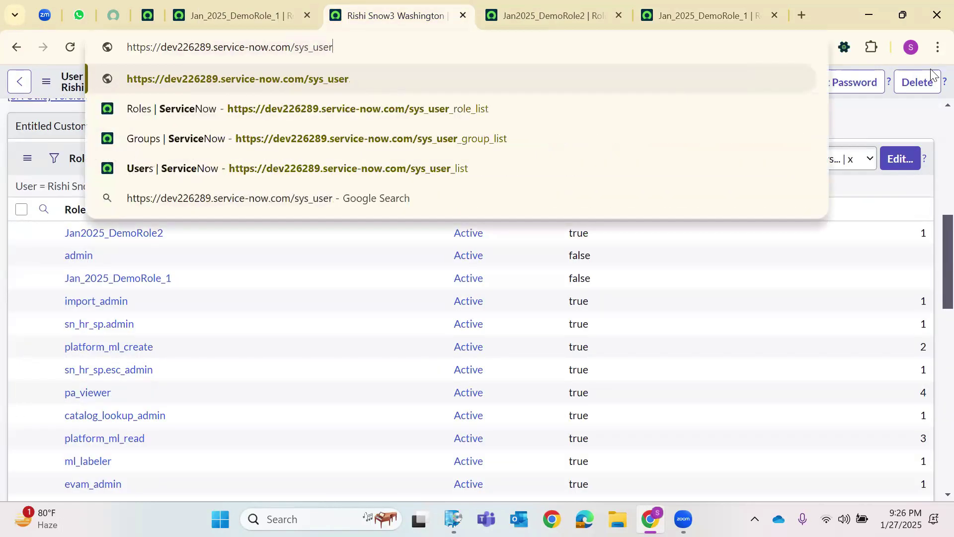
{"action": "type", "text": "_list"}
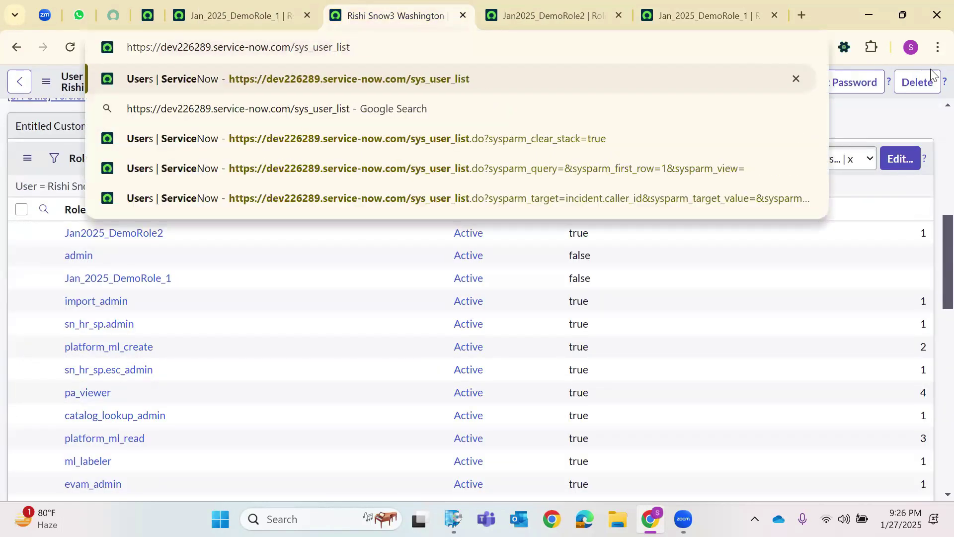
{"action": "key", "text": "Return"}
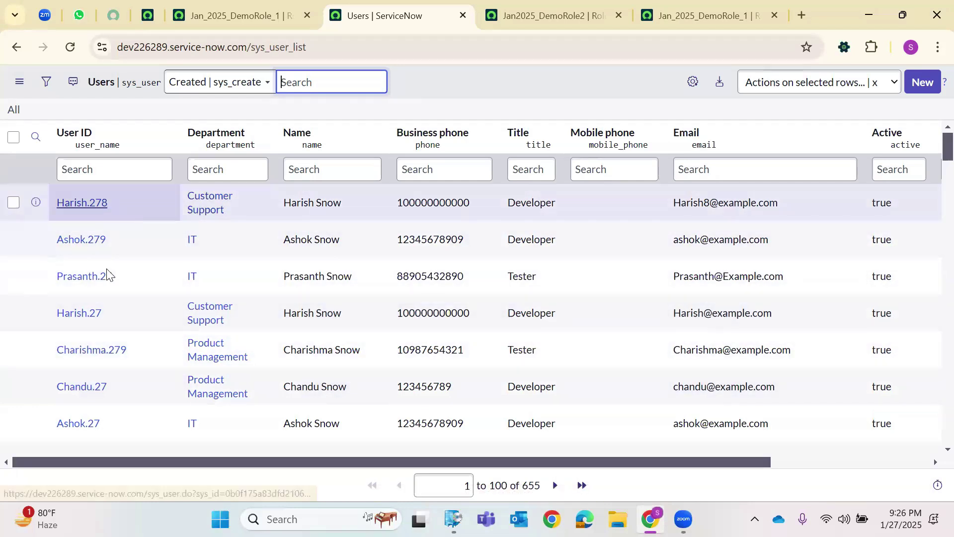
{"action": "scroll", "coordinate": [112, 321], "scroll_direction": "down", "scroll_amount": 1}
{"action": "scroll", "coordinate": [112, 321], "scroll_direction": "down", "scroll_amount": 3}
{"action": "scroll", "coordinate": [110, 340], "scroll_direction": "down", "scroll_amount": 3}
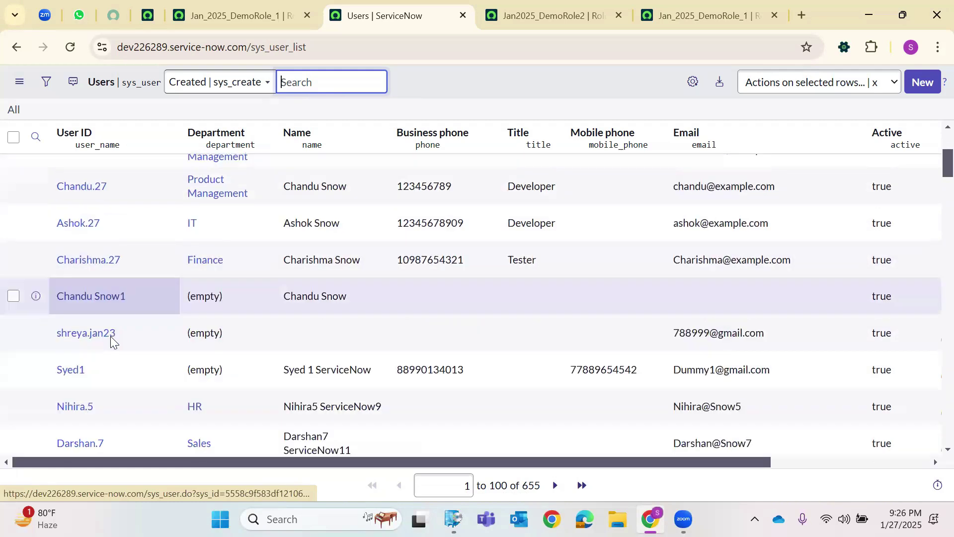
{"action": "scroll", "coordinate": [87, 264], "scroll_direction": "up", "scroll_amount": 7}
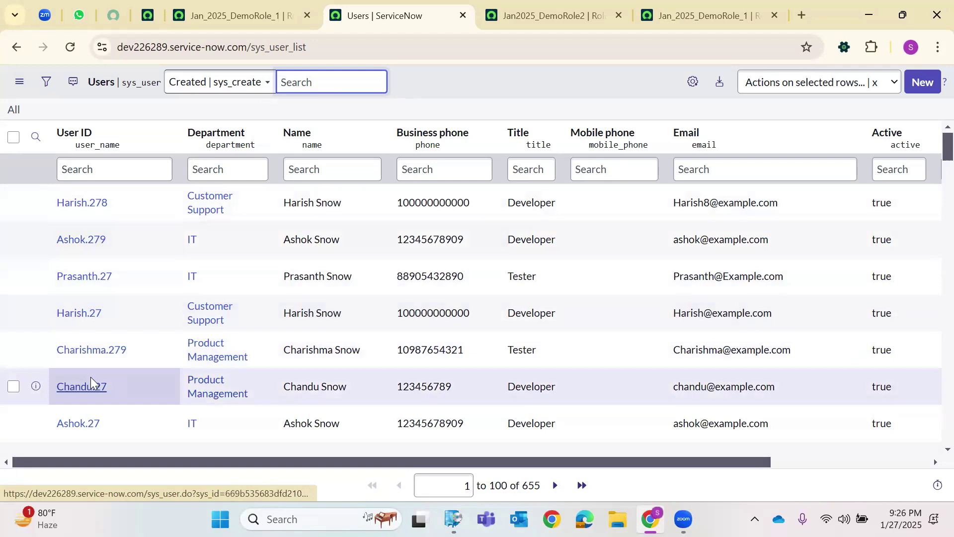
{"action": "scroll", "coordinate": [91, 382], "scroll_direction": "down", "scroll_amount": 3}
{"action": "scroll", "coordinate": [117, 341], "scroll_direction": "up", "scroll_amount": 3}
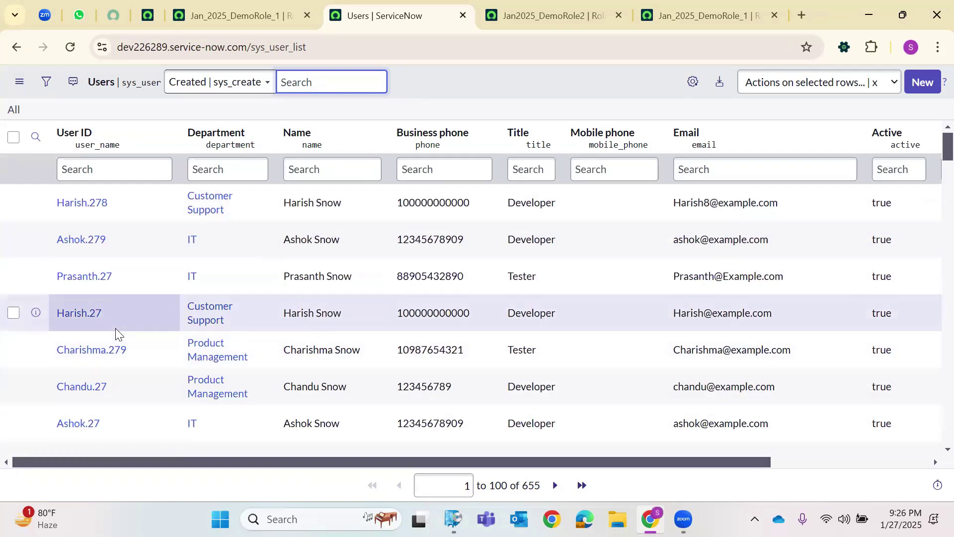
{"action": "scroll", "coordinate": [111, 315], "scroll_direction": "down", "scroll_amount": 5}
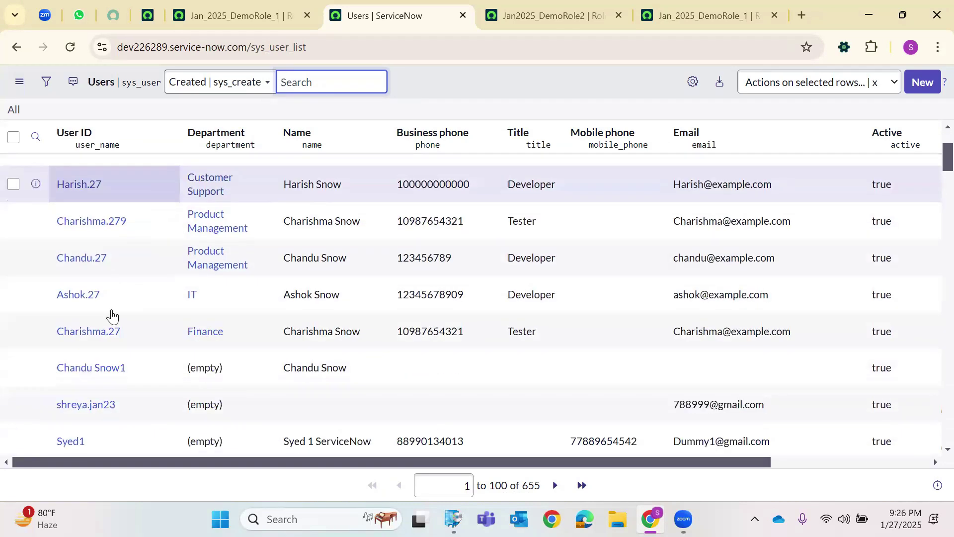
{"action": "right_click", "coordinate": [75, 348]}
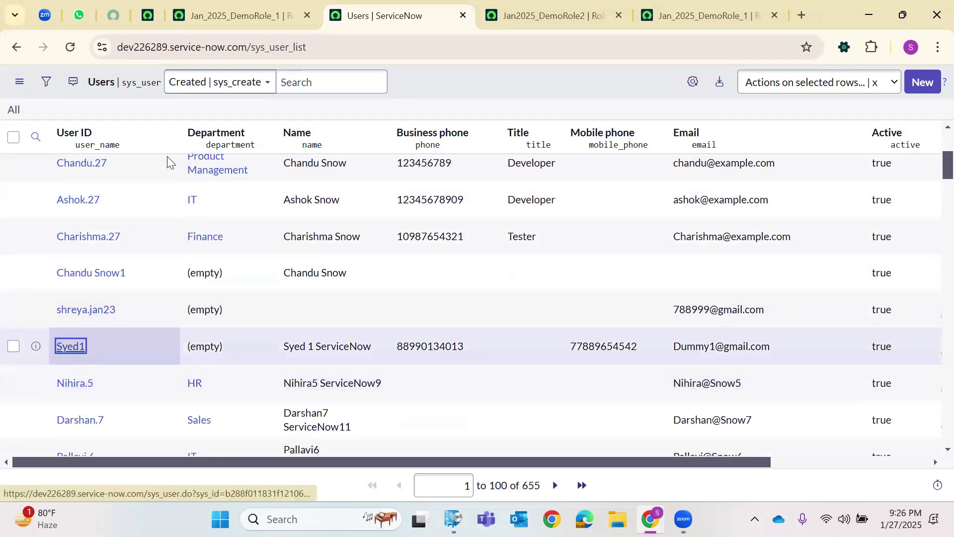
Open the group manager's user record in a new tab and start editing its roles.
{"action": "key", "text": "t"}
{"action": "left_click", "coordinate": [453, 11]}
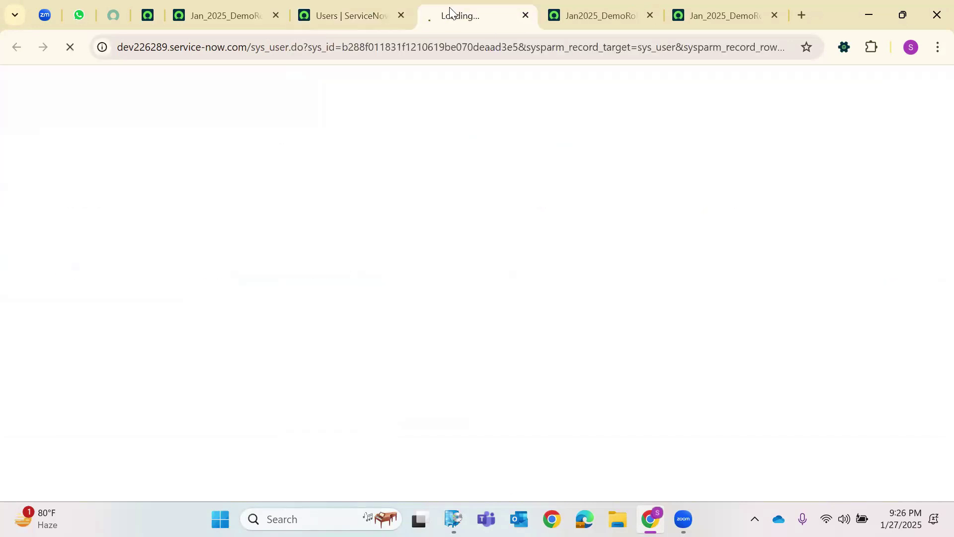
{"action": "scroll", "coordinate": [363, 211], "scroll_direction": "down", "scroll_amount": 5}
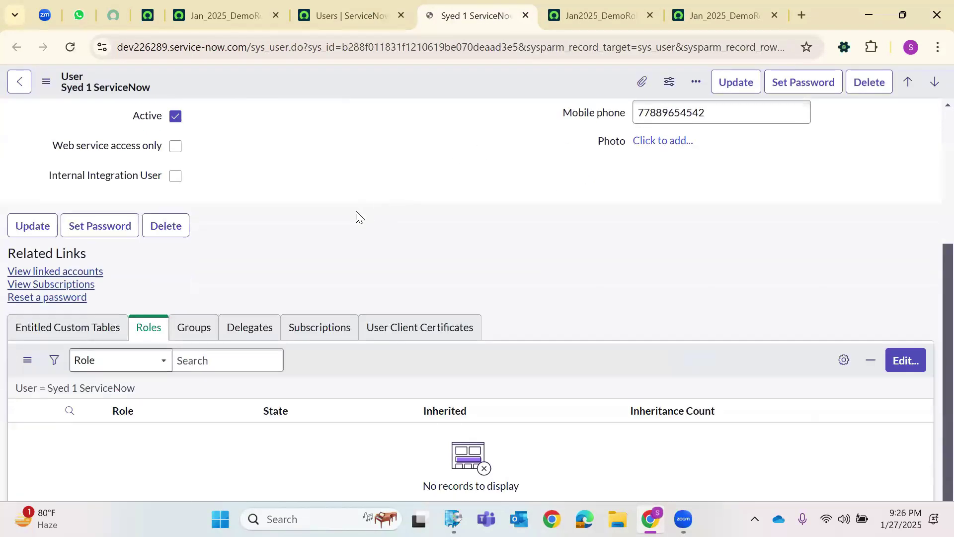
{"action": "scroll", "coordinate": [348, 229], "scroll_direction": "down", "scroll_amount": 1}
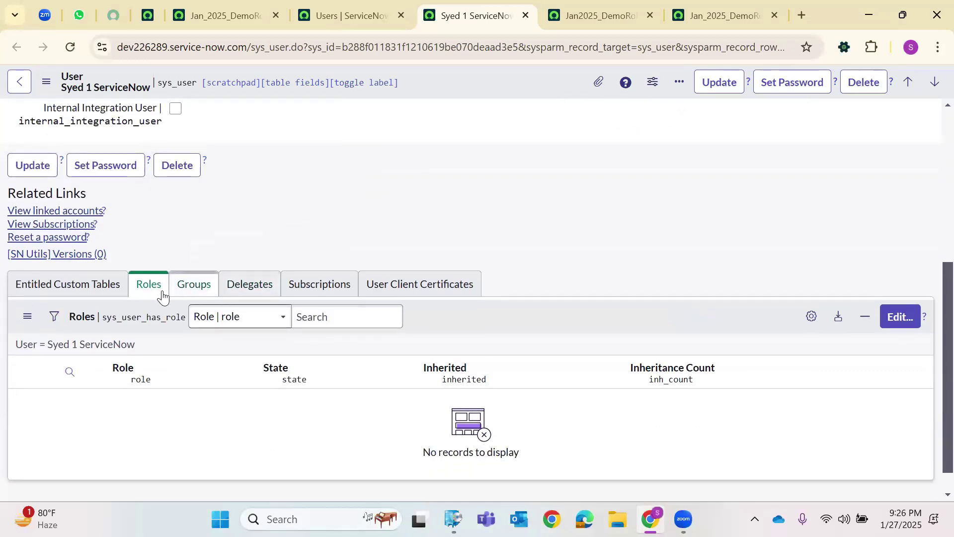
{"action": "left_click", "coordinate": [919, 313]}
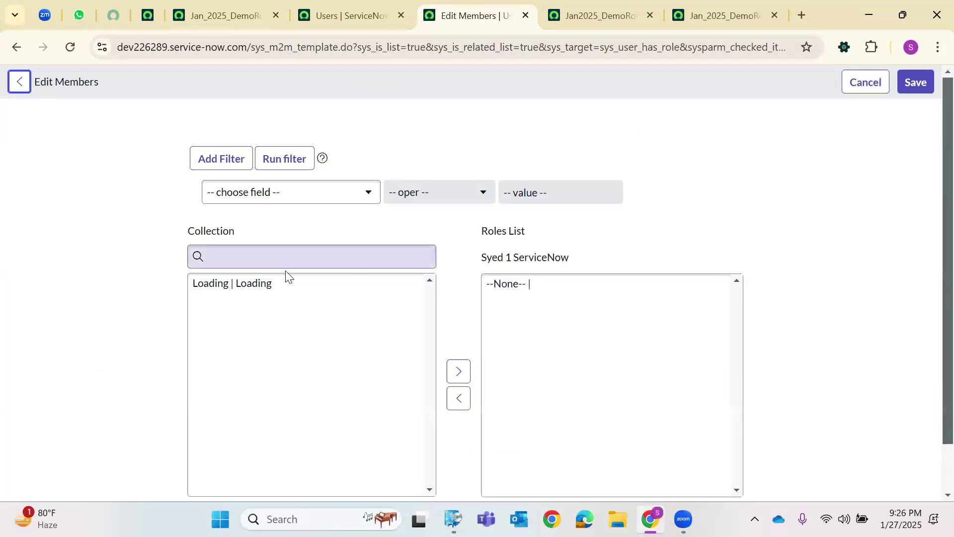
Search '*demo1', add Jan_2025_DemoRole_1 to the user's roles, and save.
{"action": "left_click", "coordinate": [287, 263]}
{"action": "type", "text": "*demo1"}
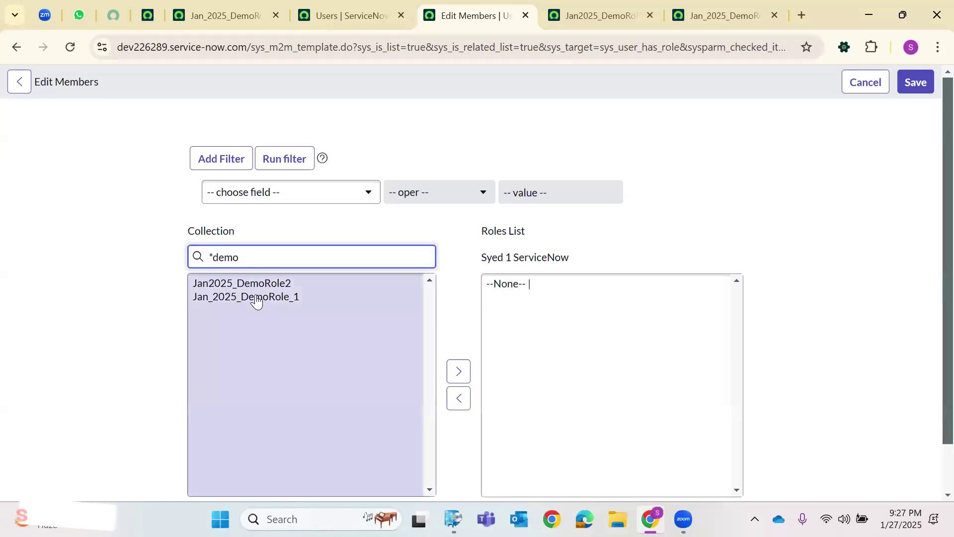
{"action": "left_click", "coordinate": [249, 297]}
{"action": "left_click", "coordinate": [452, 371]}
{"action": "left_click", "coordinate": [916, 82]}
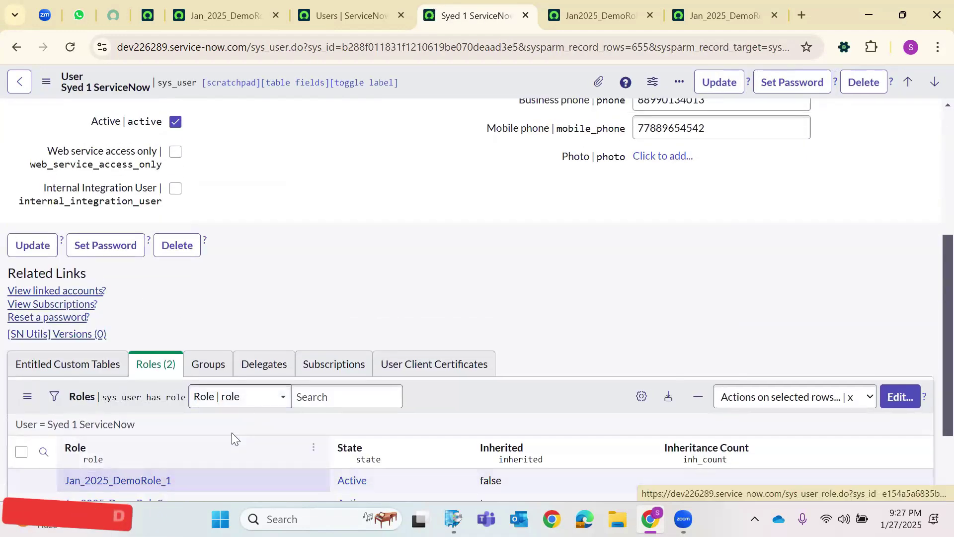
{"action": "scroll", "coordinate": [252, 415], "scroll_direction": "down", "scroll_amount": 3}
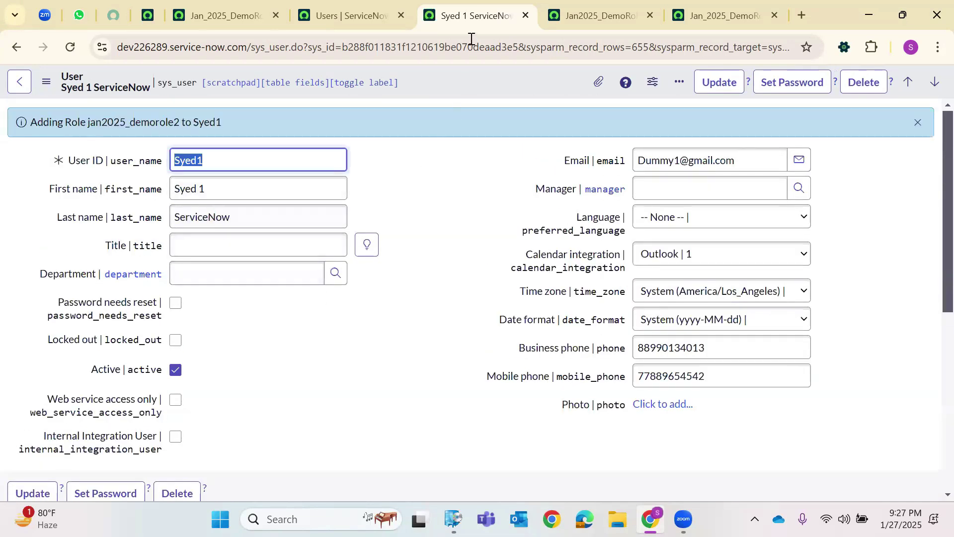
{"action": "scroll", "coordinate": [306, 322], "scroll_direction": "down", "scroll_amount": 7}
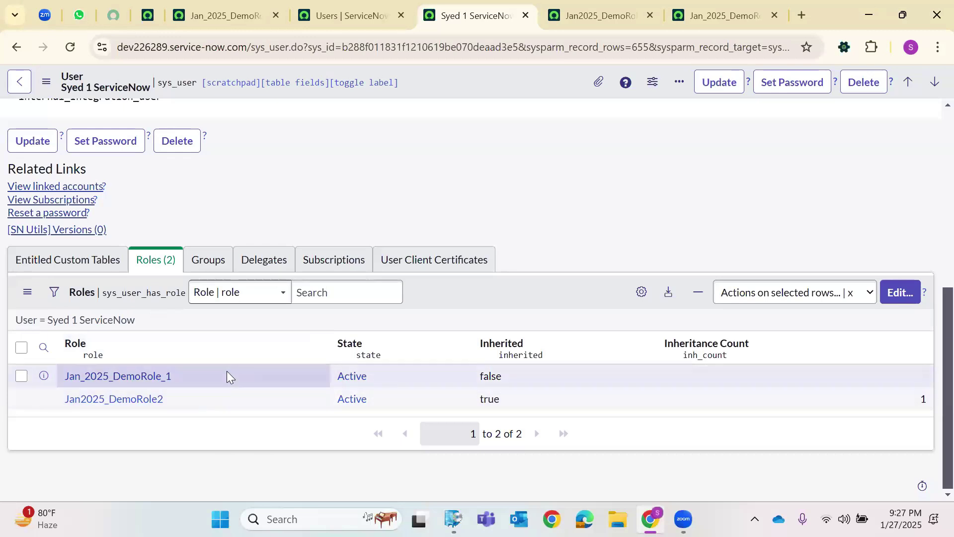
Close the user record and return to the ServiceNow home page.
{"action": "left_click", "coordinate": [526, 16]}
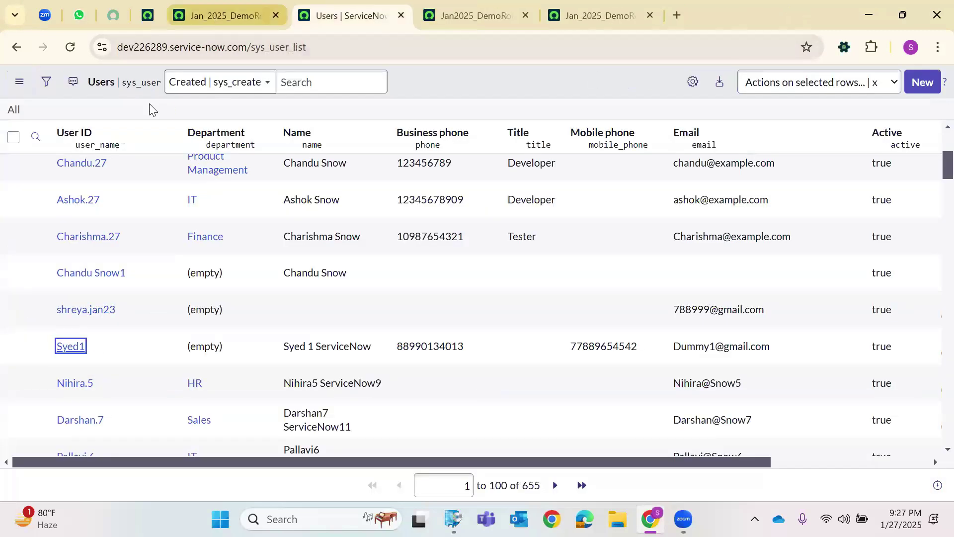
{"action": "left_click", "coordinate": [234, 15]}
{"action": "key", "text": "ctrl+shift+Tab"}
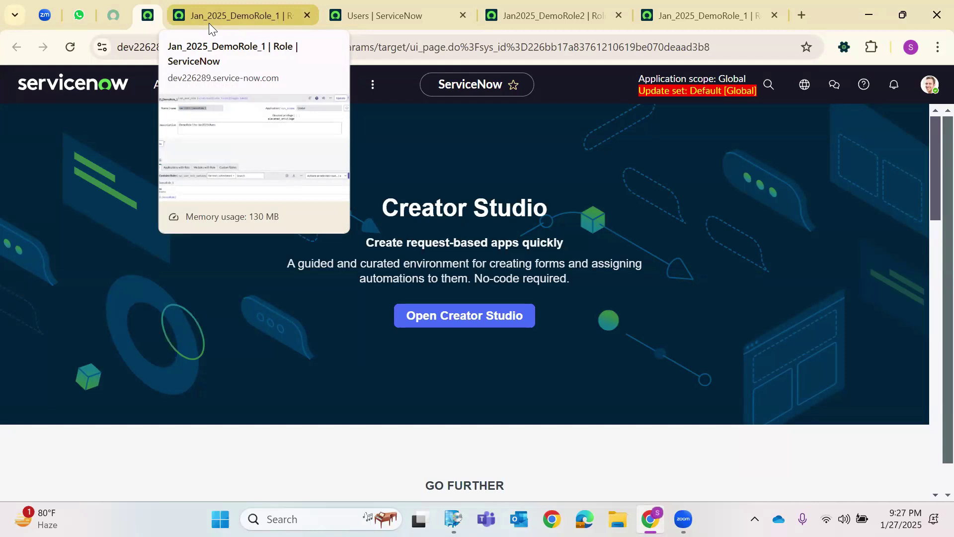
{"action": "left_click", "coordinate": [208, 23]}
{"action": "key", "text": "ctrl+shift+Tab"}
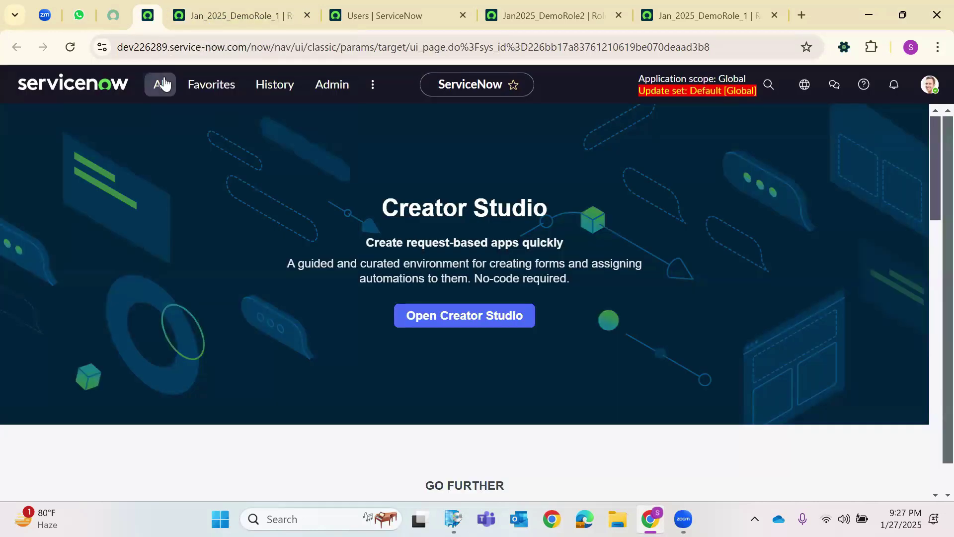
Filter the navigator for 'Groups' and open User Administration > Groups in a new tab.
{"action": "left_click", "coordinate": [160, 85]}
{"action": "type", "text": "Group"}
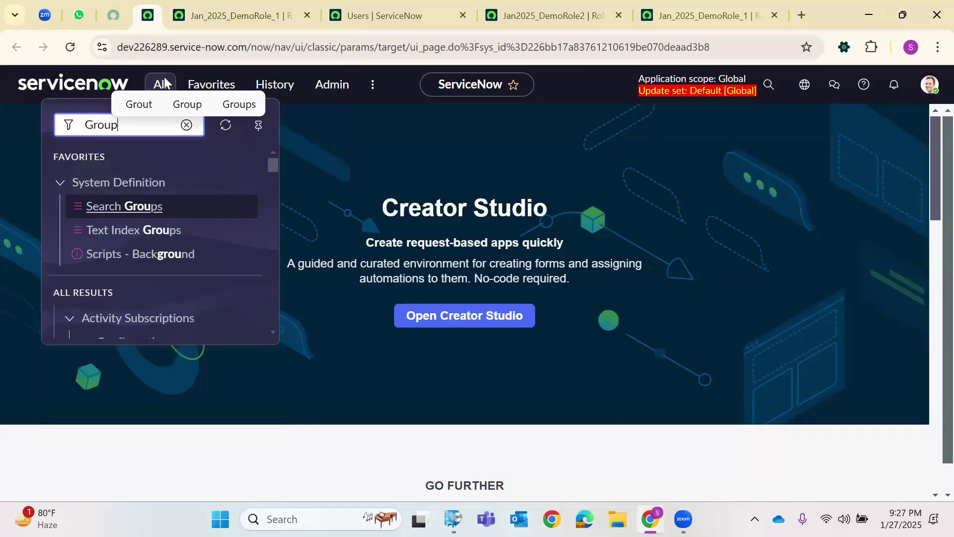
{"action": "type", "text": "s"}
{"action": "scroll", "coordinate": [174, 214], "scroll_direction": "down", "scroll_amount": 15}
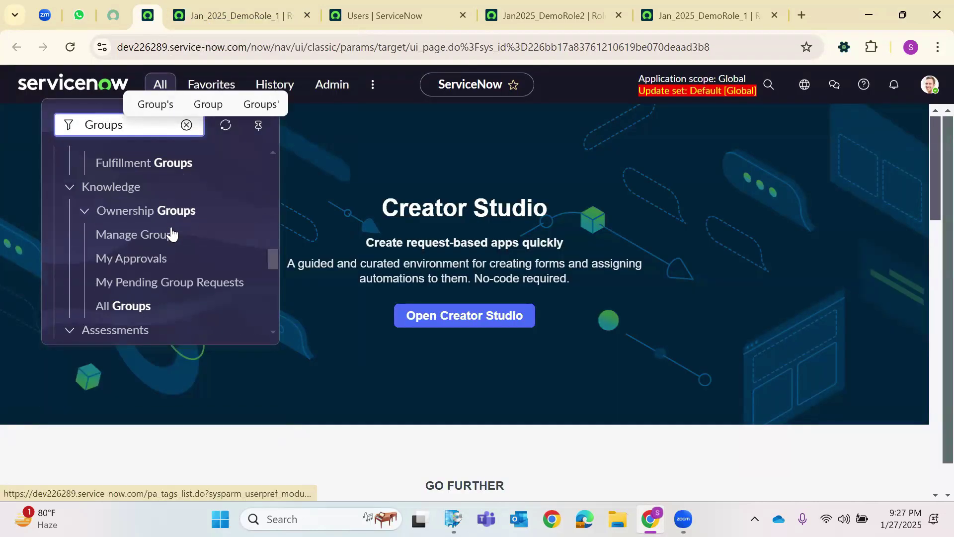
{"action": "scroll", "coordinate": [160, 242], "scroll_direction": "down", "scroll_amount": 3}
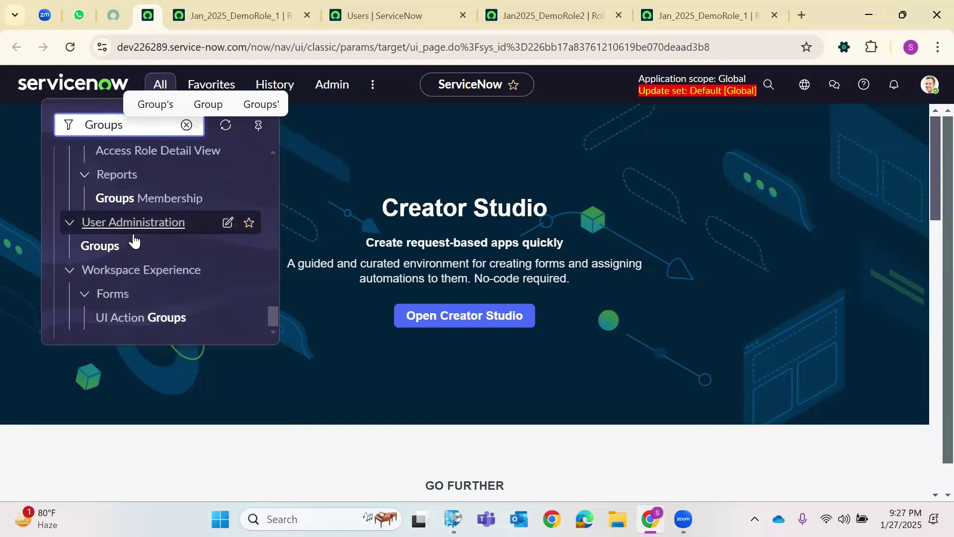
{"action": "left_click", "coordinate": [102, 248]}
{"action": "right_click", "coordinate": [128, 251]}
{"action": "left_click", "coordinate": [164, 267]}
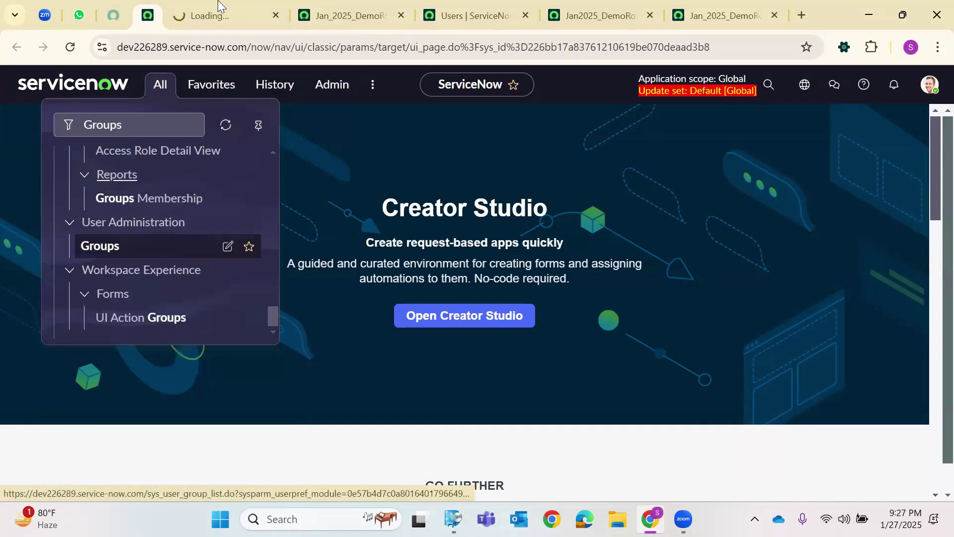
{"action": "left_click", "coordinate": [229, 11]}
{"action": "left_click", "coordinate": [282, 54]}
{"action": "double_click", "coordinate": [283, 53]}
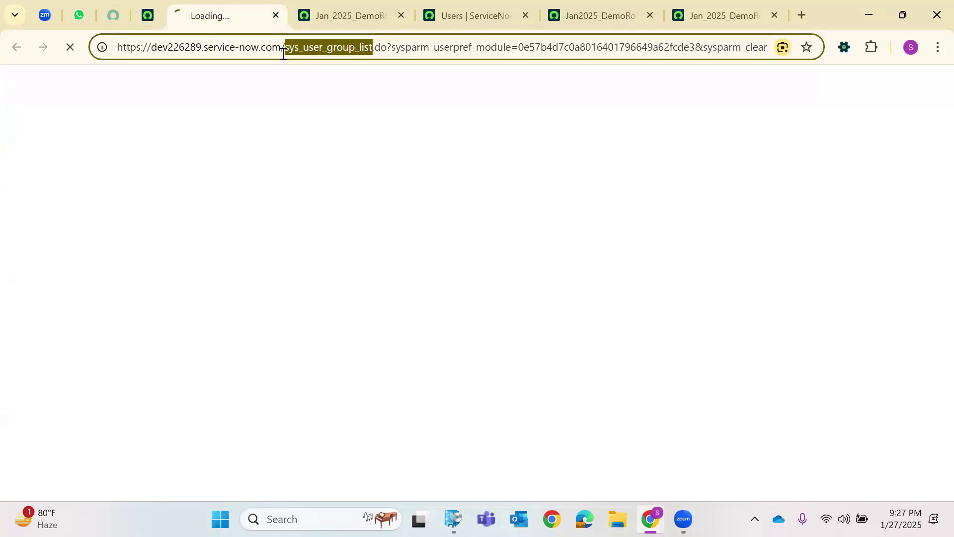
{"action": "key", "text": "ctrl+a"}
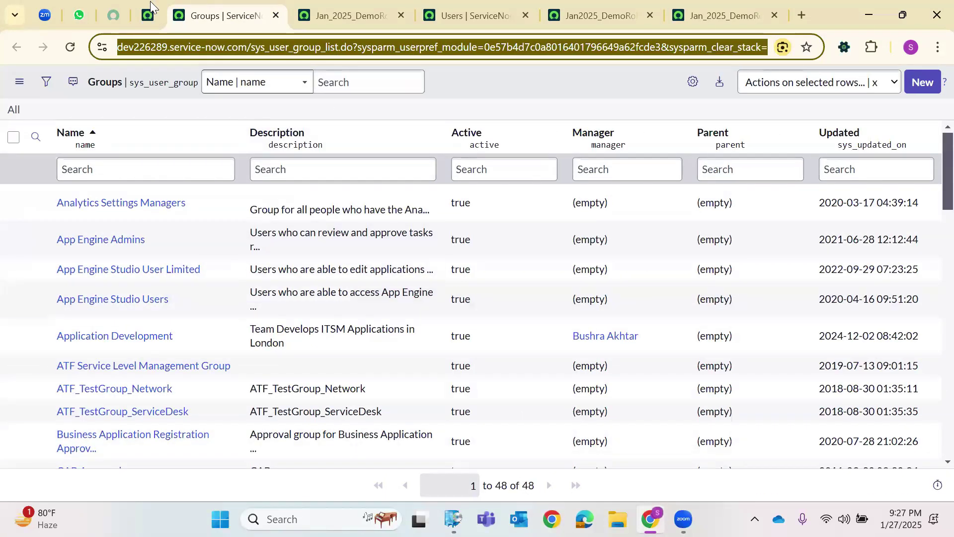
Go straight to the groups table by entering sys_user_group.LIST in the navigator.
{"action": "left_click", "coordinate": [147, 15]}
{"action": "left_click", "coordinate": [157, 86]}
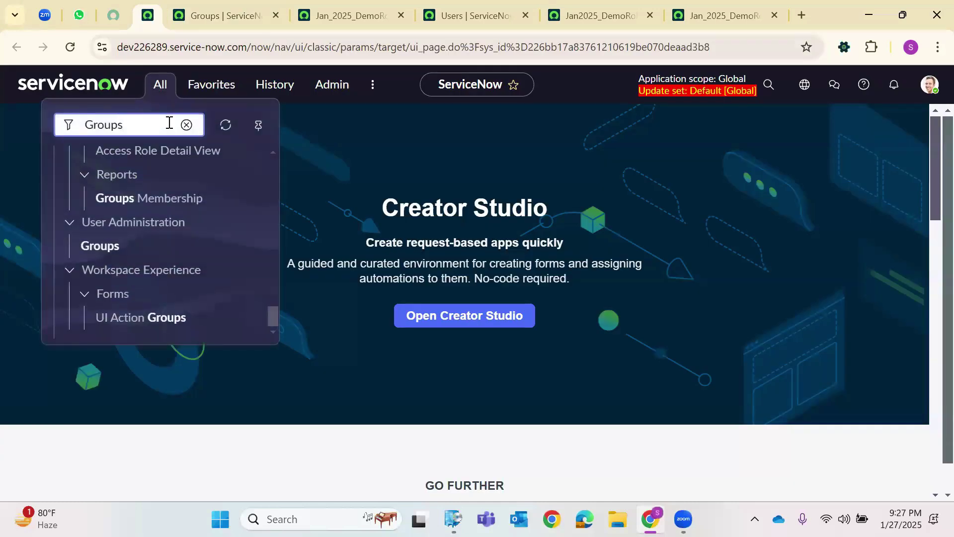
{"action": "type", "text": "sys_user_gr"}
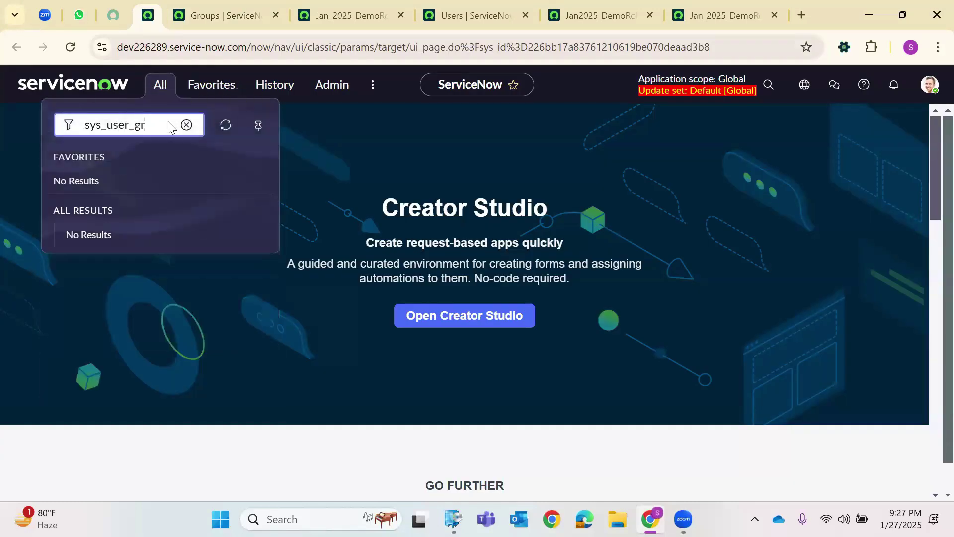
{"action": "type", "text": "oup.LIST"}
{"action": "key", "text": "Return"}
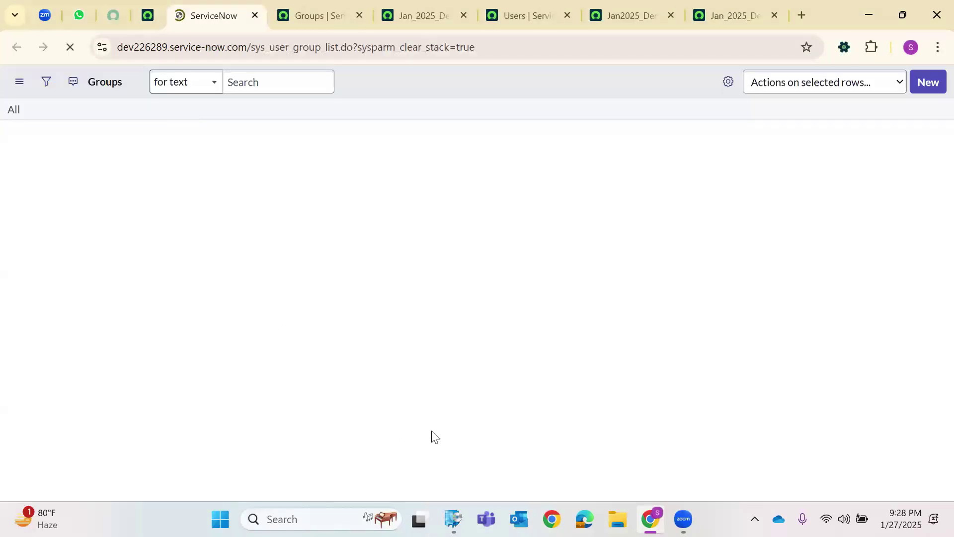
Close the duplicate Groups tab, look over the 48 groups, and start a new group.
{"action": "left_click", "coordinate": [255, 15]}
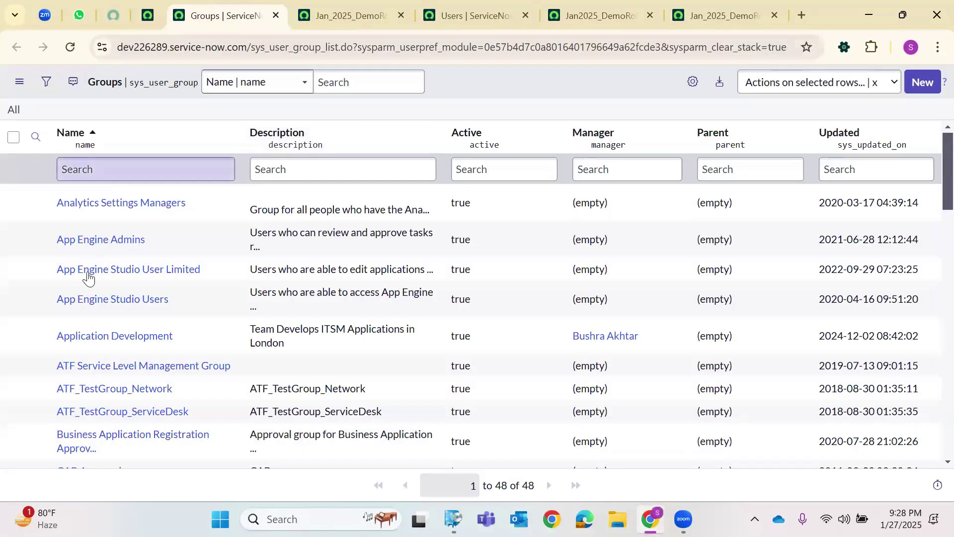
{"action": "scroll", "coordinate": [85, 287], "scroll_direction": "down", "scroll_amount": 15}
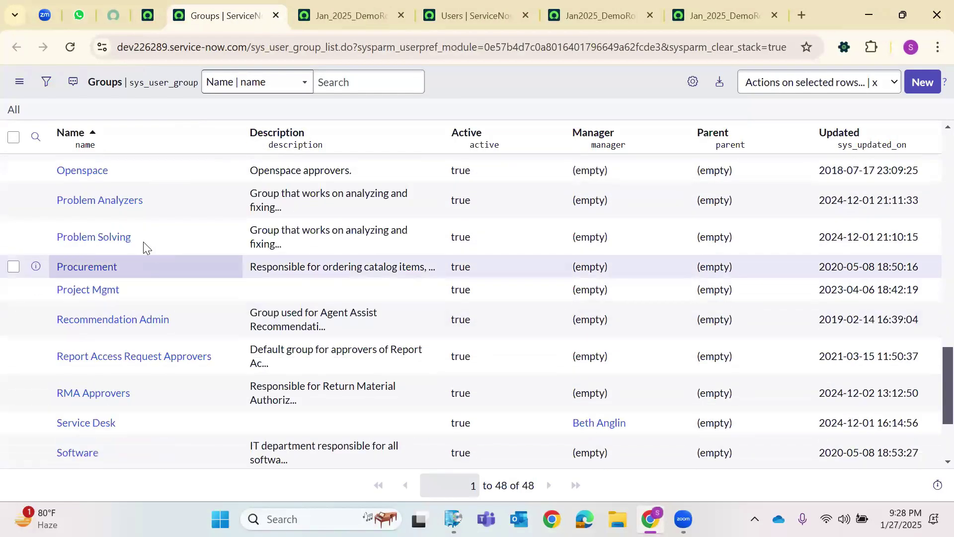
{"action": "scroll", "coordinate": [297, 174], "scroll_direction": "up", "scroll_amount": 14}
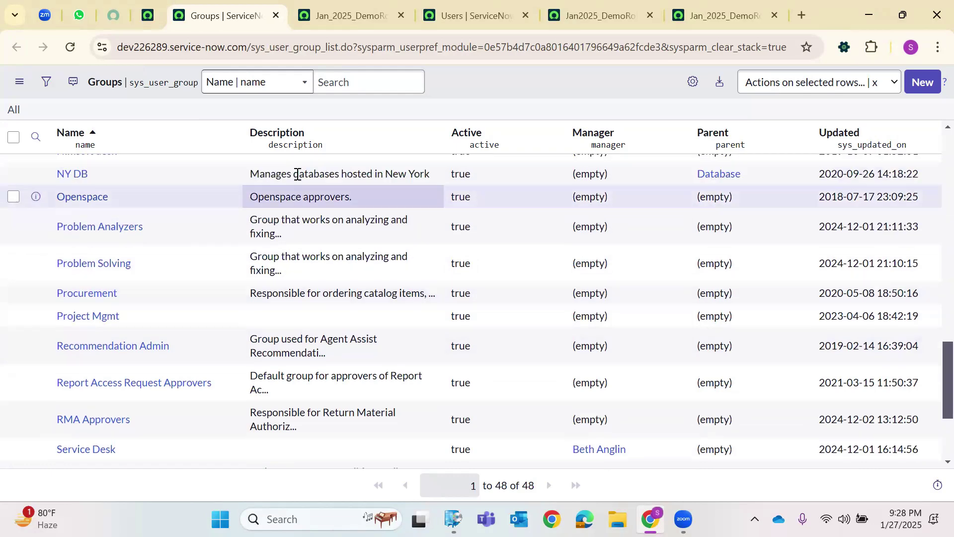
{"action": "scroll", "coordinate": [223, 231], "scroll_direction": "up", "scroll_amount": 2}
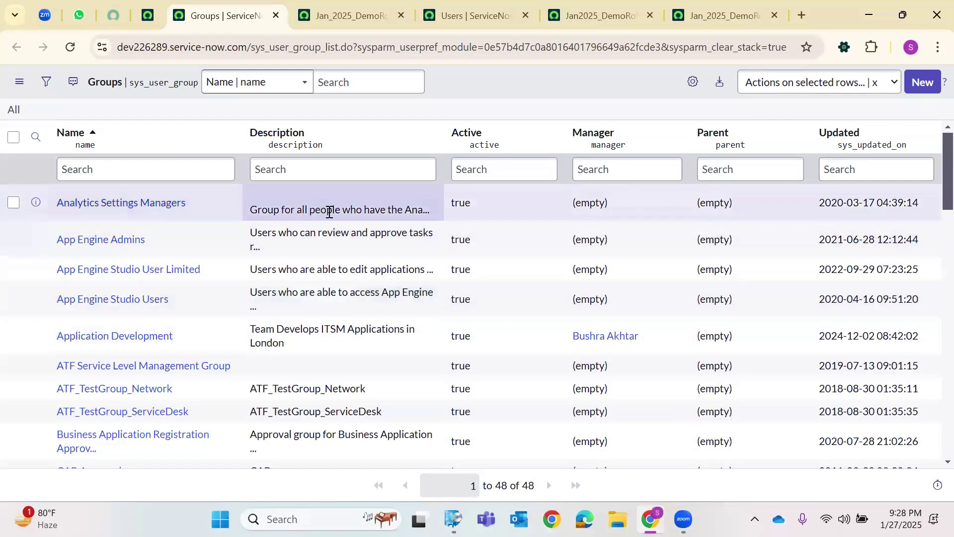
{"action": "left_click", "coordinate": [922, 82]}
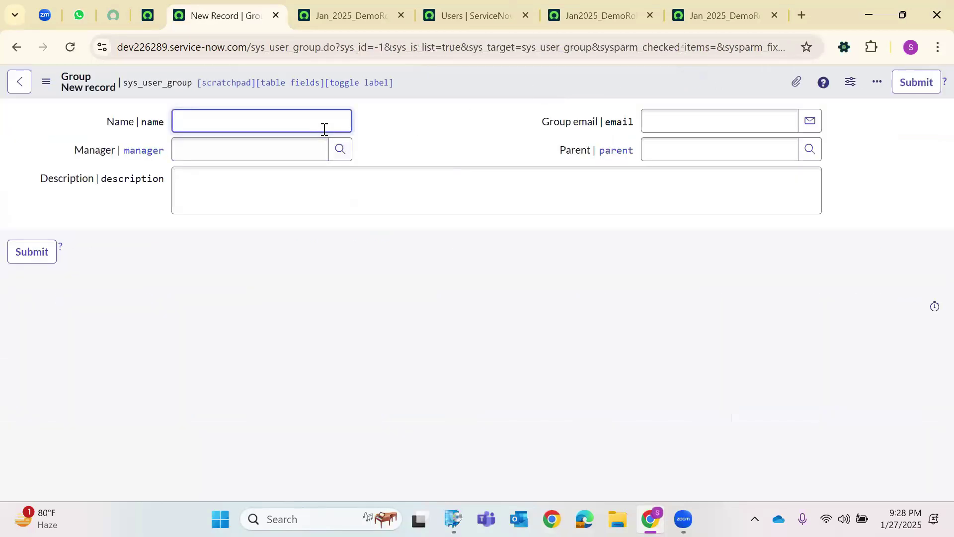
Name the group 'Jan2025 Users' and choose its manager from the user lookup.
{"action": "type", "text": "Jan2025 Users"}
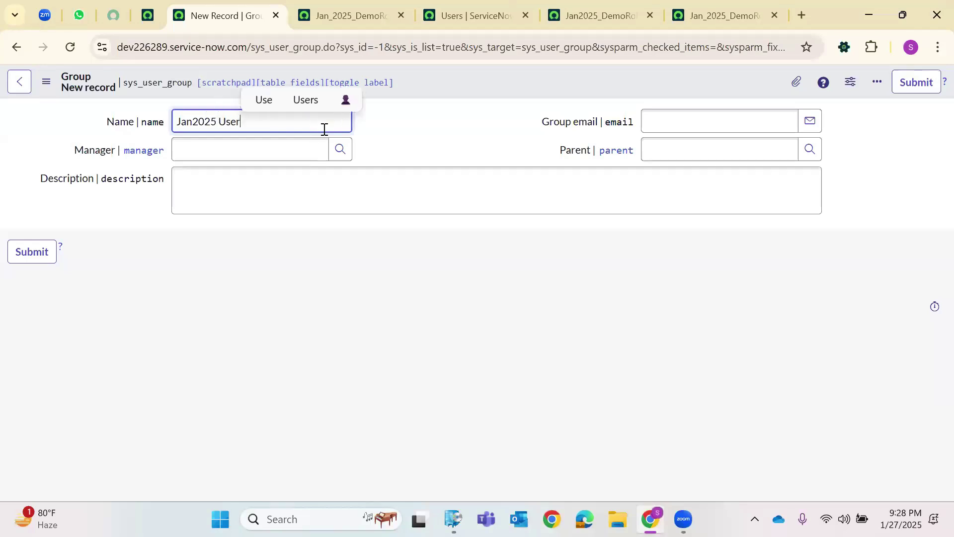
{"action": "left_click", "coordinate": [339, 158]}
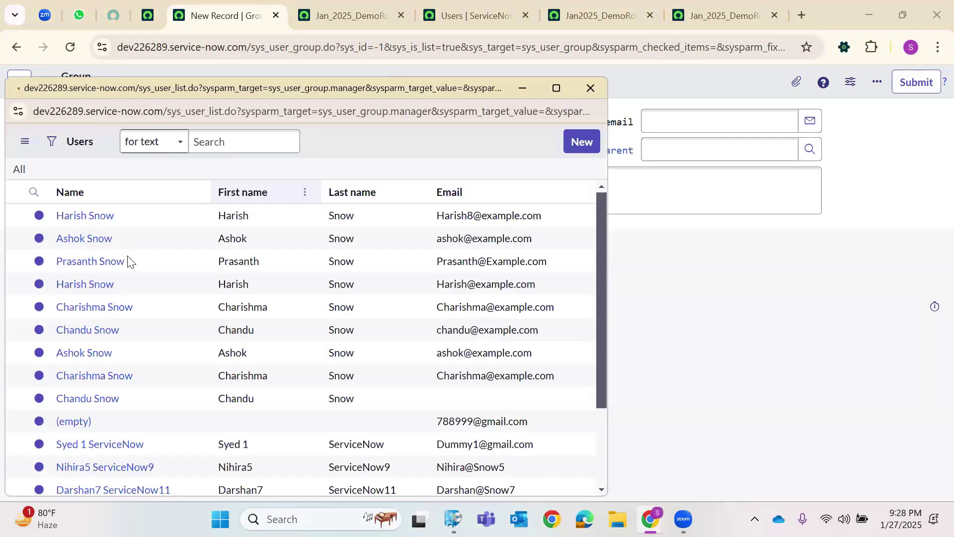
{"action": "scroll", "coordinate": [93, 401], "scroll_direction": "down", "scroll_amount": 4}
{"action": "scroll", "coordinate": [91, 402], "scroll_direction": "down", "scroll_amount": 2}
{"action": "scroll", "coordinate": [90, 400], "scroll_direction": "up", "scroll_amount": 3}
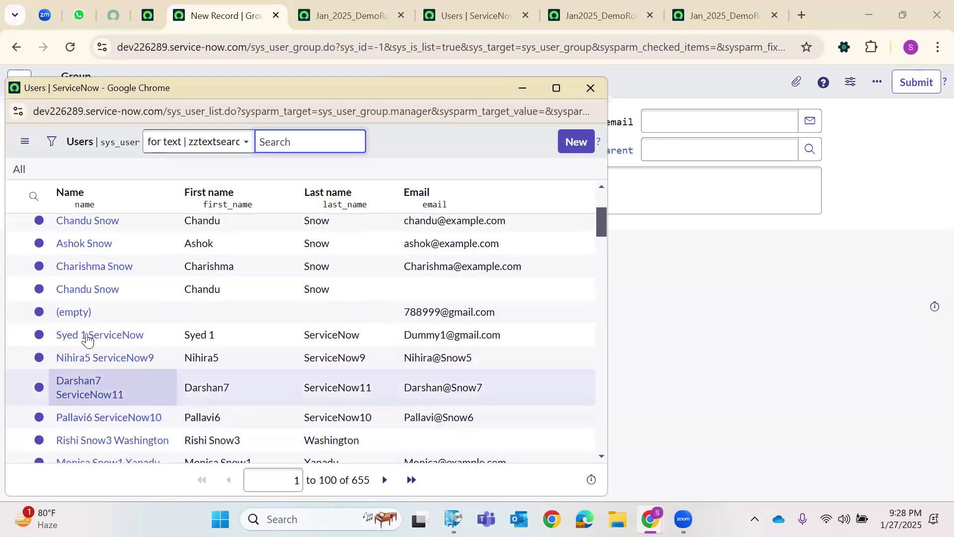
{"action": "left_click", "coordinate": [87, 336]}
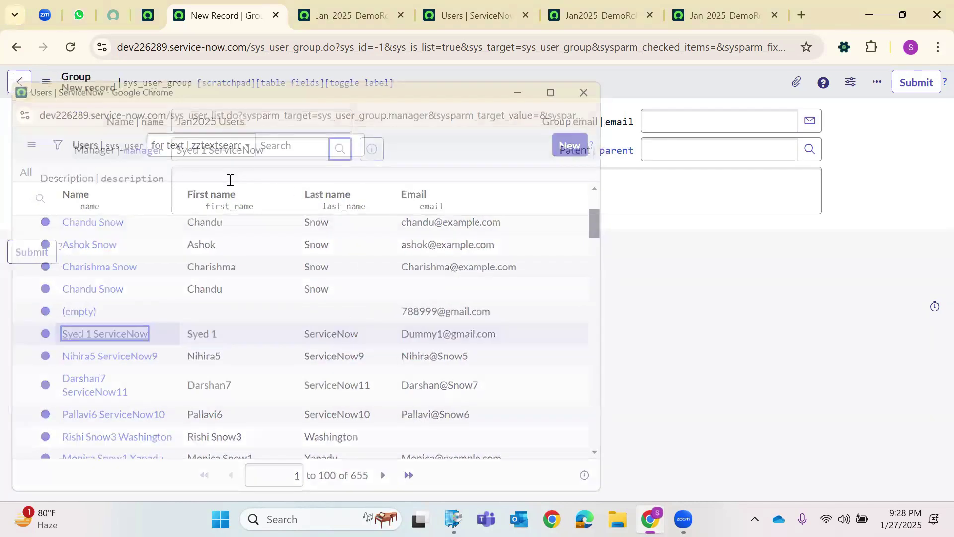
Describe the group as created to trace the Login issue, and save it.
{"action": "left_click", "coordinate": [230, 180]}
{"action": "type", "text": "This Group is"}
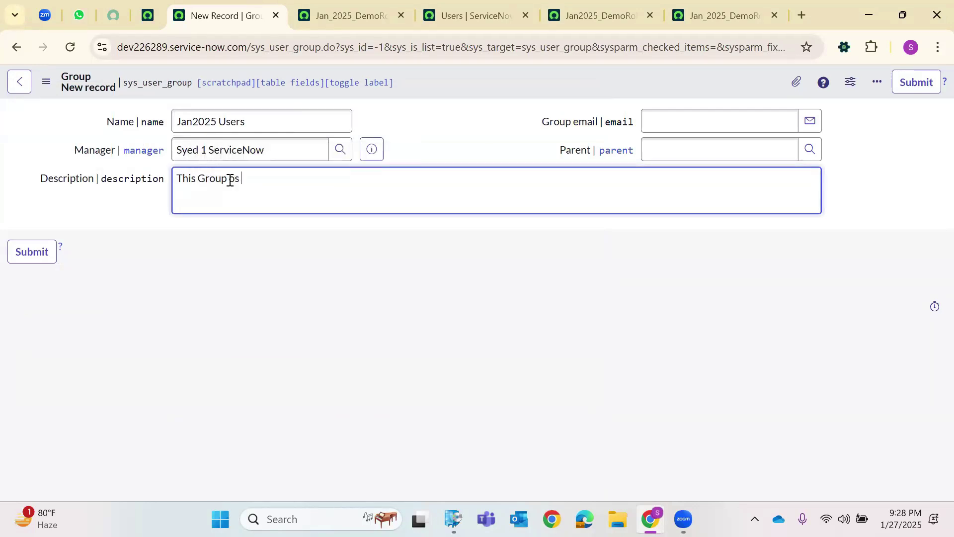
{"action": "key", "text": "BackSpace"}
{"action": "key", "text": "BackSpace"}
{"action": "key", "text": "BackSpace"}
{"action": "type", "text": "is create to trace the issue"}
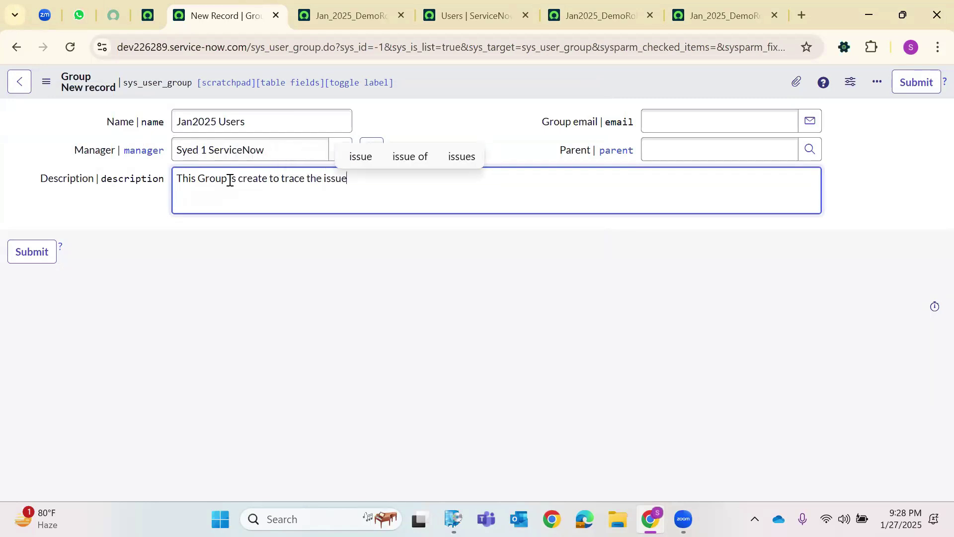
{"action": "type", "text": " of Login"}
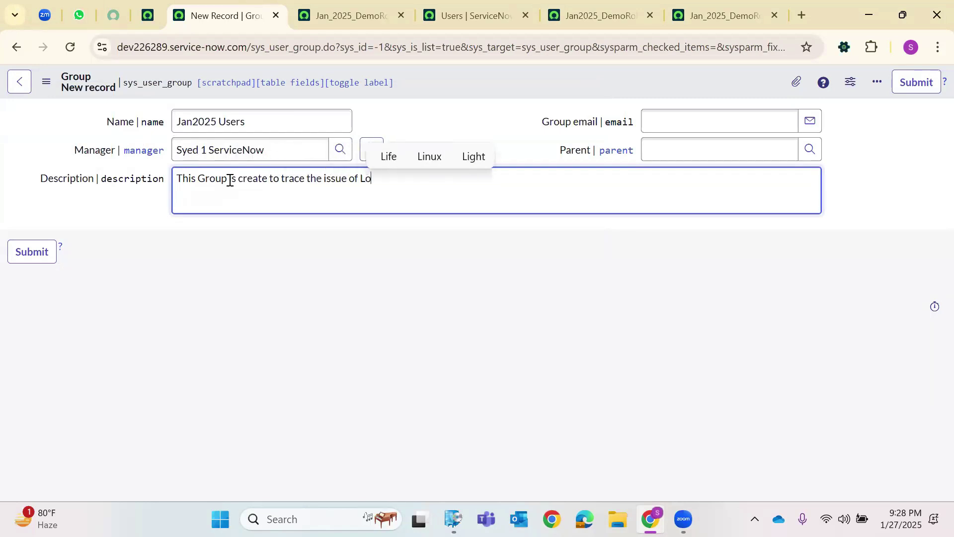
{"action": "right_click", "coordinate": [431, 73]}
{"action": "left_click", "coordinate": [460, 80]}
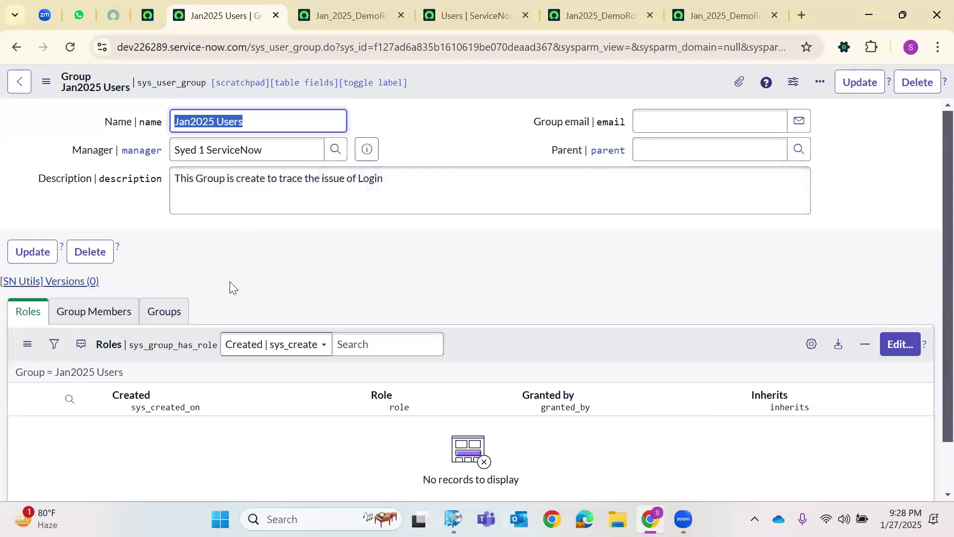
Open the Jan2025 Users group's member editor, cross-checking the Snow user IDs in the users list.
{"action": "left_click", "coordinate": [125, 314]}
{"action": "scroll", "coordinate": [479, 293], "scroll_direction": "down", "scroll_amount": 2}
{"action": "left_click", "coordinate": [900, 276]}
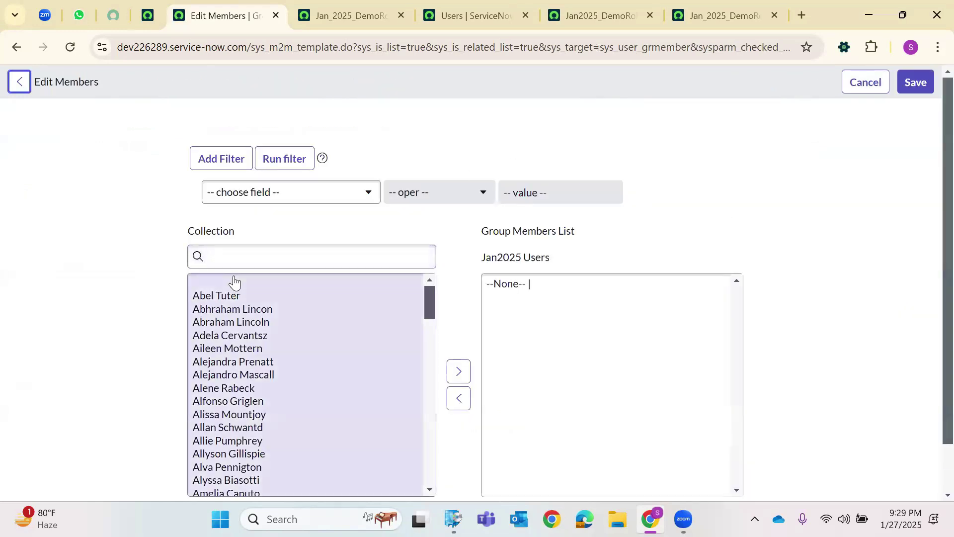
{"action": "left_click", "coordinate": [467, 15]}
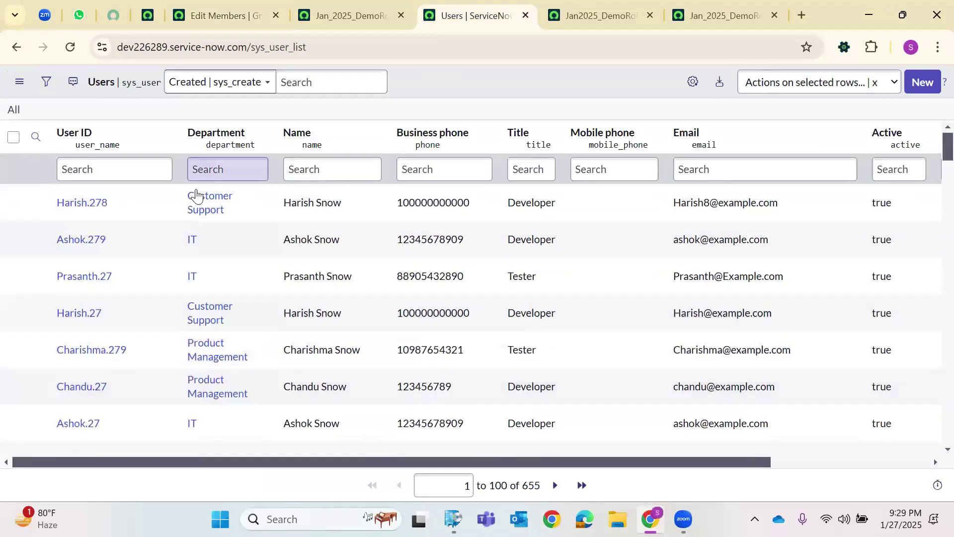
{"action": "left_click_drag", "start_coordinate": [108, 211], "coordinate": [56, 204]}
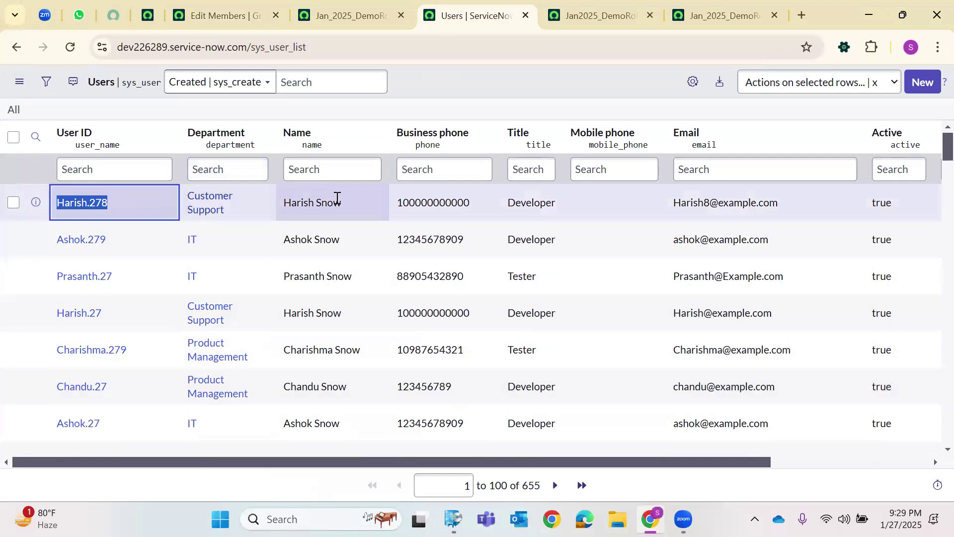
{"action": "left_click", "coordinate": [348, 15]}
{"action": "left_click", "coordinate": [468, 14]}
{"action": "left_click", "coordinate": [231, 14]}
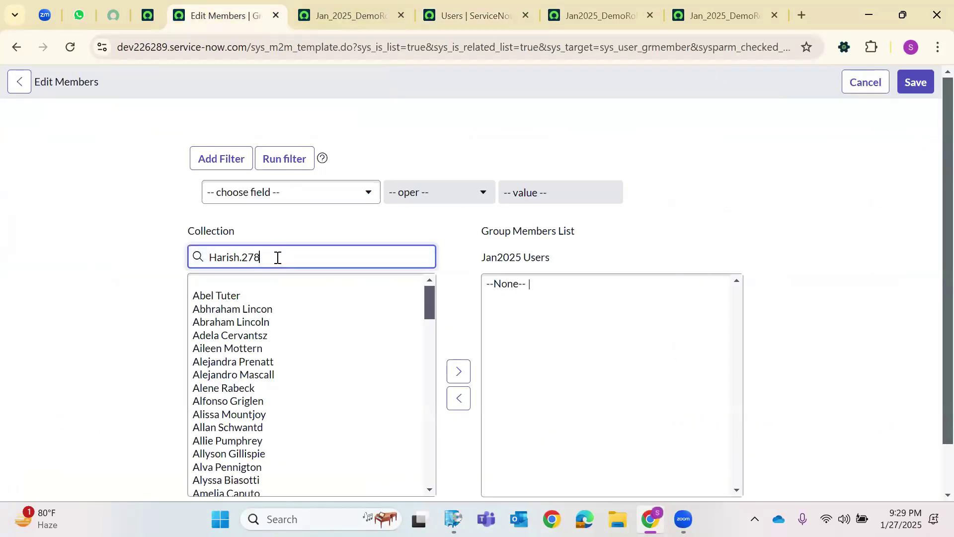
{"action": "left_click", "coordinate": [512, 7]}
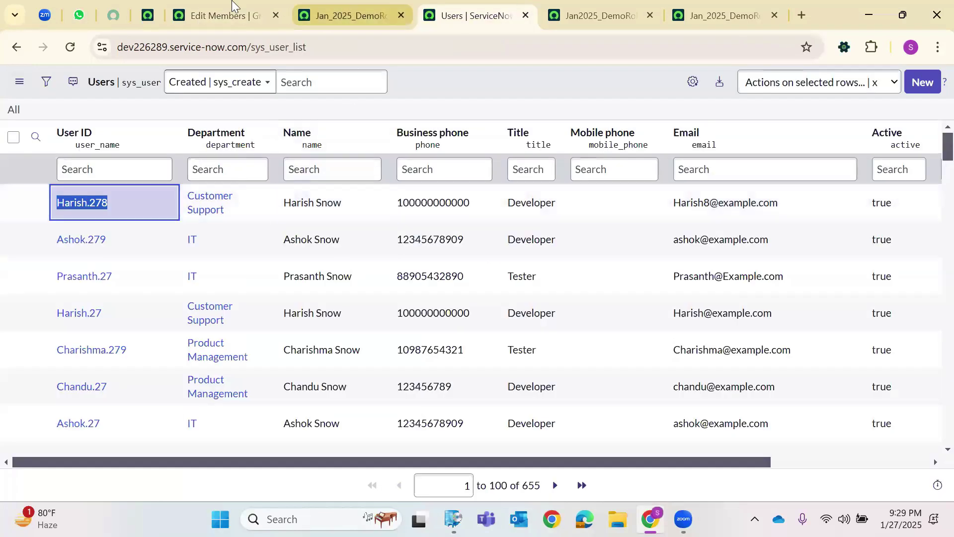
{"action": "left_click", "coordinate": [232, 6]}
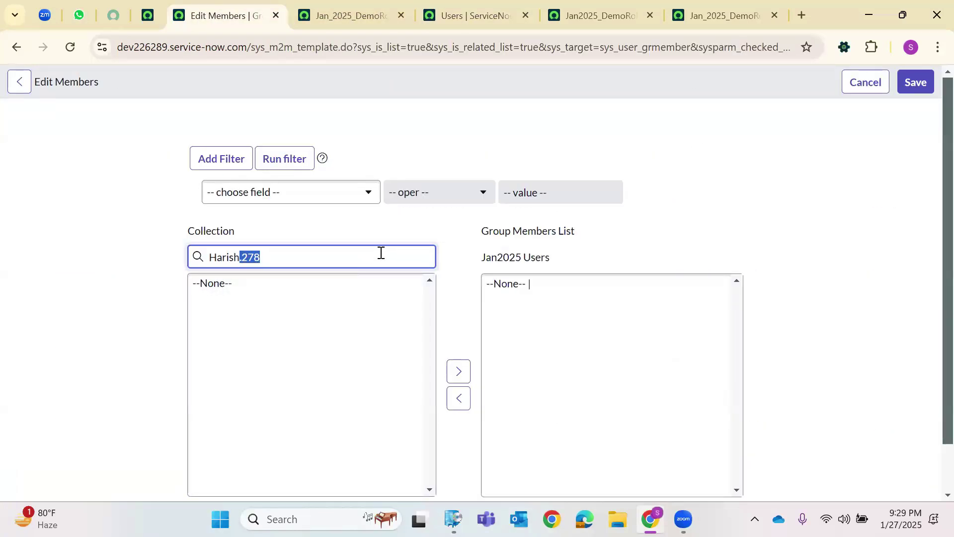
Search available users with *Snow and add the first two Snow users to Group Members.
{"action": "type", "text": "now"}
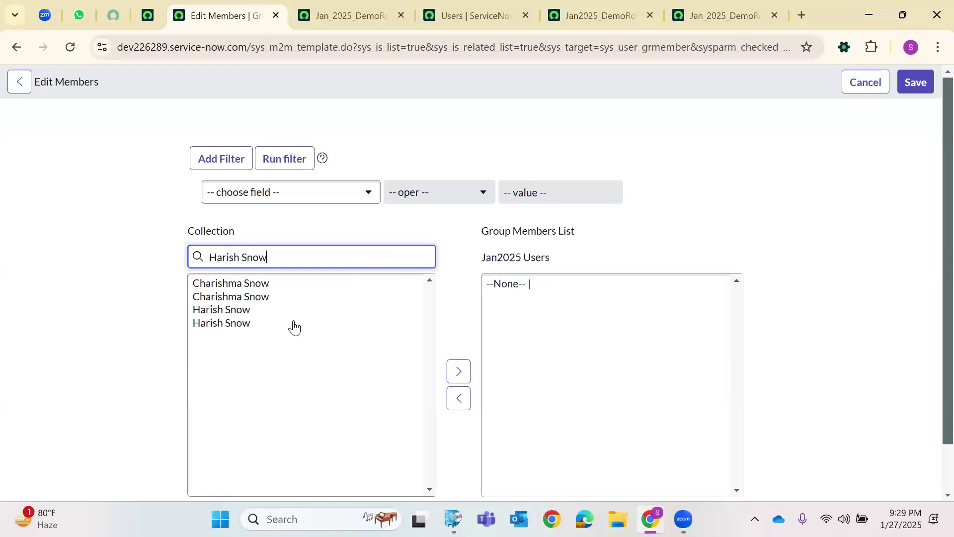
{"action": "left_click", "coordinate": [223, 312]}
{"action": "left_click", "coordinate": [216, 283]}
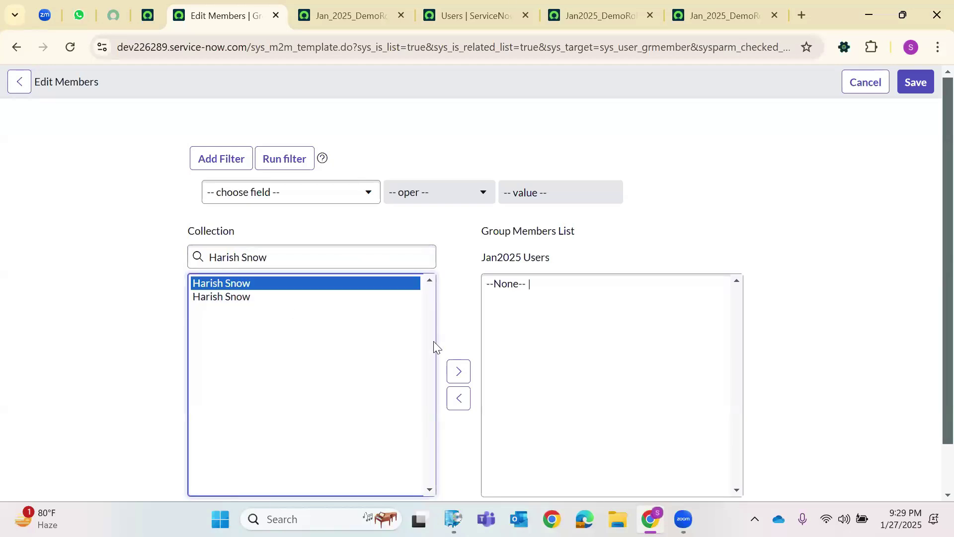
{"action": "left_click", "coordinate": [458, 372]}
{"action": "double_click", "coordinate": [232, 257]}
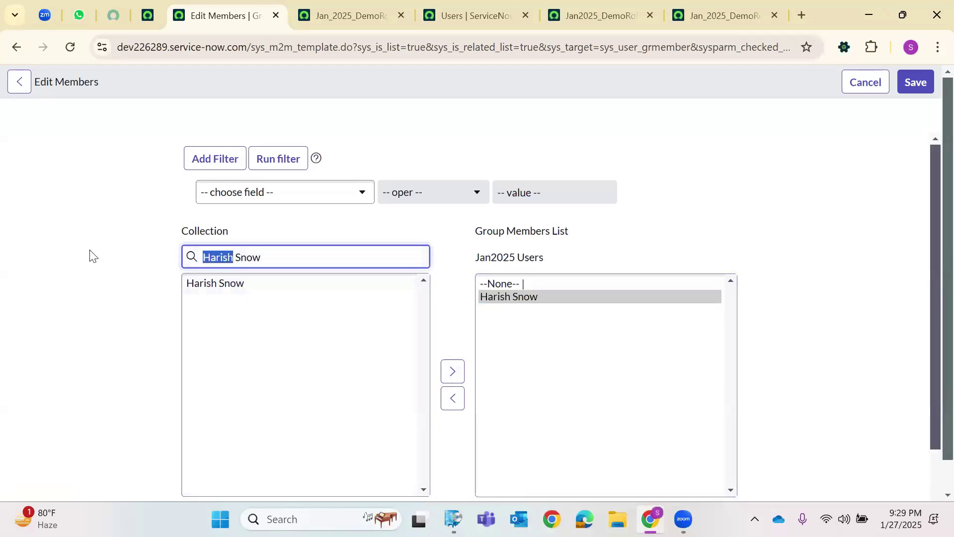
{"action": "key", "text": "Delete"}
{"action": "key", "text": "Delete"}
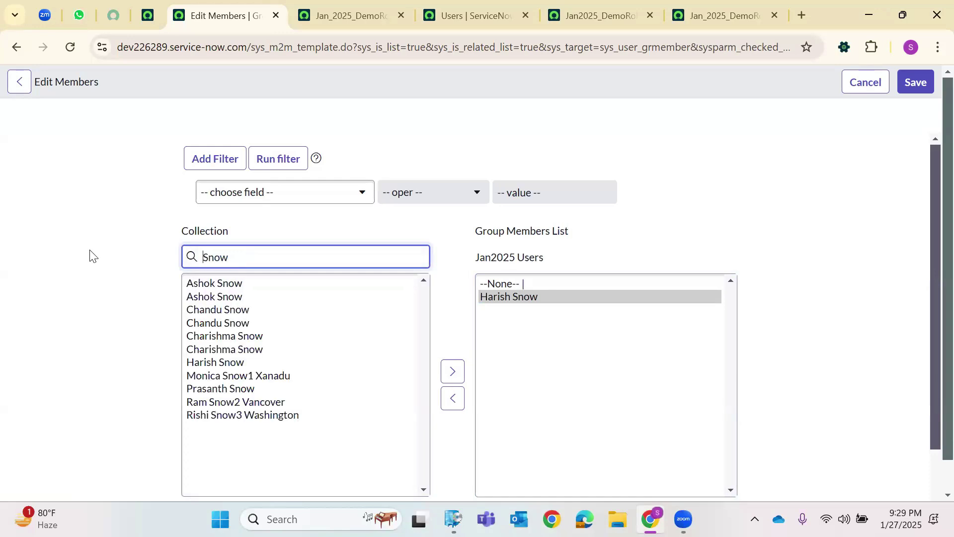
{"action": "type", "text": "*"}
{"action": "left_click", "coordinate": [240, 310]}
{"action": "left_click", "coordinate": [452, 372]}
Add the remaining three Snow users to Group Members and save the five-member list.
{"action": "double_click", "coordinate": [264, 337]}
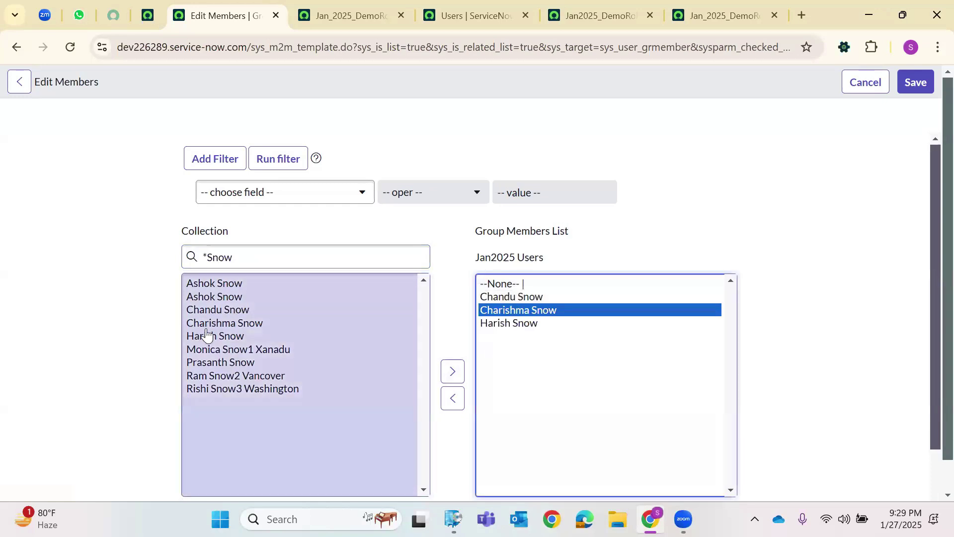
{"action": "left_click", "coordinate": [214, 297]}
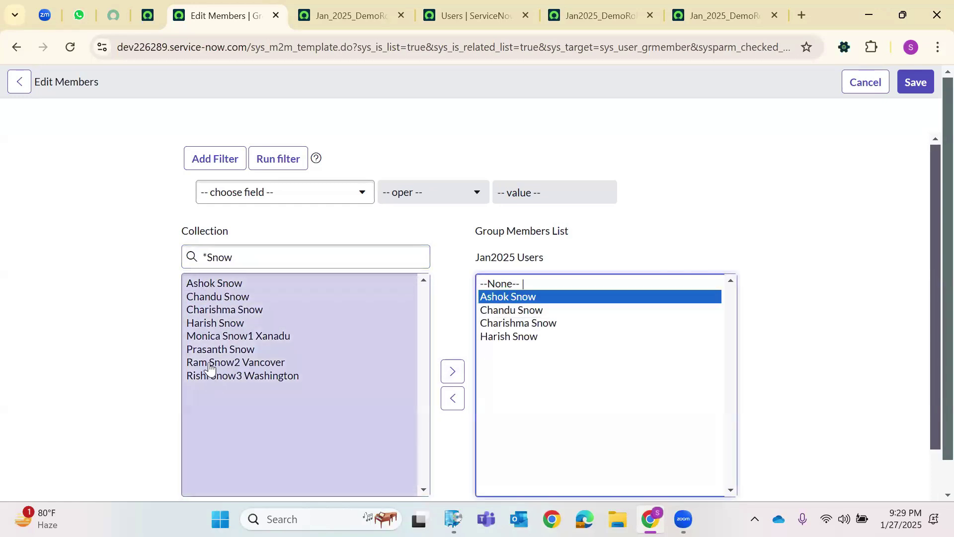
{"action": "left_click", "coordinate": [250, 350]}
{"action": "left_click", "coordinate": [453, 371]}
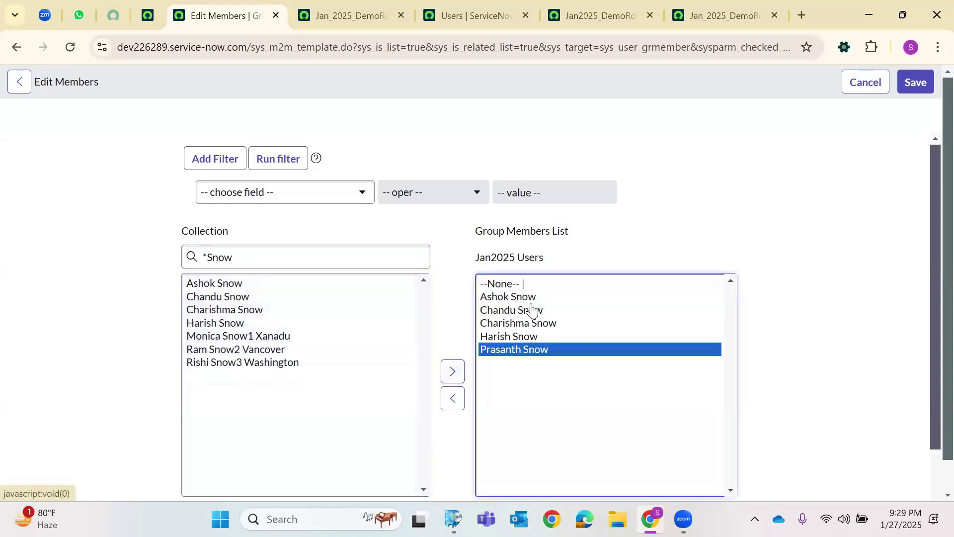
{"action": "left_click", "coordinate": [920, 83]}
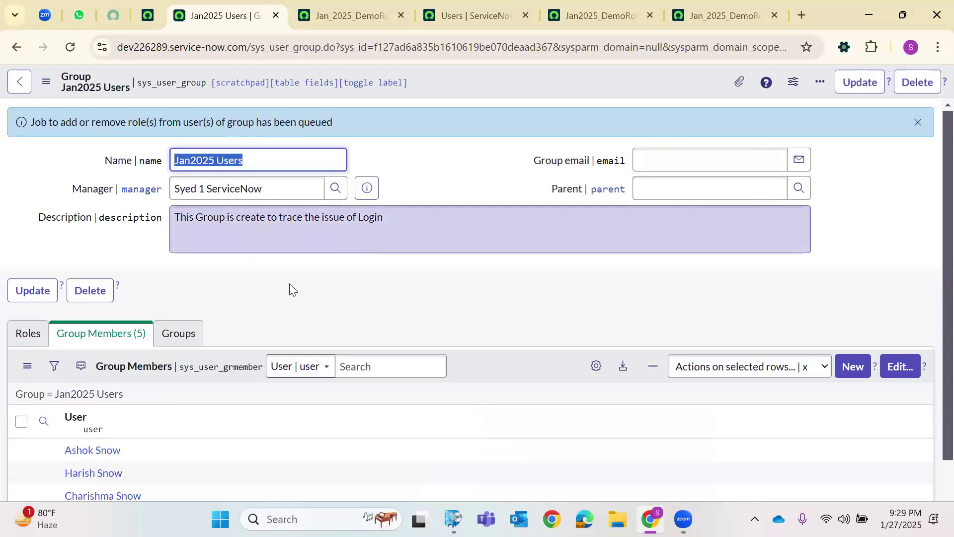
Reload the users list and open a Snow user's record in a new tab.
{"action": "scroll", "coordinate": [342, 246], "scroll_direction": "down", "scroll_amount": 2}
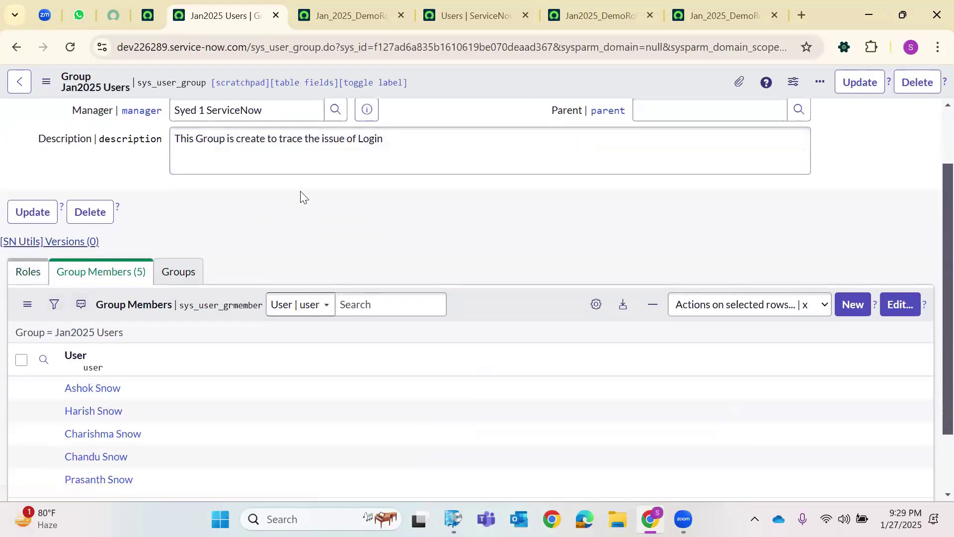
{"action": "left_click", "coordinate": [453, 11]}
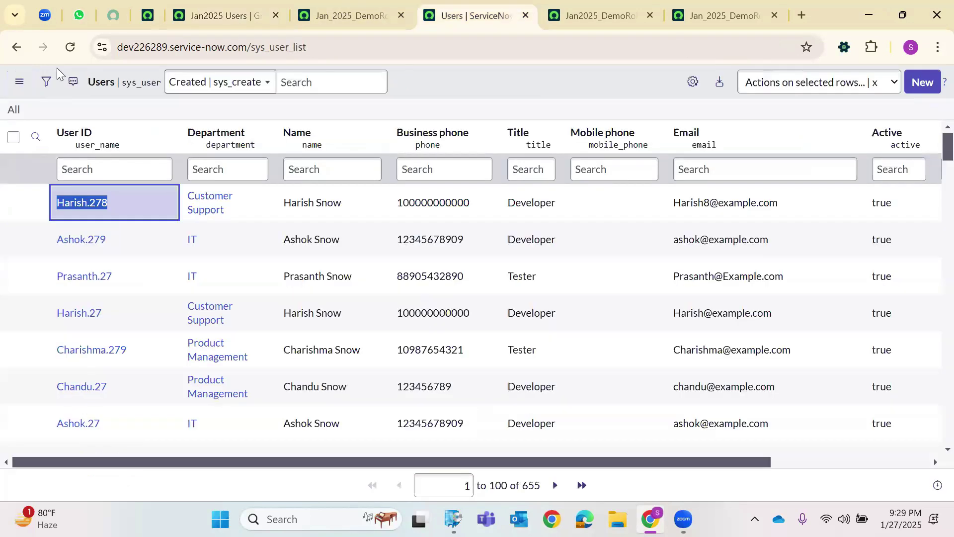
{"action": "left_click", "coordinate": [69, 51]}
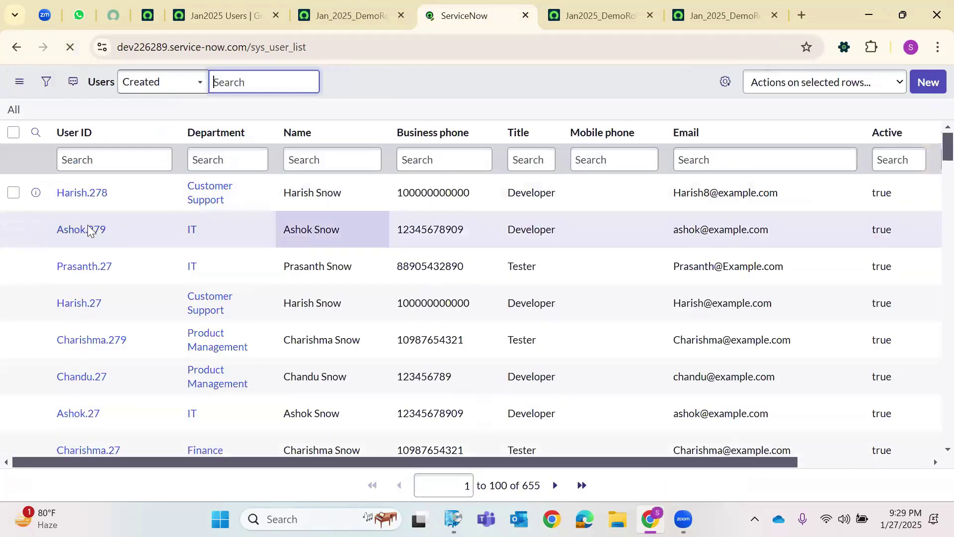
{"action": "right_click", "coordinate": [82, 209]}
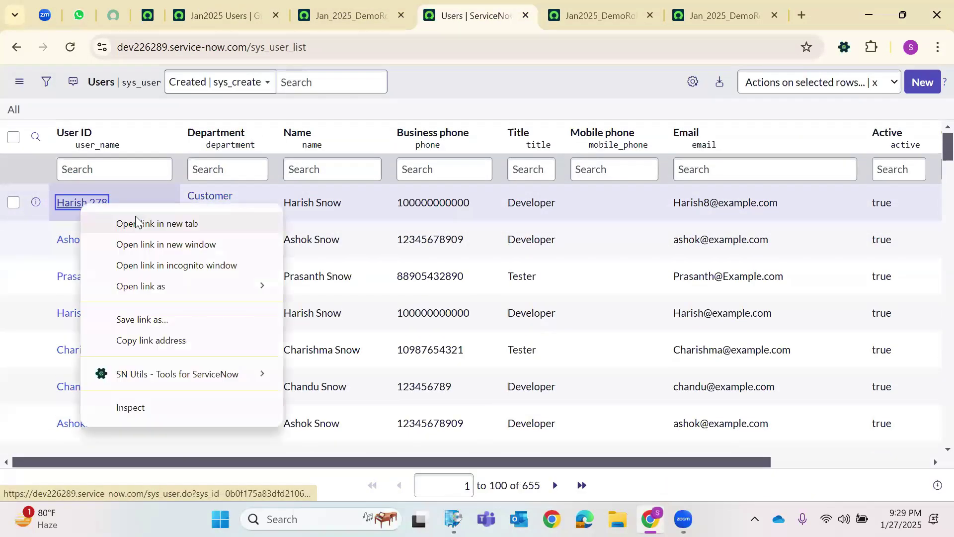
{"action": "left_click", "coordinate": [134, 220]}
Confirm the user's Groups list shows Jan2025 Users, then show the group's empty Roles list.
{"action": "left_click", "coordinate": [526, 15]}
{"action": "scroll", "coordinate": [209, 280], "scroll_direction": "down", "scroll_amount": 3}
{"action": "scroll", "coordinate": [209, 280], "scroll_direction": "down", "scroll_amount": 2}
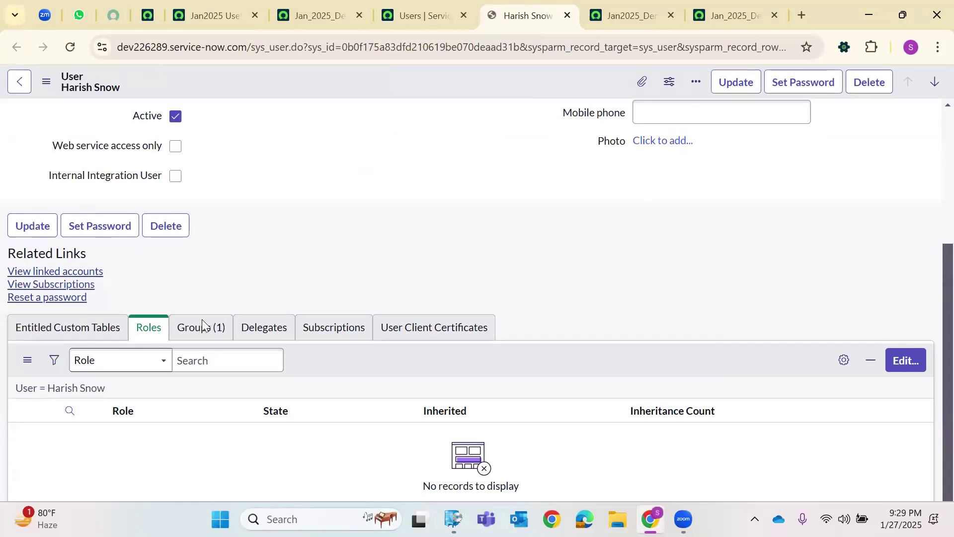
{"action": "left_click", "coordinate": [213, 367]}
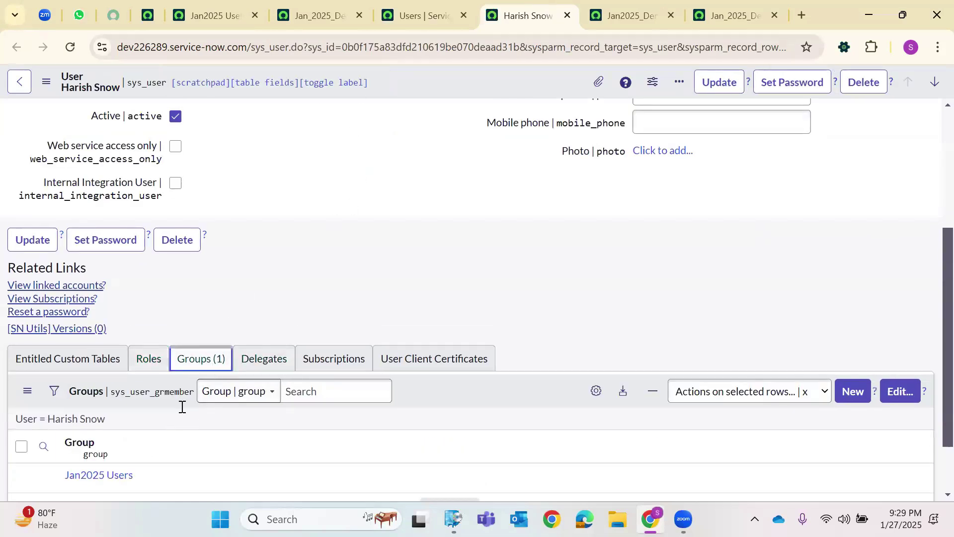
{"action": "left_click", "coordinate": [211, 15]}
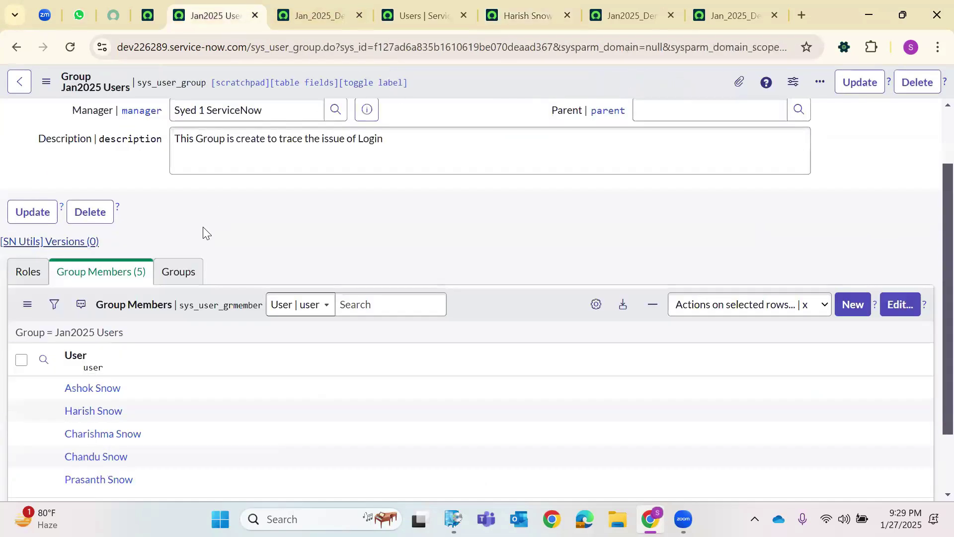
{"action": "left_click", "coordinate": [30, 273]}
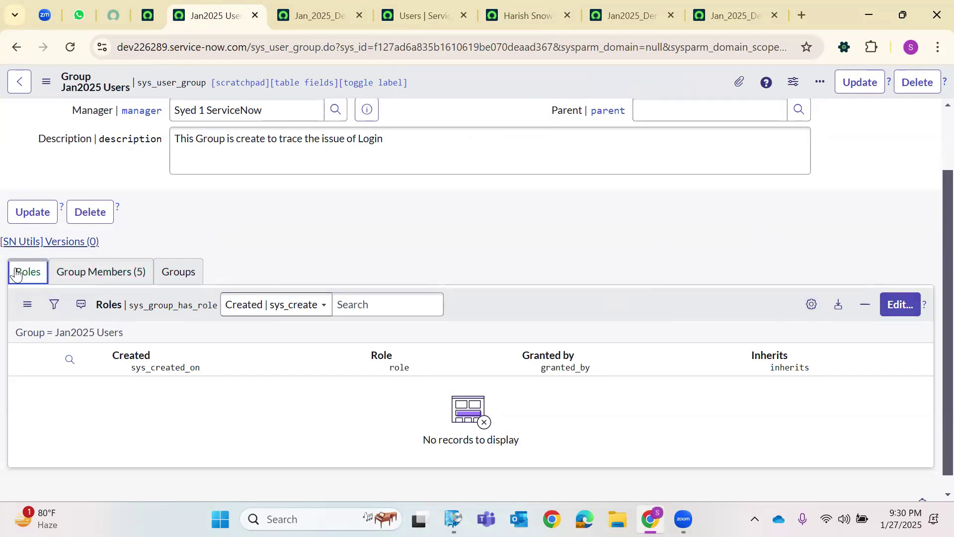
Search roles with *Demo, add Jan_2025_DemoRole_1 to the group's Roles List, and save.
{"action": "left_click", "coordinate": [892, 304]}
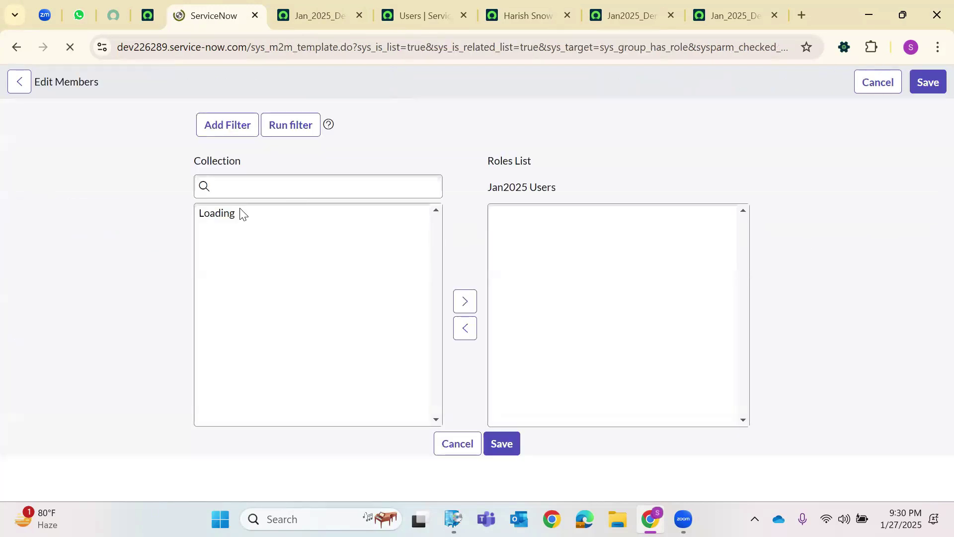
{"action": "left_click", "coordinate": [231, 252]}
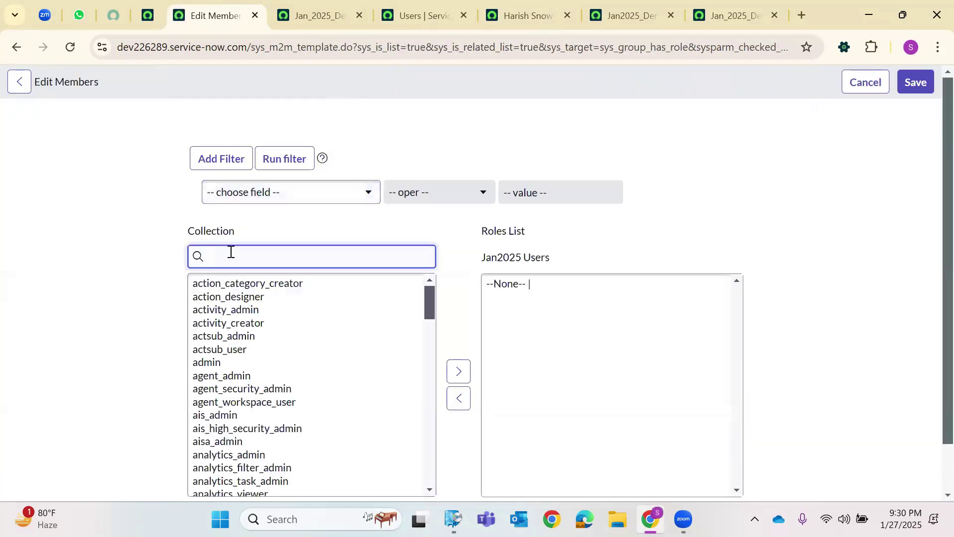
{"action": "type", "text": "Demo"}
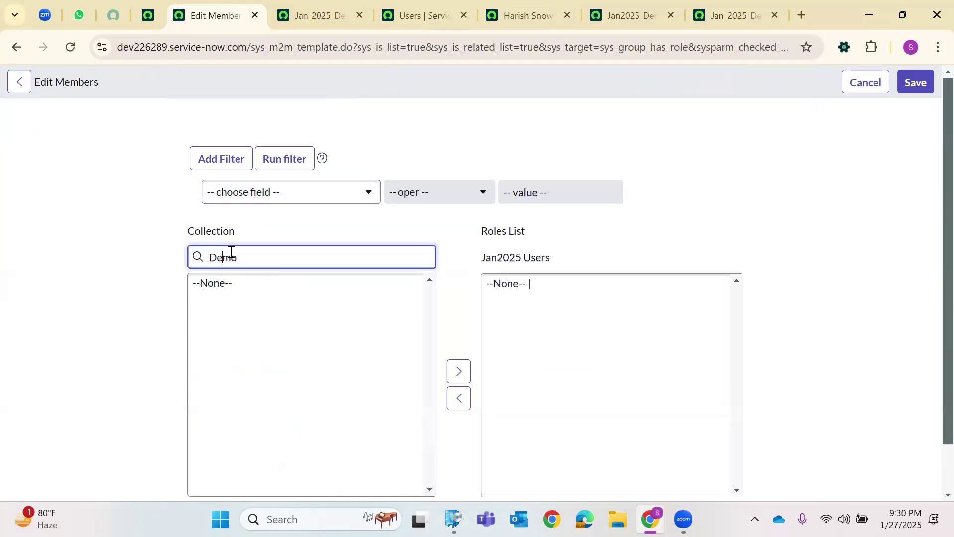
{"action": "key", "text": "Home"}
{"action": "type", "text": "8"}
{"action": "key", "text": "BackSpace"}
{"action": "type", "text": "*"}
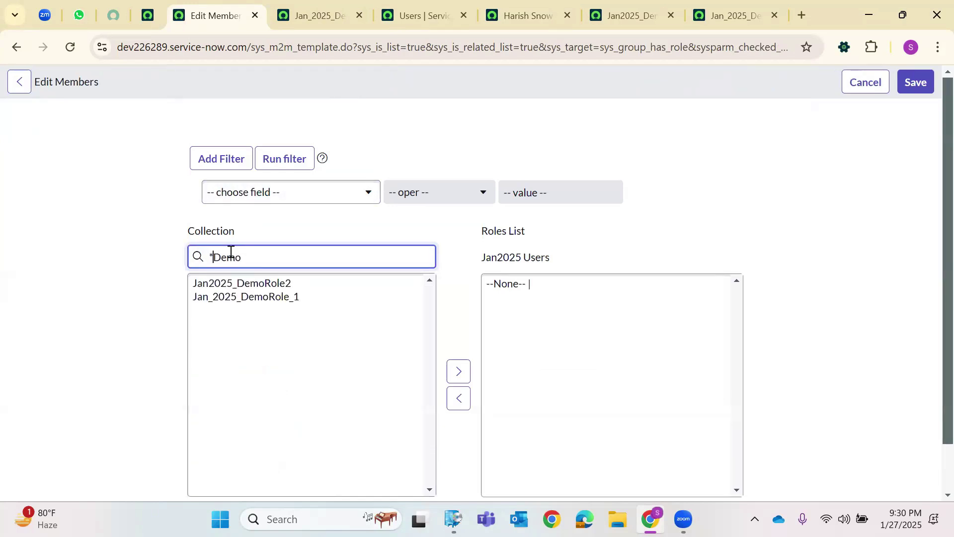
{"action": "left_click", "coordinate": [240, 296]}
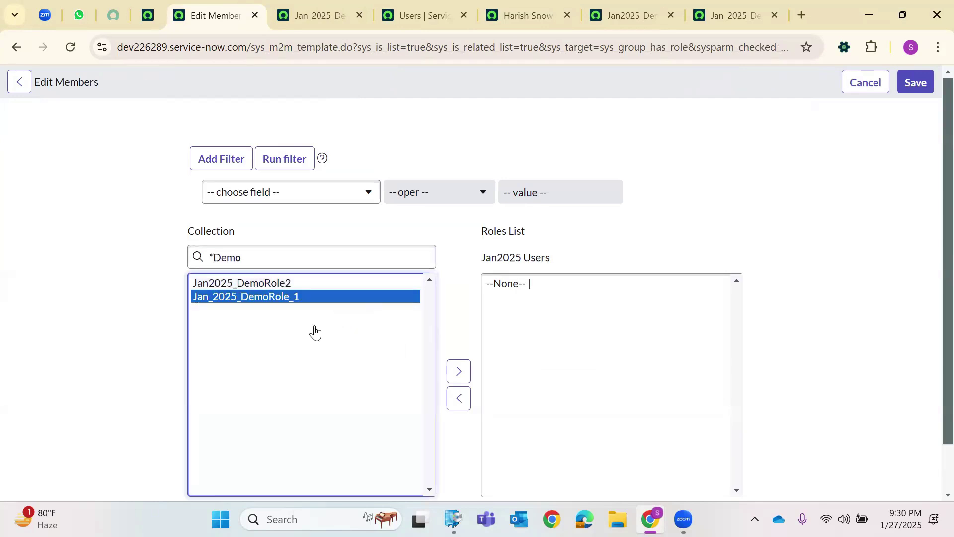
{"action": "left_click", "coordinate": [452, 371]}
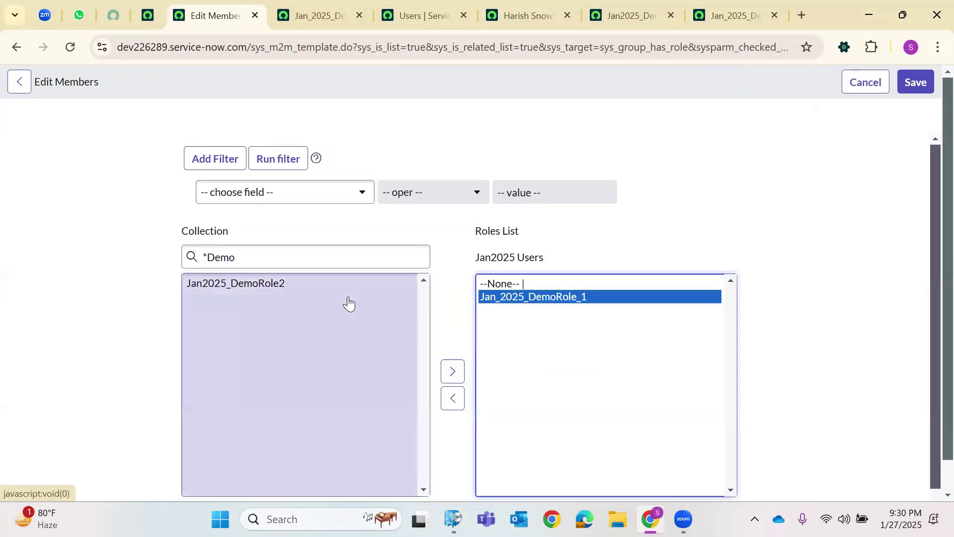
{"action": "left_click", "coordinate": [914, 82]}
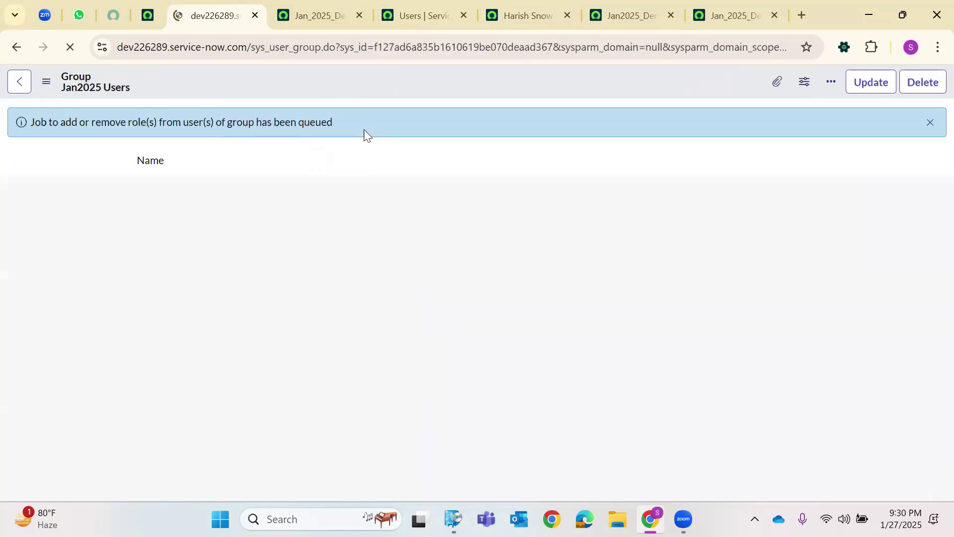
Show the Snow user's Roles (2) list with inherited Jan_2025_DemoRole_1 and Jan2025_DemoRole2 active.
{"action": "left_click", "coordinate": [526, 15]}
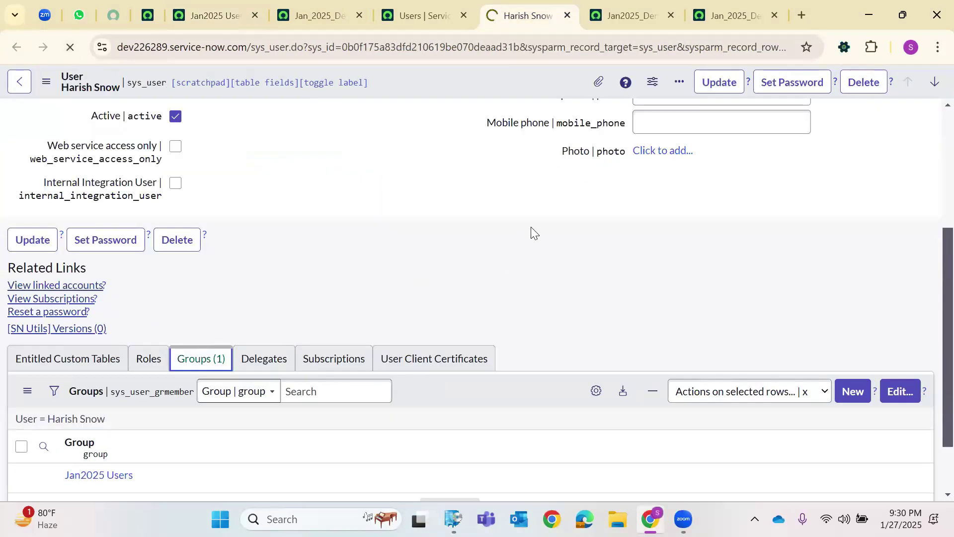
{"action": "scroll", "coordinate": [523, 234], "scroll_direction": "down", "scroll_amount": 4}
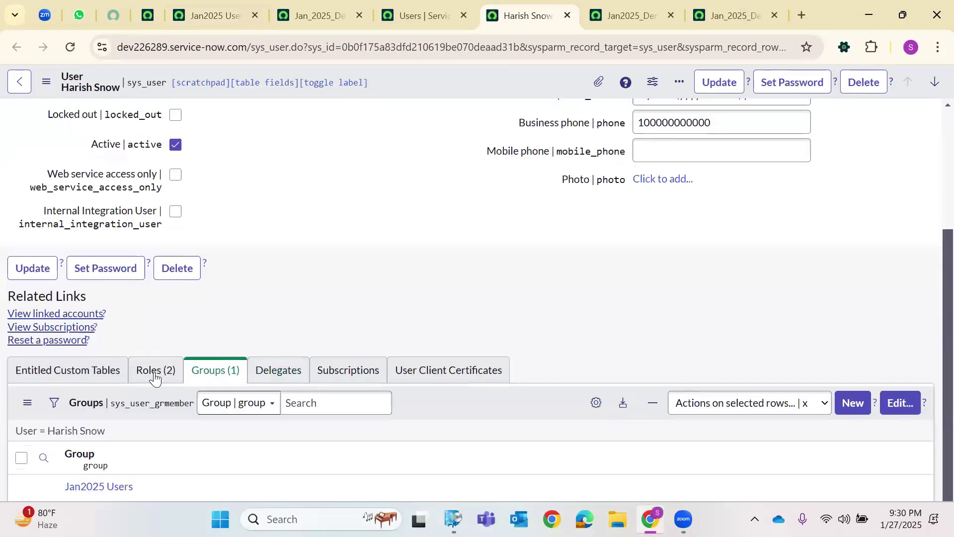
{"action": "scroll", "coordinate": [409, 304], "scroll_direction": "down", "scroll_amount": 2}
{"action": "left_click", "coordinate": [156, 293]}
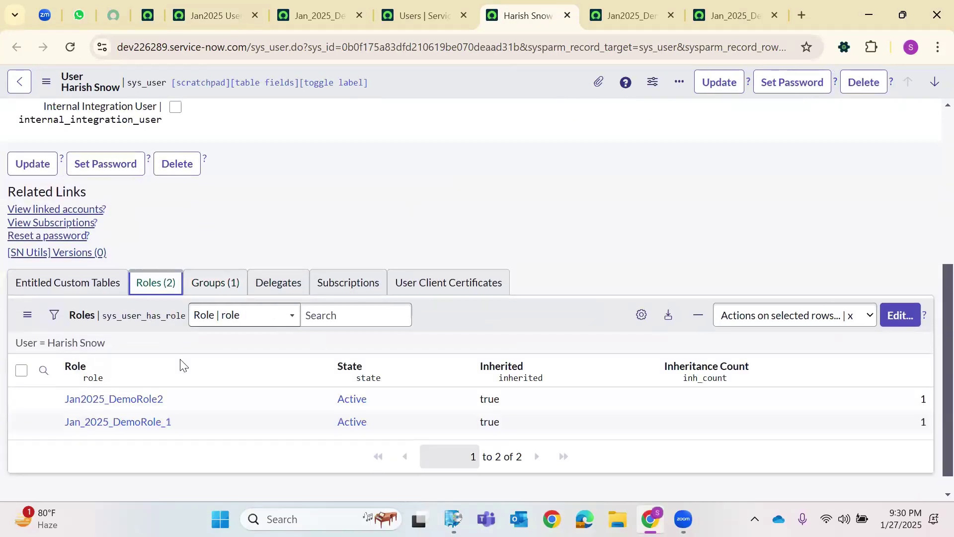
{"action": "left_click_drag", "start_coordinate": [182, 426], "coordinate": [65, 397]}
{"action": "left_click", "coordinate": [335, 202]}
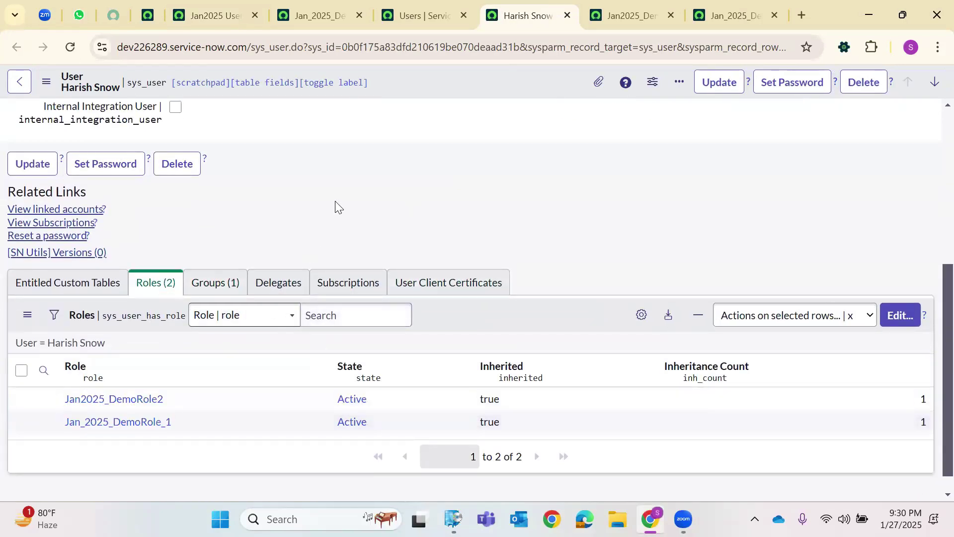
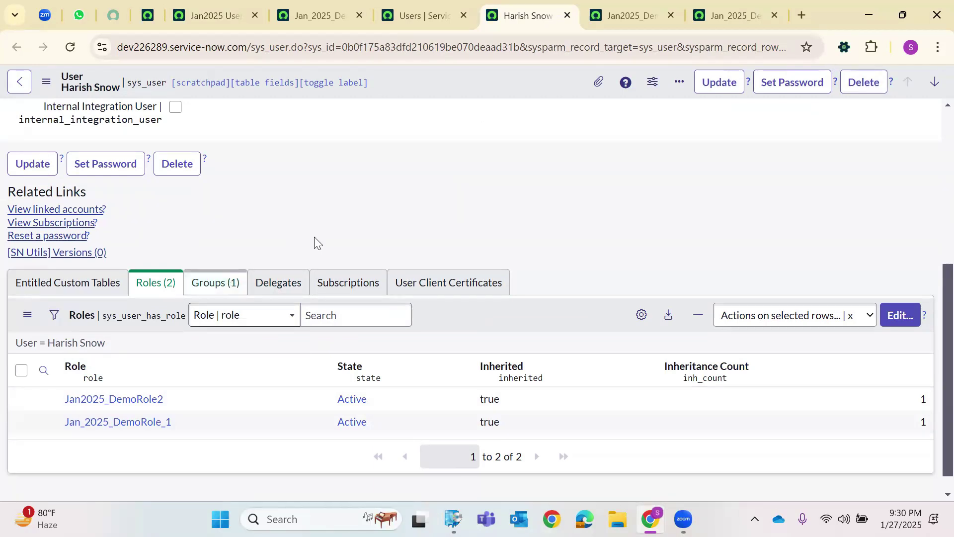
Return to the Users list tab showing all 655 user records.
{"action": "left_click", "coordinate": [391, 12]}
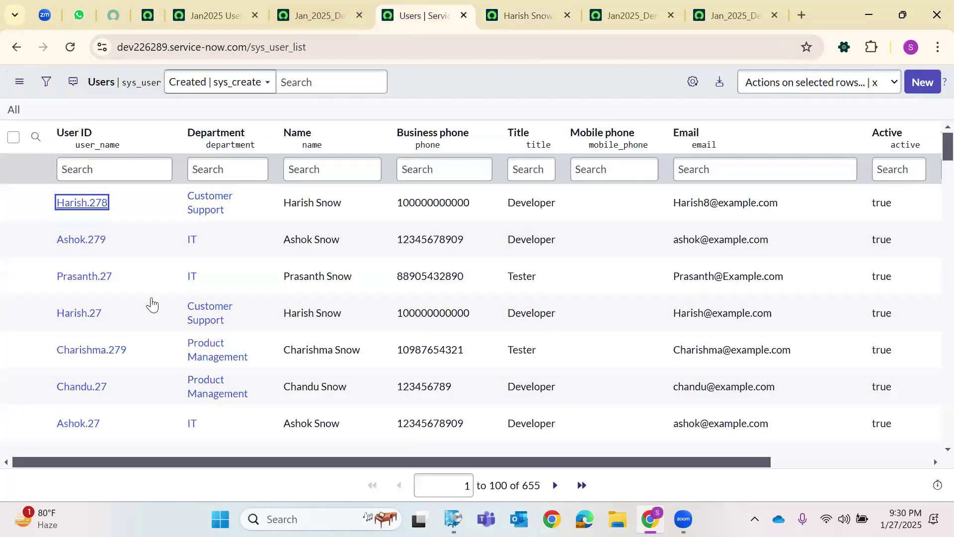
Open a user record in a new tab, review it, then close it.
{"action": "right_click", "coordinate": [77, 247]}
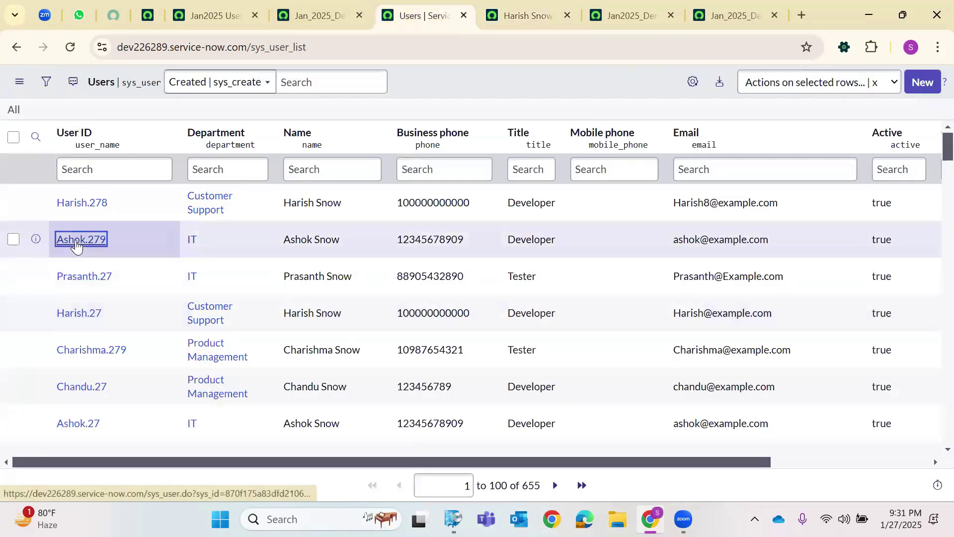
{"action": "left_click", "coordinate": [131, 259]}
{"action": "left_click", "coordinate": [472, 14]}
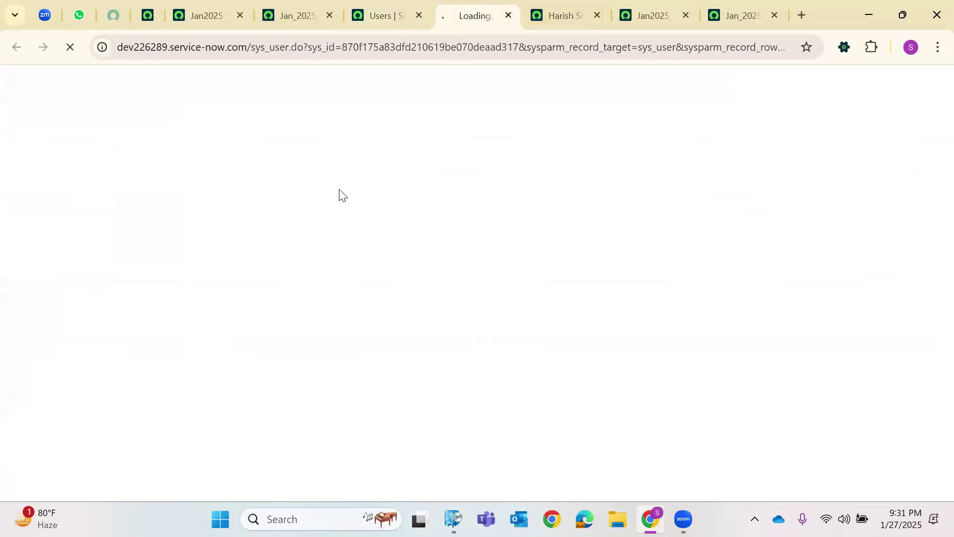
{"action": "scroll", "coordinate": [234, 288], "scroll_direction": "down", "scroll_amount": 5}
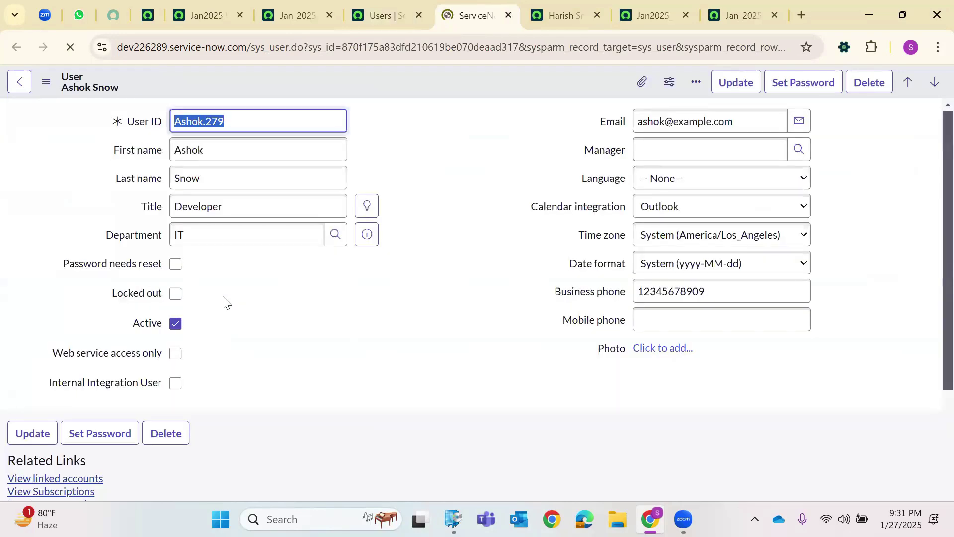
{"action": "scroll", "coordinate": [224, 279], "scroll_direction": "down", "scroll_amount": 5}
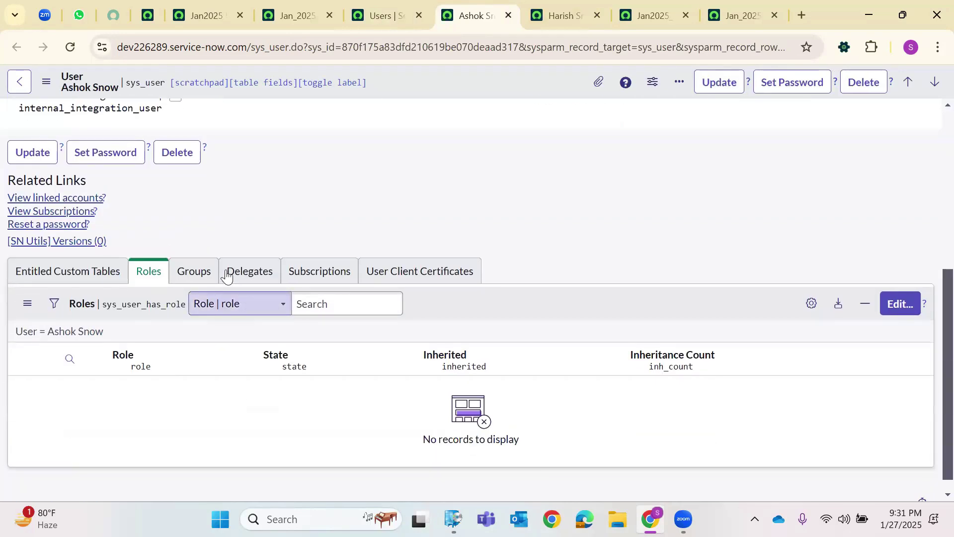
{"action": "left_click", "coordinate": [507, 16]}
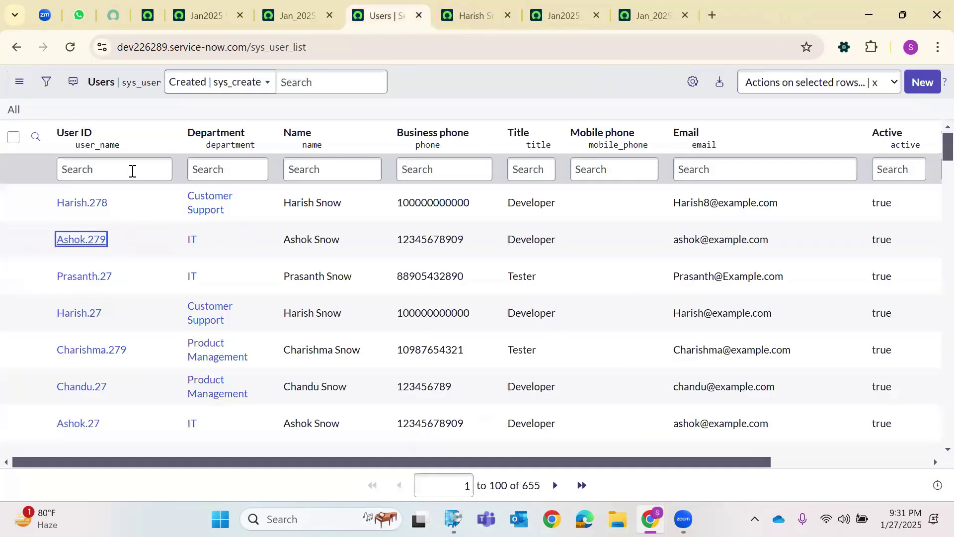
Filter the Users list by User ID containing 'ashok'.
{"action": "left_click", "coordinate": [132, 171]}
{"action": "type", "text": "*"}
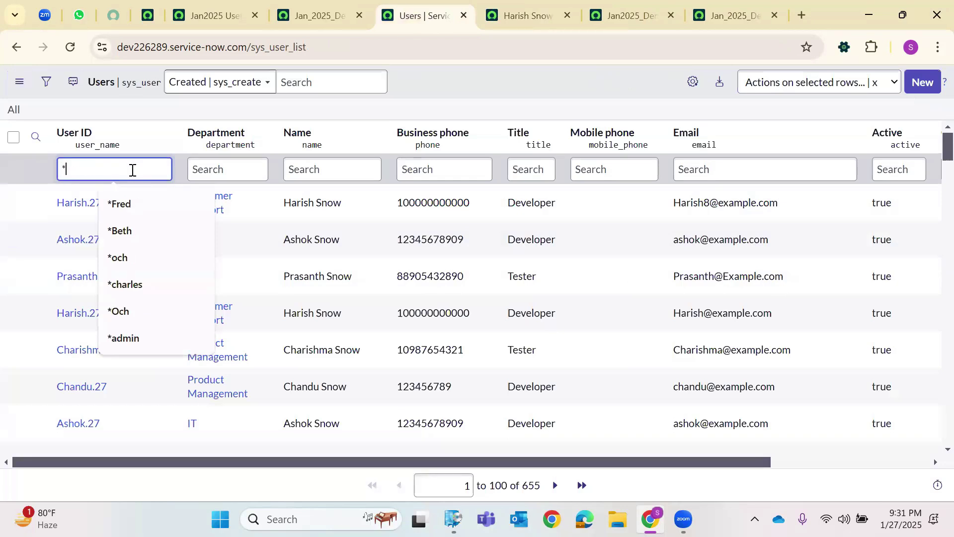
{"action": "type", "text": "as"}
{"action": "key", "text": "BackSpace"}
{"action": "type", "text": "a"}
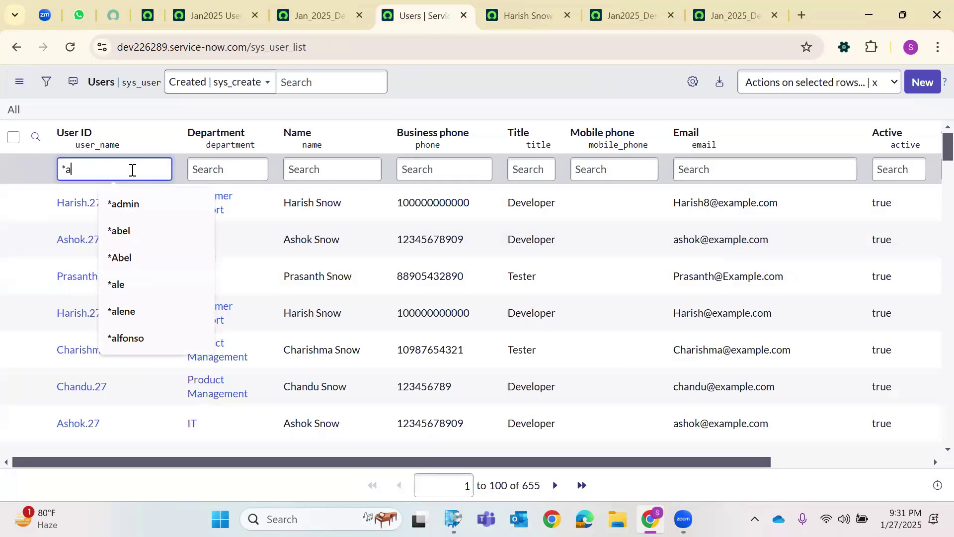
{"action": "type", "text": "shok"}
{"action": "key", "text": "Return"}
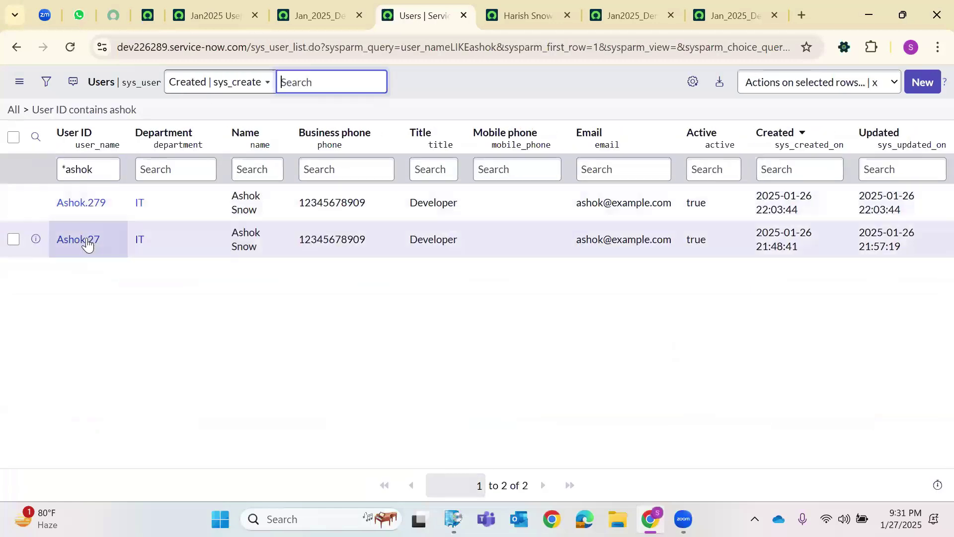
Open the matching ashok user and compare its Roles and Groups lists.
{"action": "left_click", "coordinate": [79, 239]}
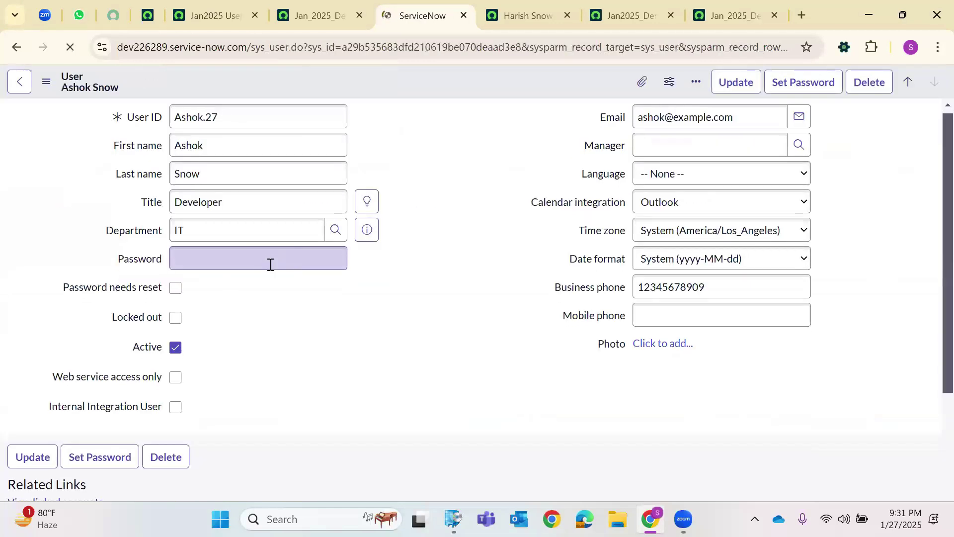
{"action": "scroll", "coordinate": [194, 348], "scroll_direction": "down", "scroll_amount": 5}
{"action": "scroll", "coordinate": [123, 448], "scroll_direction": "down", "scroll_amount": 2}
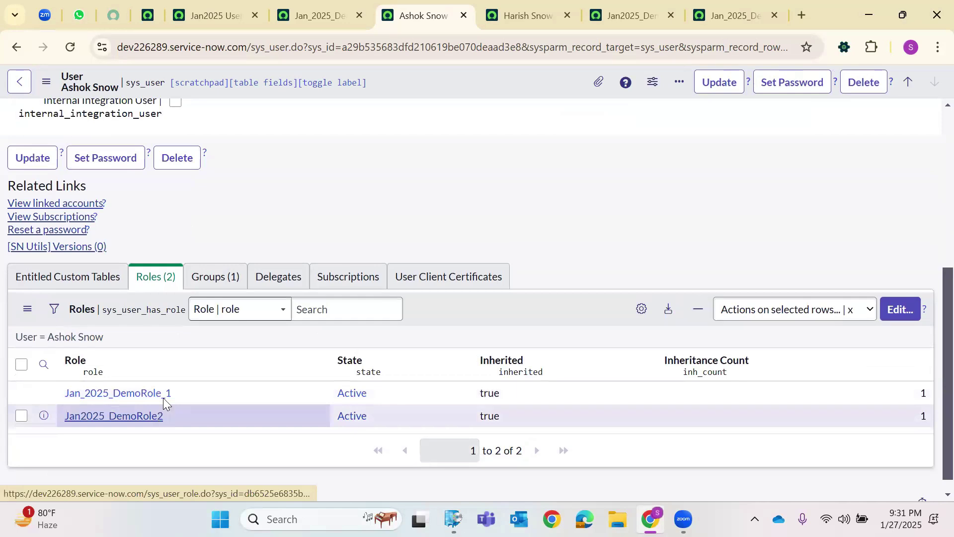
{"action": "left_click", "coordinate": [213, 277]}
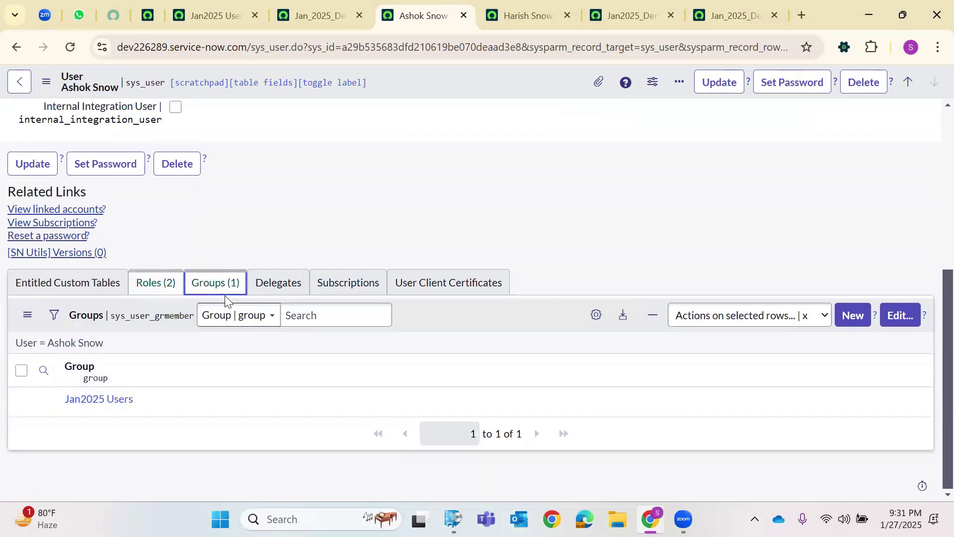
{"action": "left_click", "coordinate": [155, 282]}
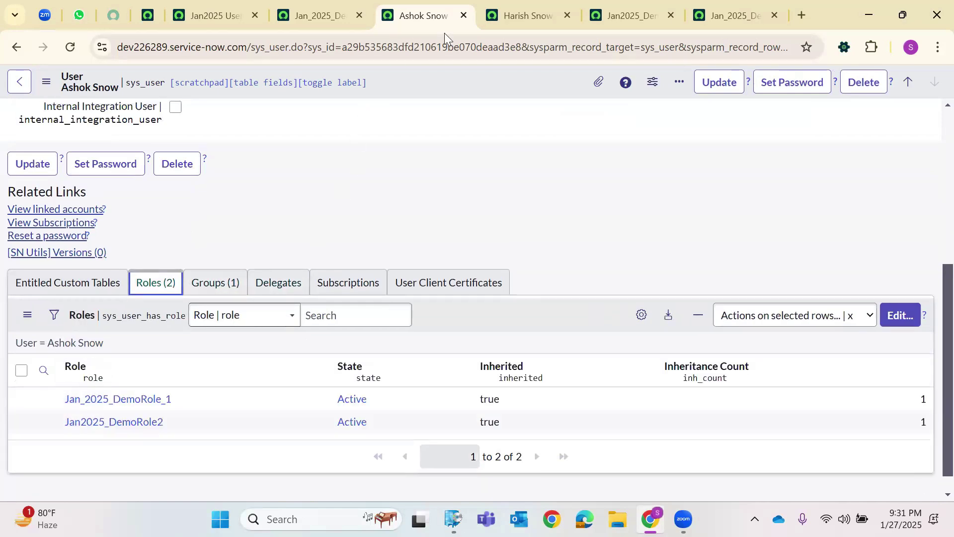
{"action": "left_click", "coordinate": [190, 285]}
Close the Jan_2025_DemoRole_1 role record and both user record tabs.
{"action": "left_click", "coordinate": [332, 13]}
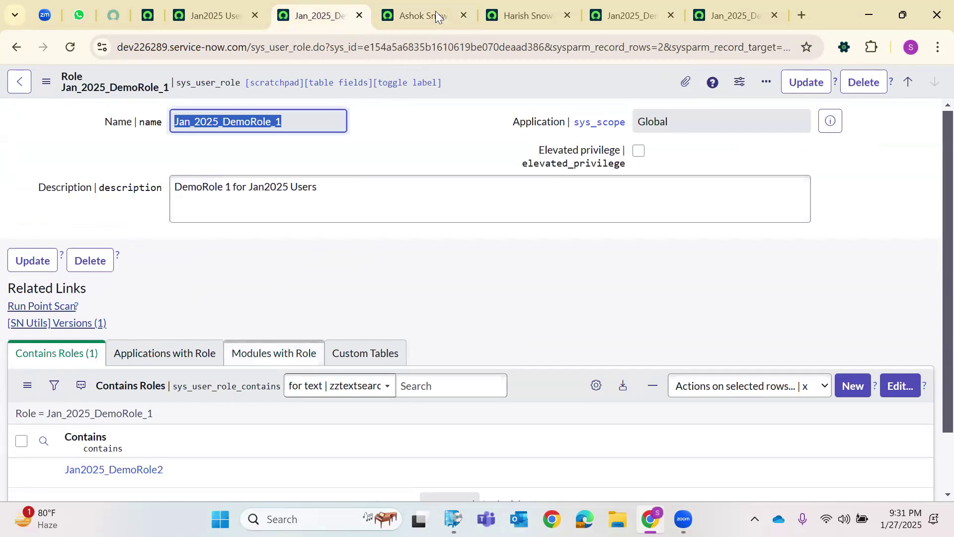
{"action": "left_click", "coordinate": [357, 18]}
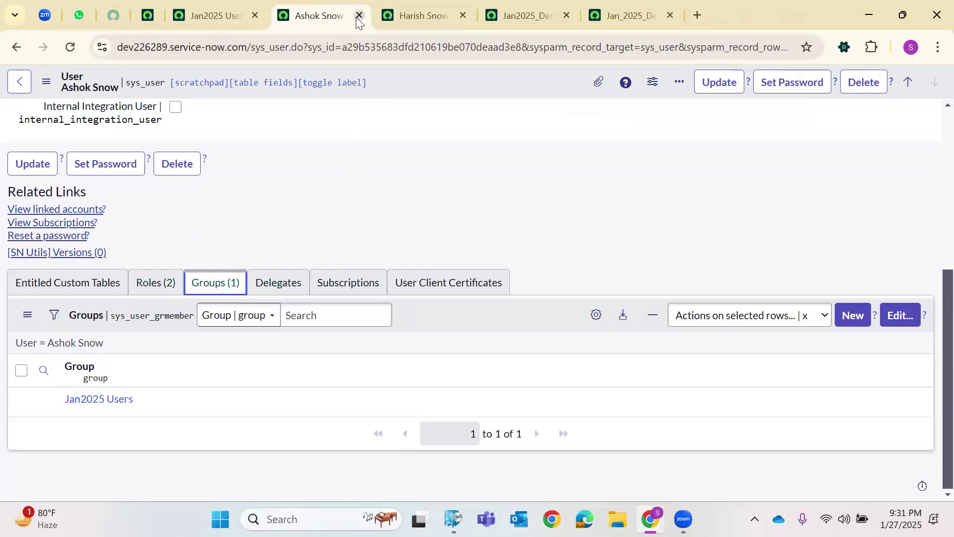
{"action": "left_click", "coordinate": [358, 16]}
{"action": "left_click", "coordinate": [358, 16]}
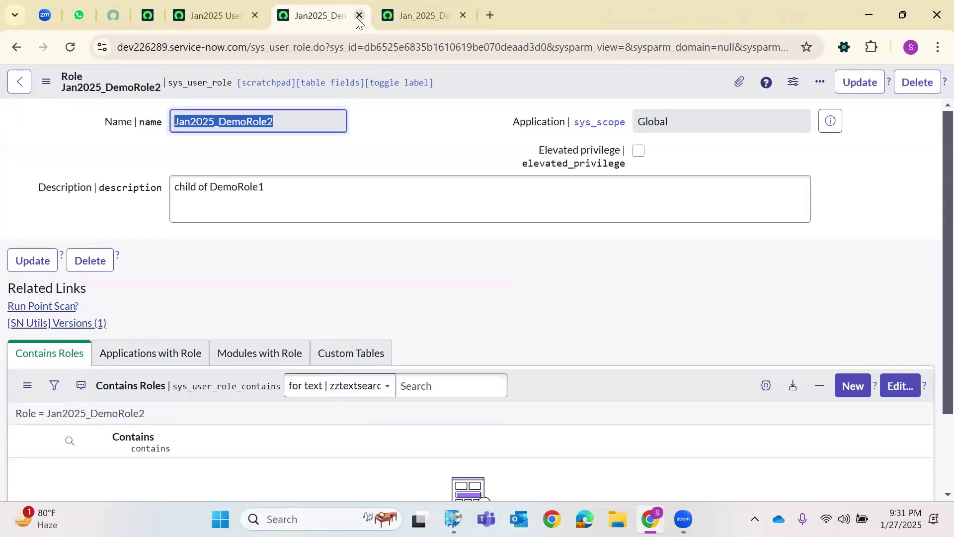
Close the leftover record tabs and go to the ServiceNow home page.
{"action": "left_click", "coordinate": [358, 16]}
{"action": "left_click", "coordinate": [358, 16]}
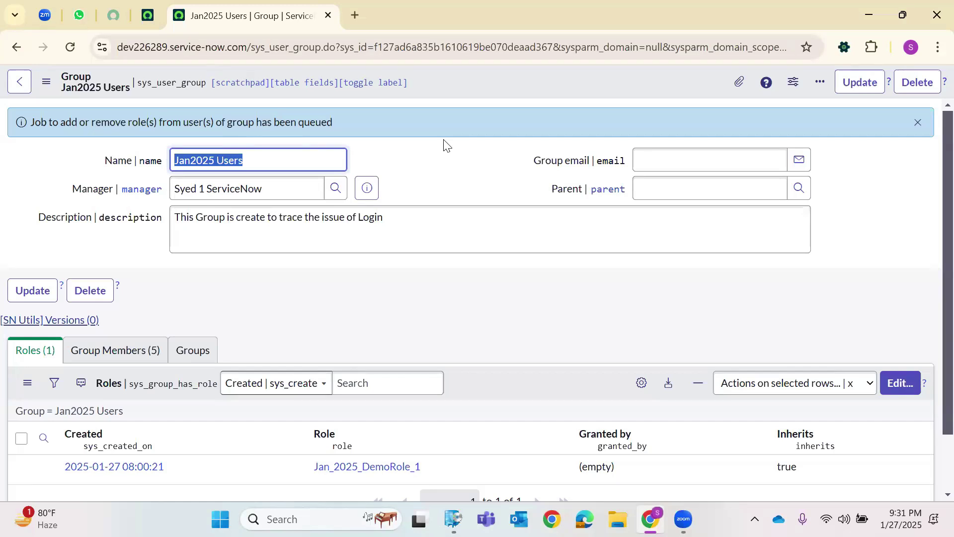
{"action": "left_click", "coordinate": [147, 15]}
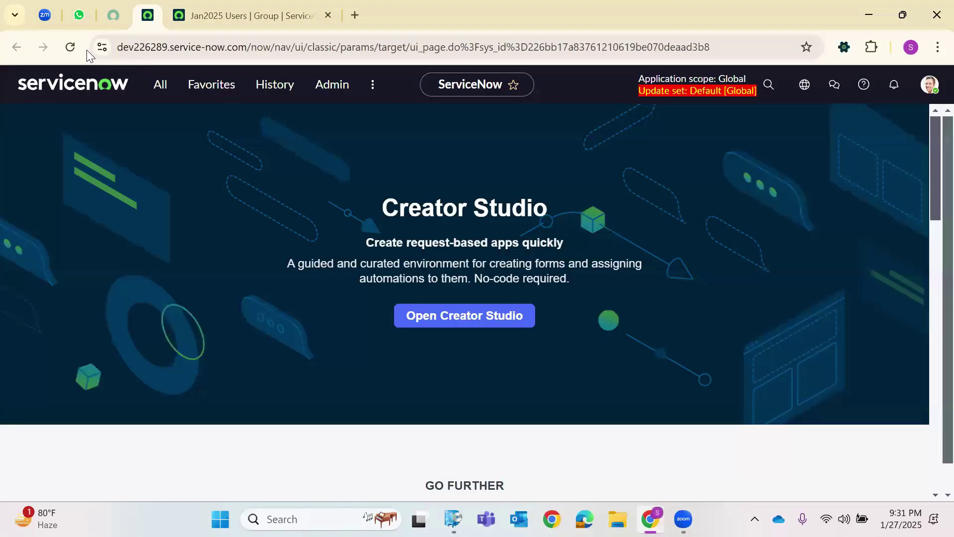
{"action": "left_click", "coordinate": [101, 82]}
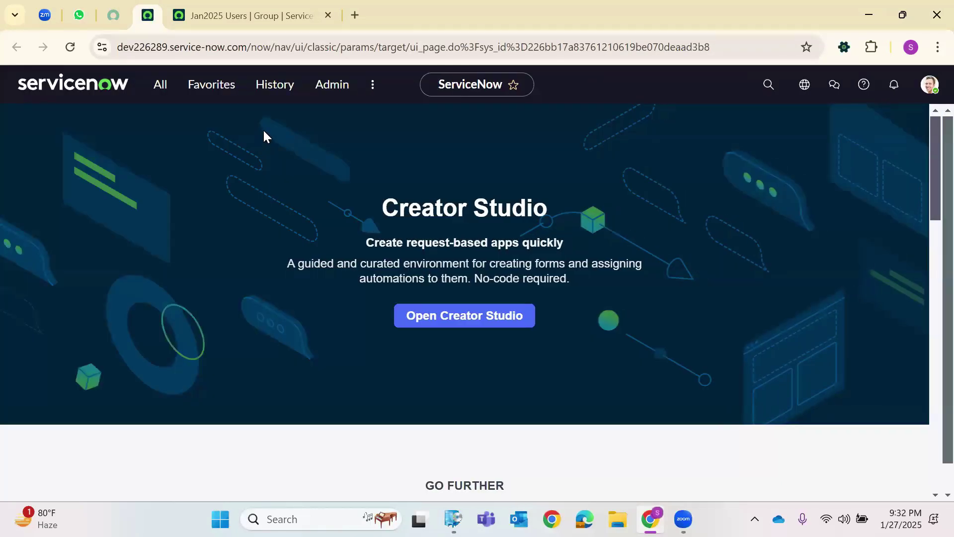
Filter the All menu for 'Groups' and open the Groups list in a new tab.
{"action": "left_click", "coordinate": [166, 92]}
{"action": "type", "text": "Gr"}
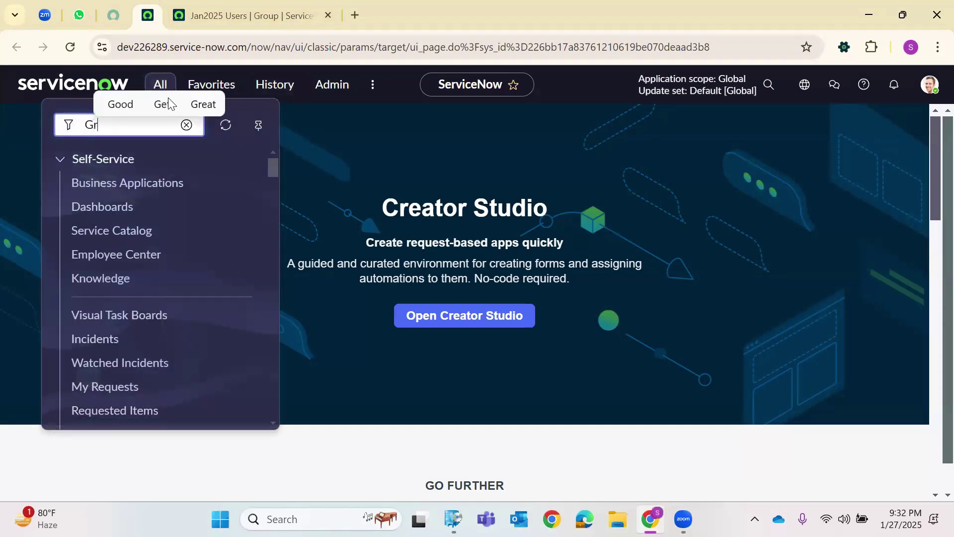
{"action": "type", "text": "oups"}
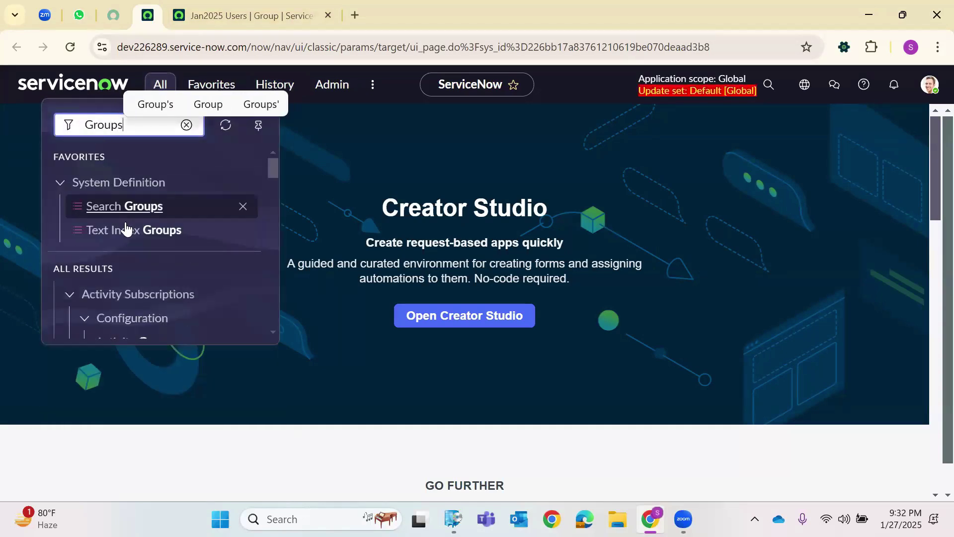
{"action": "scroll", "coordinate": [125, 231], "scroll_direction": "down", "scroll_amount": 10}
{"action": "scroll", "coordinate": [126, 240], "scroll_direction": "down", "scroll_amount": 15}
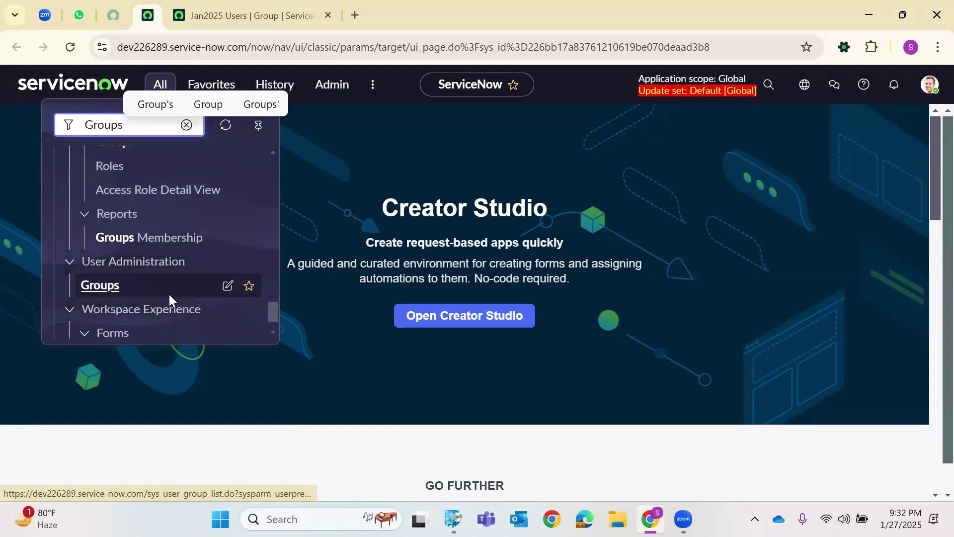
{"action": "right_click", "coordinate": [108, 291]}
{"action": "left_click", "coordinate": [224, 86]}
{"action": "left_click", "coordinate": [152, 88]}
{"action": "right_click", "coordinate": [107, 289]}
{"action": "left_click", "coordinate": [234, 85]}
{"action": "left_click", "coordinate": [502, 13]}
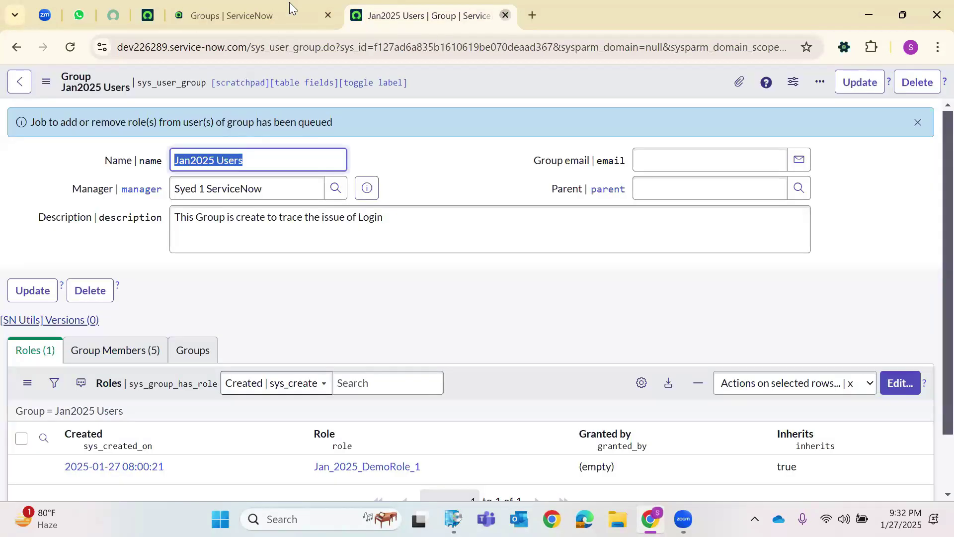
Save a new group 'Feb 2025' with description 'Child of Jan 2025'.
{"action": "key", "text": "ctrl+w"}
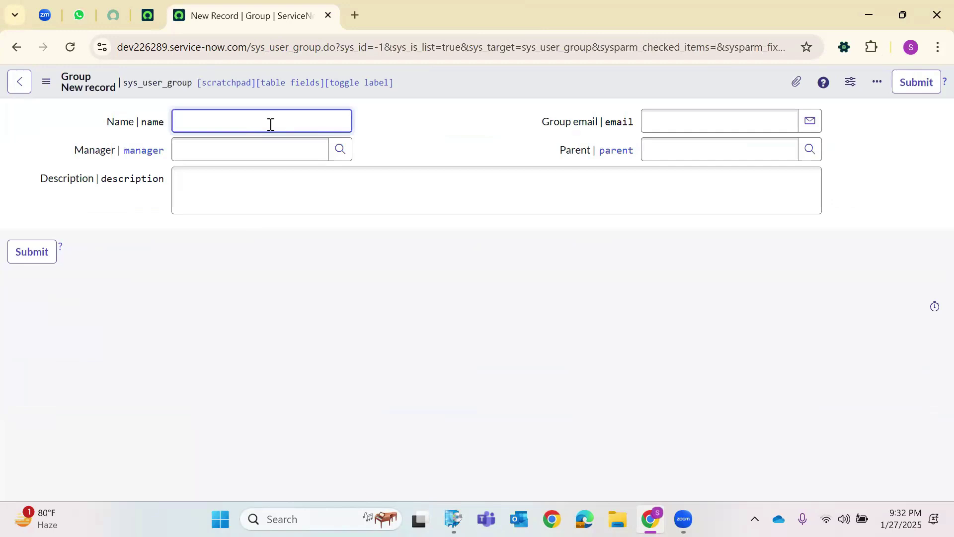
{"action": "type", "text": "an"}
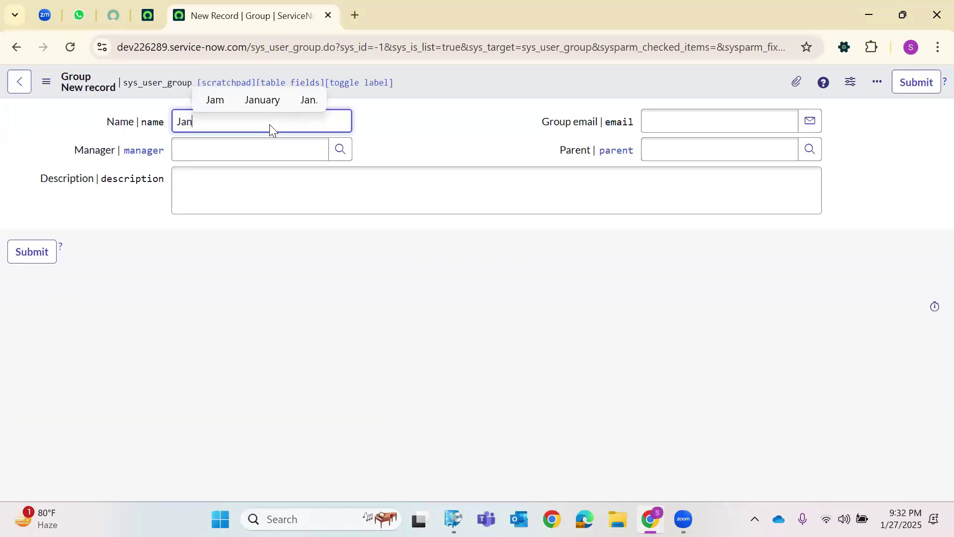
{"action": "key", "text": "BackSpace"}
{"action": "key", "text": "BackSpace"}
{"action": "key", "text": "BackSpace"}
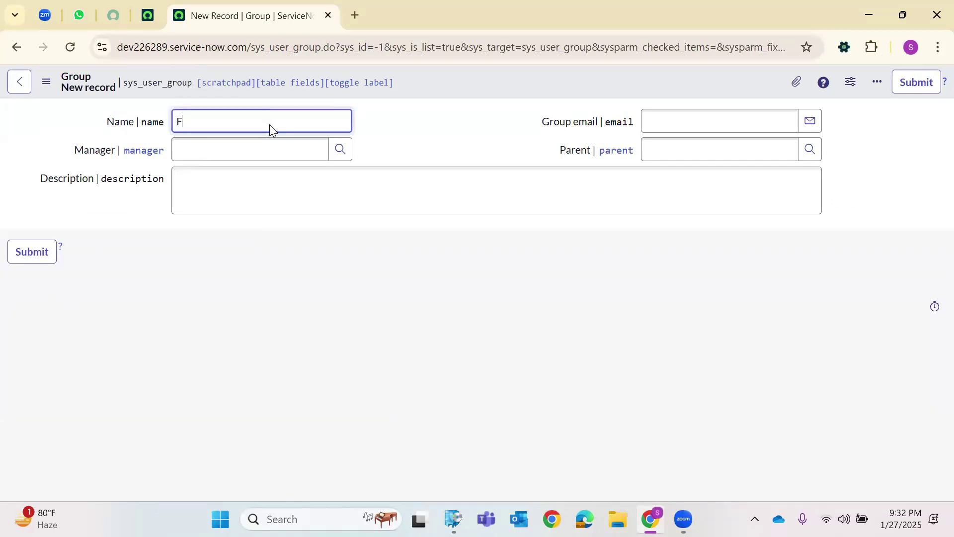
{"action": "type", "text": "Feb 2025"}
{"action": "left_click", "coordinate": [215, 192]}
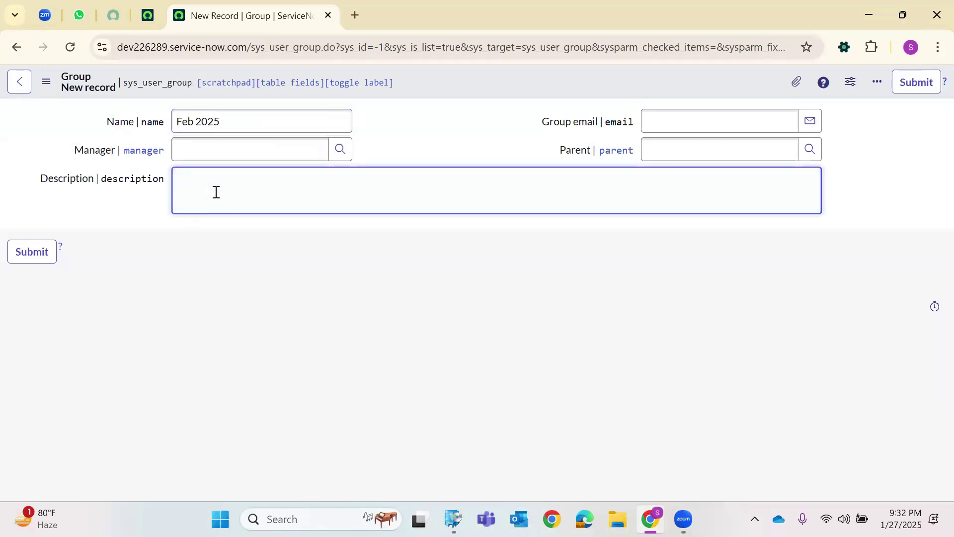
{"action": "type", "text": "Child of Jan 2025"}
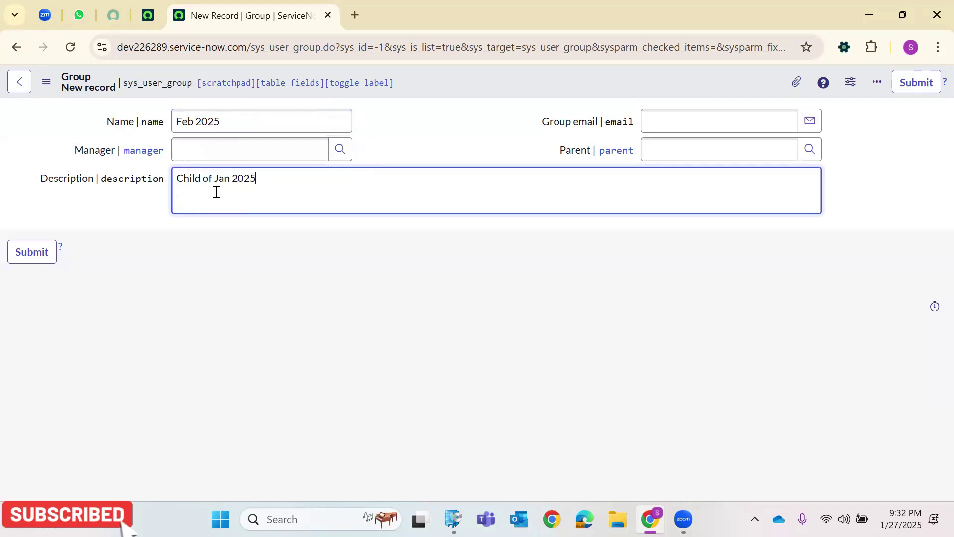
{"action": "right_click", "coordinate": [439, 87]}
{"action": "left_click", "coordinate": [461, 96]}
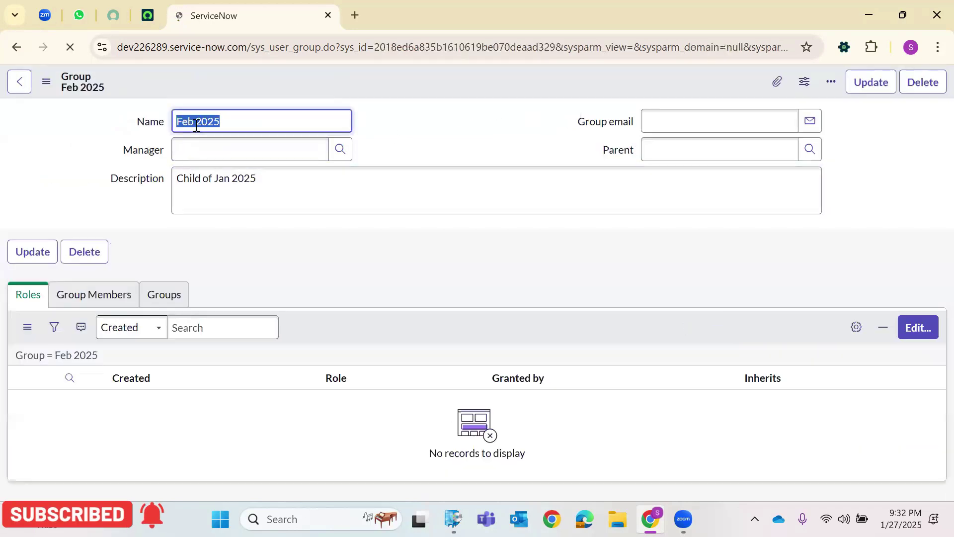
{"action": "triple_click", "coordinate": [201, 178]}
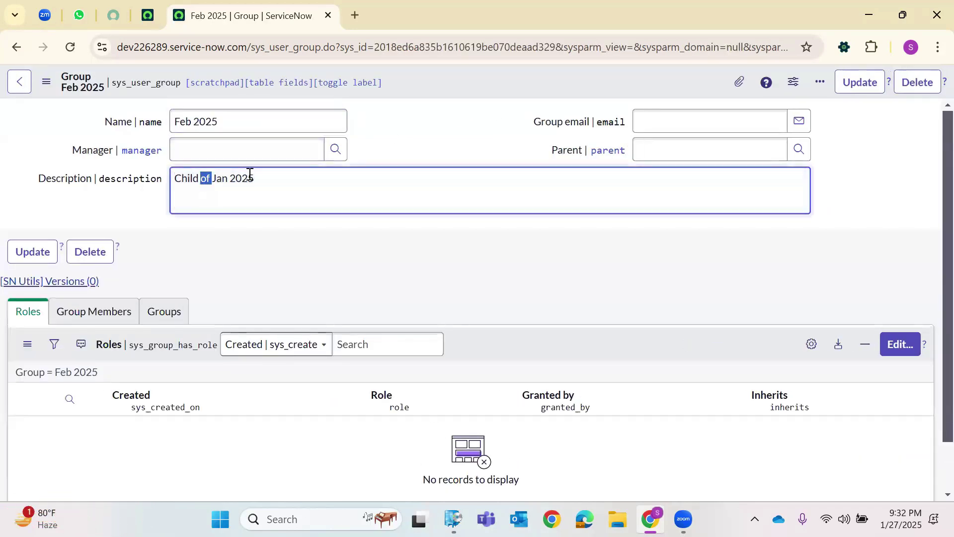
{"action": "left_click", "coordinate": [204, 149]}
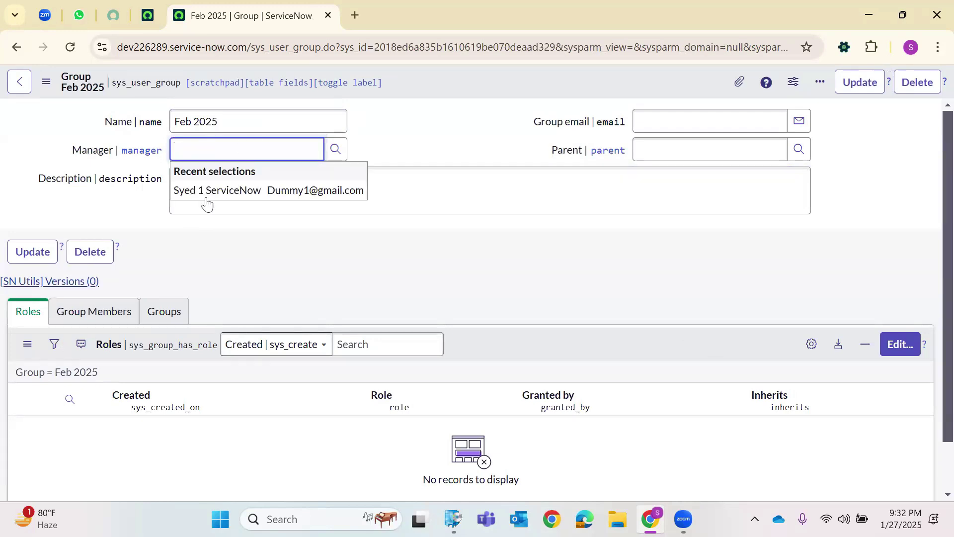
{"action": "left_click", "coordinate": [425, 106]}
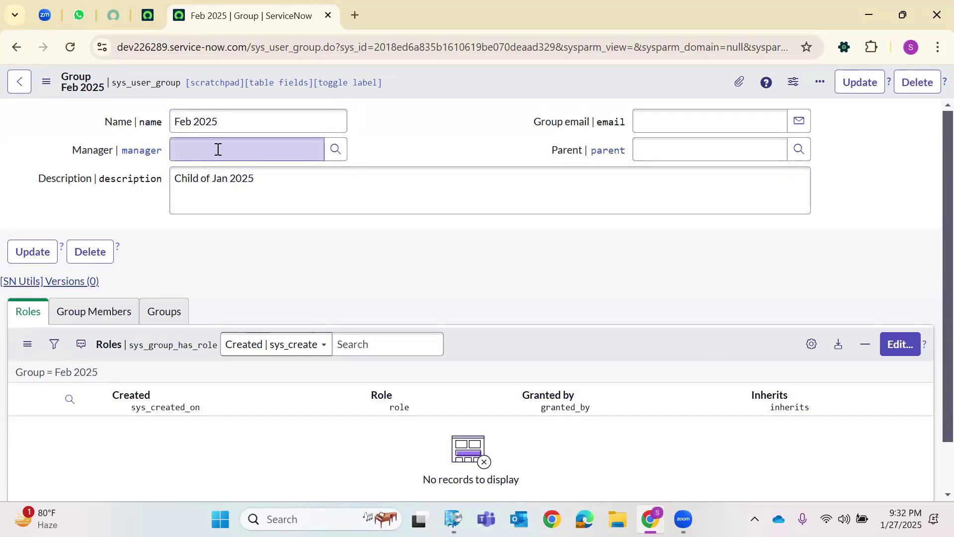
{"action": "left_click", "coordinate": [661, 110]}
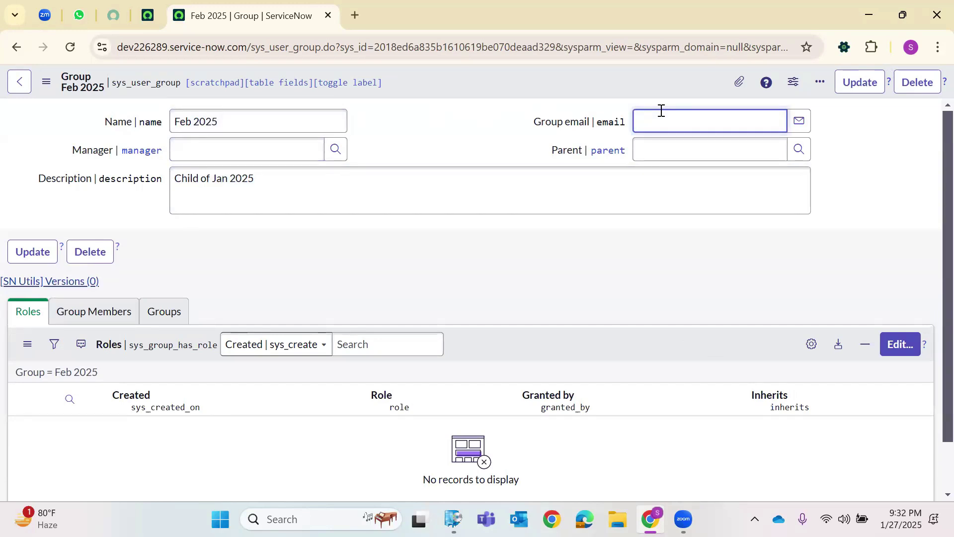
{"action": "triple_click", "coordinate": [648, 125]}
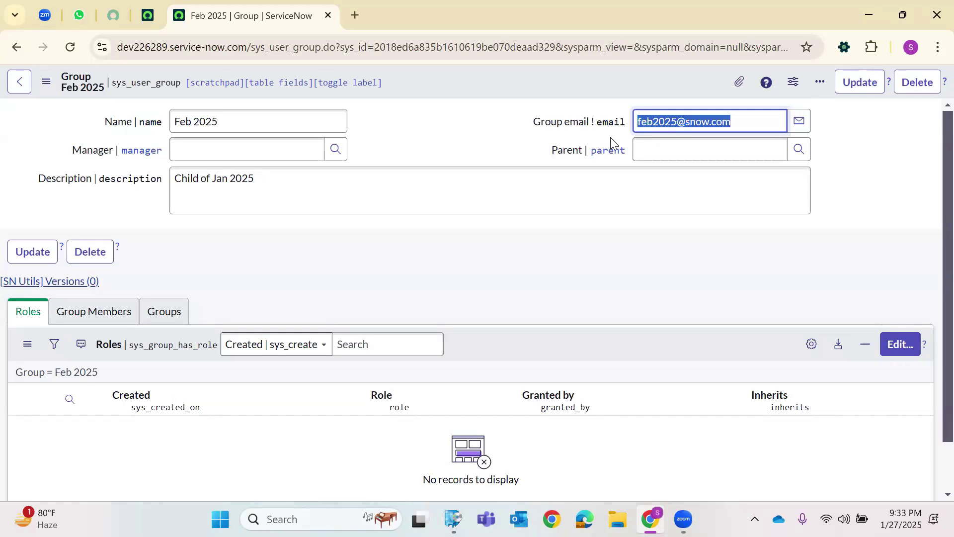
{"action": "right_click", "coordinate": [516, 95]}
{"action": "left_click", "coordinate": [571, 105]}
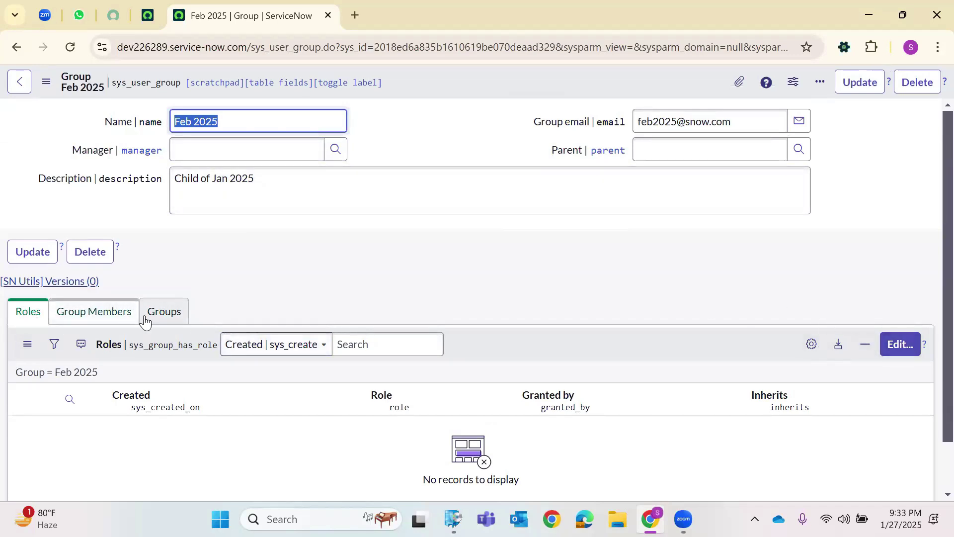
Check that Feb 2025's Group Members, Groups and Roles lists are all empty.
{"action": "left_click", "coordinate": [126, 311]}
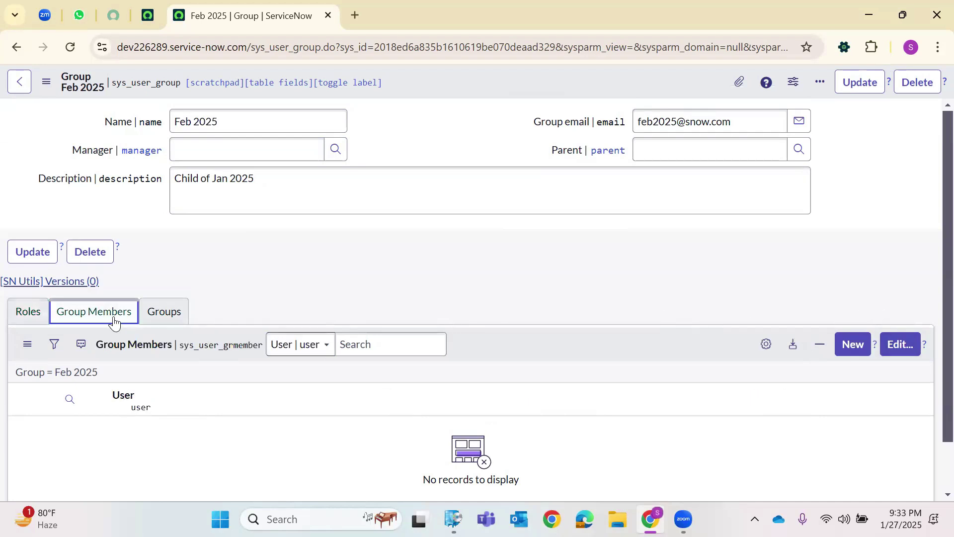
{"action": "left_click", "coordinate": [171, 313]}
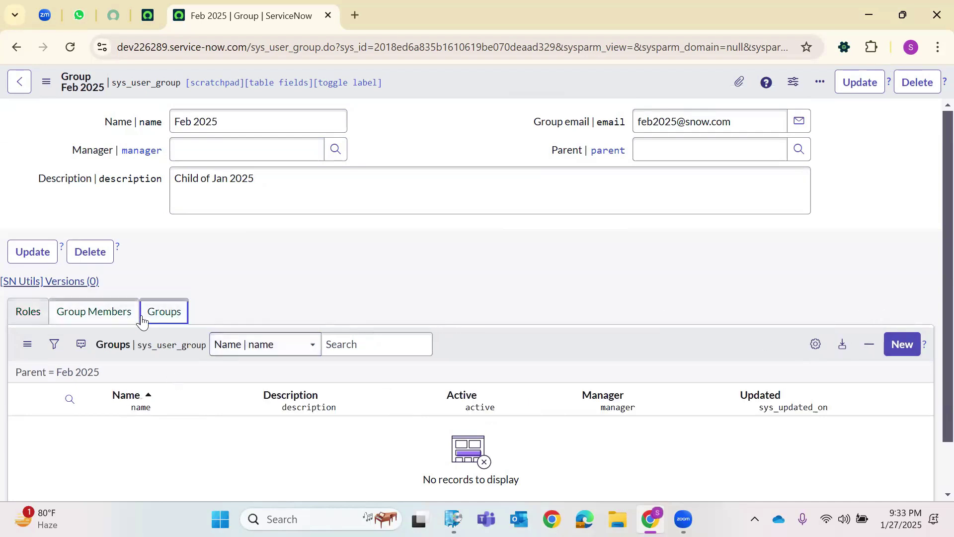
{"action": "left_click", "coordinate": [45, 320]}
{"action": "triple_click", "coordinate": [200, 124]}
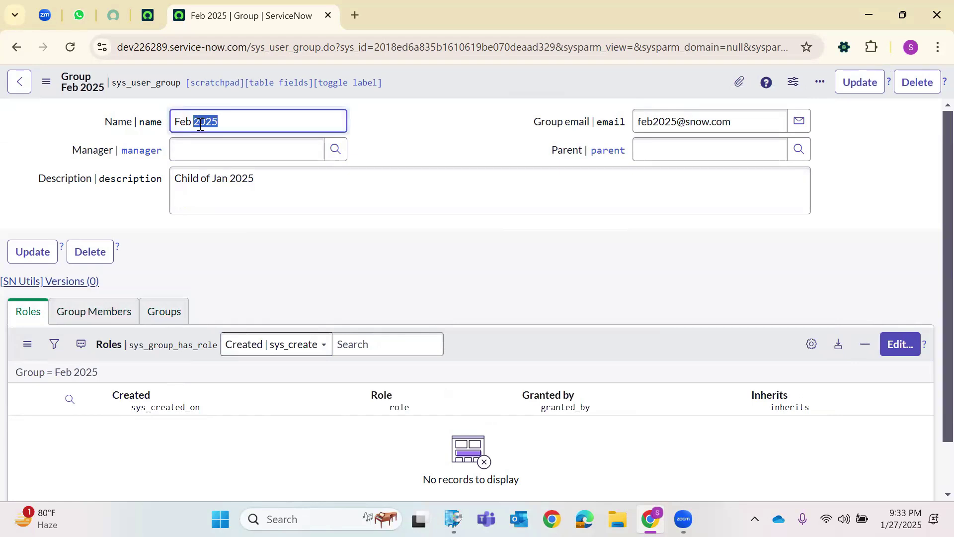
{"action": "triple_click", "coordinate": [239, 182]}
{"action": "left_click", "coordinate": [156, 24]}
Filter the navigator for 'Groups' and open the Groups module in a new tab.
{"action": "left_click", "coordinate": [265, 92]}
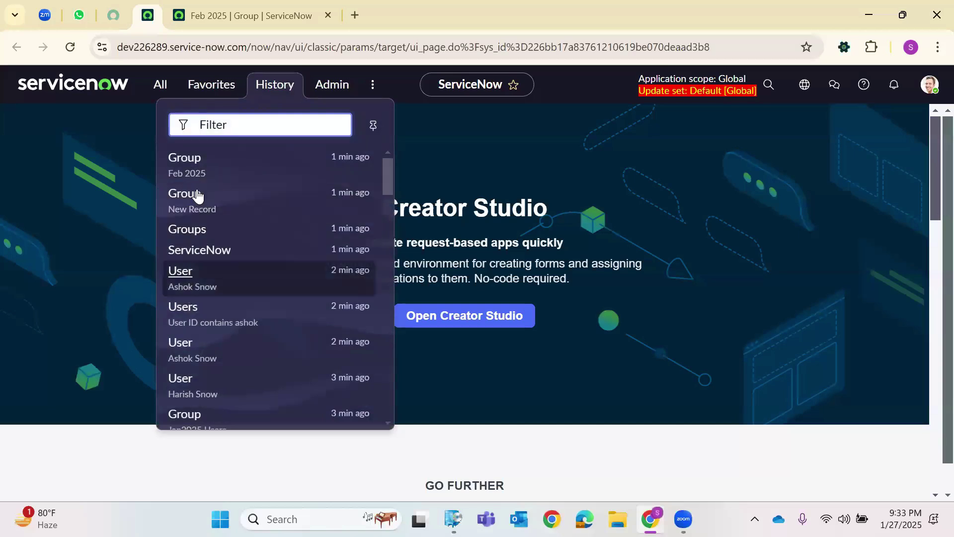
{"action": "scroll", "coordinate": [196, 289], "scroll_direction": "down", "scroll_amount": 3}
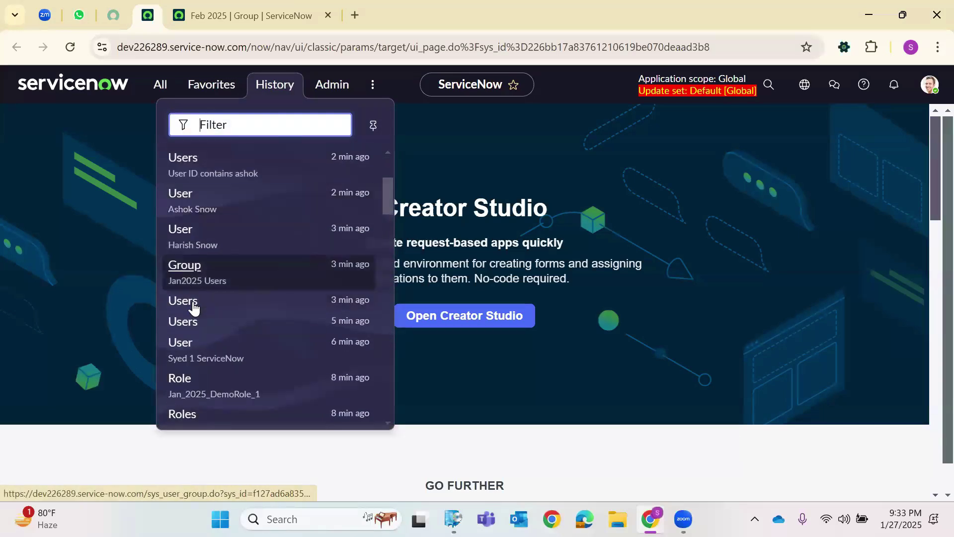
{"action": "scroll", "coordinate": [187, 294], "scroll_direction": "up", "scroll_amount": 3}
{"action": "left_click", "coordinate": [160, 85]}
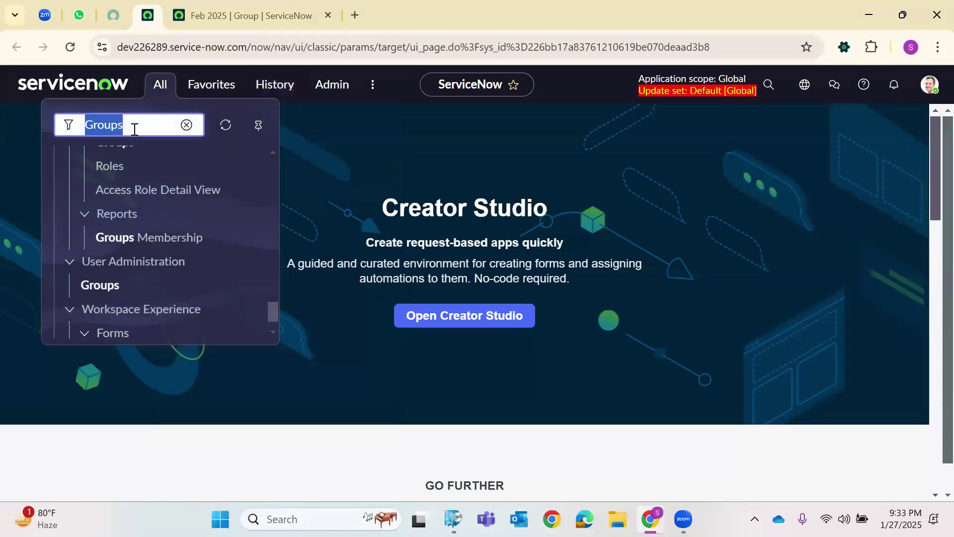
{"action": "right_click", "coordinate": [110, 285]}
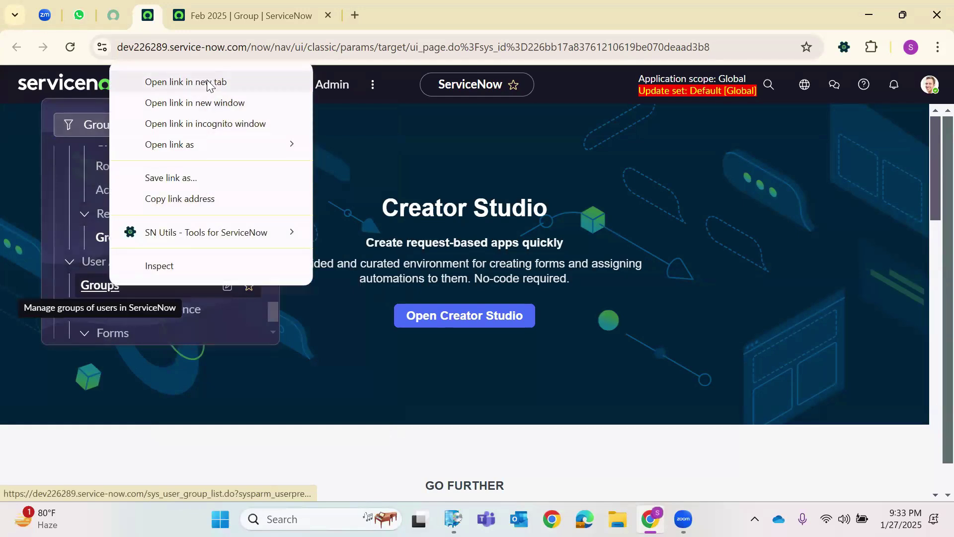
{"action": "left_click", "coordinate": [211, 86]}
Sort the Groups list by Updated and open the Jan2025 Users group record.
{"action": "left_click_drag", "start_coordinate": [286, 4], "coordinate": [463, 5]}
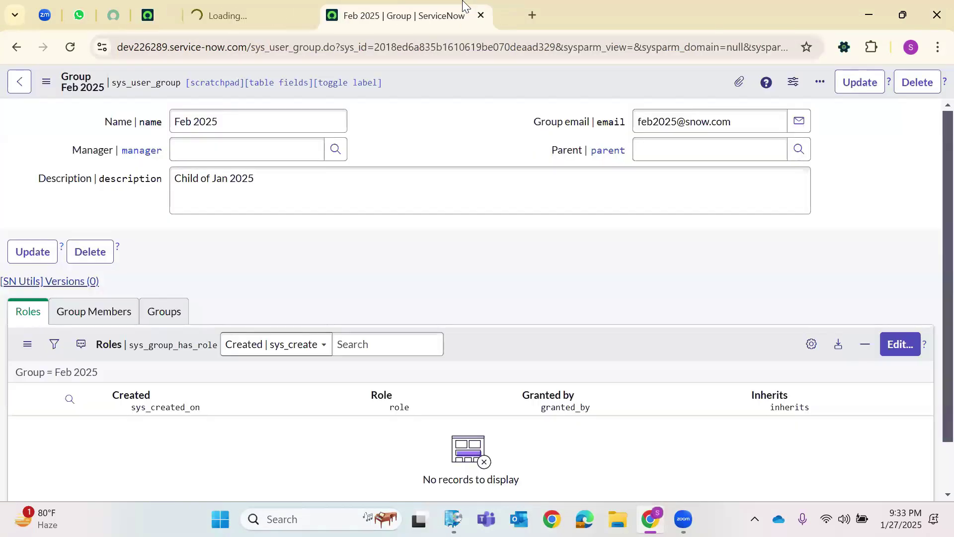
{"action": "left_click", "coordinate": [238, 15]}
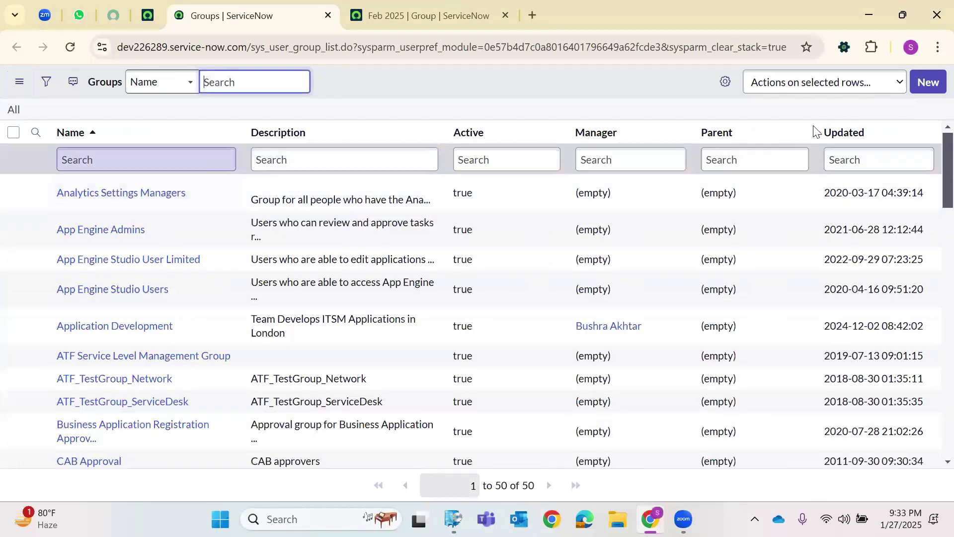
{"action": "left_click", "coordinate": [927, 83]}
{"action": "left_click", "coordinate": [16, 47]}
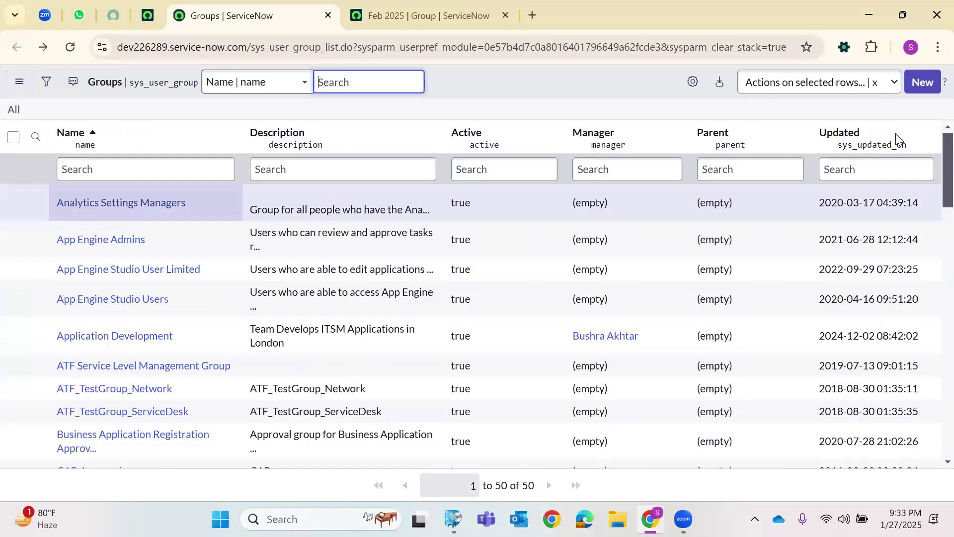
{"action": "left_click", "coordinate": [922, 134]}
{"action": "left_click", "coordinate": [801, 163]}
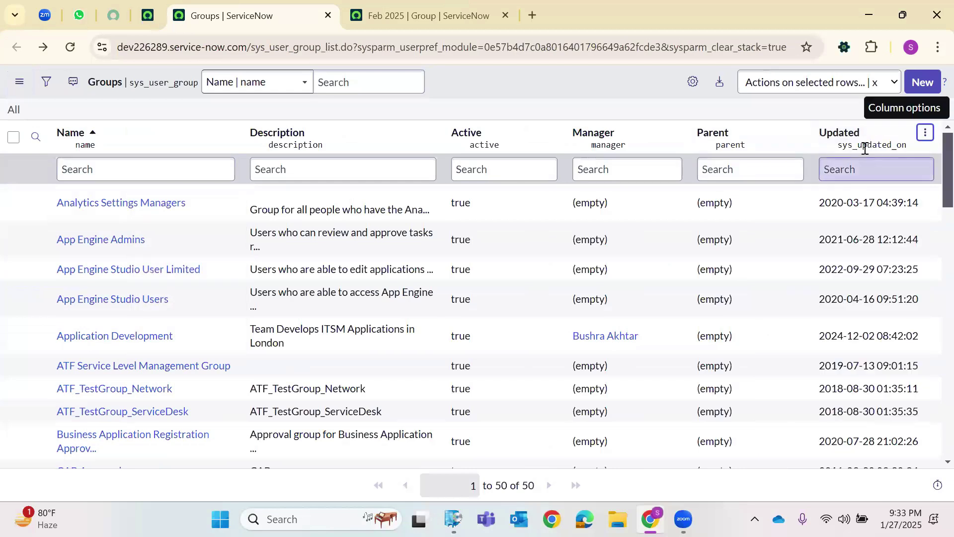
{"action": "left_click", "coordinate": [86, 206]}
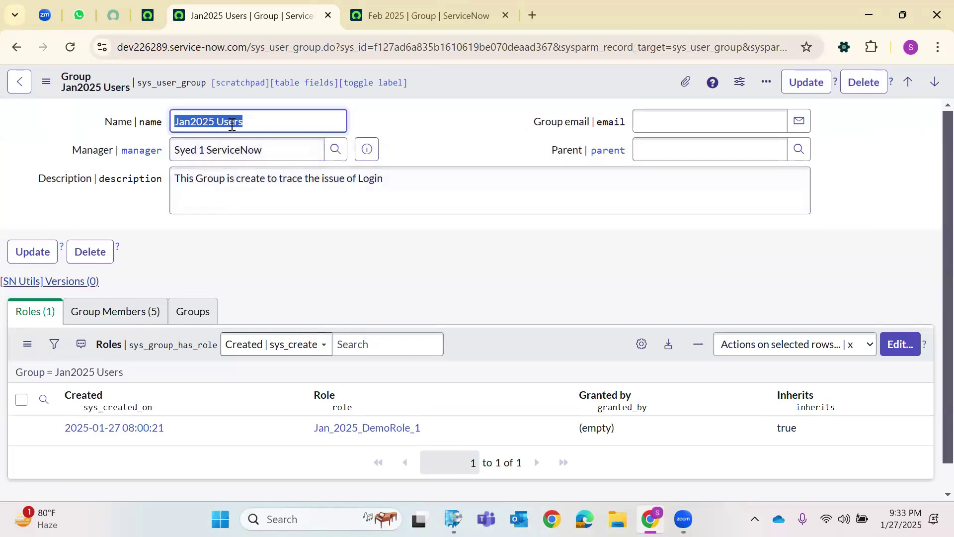
{"action": "left_click", "coordinate": [399, 117]}
Copy the name Jan2025 Users, set it as Feb 2025's Parent group, and save.
{"action": "triple_click", "coordinate": [229, 125]}
{"action": "right_click", "coordinate": [206, 120]}
{"action": "left_click", "coordinate": [393, 25]}
{"action": "left_click", "coordinate": [655, 157]}
{"action": "right_click", "coordinate": [673, 173]}
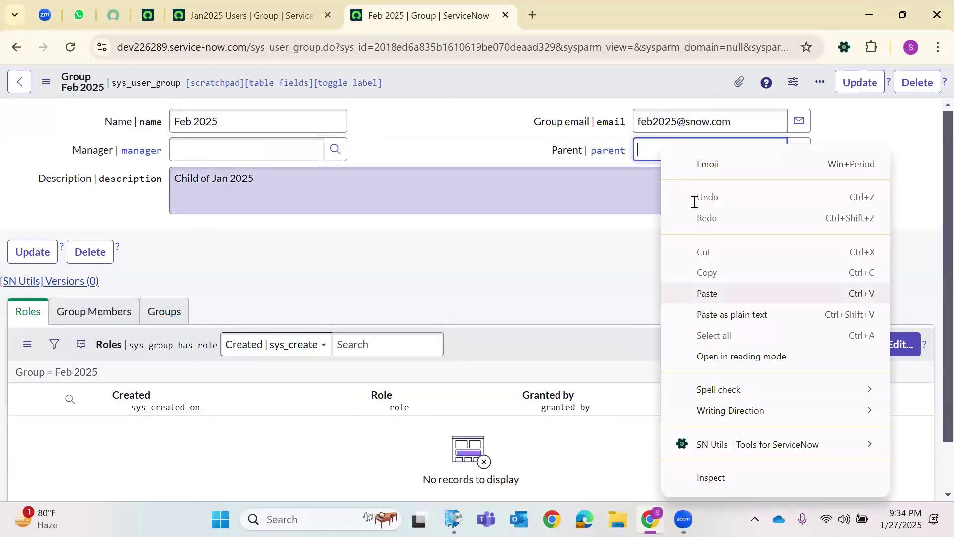
{"action": "left_click", "coordinate": [707, 294]}
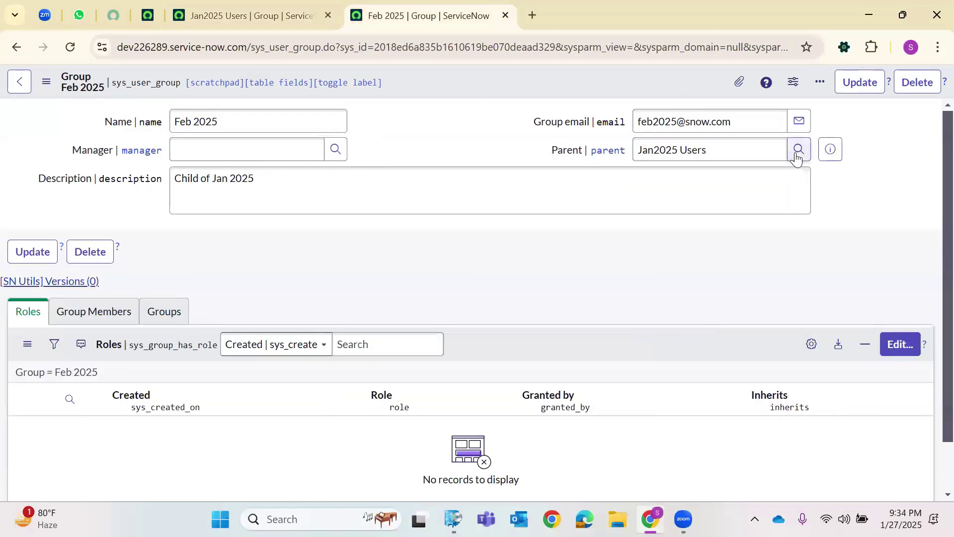
{"action": "left_click", "coordinate": [798, 150]}
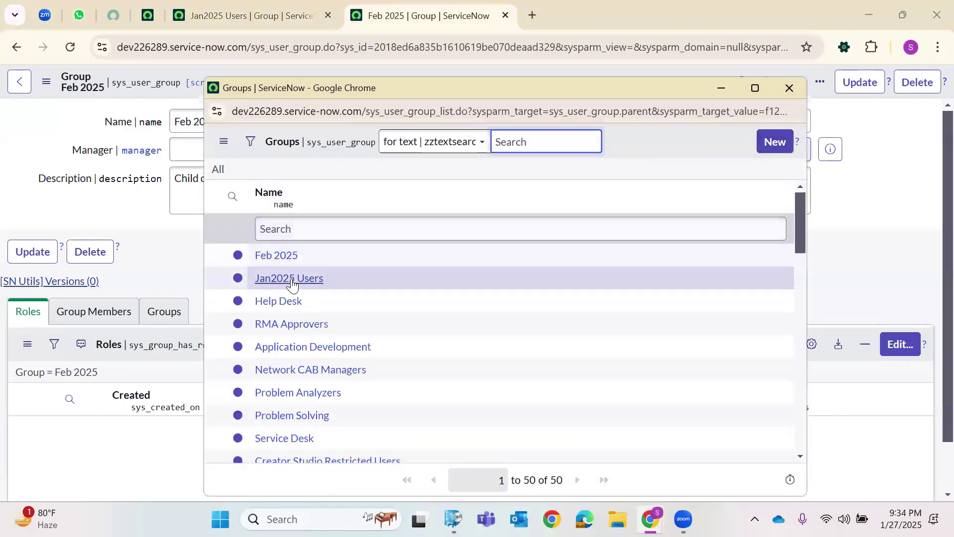
{"action": "left_click", "coordinate": [288, 280]}
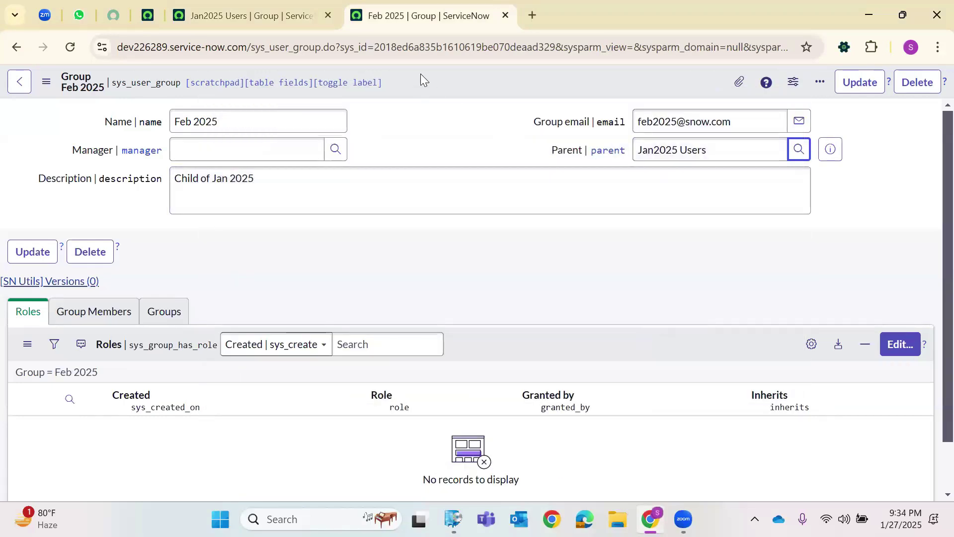
{"action": "right_click", "coordinate": [420, 74]}
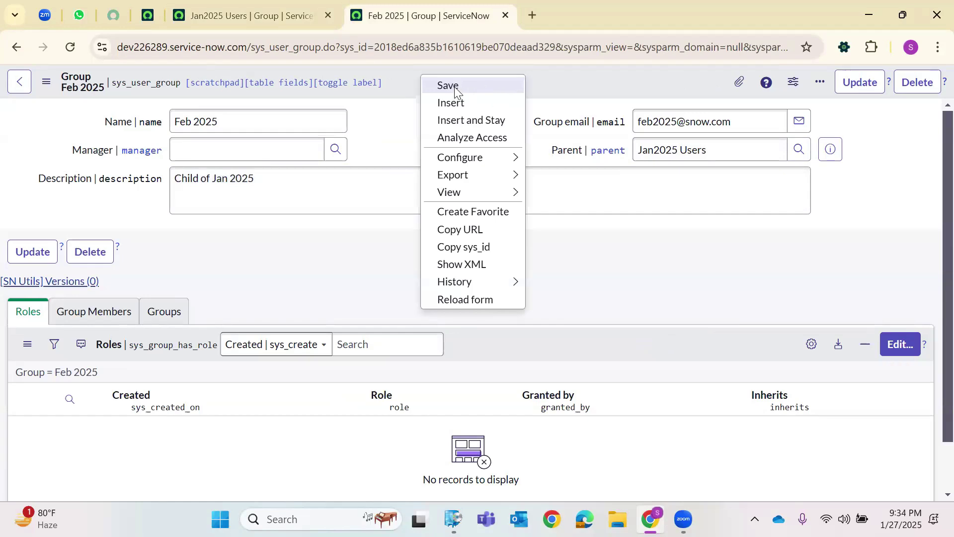
{"action": "left_click", "coordinate": [454, 87]}
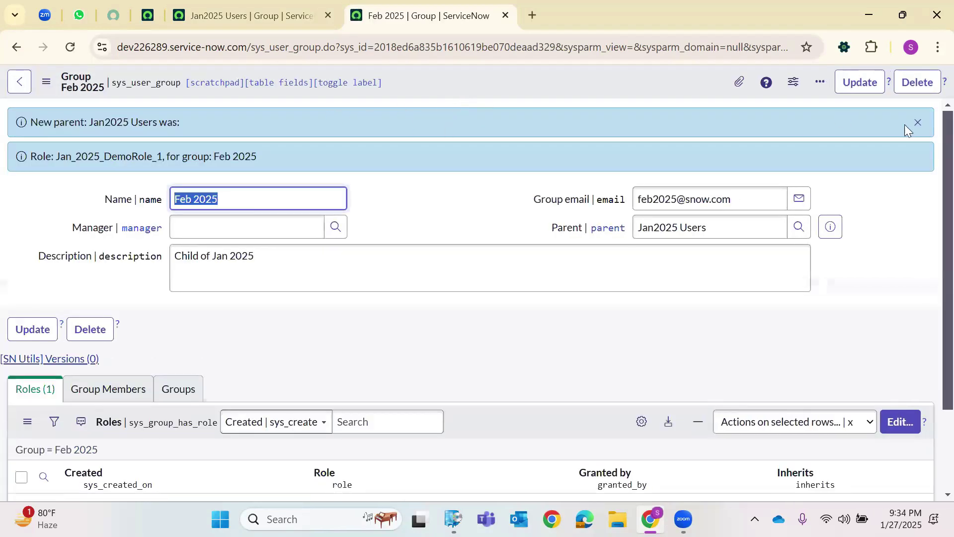
Dismiss the save messages and confirm Feb 2025's Roles list shows inherited Jan_2025_DemoRole_1.
{"action": "left_click", "coordinate": [921, 122]}
{"action": "scroll", "coordinate": [413, 260], "scroll_direction": "down", "scroll_amount": 1}
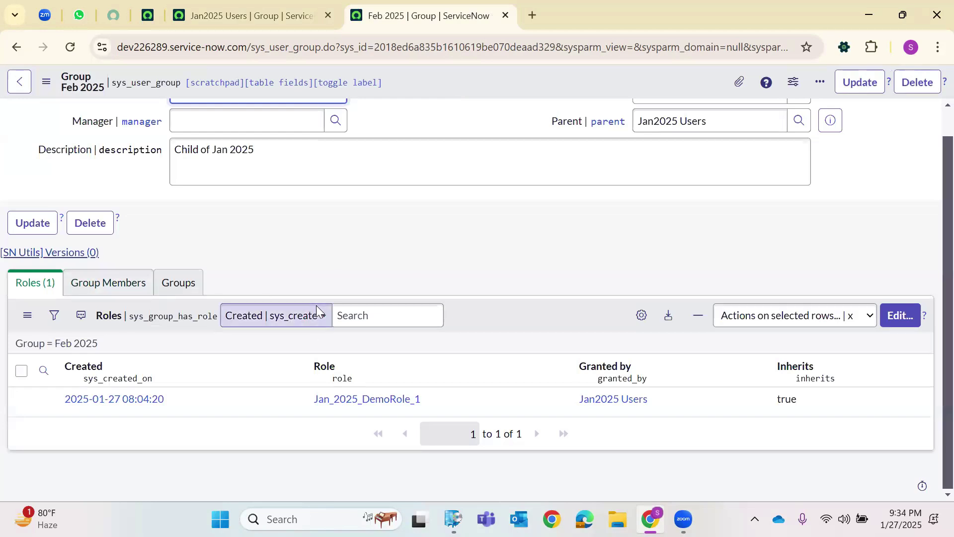
{"action": "scroll", "coordinate": [316, 304], "scroll_direction": "up", "scroll_amount": 1}
{"action": "scroll", "coordinate": [221, 390], "scroll_direction": "down", "scroll_amount": 1}
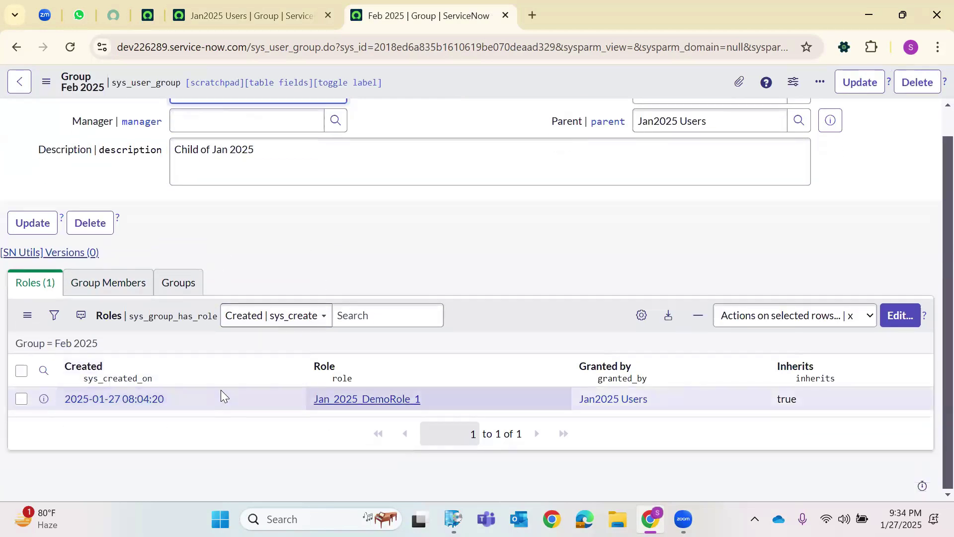
{"action": "left_click_drag", "start_coordinate": [422, 399], "coordinate": [314, 399]}
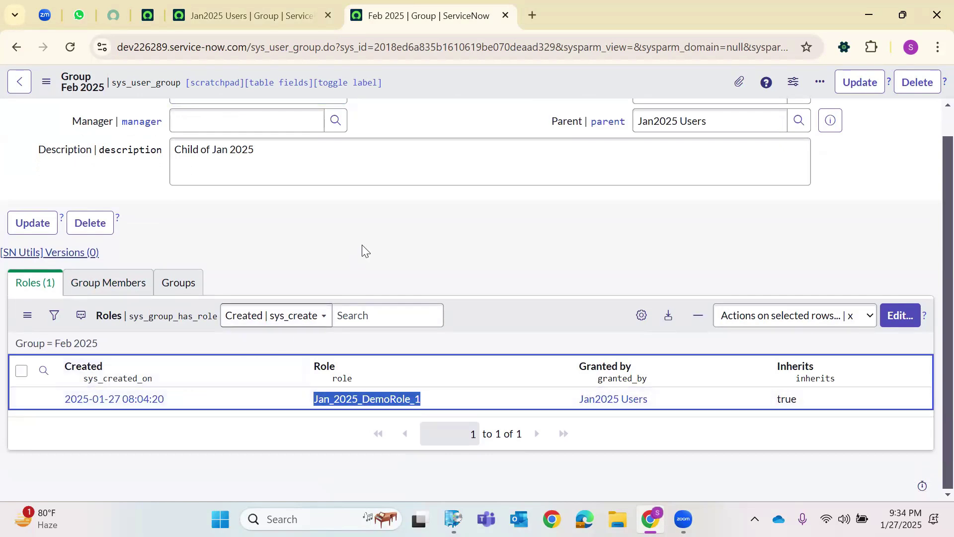
Switch between the Jan2025 Users and Feb 2025 tabs, ending on Jan2025 Users.
{"action": "left_click", "coordinate": [290, 12]}
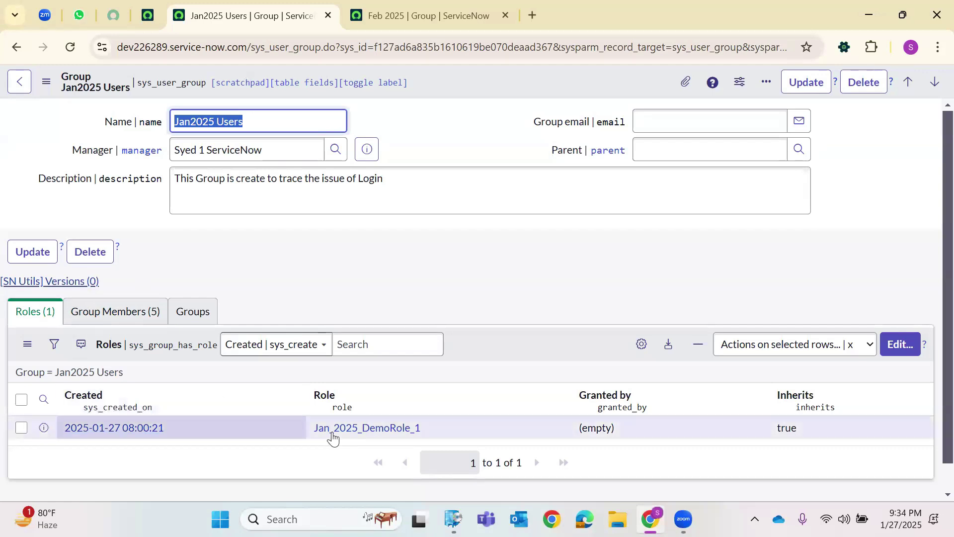
{"action": "key", "text": "ctrl+Tab"}
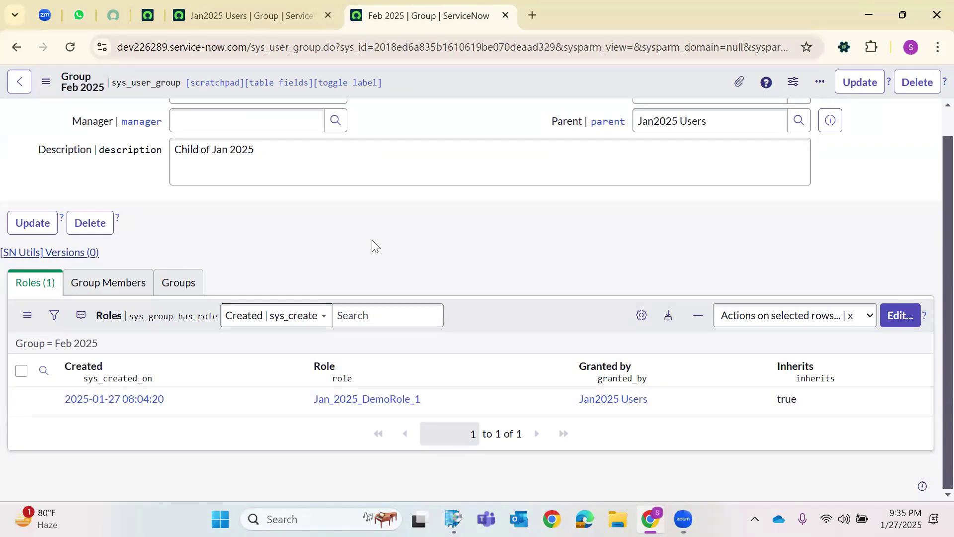
{"action": "scroll", "coordinate": [373, 245], "scroll_direction": "up", "scroll_amount": 1}
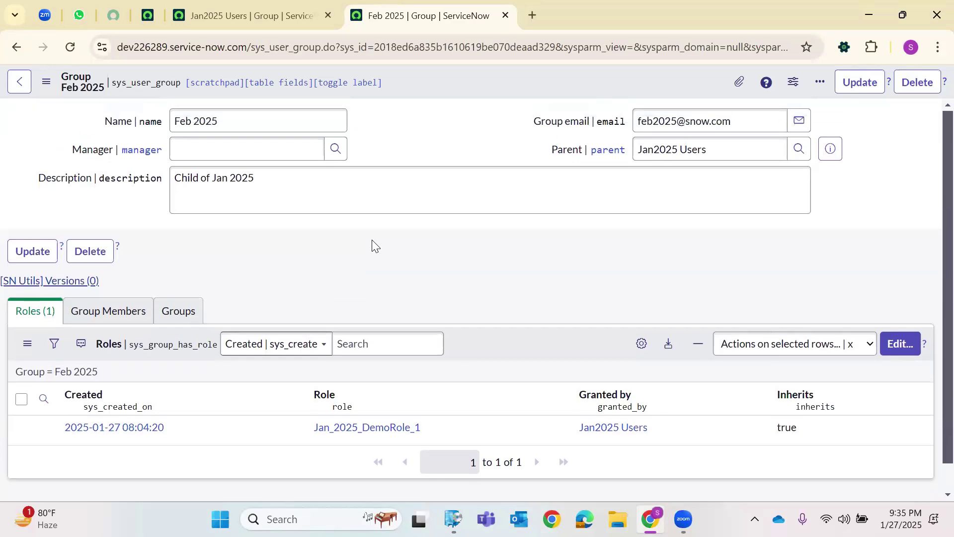
{"action": "scroll", "coordinate": [298, 253], "scroll_direction": "down", "scroll_amount": 1}
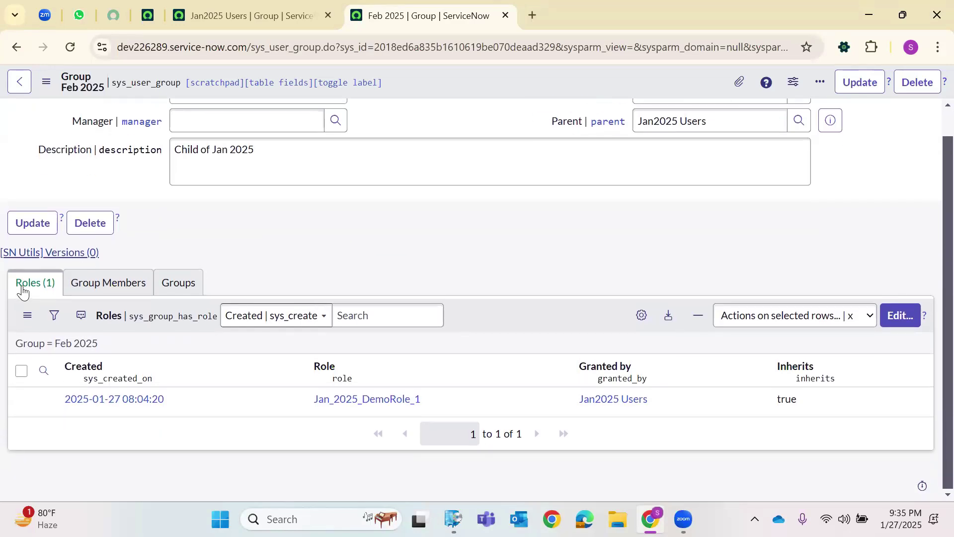
{"action": "key", "text": "ctrl+shift+Tab"}
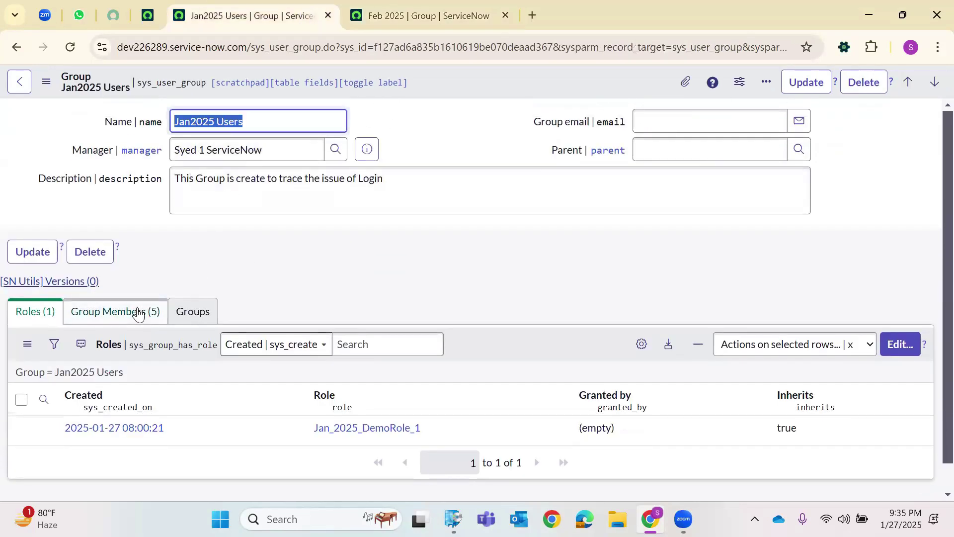
Show Jan2025 Users' members, then Feb 2025's empty members and its inherited role.
{"action": "left_click", "coordinate": [147, 313]}
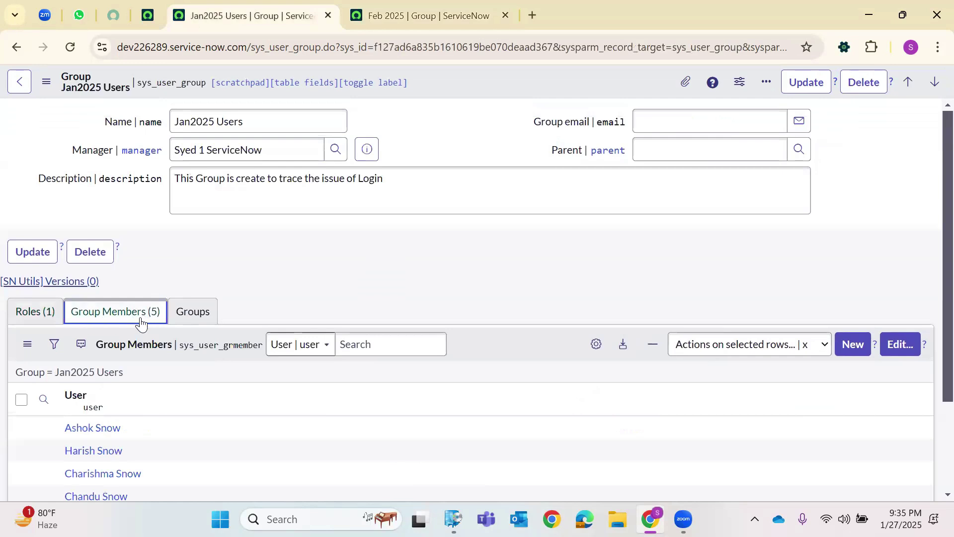
{"action": "key", "text": "ctrl+Tab"}
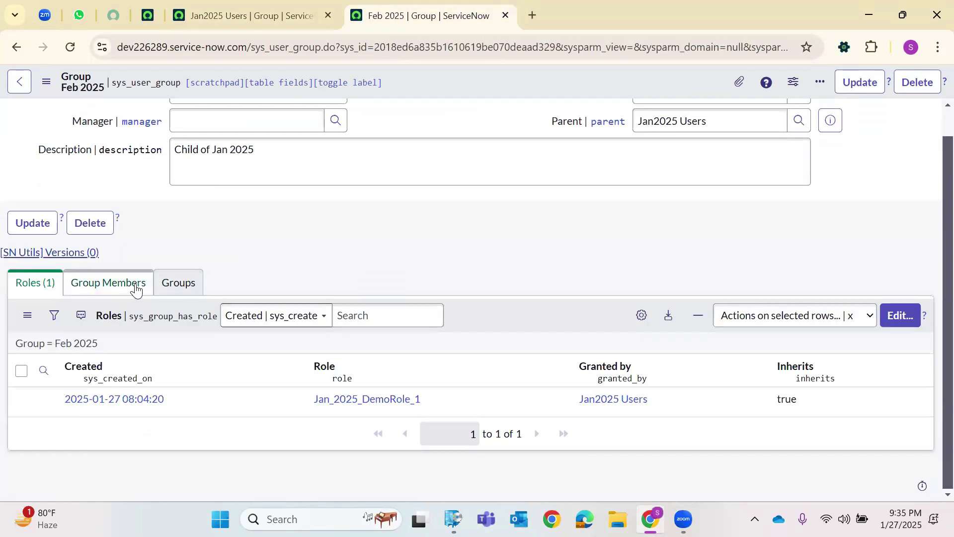
{"action": "left_click", "coordinate": [132, 284]}
{"action": "left_click", "coordinate": [37, 283]}
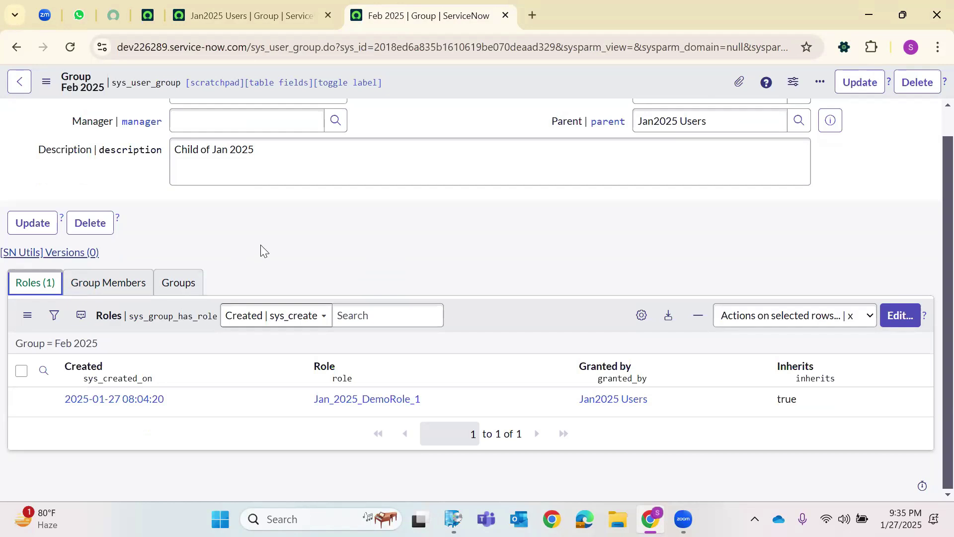
{"action": "scroll", "coordinate": [303, 245], "scroll_direction": "up", "scroll_amount": 1}
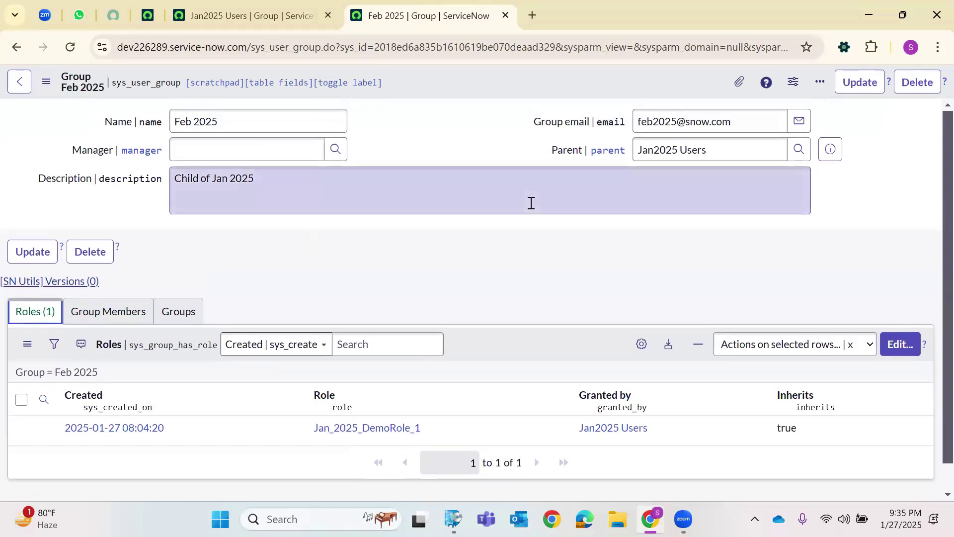
Review the Jan2025 Users group's Roles and Group Members lists.
{"action": "left_click", "coordinate": [242, 12]}
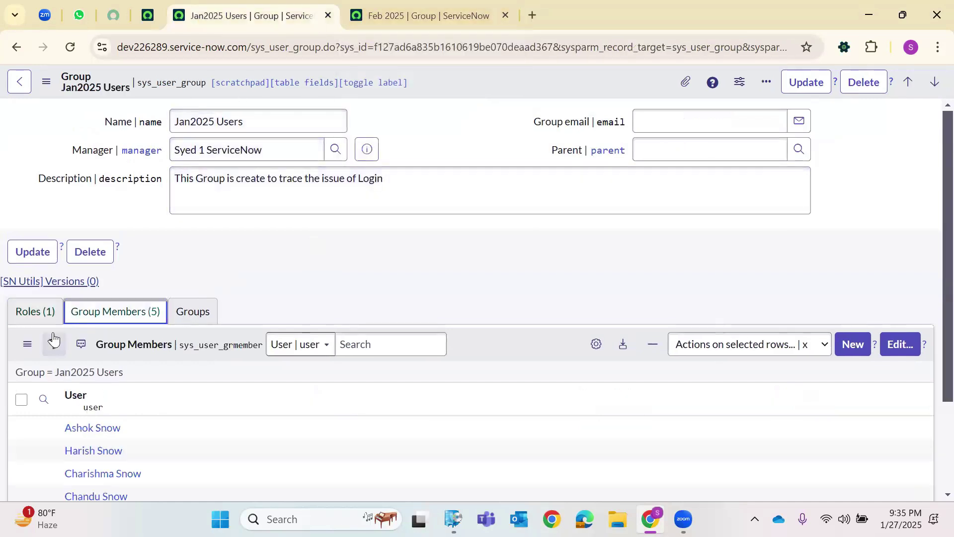
{"action": "scroll", "coordinate": [130, 354], "scroll_direction": "down", "scroll_amount": 2}
{"action": "scroll", "coordinate": [141, 328], "scroll_direction": "up", "scroll_amount": 2}
{"action": "scroll", "coordinate": [141, 327], "scroll_direction": "down", "scroll_amount": 2}
{"action": "scroll", "coordinate": [257, 207], "scroll_direction": "up", "scroll_amount": 2}
{"action": "left_click", "coordinate": [29, 314]}
{"action": "left_click", "coordinate": [94, 318]}
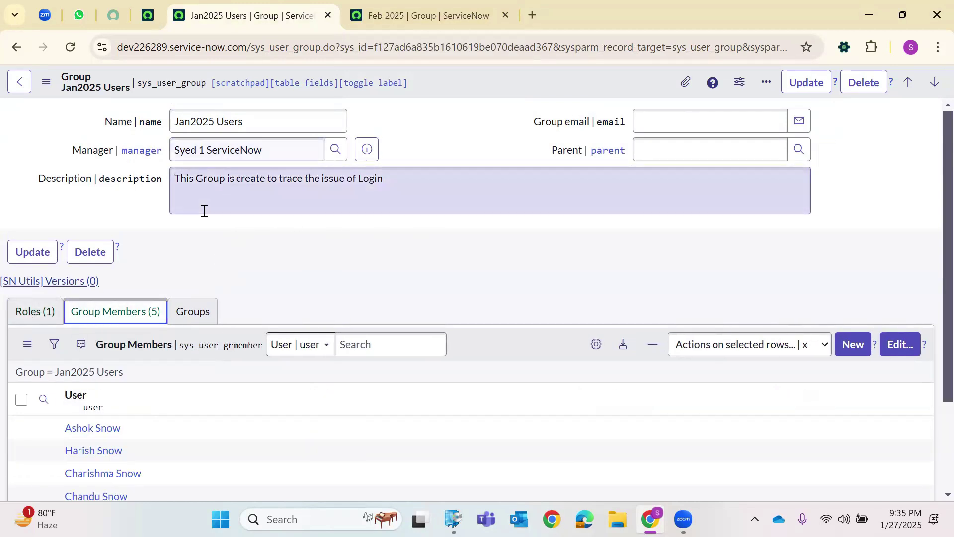
Compare Jan2025 Users' roles with Feb 2025, ending on Feb 2025's empty member list.
{"action": "left_click", "coordinate": [405, 4]}
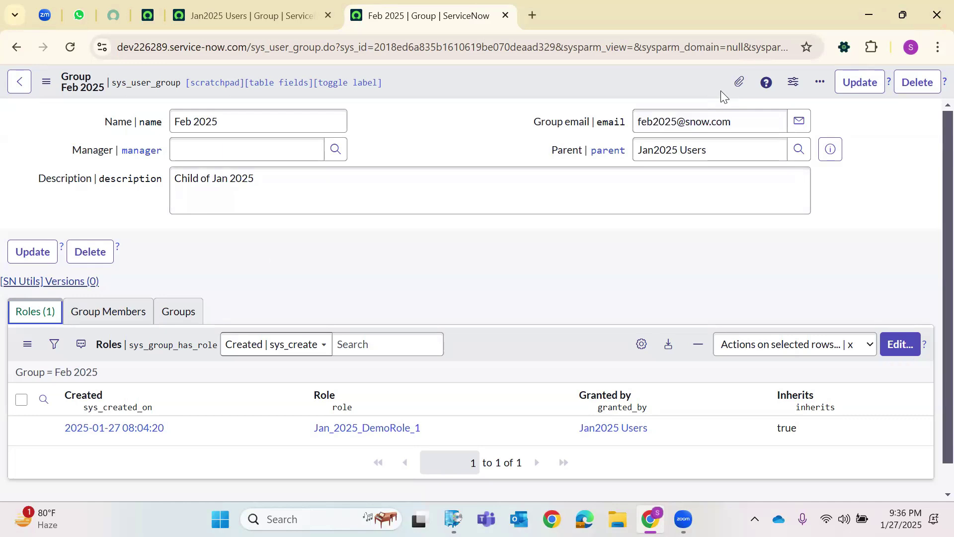
{"action": "left_click", "coordinate": [250, 7]}
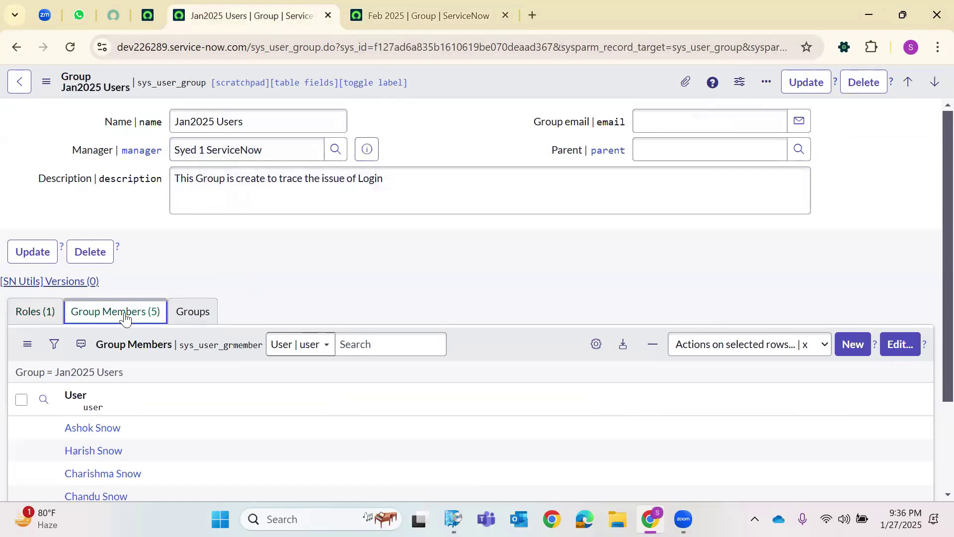
{"action": "left_click", "coordinate": [44, 318]}
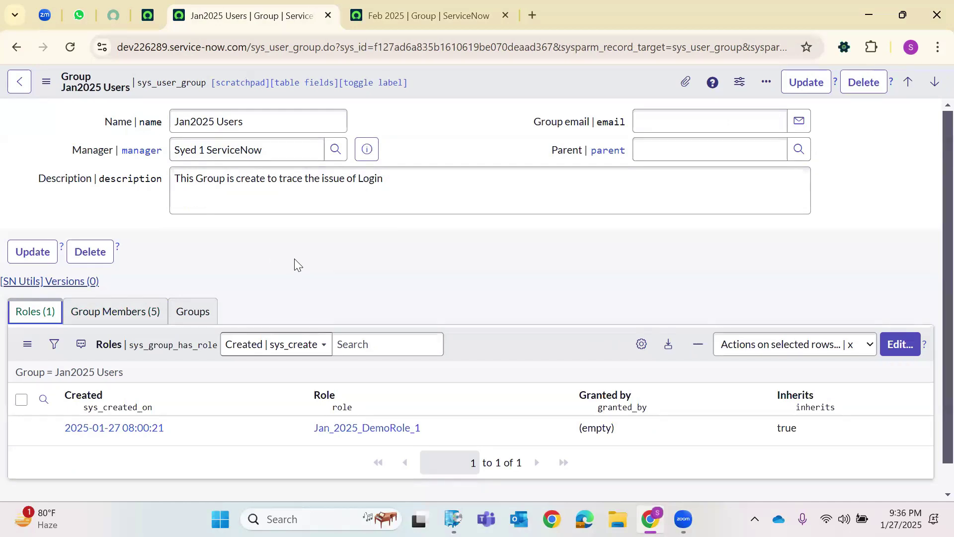
{"action": "left_click", "coordinate": [432, 18]}
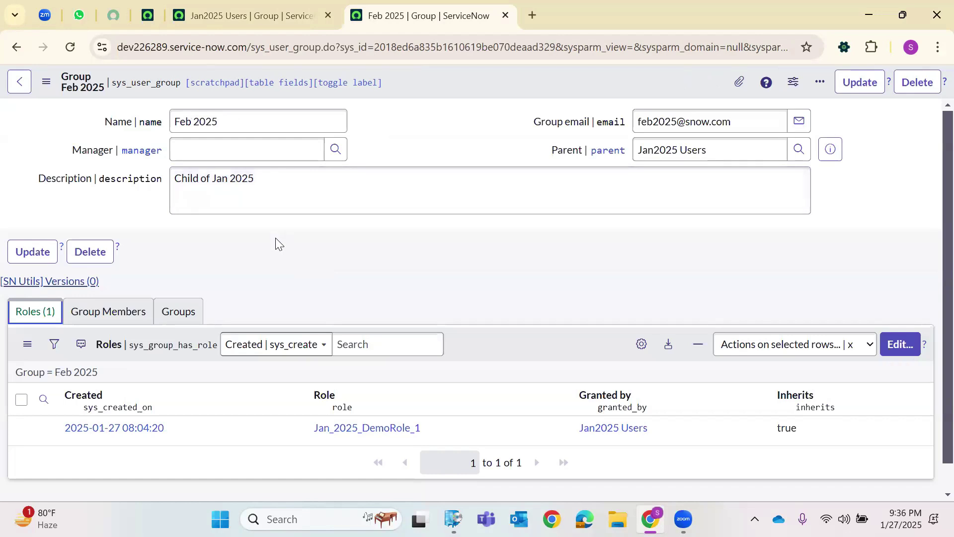
{"action": "left_click", "coordinate": [131, 312]}
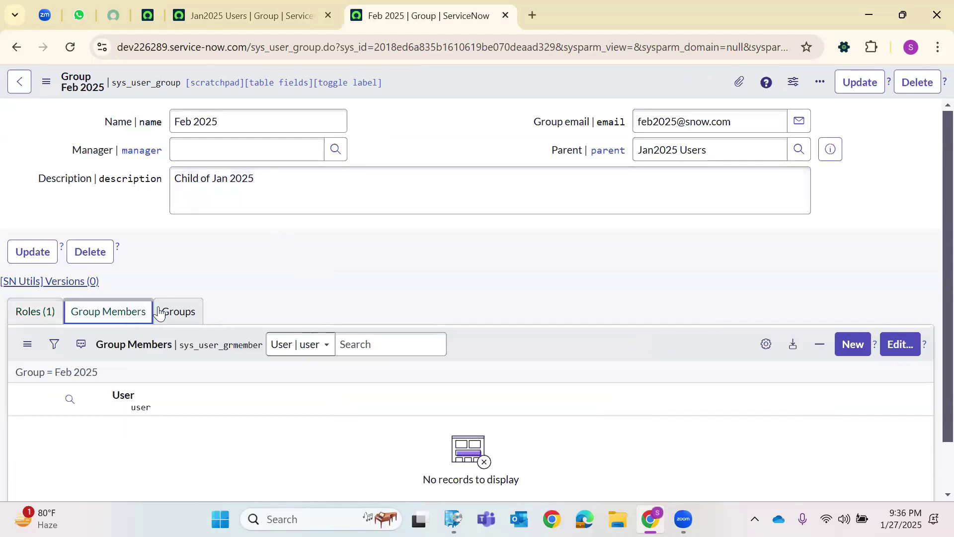
Review the Feb 2025 group's roles and members, comparing them with the Jan2025 Users group.
{"action": "left_click", "coordinate": [47, 312]}
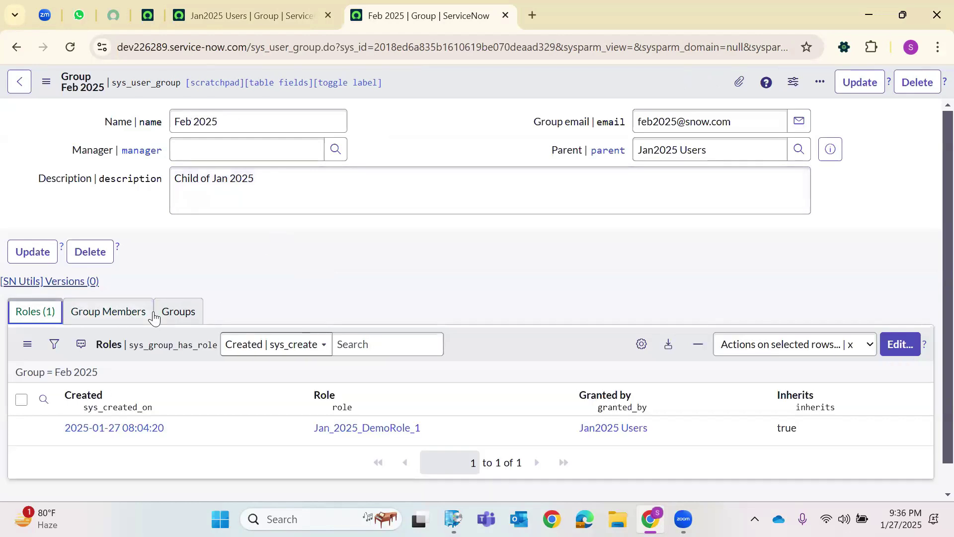
{"action": "left_click", "coordinate": [124, 319]}
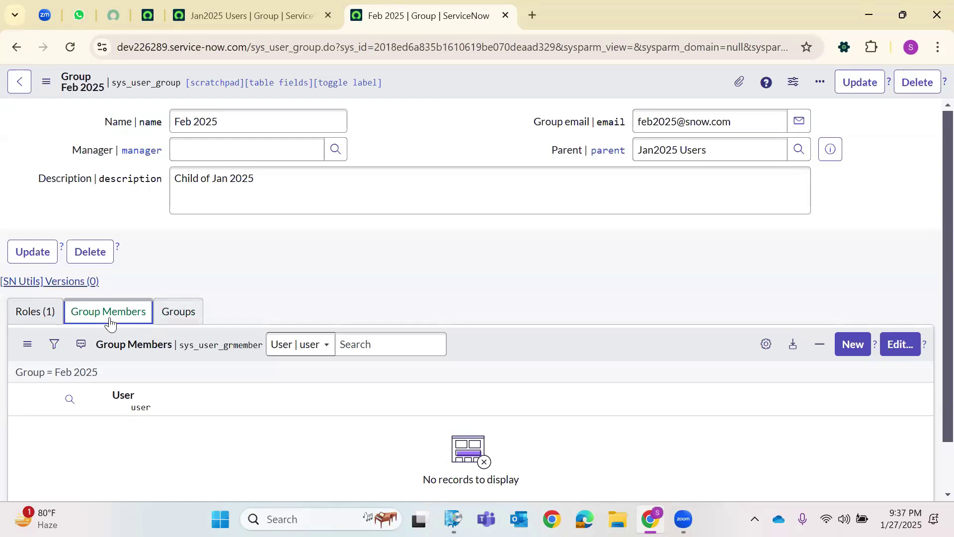
{"action": "left_click", "coordinate": [44, 318]}
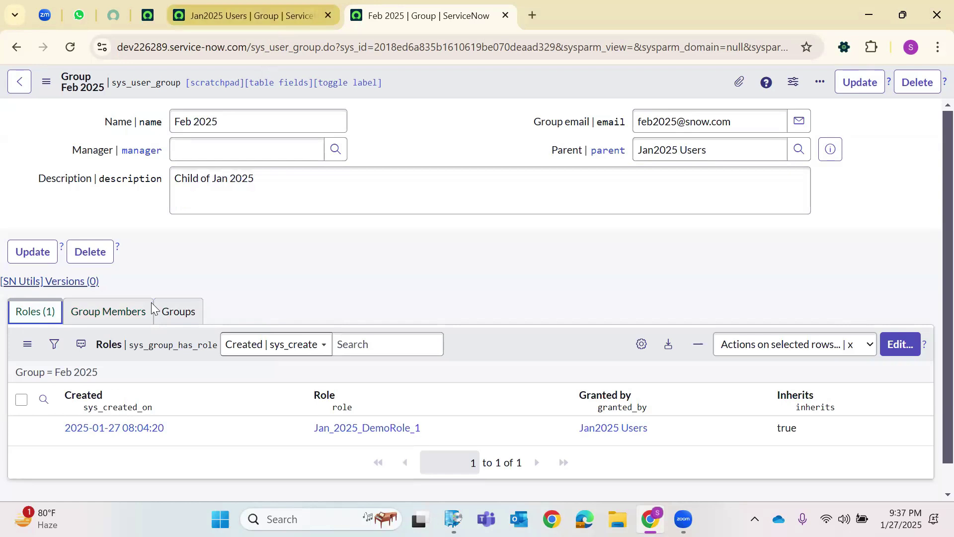
{"action": "left_click", "coordinate": [248, 16]}
{"action": "left_click", "coordinate": [116, 312]}
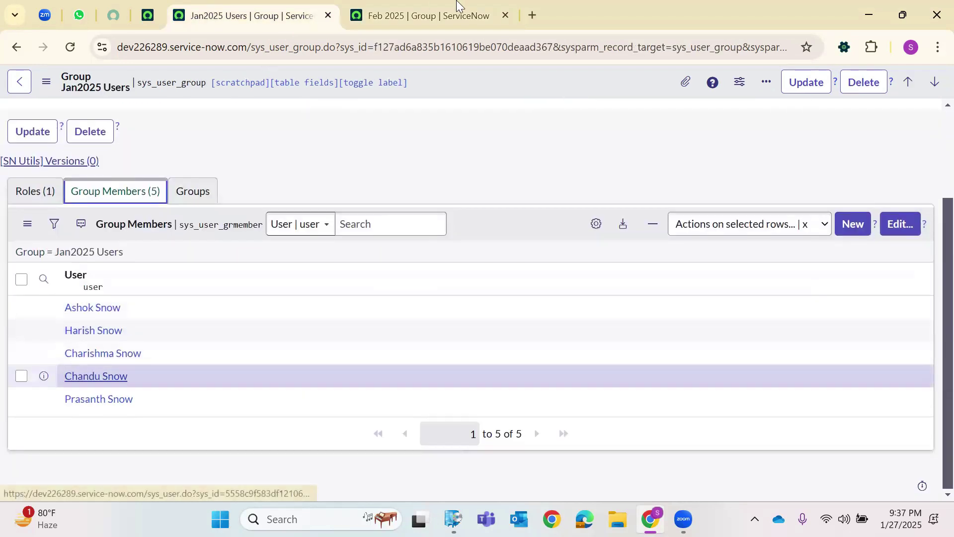
{"action": "left_click", "coordinate": [420, 15]}
Save the Feb 2025 group, recheck its empty Roles and Group Members lists, and open the Teams chat.
{"action": "right_click", "coordinate": [450, 85]}
{"action": "left_click", "coordinate": [487, 92]}
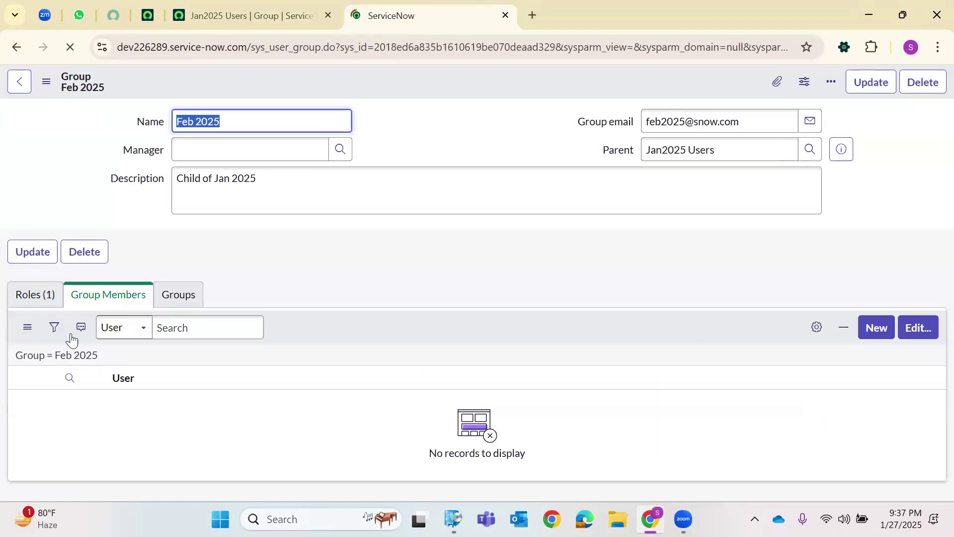
{"action": "left_click", "coordinate": [38, 298]}
{"action": "left_click", "coordinate": [103, 320]}
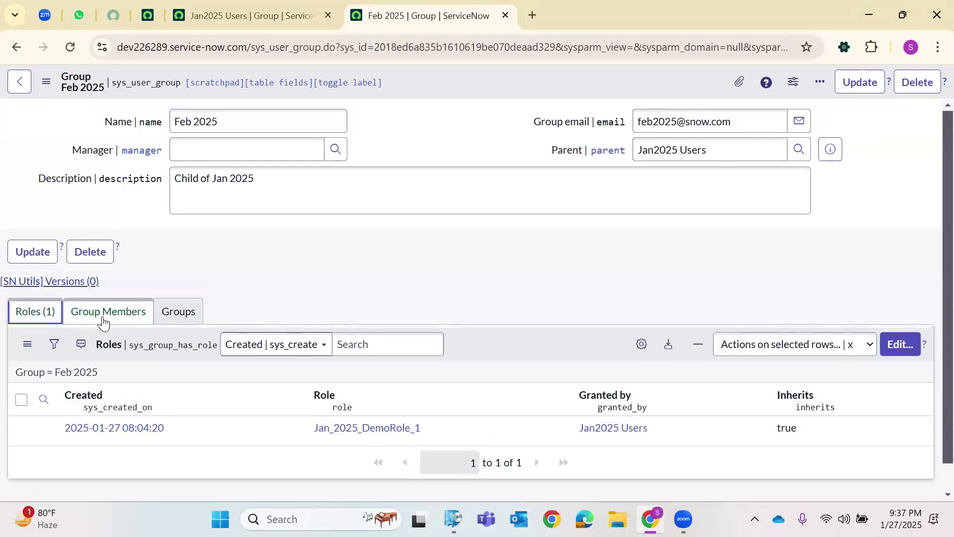
{"action": "left_click", "coordinate": [48, 313]}
{"action": "left_click", "coordinate": [122, 318]}
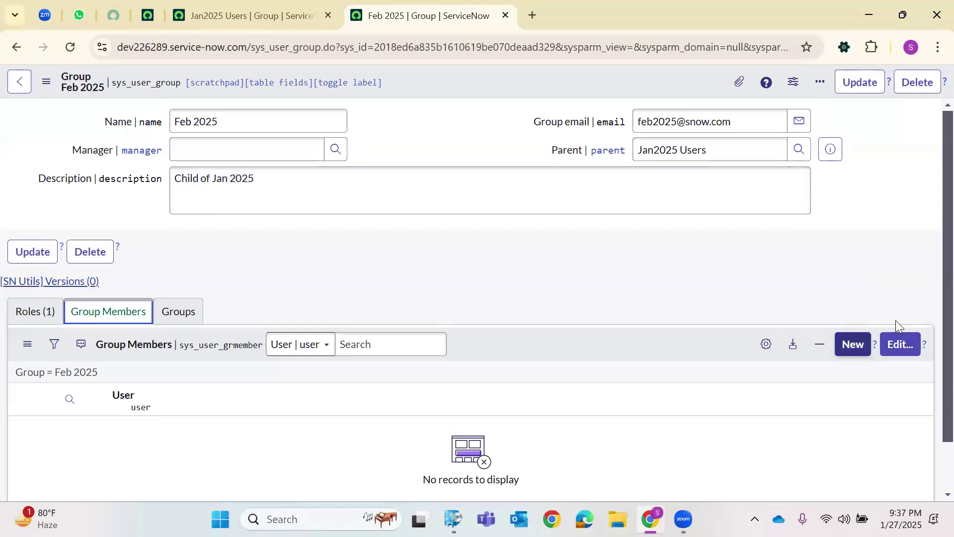
{"action": "left_click", "coordinate": [845, 368]}
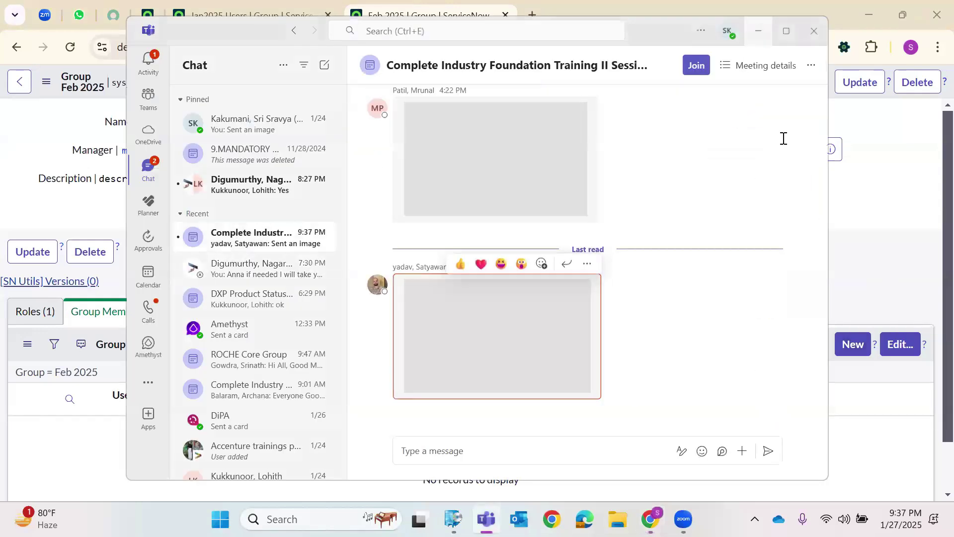
Close the Teams chat, recheck Feb 2025's roles, and return to the ServiceNow home page tab.
{"action": "left_click", "coordinate": [848, 343]}
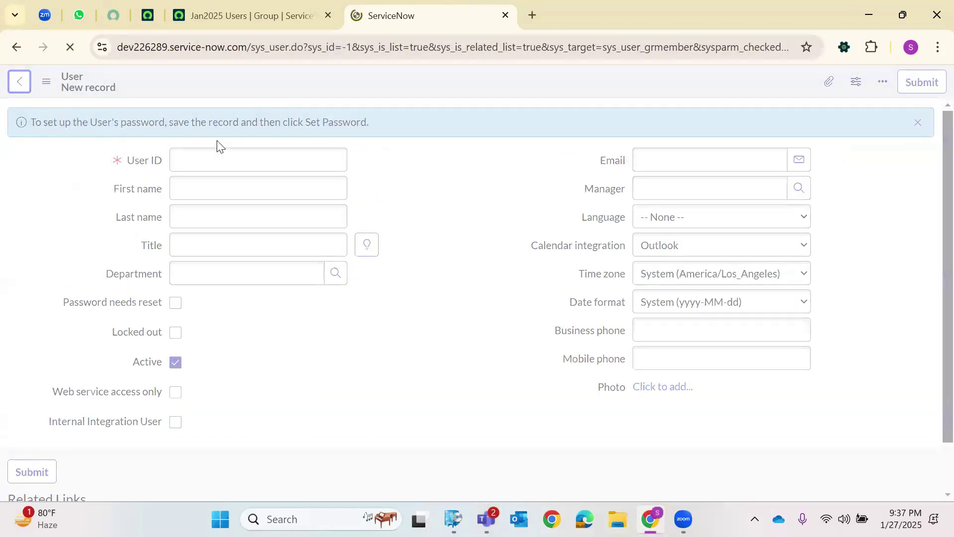
{"action": "left_click", "coordinate": [38, 316]}
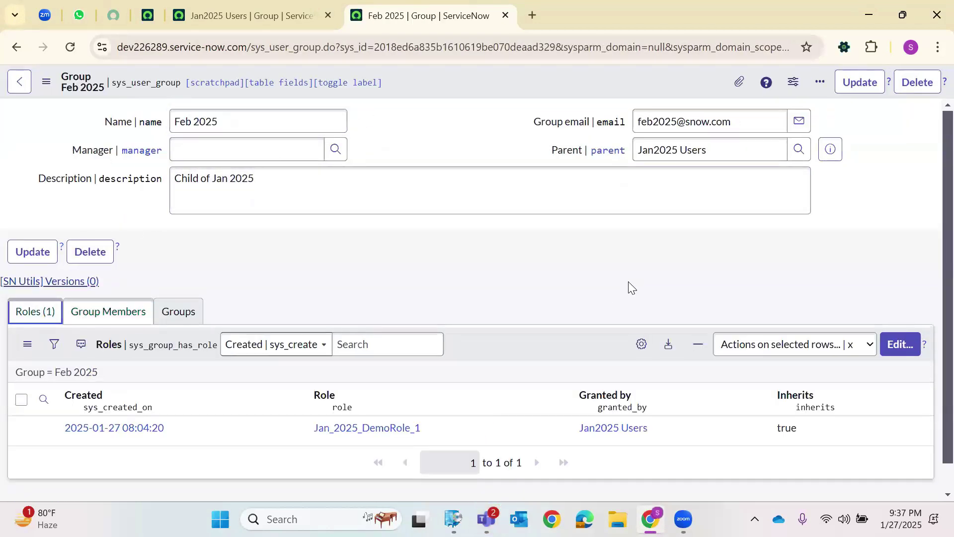
{"action": "scroll", "coordinate": [630, 287], "scroll_direction": "down", "scroll_amount": 1}
{"action": "left_click", "coordinate": [239, 16]}
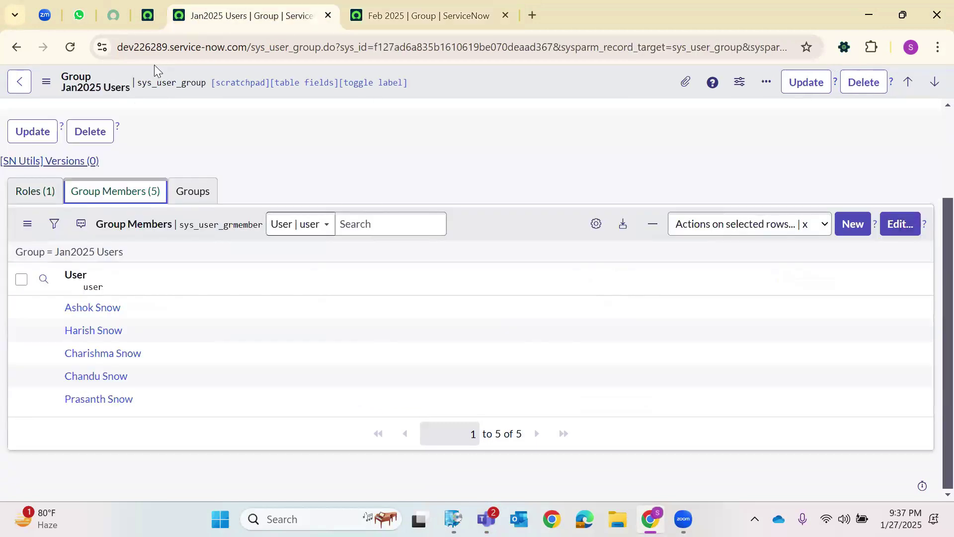
{"action": "left_click", "coordinate": [146, 15]}
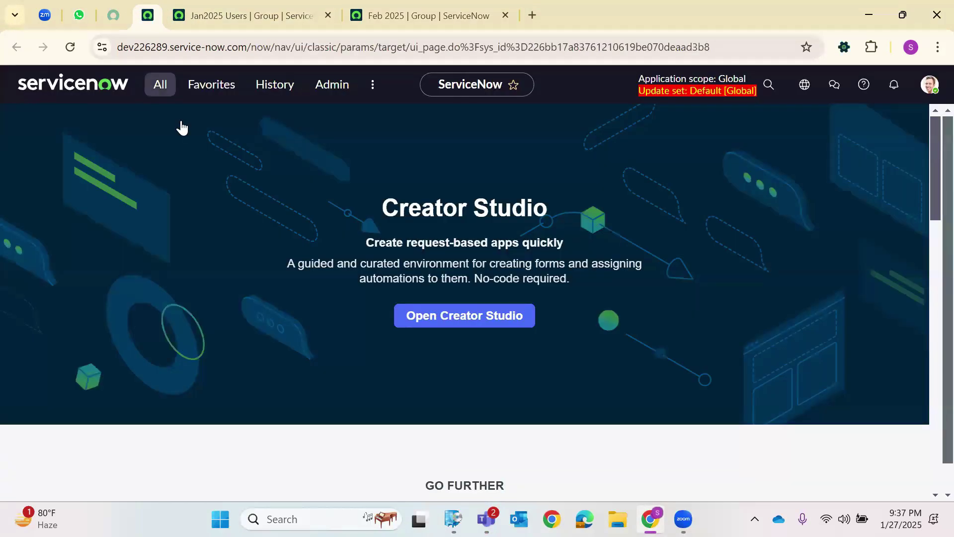
Find Roles in the All menu, open the Roles list in a new tab, and start a new role.
{"action": "type", "text": "Roles"}
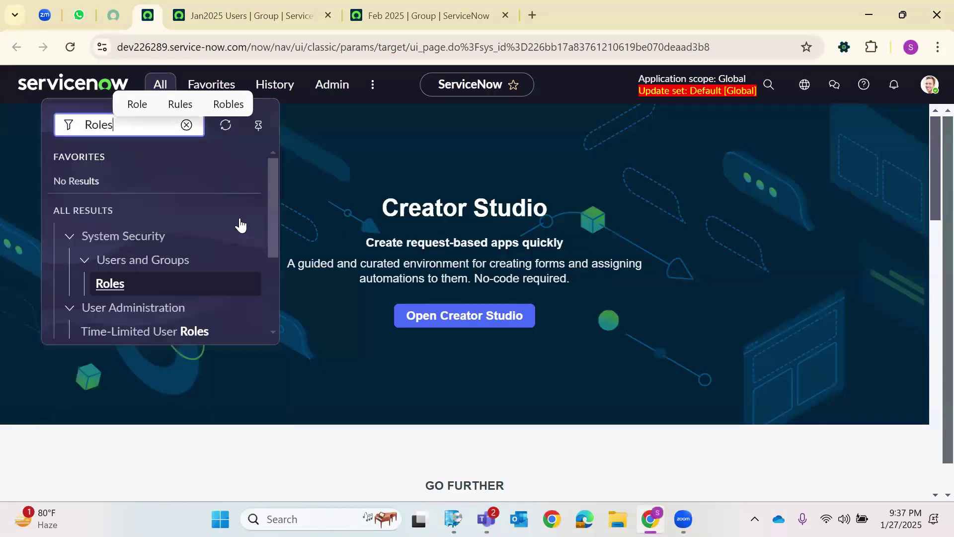
{"action": "scroll", "coordinate": [164, 283], "scroll_direction": "down", "scroll_amount": 3}
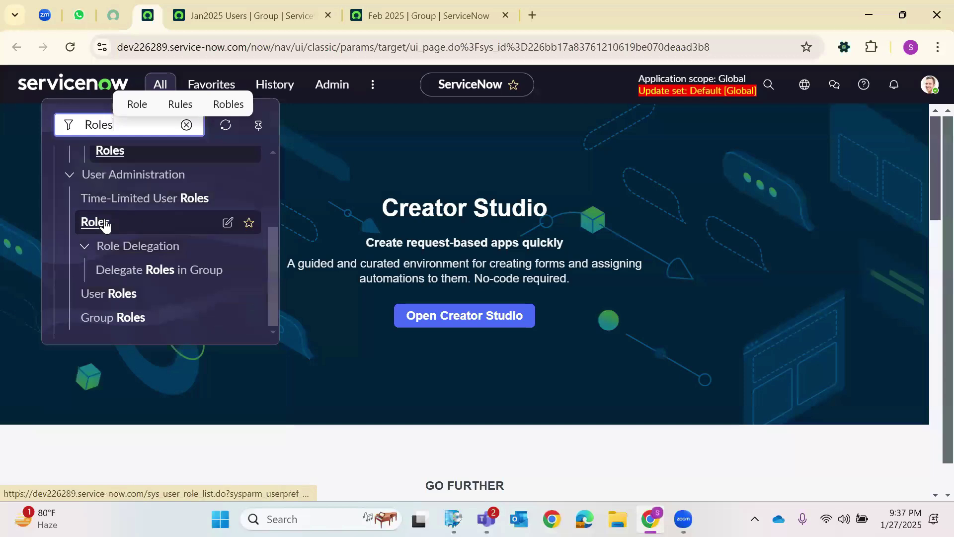
{"action": "scroll", "coordinate": [94, 221], "scroll_direction": "up", "scroll_amount": 3}
{"action": "right_click", "coordinate": [97, 297]}
{"action": "left_click", "coordinate": [207, 92]}
{"action": "left_click", "coordinate": [571, 12]}
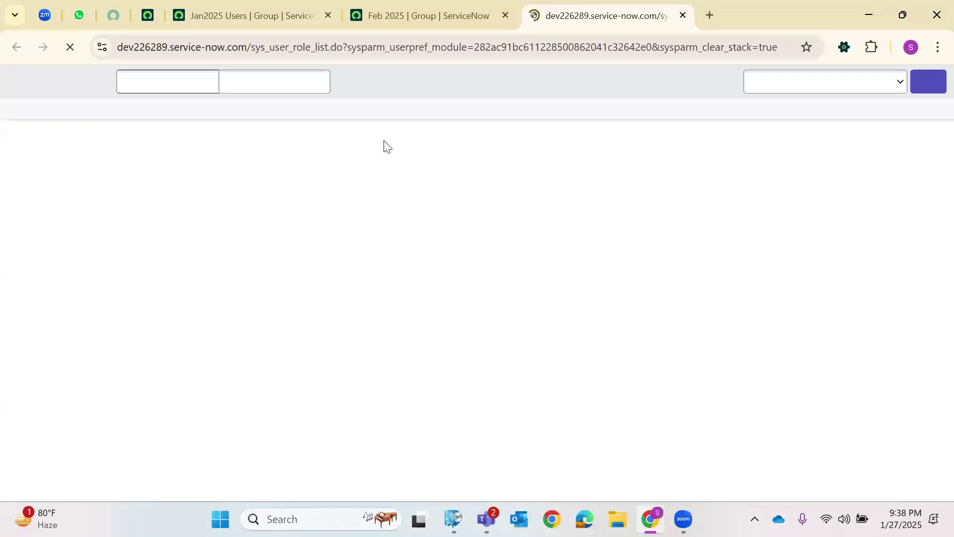
{"action": "left_click", "coordinate": [922, 82]}
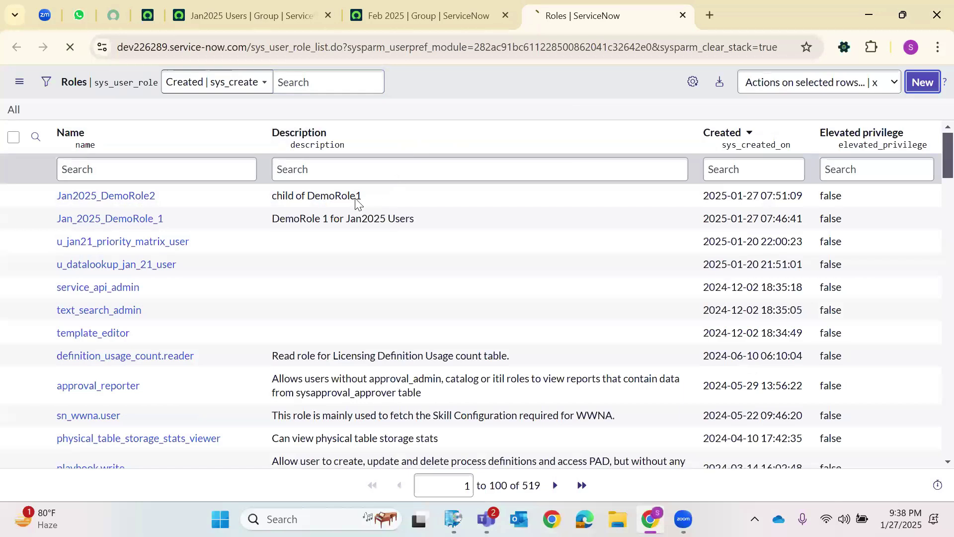
Create role Feb2025User with description 'Only for Feb 2025 Users' and submit it.
{"action": "type", "text": "F"}
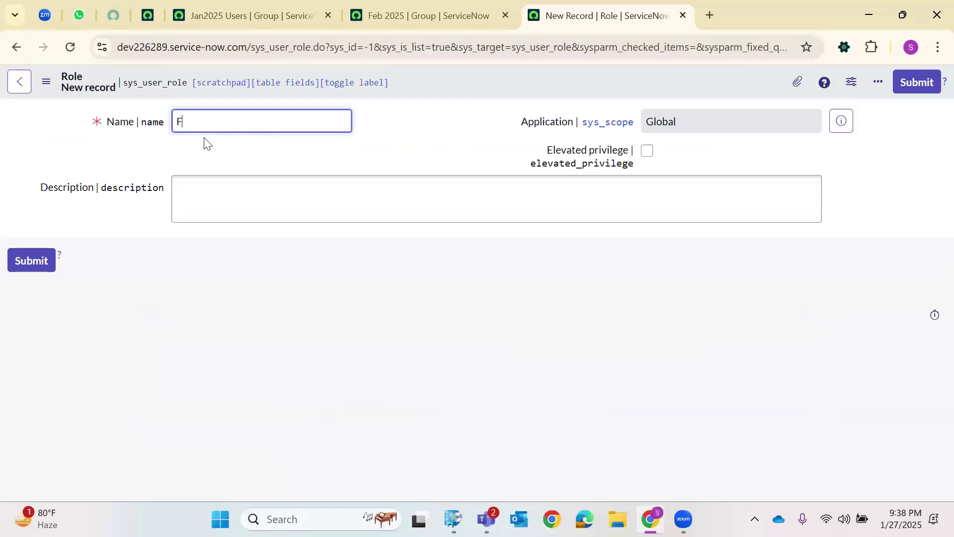
{"action": "type", "text": "eb2025User"}
{"action": "left_click", "coordinate": [226, 193]}
{"action": "type", "text": "F"}
{"action": "key", "text": "BackSpace"}
{"action": "type", "text": "Onlyf r"}
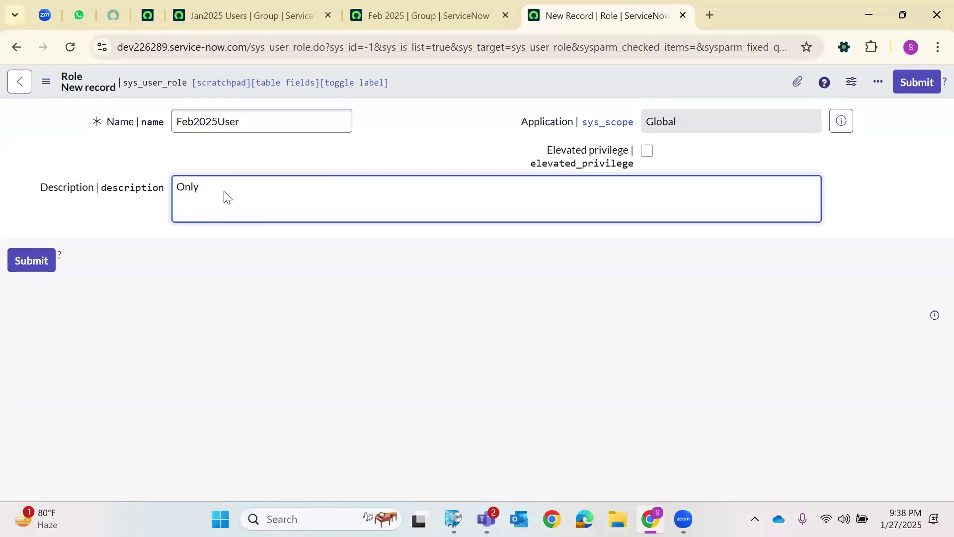
{"action": "type", "text": "r Feb 2025 Users"}
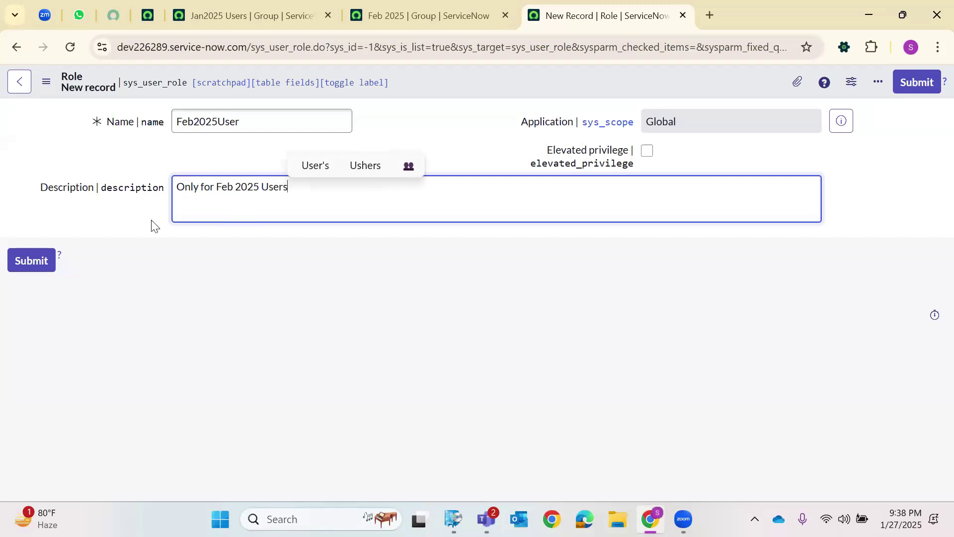
{"action": "left_click", "coordinate": [31, 261]}
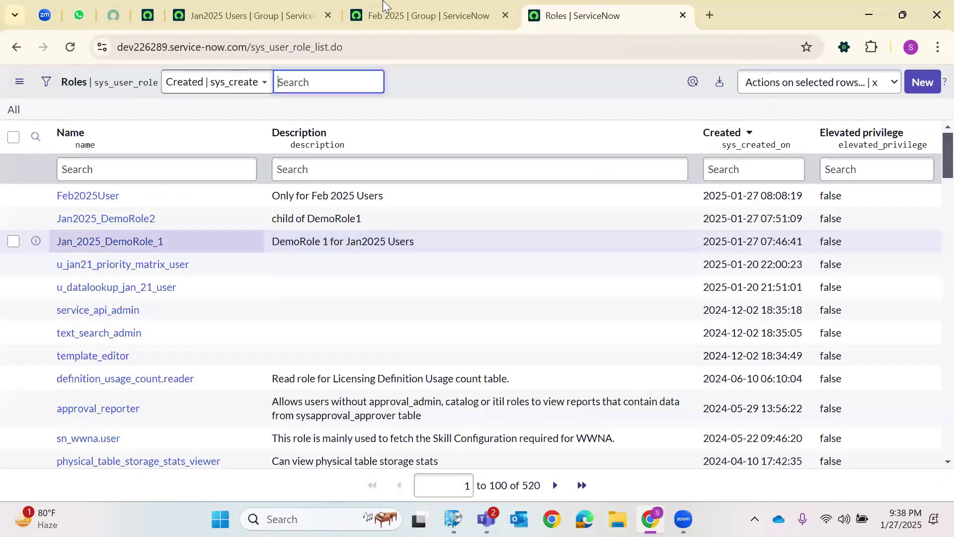
{"action": "left_click", "coordinate": [384, 5]}
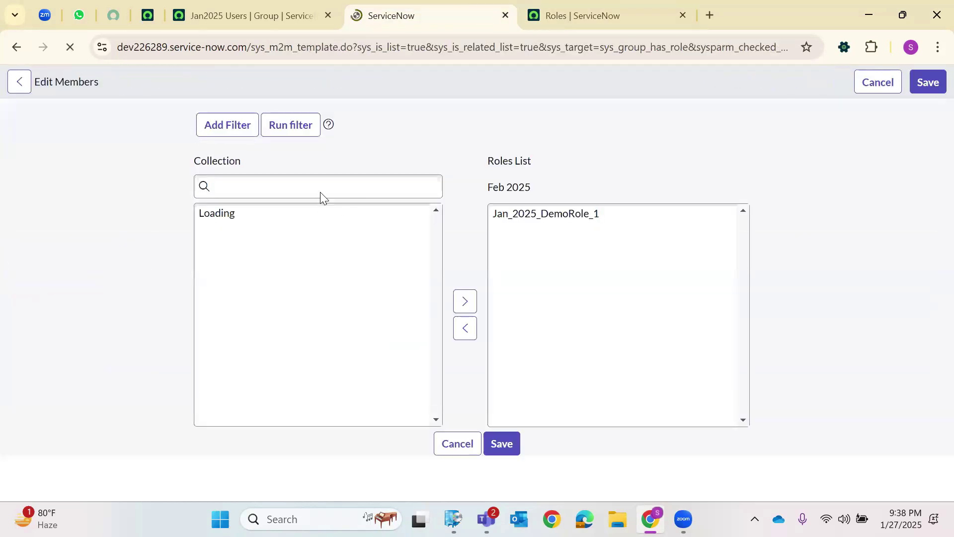
Search roles for '*Fe', add Feb2025User to Feb 2025's roles, save, and reload the group.
{"action": "left_click", "coordinate": [257, 250]}
{"action": "type", "text": "*Feb2025"}
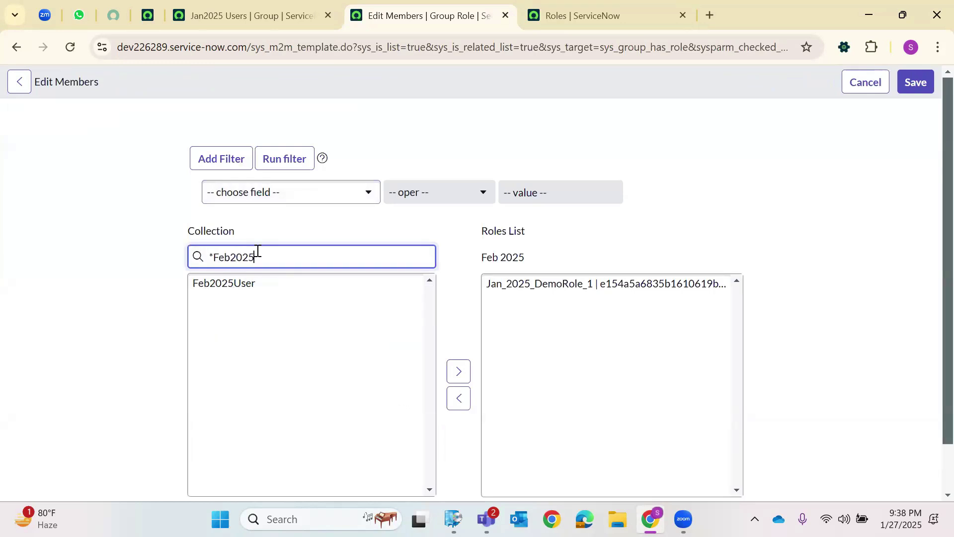
{"action": "left_click", "coordinate": [415, 334]}
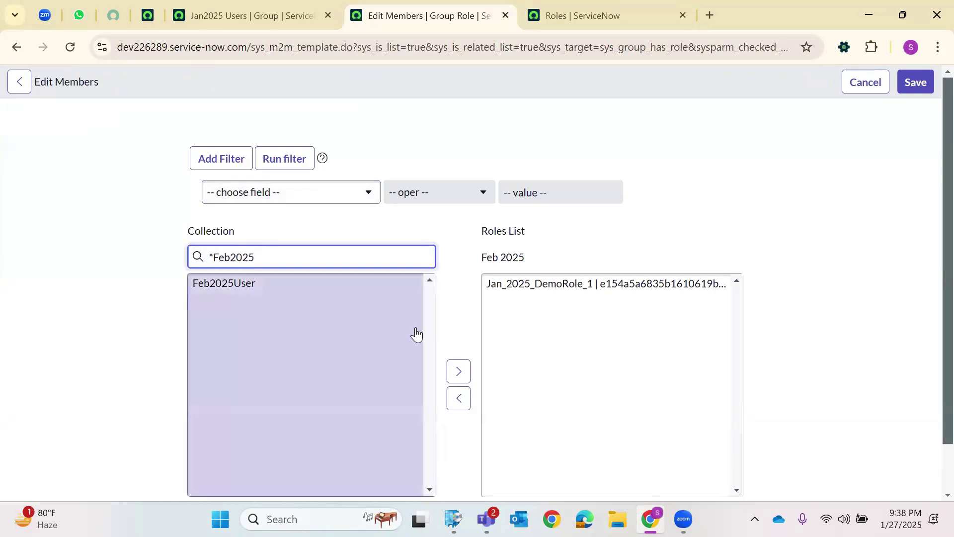
{"action": "left_click", "coordinate": [452, 370]}
{"action": "left_click", "coordinate": [912, 82]}
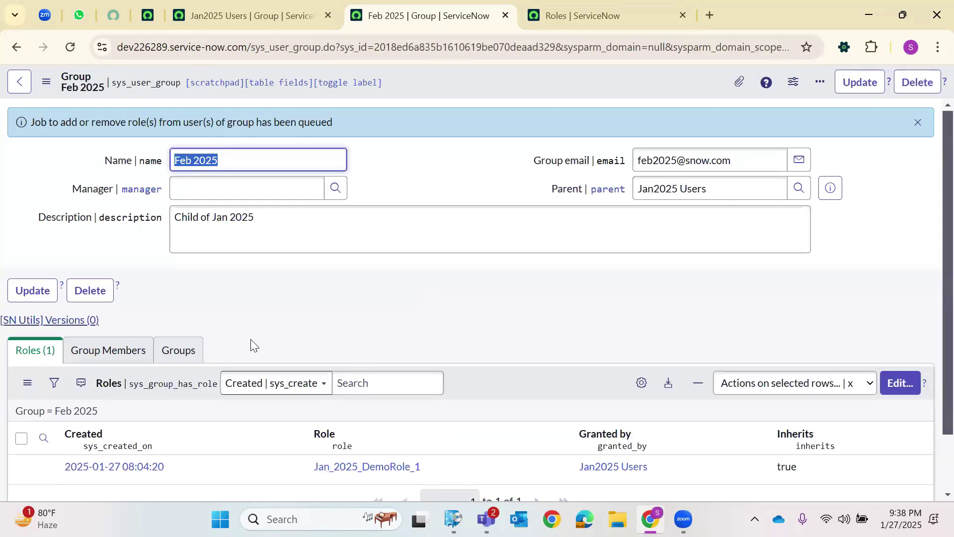
{"action": "left_click", "coordinate": [70, 46]}
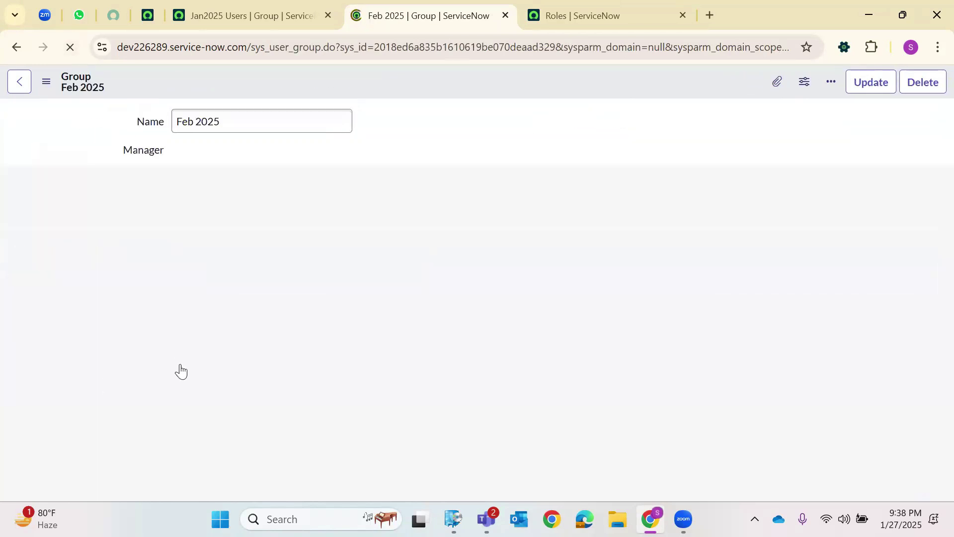
{"action": "scroll", "coordinate": [175, 388], "scroll_direction": "down", "scroll_amount": 2}
{"action": "scroll", "coordinate": [254, 268], "scroll_direction": "up", "scroll_amount": 2}
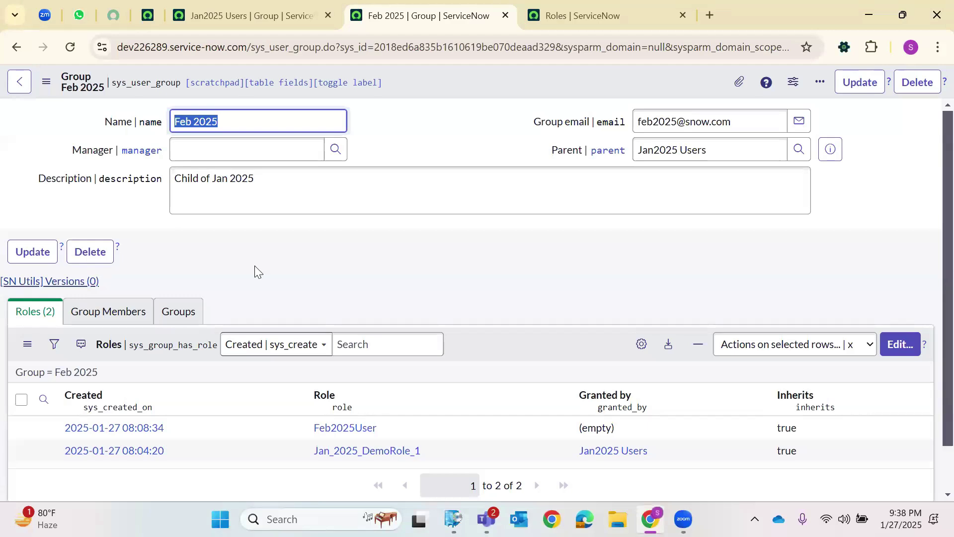
Open a blank group form by replacing the record's sys_id in the URL with -1.
{"action": "double_click", "coordinate": [401, 48]}
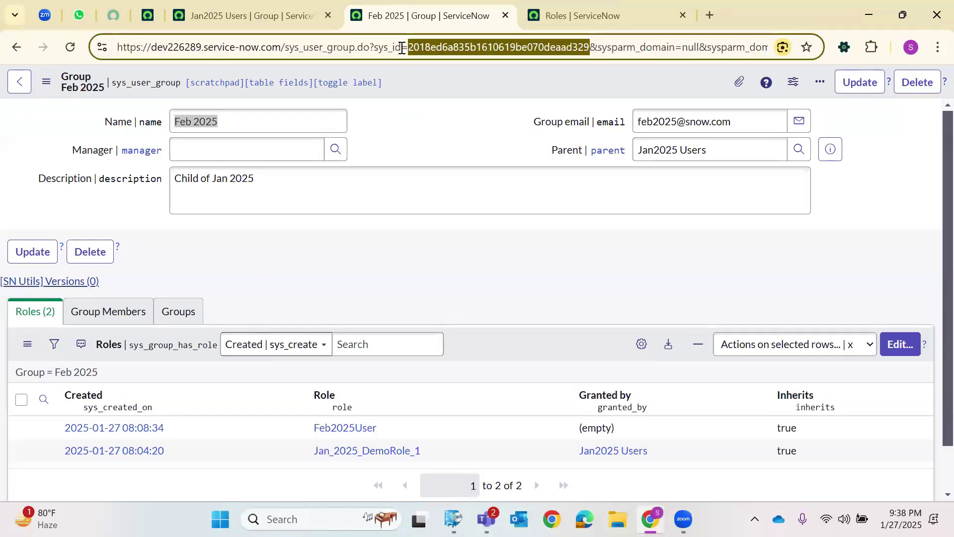
{"action": "key", "text": "BackSpace"}
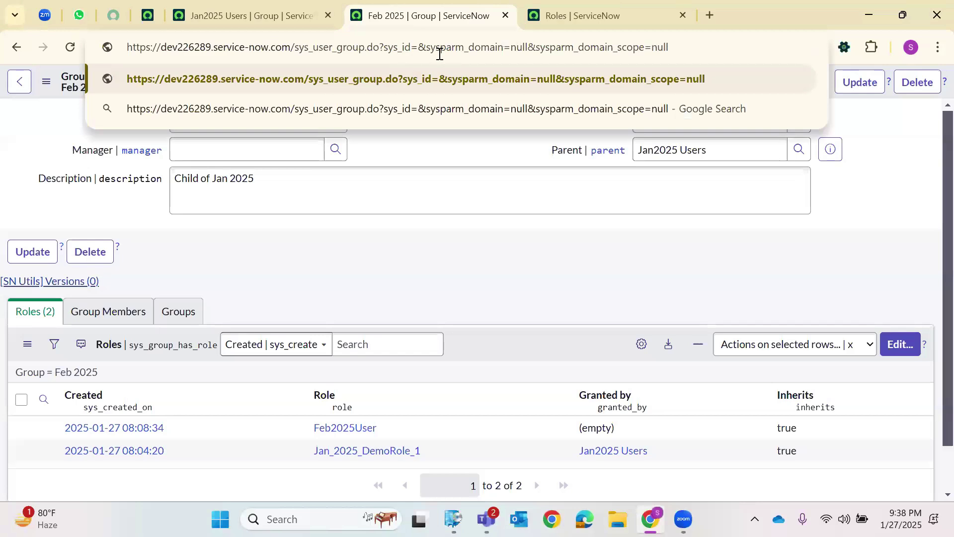
{"action": "type", "text": "-1"}
{"action": "key", "text": "Return"}
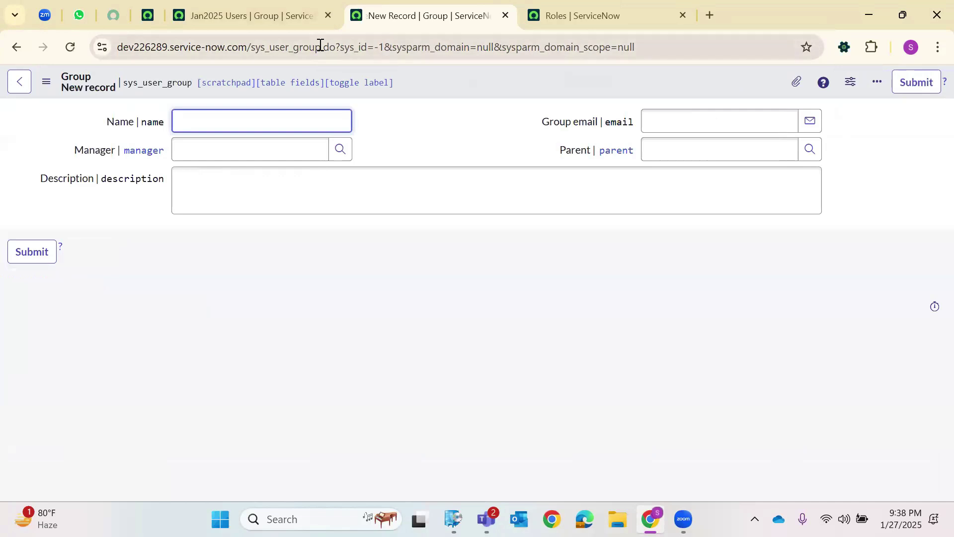
{"action": "left_click_drag", "start_coordinate": [341, 48], "coordinate": [369, 75]}
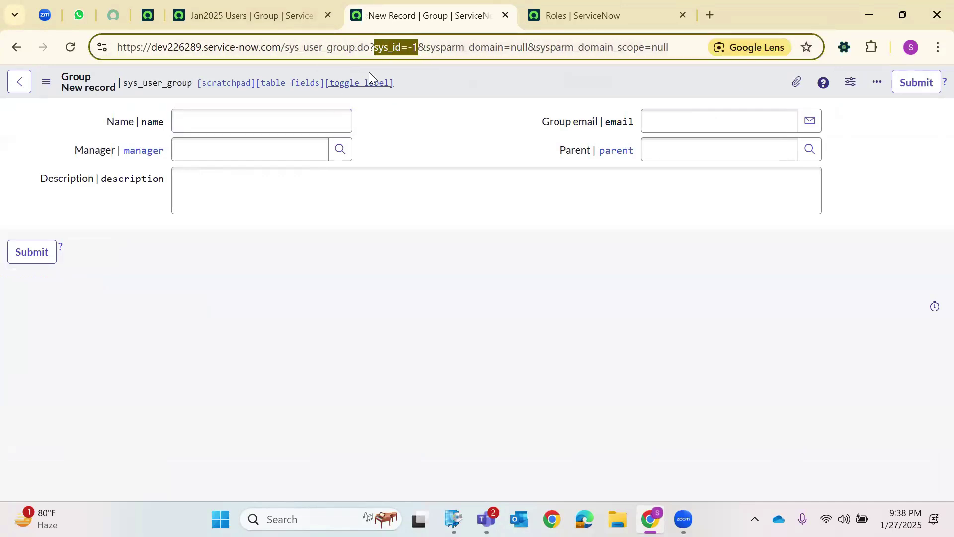
Name the group March 2025, describe it as a direct child of Feb 2025, set parent Feb 2025, save.
{"action": "left_click", "coordinate": [268, 123]}
{"action": "type", "text": "March 2025"}
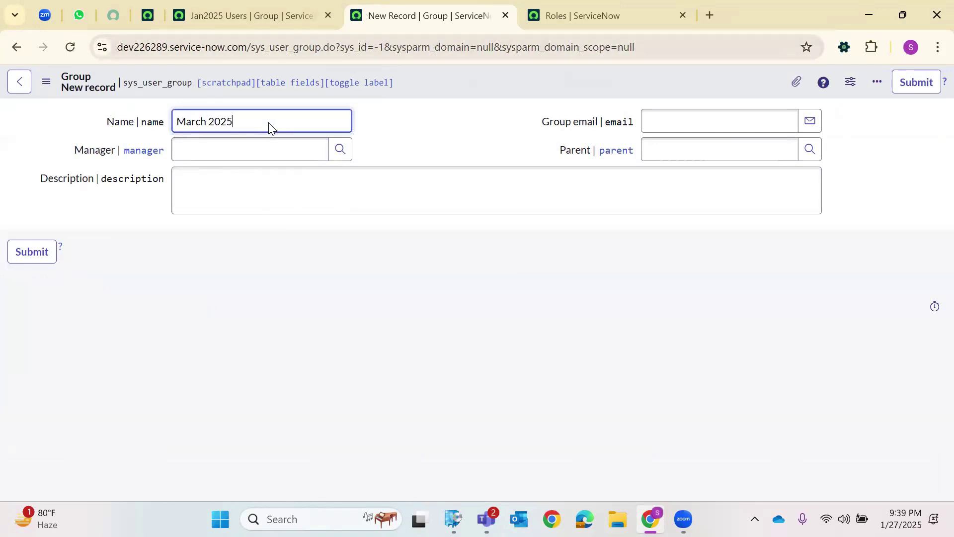
{"action": "left_click", "coordinate": [234, 205]}
{"action": "type", "text": "chid of Fe"}
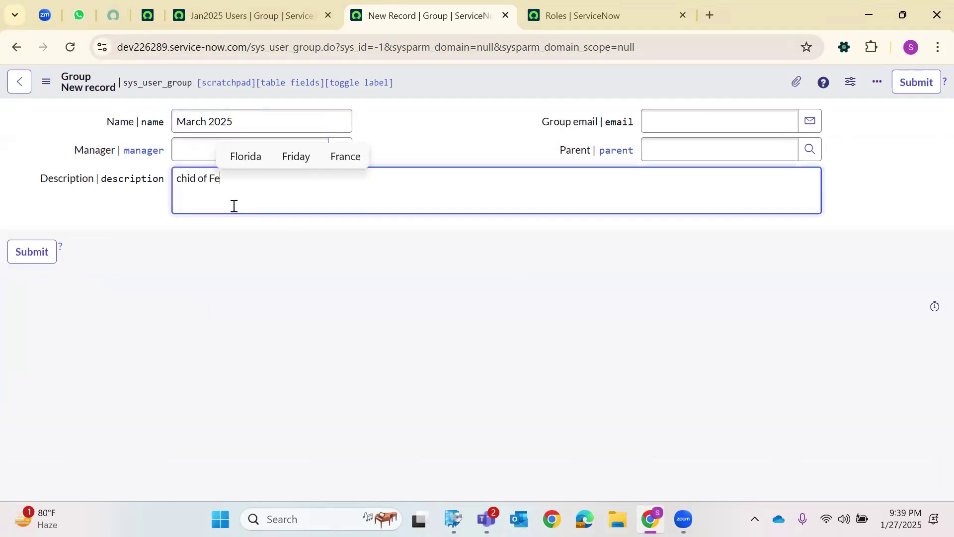
{"action": "type", "text": "b 2025 direct"}
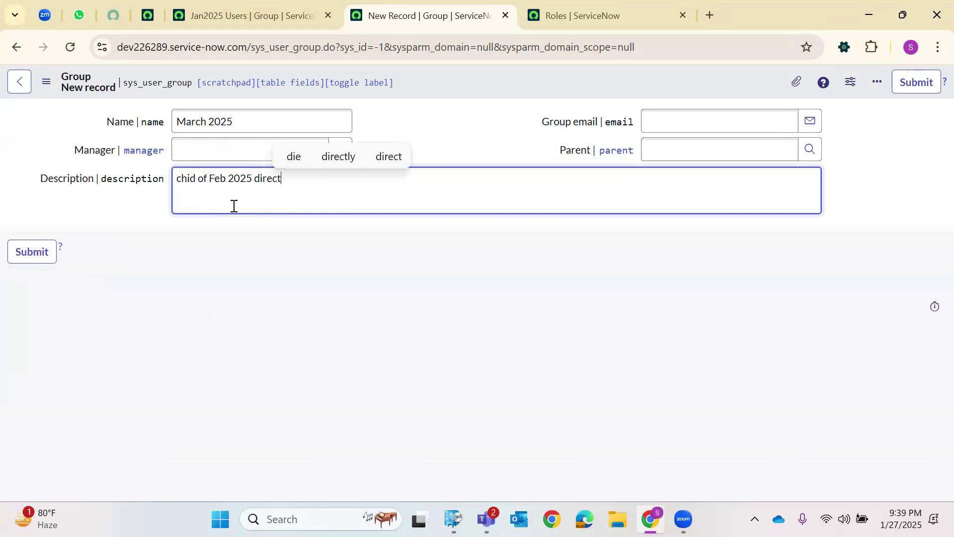
{"action": "type", "text": "ly"}
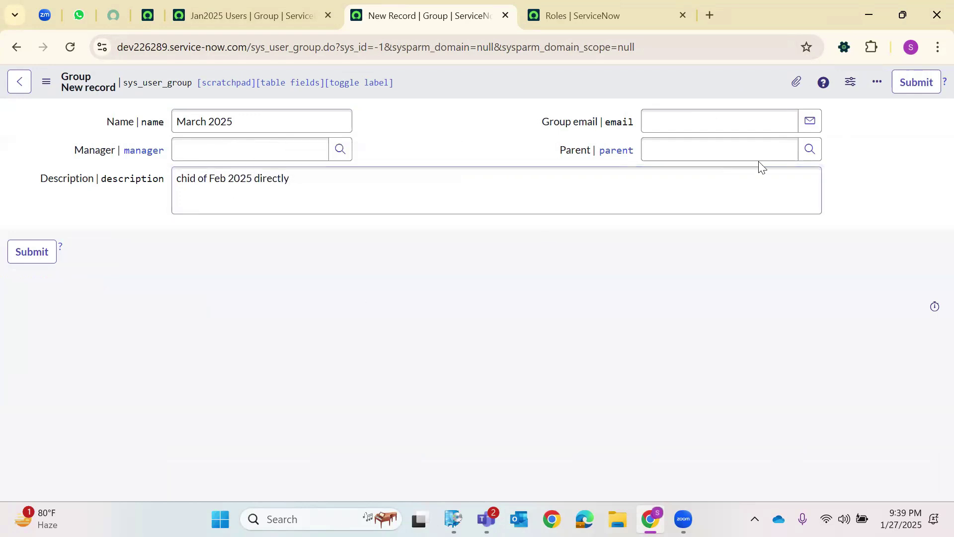
{"action": "left_click", "coordinate": [810, 149]}
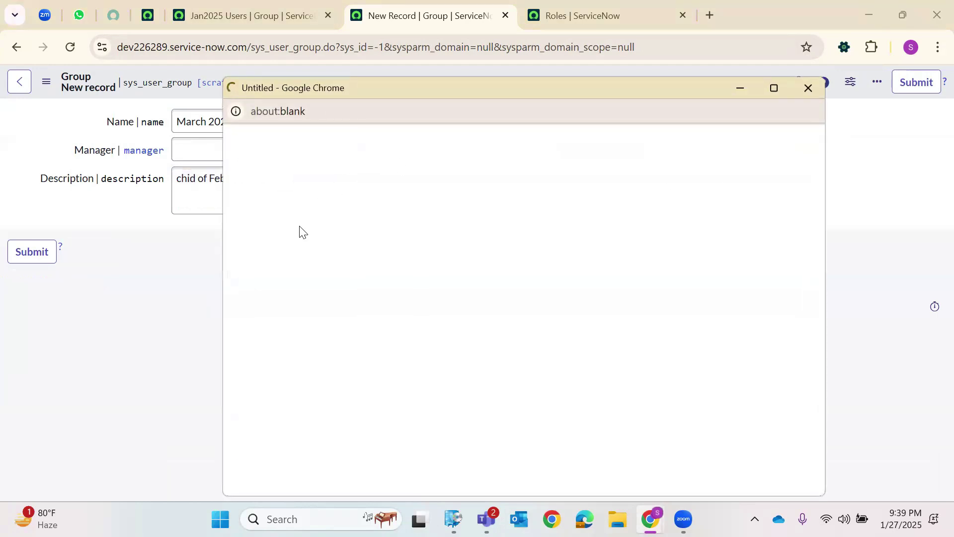
{"action": "left_click", "coordinate": [296, 256]}
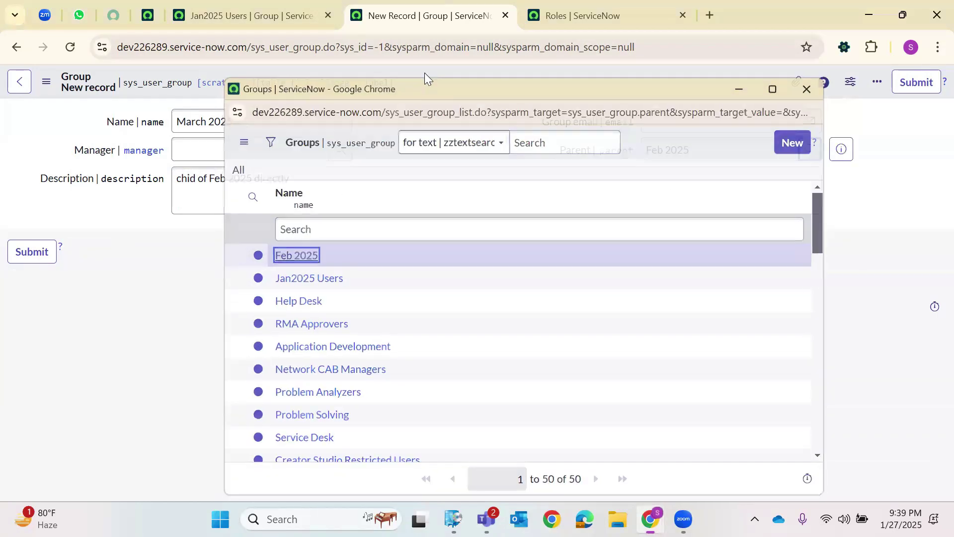
{"action": "right_click", "coordinate": [437, 79]}
{"action": "left_click", "coordinate": [468, 192]}
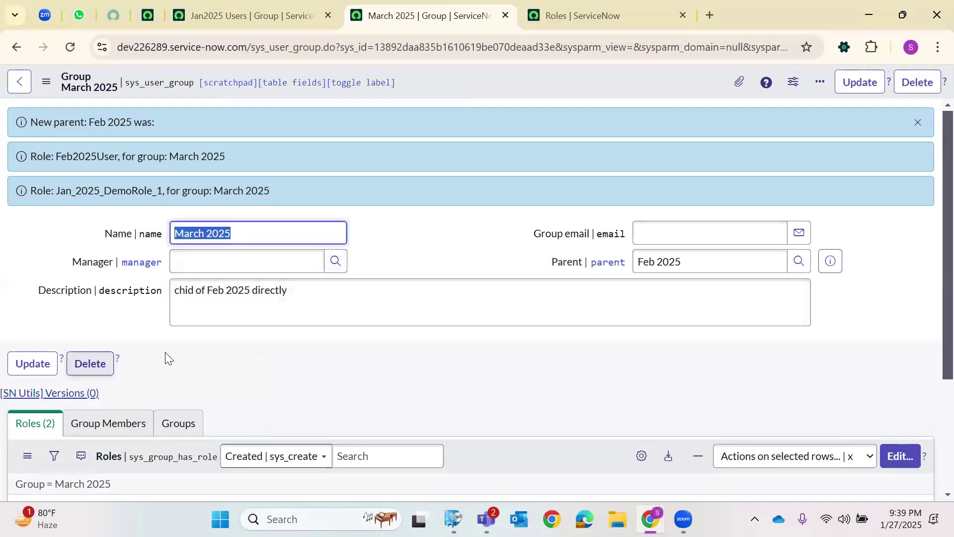
Review March 2025's two inherited roles and look over the roles list's column settings.
{"action": "scroll", "coordinate": [209, 378], "scroll_direction": "down", "scroll_amount": 3}
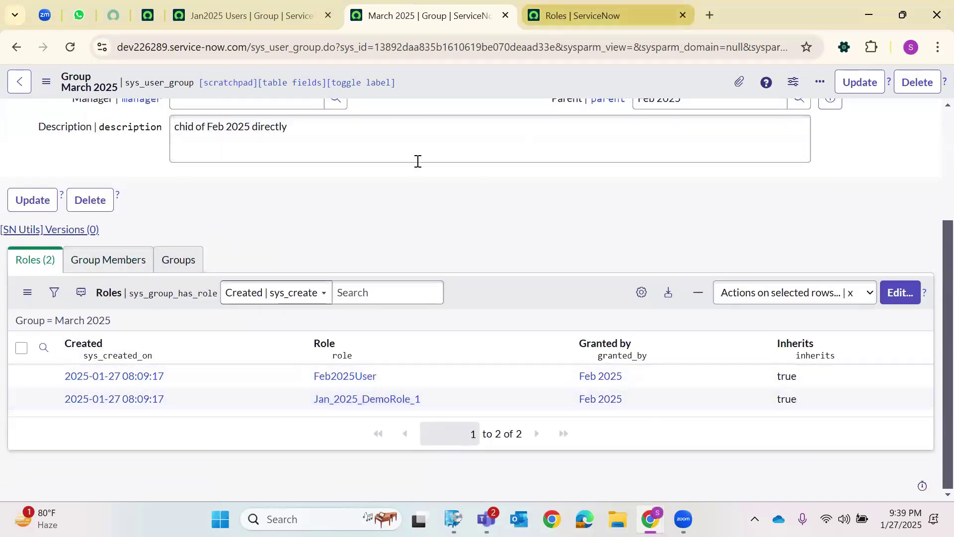
{"action": "left_click", "coordinate": [557, 15]}
{"action": "left_click", "coordinate": [409, 17]}
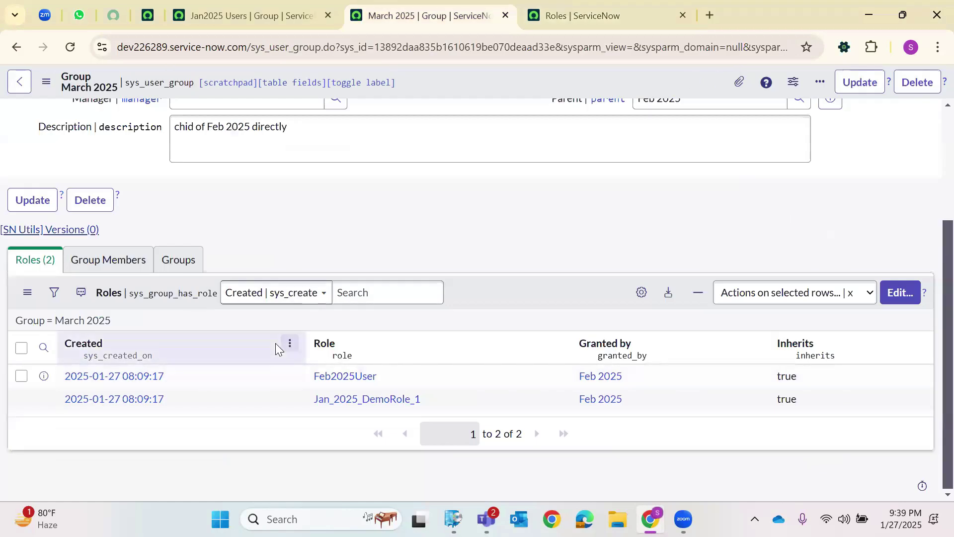
{"action": "left_click_drag", "start_coordinate": [428, 401], "coordinate": [313, 376]}
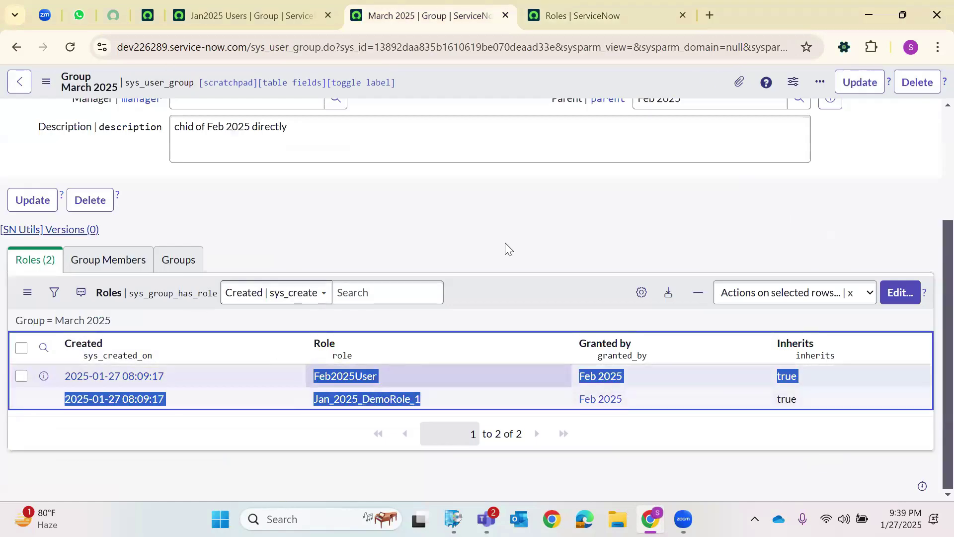
{"action": "left_click", "coordinate": [524, 175]}
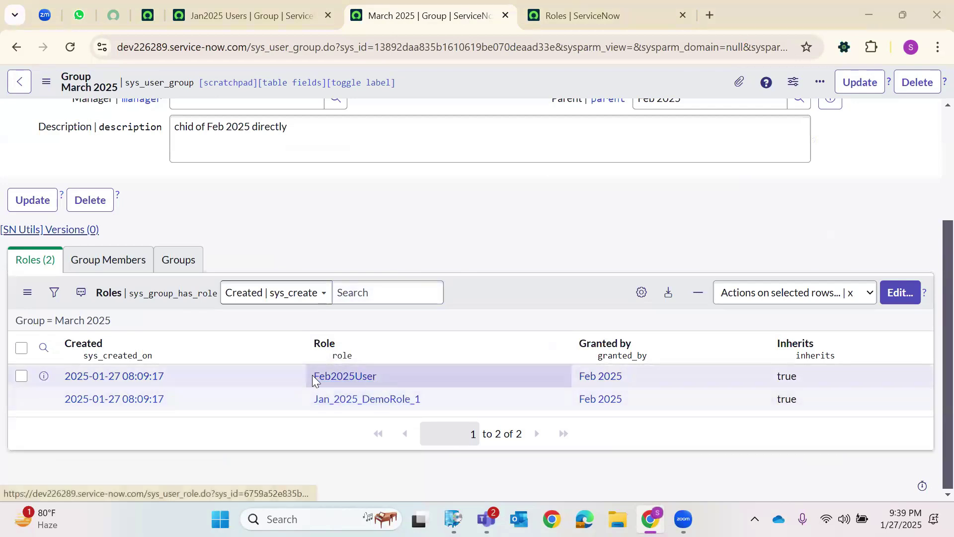
{"action": "left_click", "coordinate": [636, 297]}
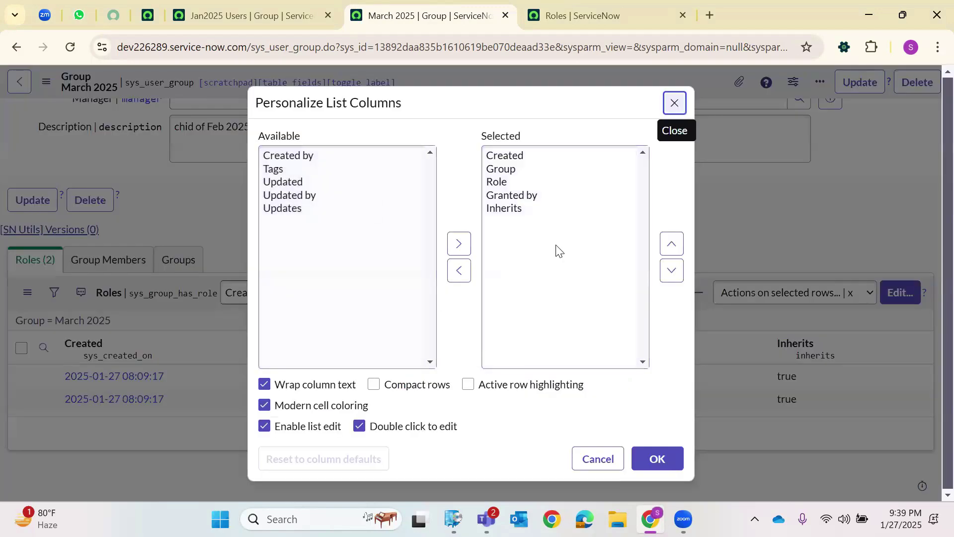
{"action": "left_click", "coordinate": [867, 301]}
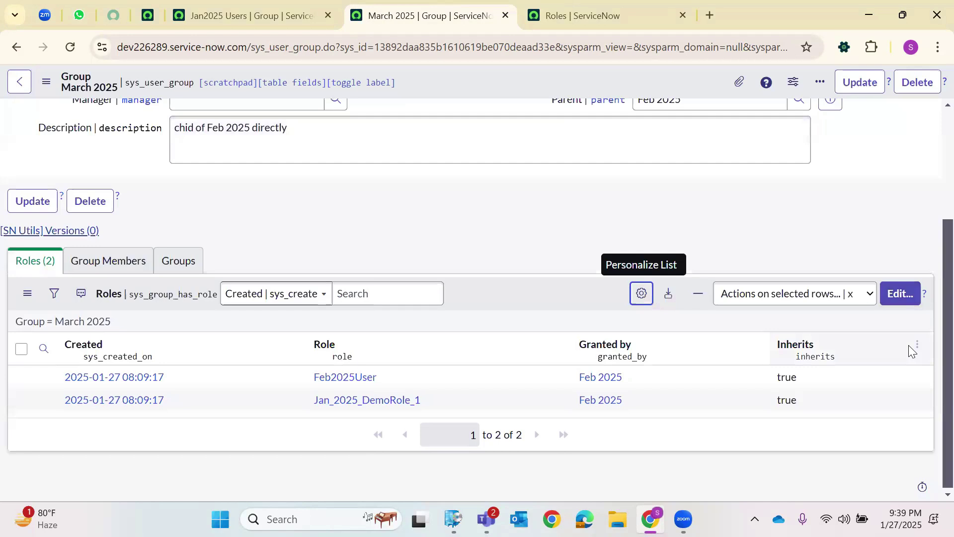
Confirm both roles show Inherits true, then open March 2025's empty Group Members editor.
{"action": "left_click_drag", "start_coordinate": [754, 375], "coordinate": [745, 456]}
{"action": "left_click", "coordinate": [756, 450]}
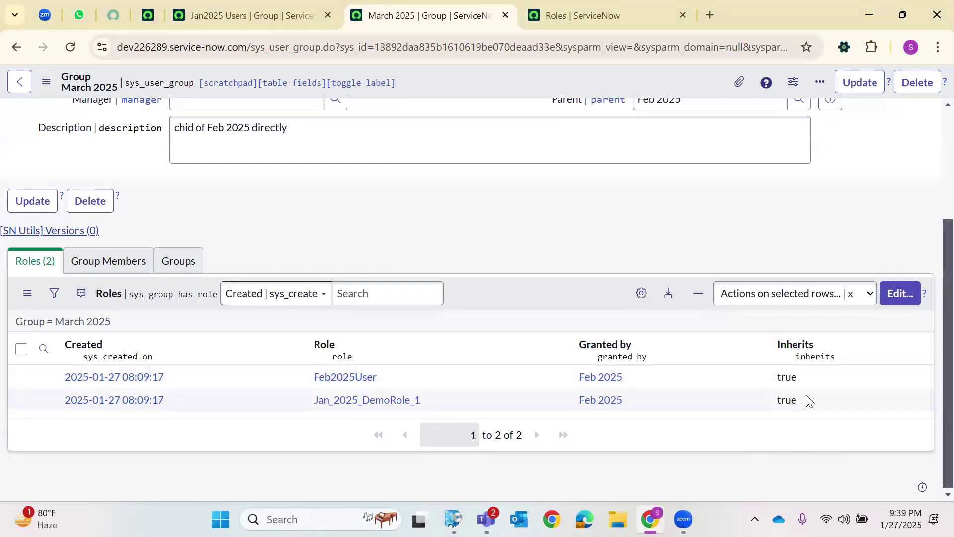
{"action": "left_click_drag", "start_coordinate": [806, 400], "coordinate": [779, 375]}
{"action": "left_click", "coordinate": [756, 448]}
{"action": "left_click", "coordinate": [82, 261]}
{"action": "left_click", "coordinate": [884, 294]}
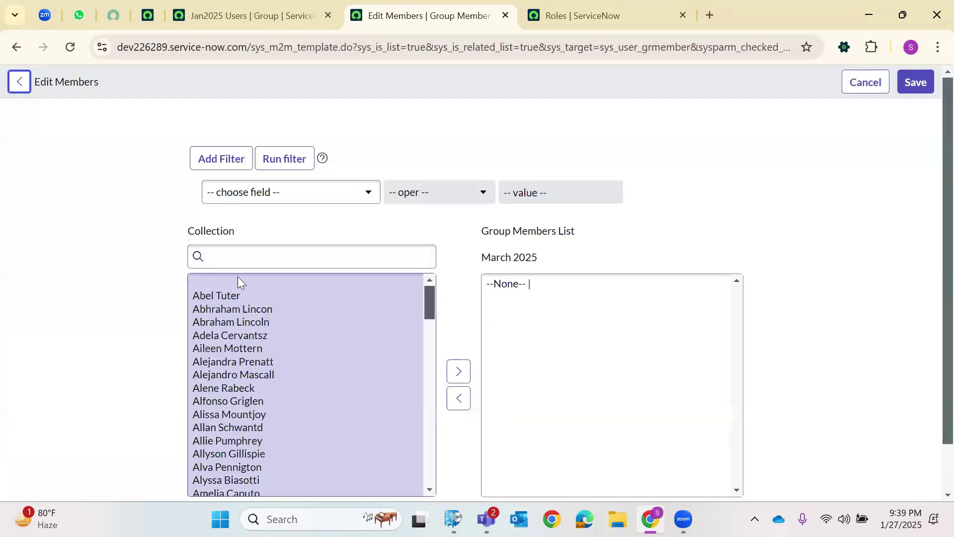
Search users for 'snow', add the two matching users to March 2025's members, and save.
{"action": "left_click", "coordinate": [244, 257]}
{"action": "type", "text": "snow"}
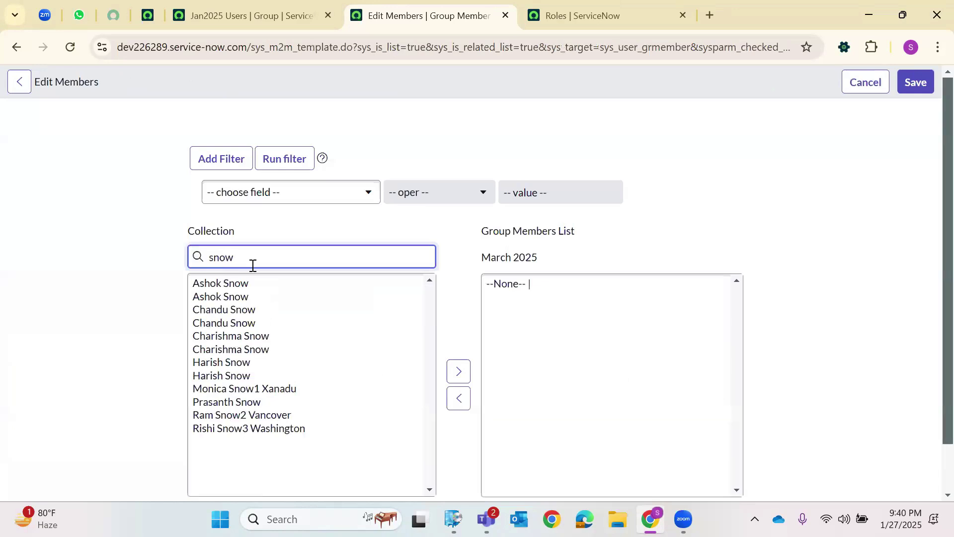
{"action": "left_click", "coordinate": [230, 297]}
{"action": "left_click", "coordinate": [462, 373]}
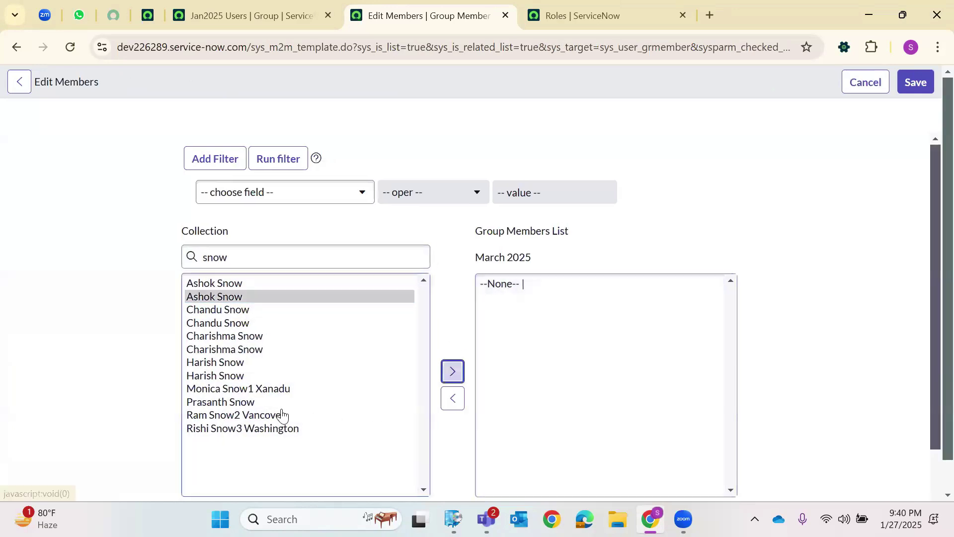
{"action": "left_click", "coordinate": [226, 350]}
{"action": "left_click", "coordinate": [453, 372]}
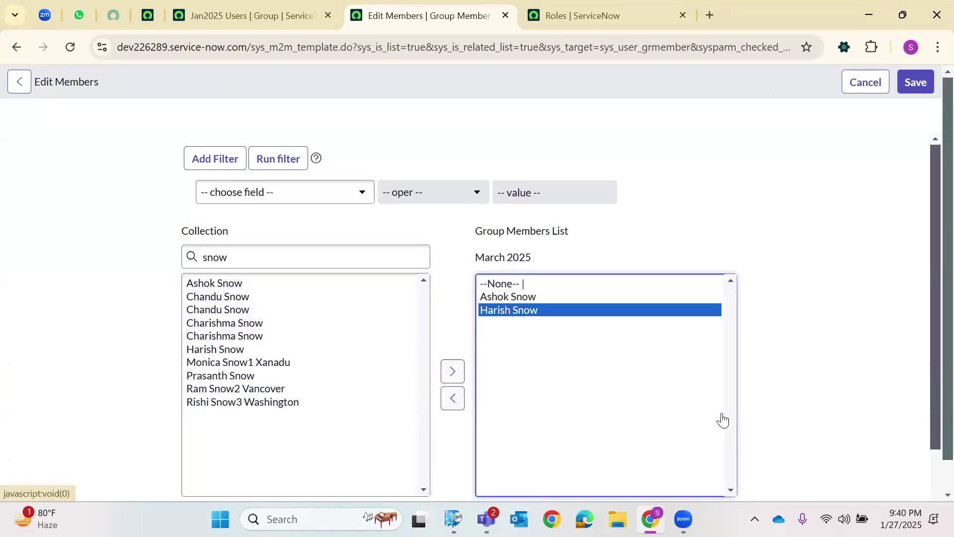
{"action": "scroll", "coordinate": [681, 454], "scroll_direction": "down", "scroll_amount": 2}
{"action": "left_click", "coordinate": [489, 419]}
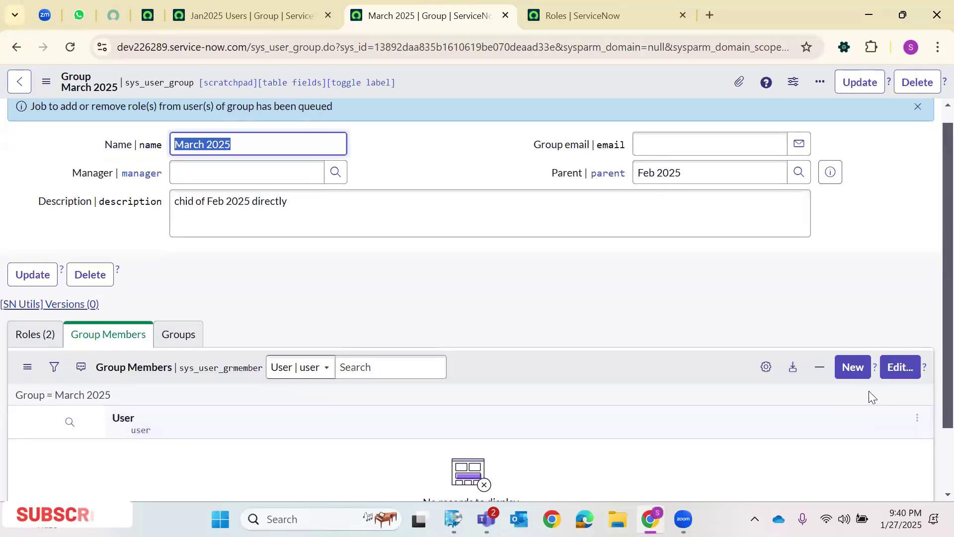
{"action": "left_click", "coordinate": [899, 367]}
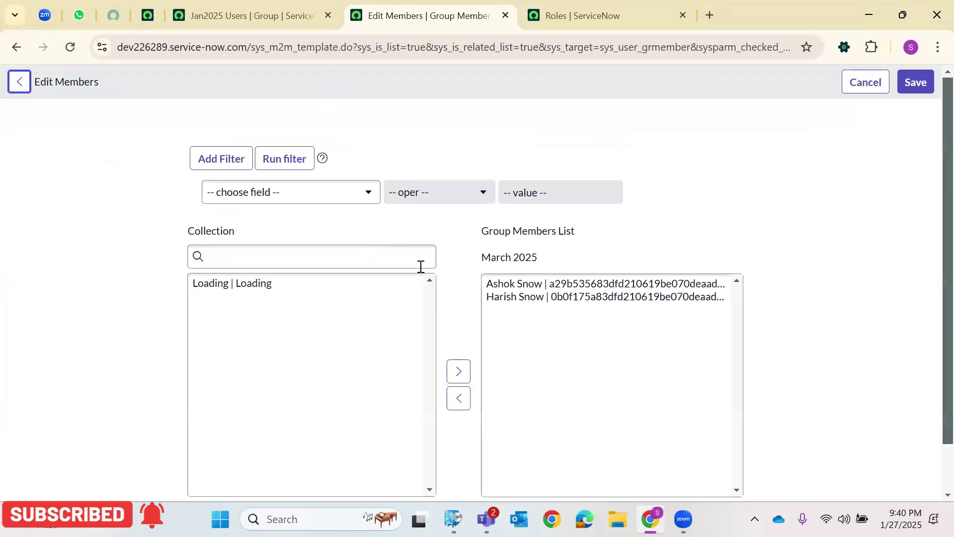
{"action": "left_click", "coordinate": [927, 86]}
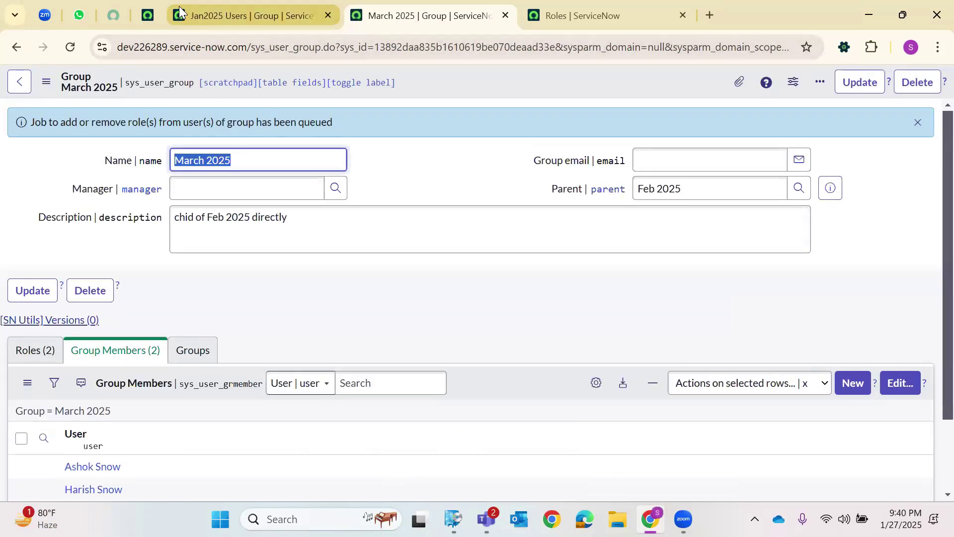
{"action": "left_click", "coordinate": [179, 7]}
Load sys_user_list and open the Customer Support developer's record to view its Groups list.
{"action": "left_click_drag", "start_coordinate": [292, 49], "coordinate": [930, 55]}
{"action": "key", "text": "BackSpace"}
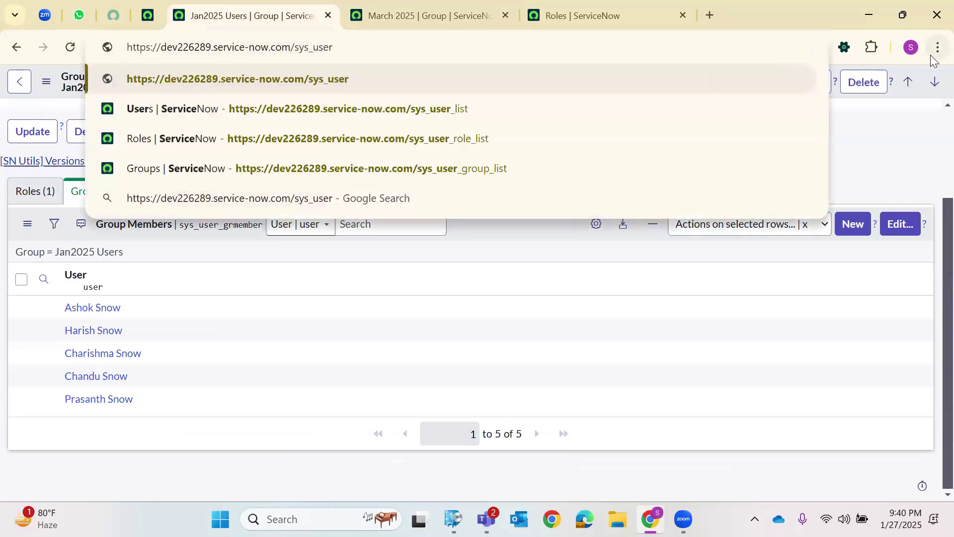
{"action": "type", "text": "_list"}
{"action": "key", "text": "Return"}
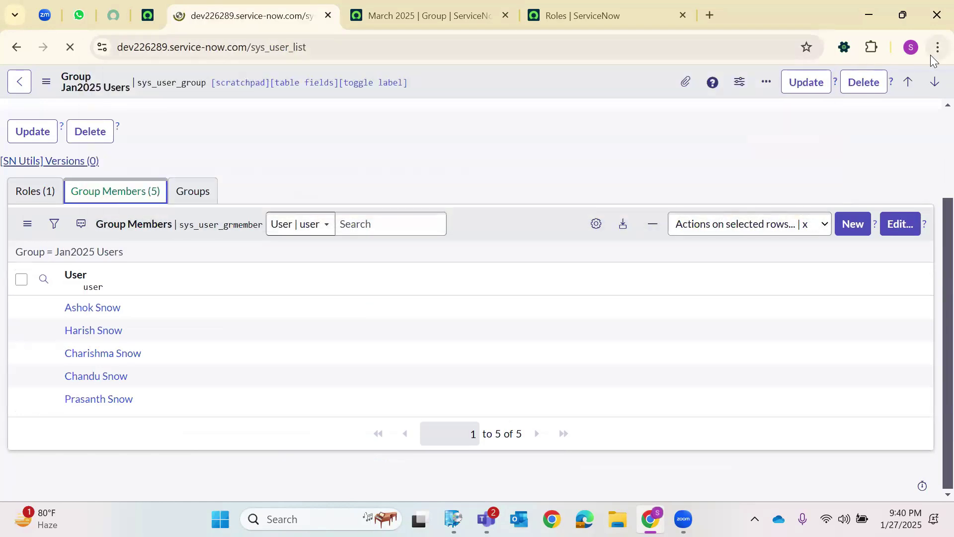
{"action": "left_click", "coordinate": [89, 199]}
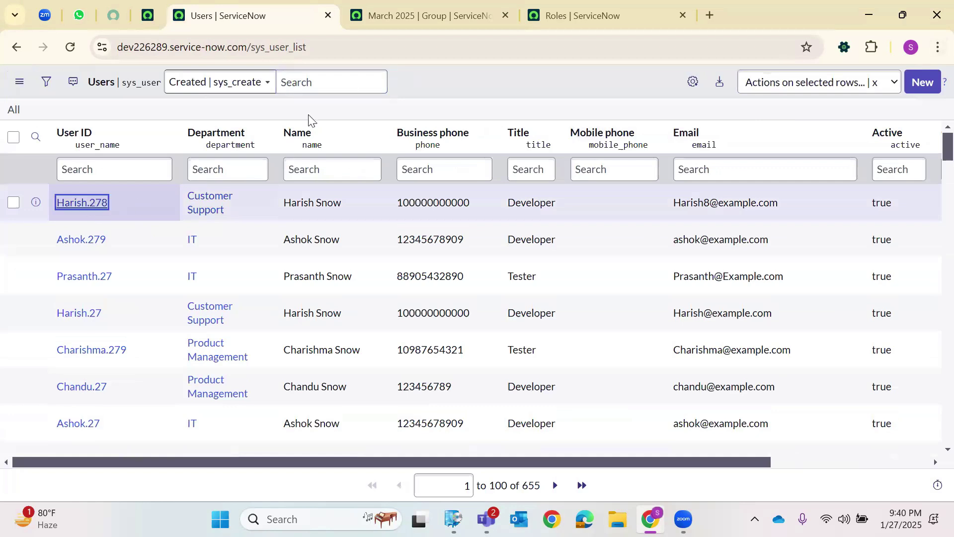
{"action": "scroll", "coordinate": [294, 219], "scroll_direction": "down", "scroll_amount": 5}
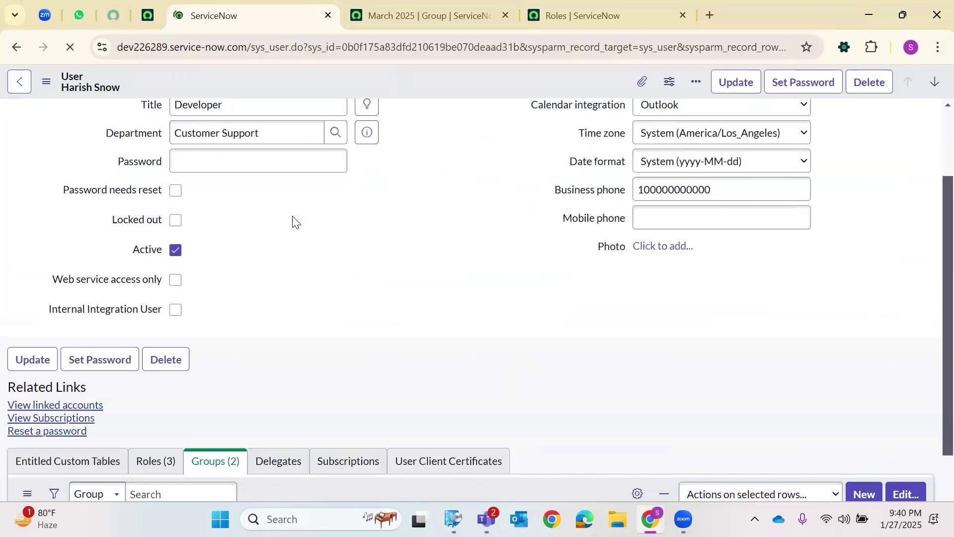
{"action": "scroll", "coordinate": [83, 388], "scroll_direction": "down", "scroll_amount": 1}
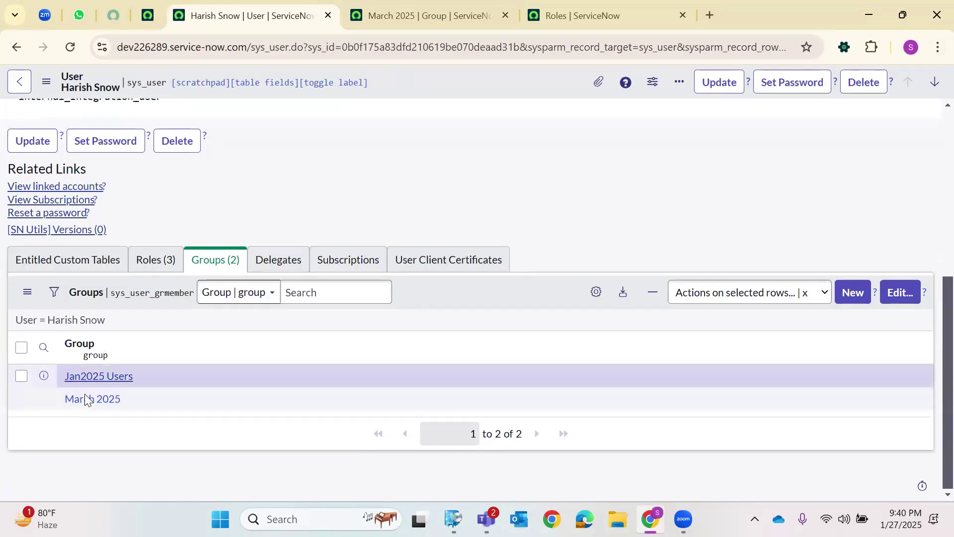
Filter the user's Roles tab by '*Demo', leaving inherited Jan2025_DemoRole2 and Jan_2025_DemoRole_1.
{"action": "left_click", "coordinate": [144, 264]}
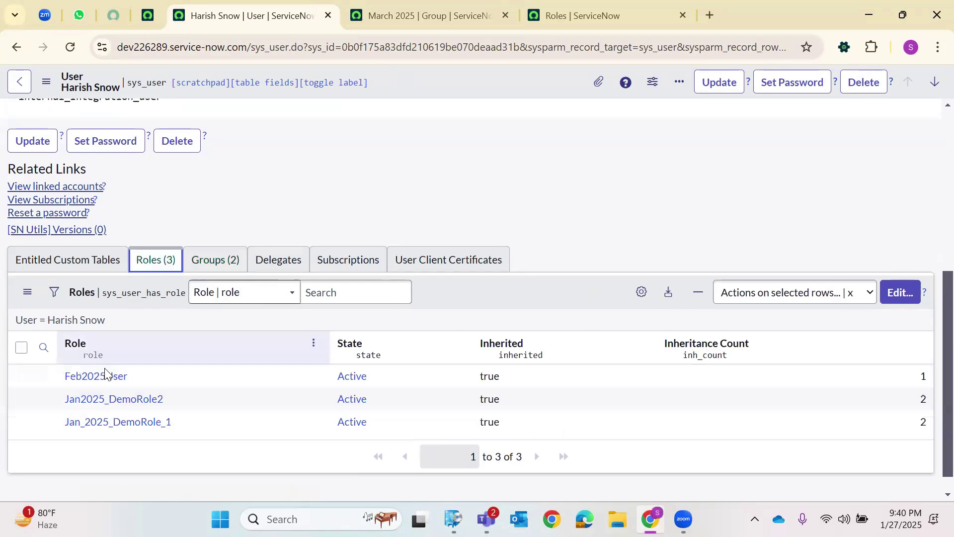
{"action": "left_click", "coordinate": [48, 354]}
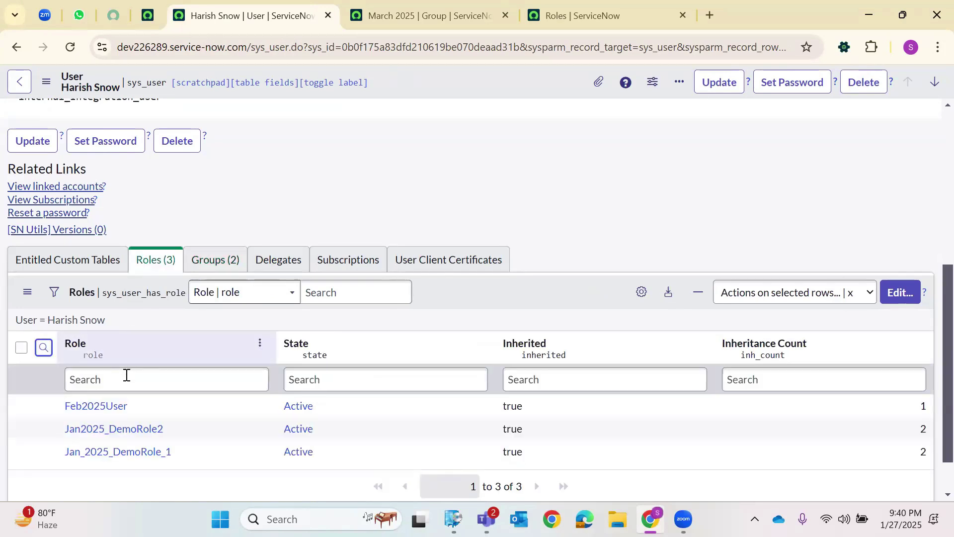
{"action": "left_click", "coordinate": [127, 375]}
{"action": "type", "text": "*"}
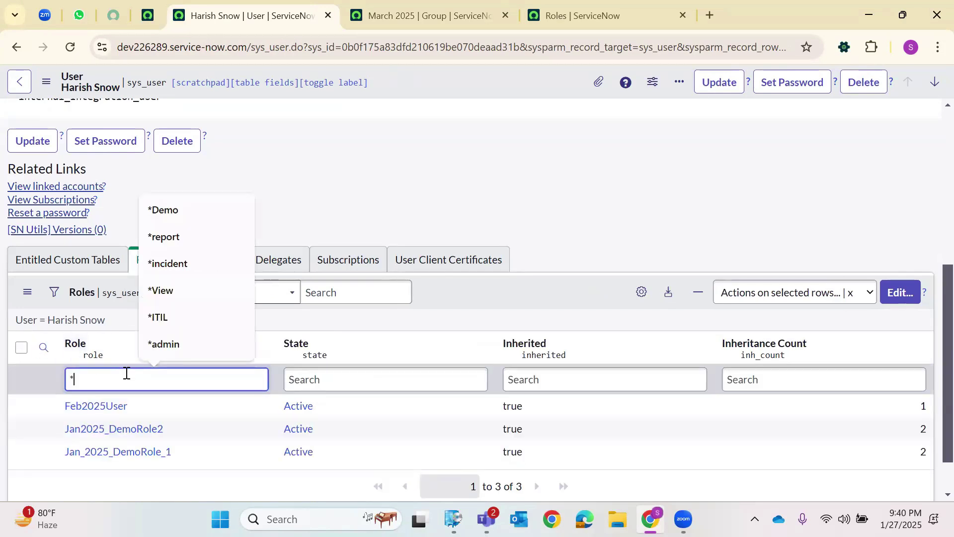
{"action": "type", "text": "Demo"}
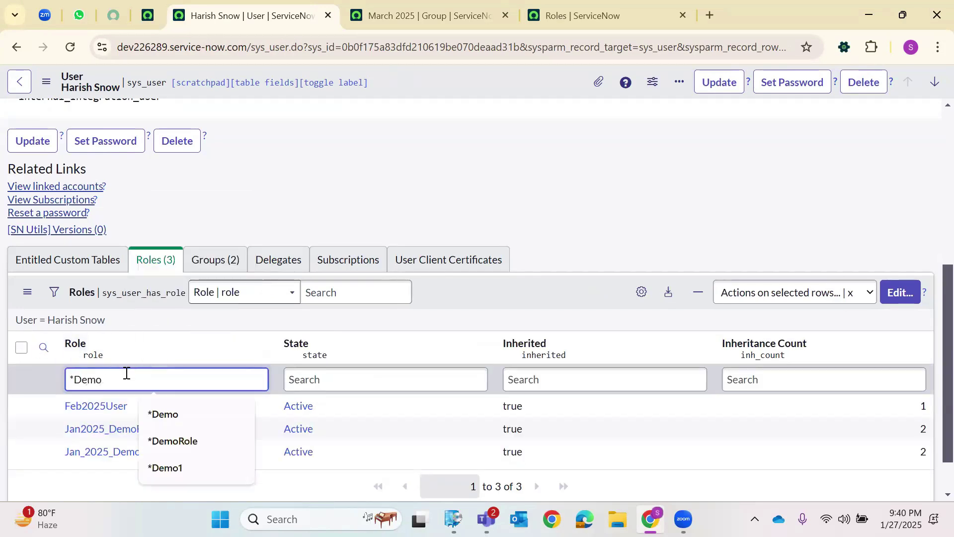
{"action": "key", "text": "Return"}
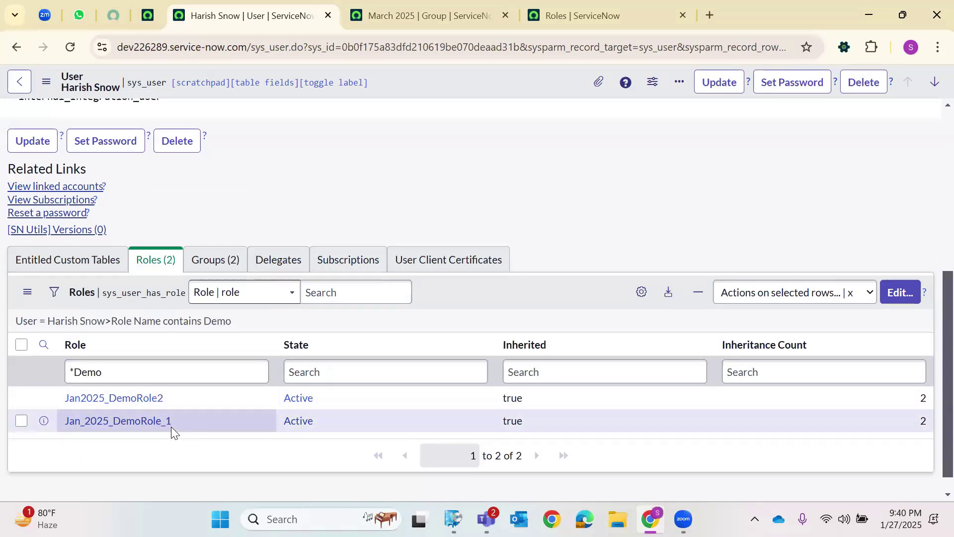
{"action": "left_click", "coordinate": [907, 398]}
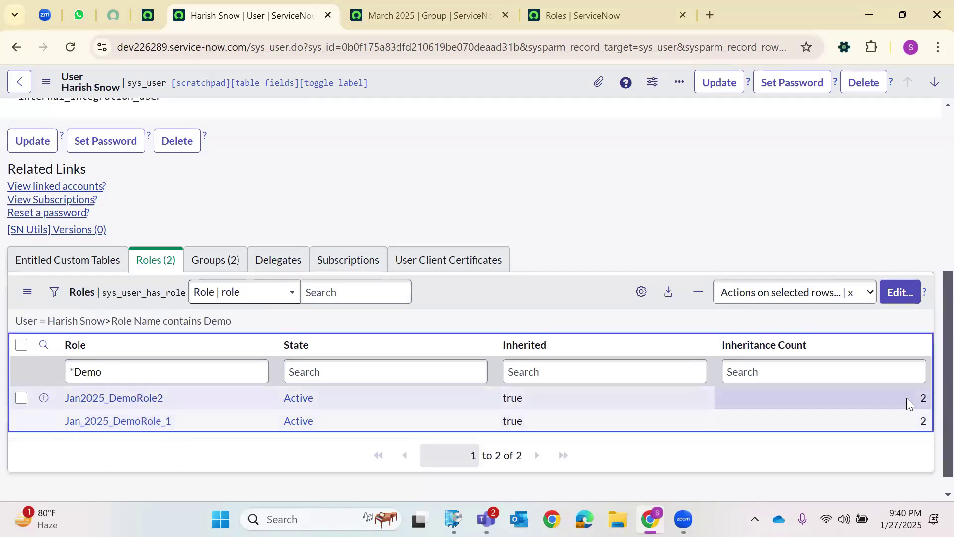
{"action": "left_click", "coordinate": [893, 420]}
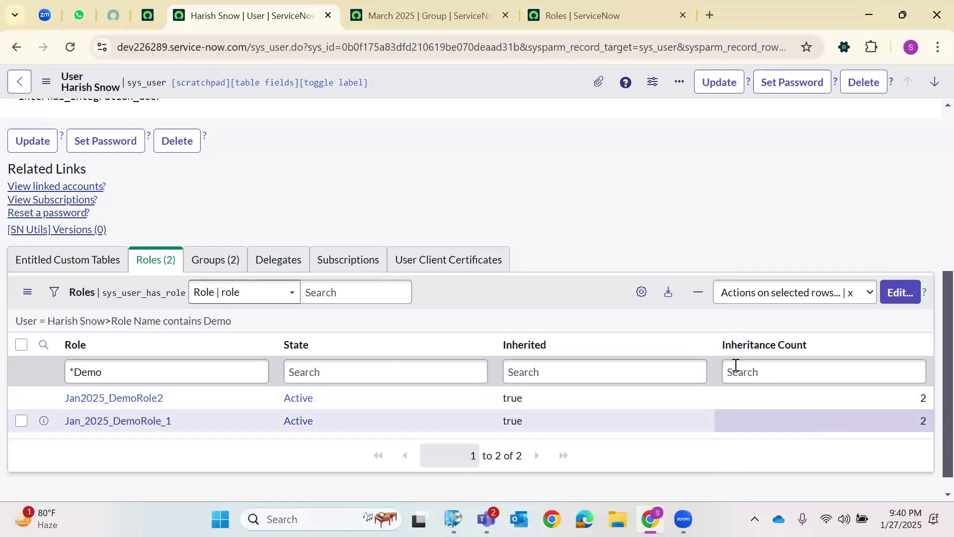
Add the Inheritance Map column to the user's roles list and open the first role's map.
{"action": "left_click", "coordinate": [645, 300]}
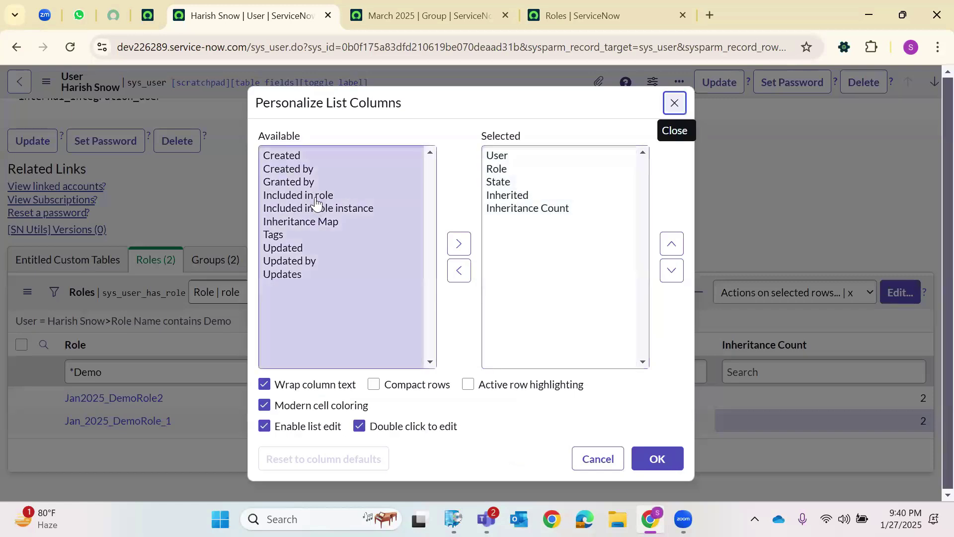
{"action": "left_click", "coordinate": [315, 199]}
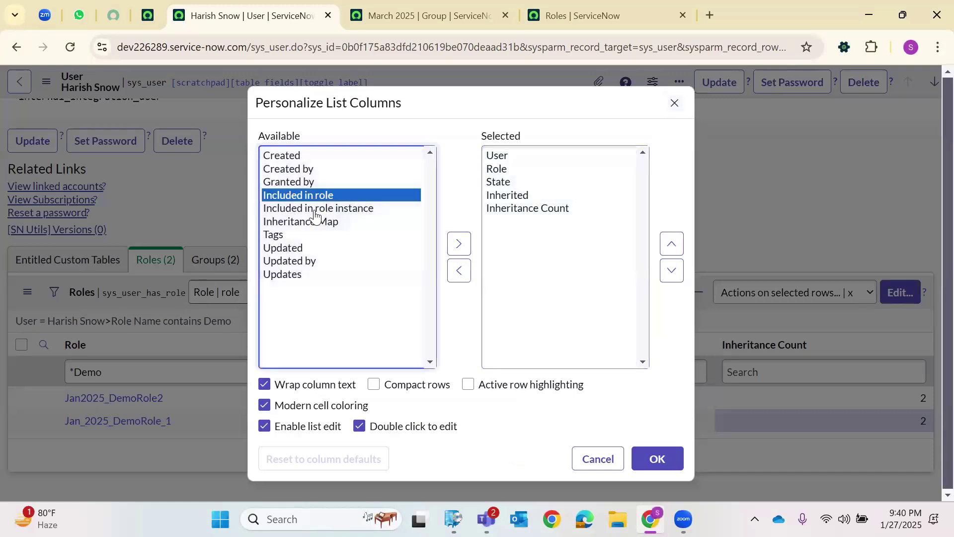
{"action": "left_click", "coordinate": [319, 224]}
{"action": "left_click", "coordinate": [458, 243]}
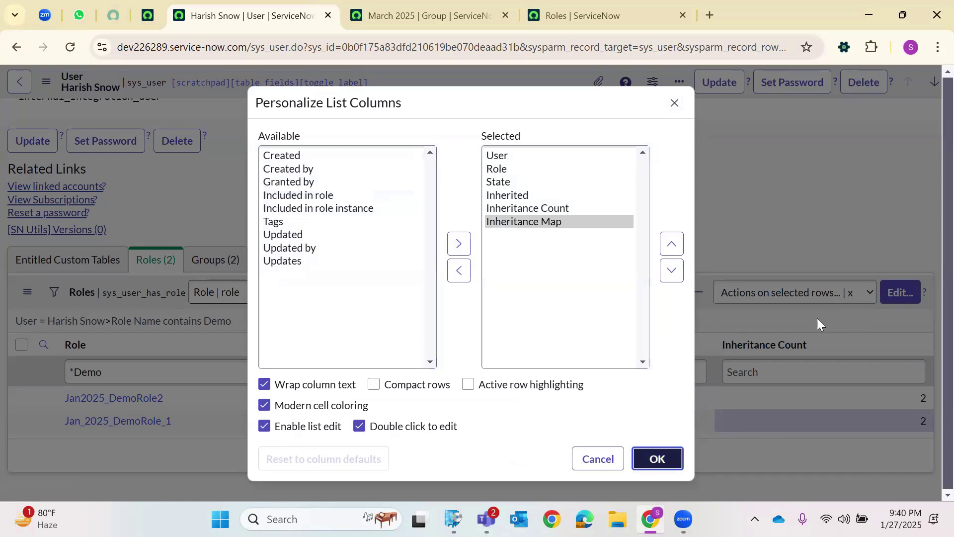
{"action": "key", "text": "Return"}
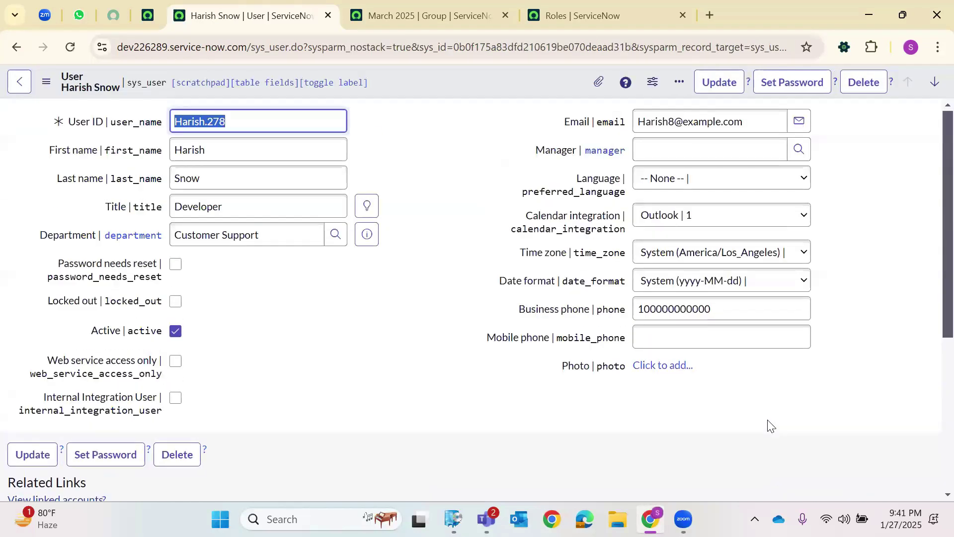
{"action": "scroll", "coordinate": [770, 426], "scroll_direction": "down", "scroll_amount": 5}
{"action": "left_click", "coordinate": [790, 393]}
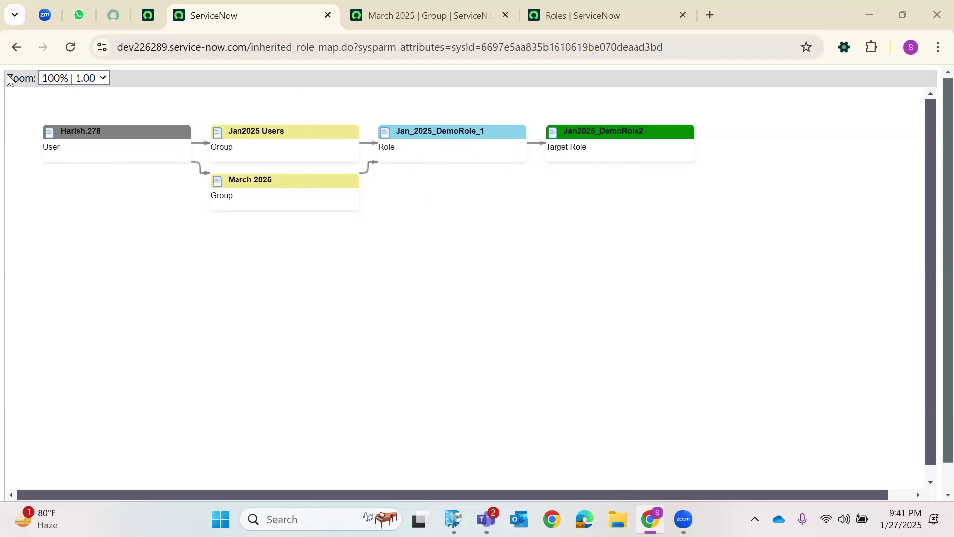
Go back from the Jan2025_DemoRole2 inheritance map to the user's roles list.
{"action": "left_click", "coordinate": [16, 47]}
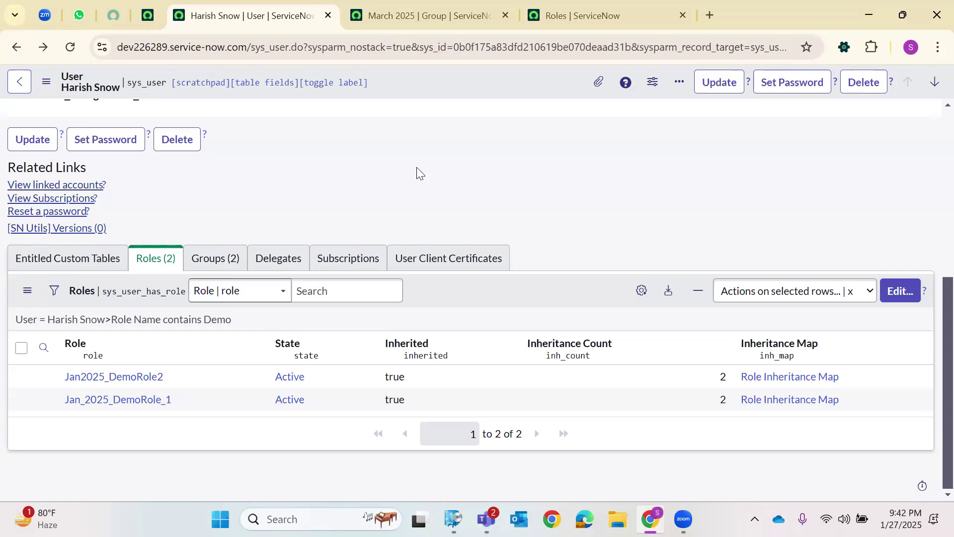
Review the user's two group memberships, Jan2025 Users and March 2025, in the Groups list.
{"action": "left_click", "coordinate": [210, 259]}
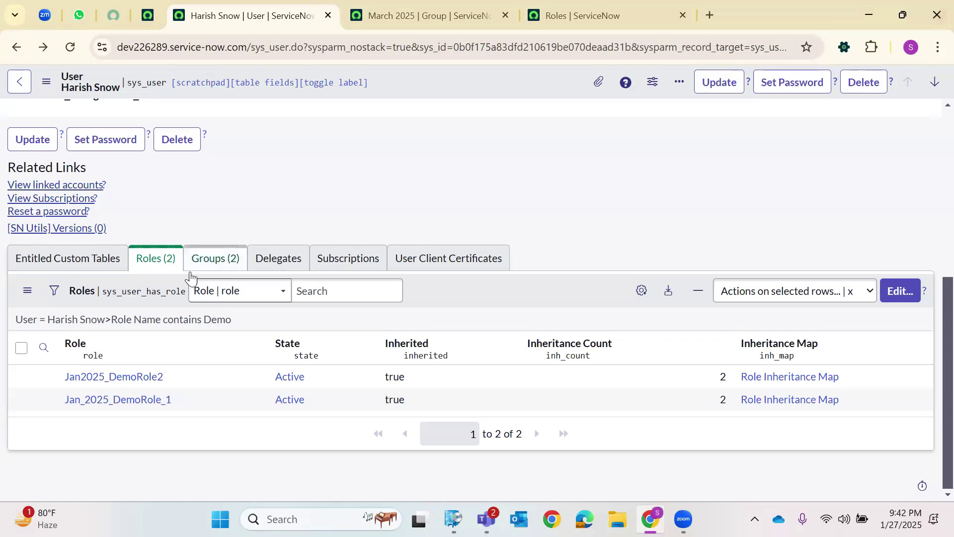
{"action": "left_click", "coordinate": [154, 266]}
{"action": "left_click", "coordinate": [211, 262]}
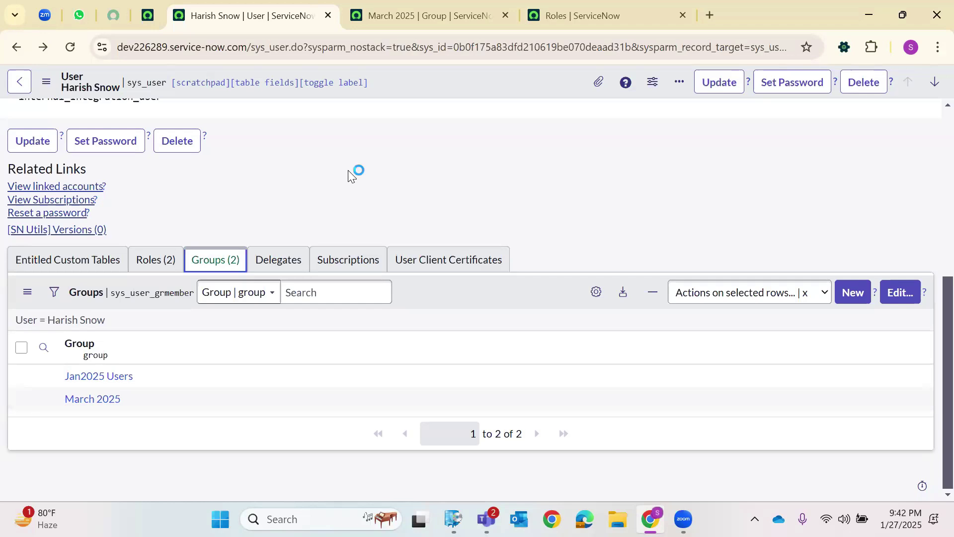
{"action": "scroll", "coordinate": [384, 167], "scroll_direction": "up", "scroll_amount": 4}
{"action": "scroll", "coordinate": [384, 166], "scroll_direction": "up", "scroll_amount": 2}
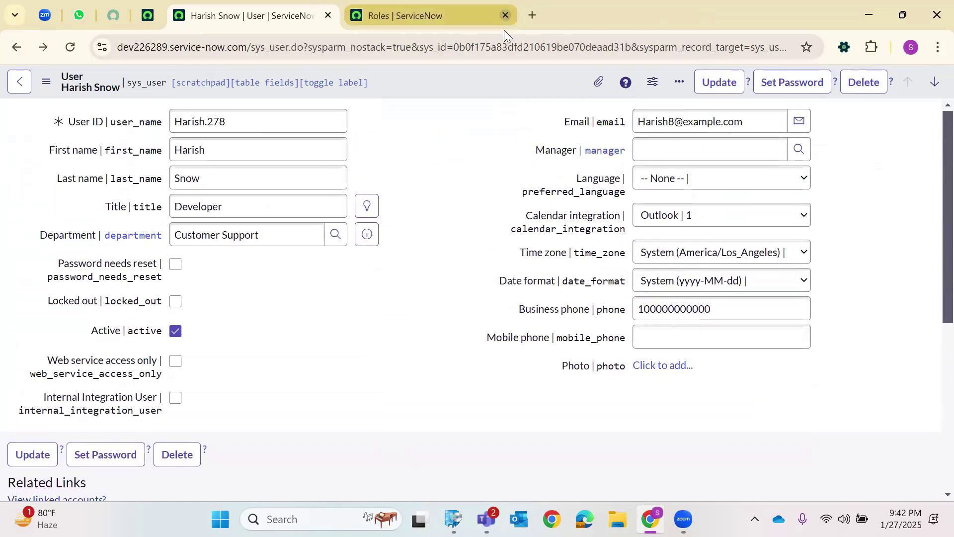
Close the roles and user record tabs, then search the navigator for sys_user.LIST.
{"action": "left_click", "coordinate": [505, 17]}
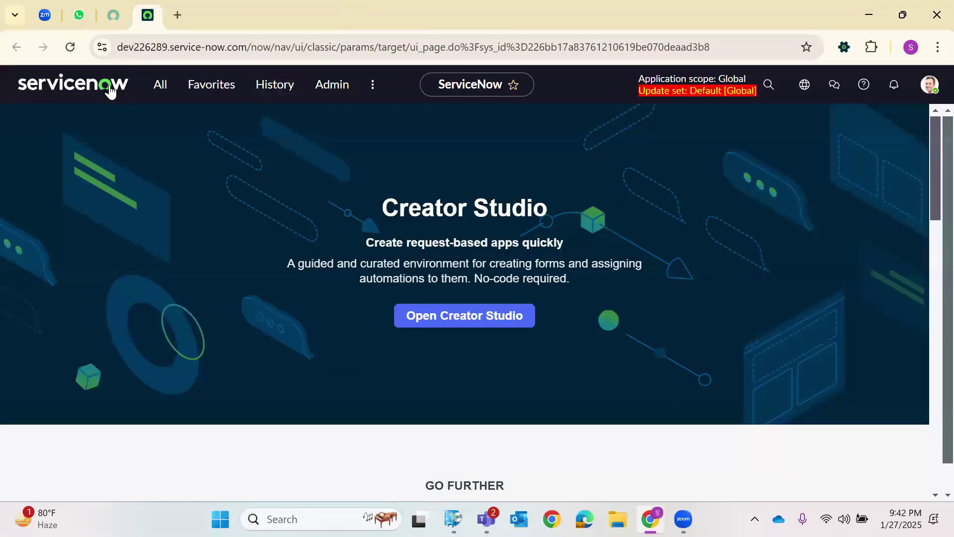
{"action": "left_click", "coordinate": [68, 49]}
{"action": "left_click", "coordinate": [167, 87]}
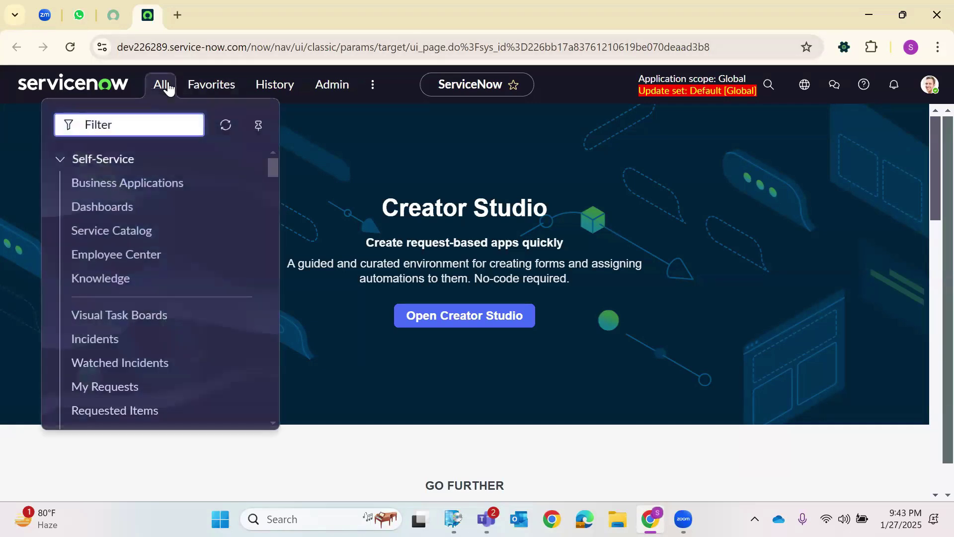
{"action": "type", "text": "Sys_use"}
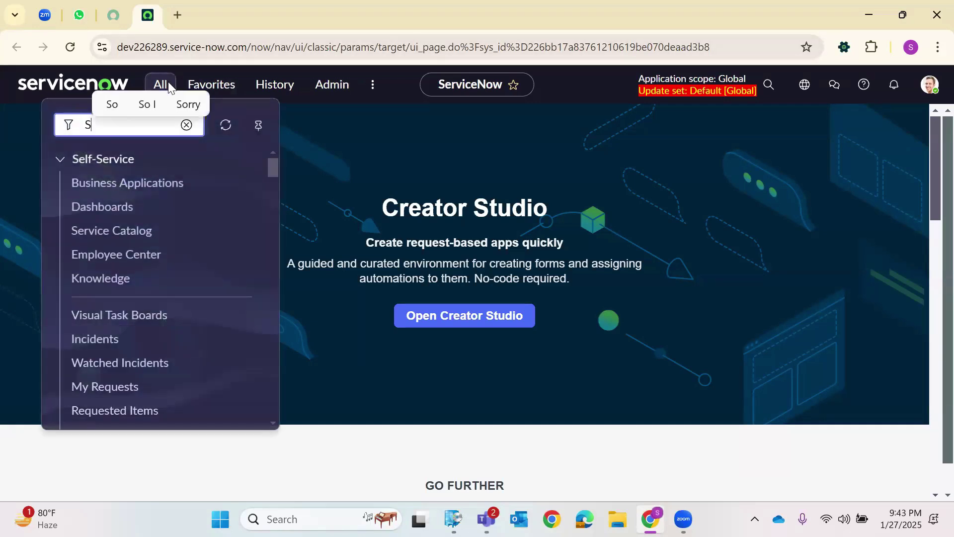
{"action": "key", "text": "BackSpace"}
{"action": "key", "text": "BackSpace"}
{"action": "key", "text": "BackSpace"}
{"action": "key", "text": "BackSpace"}
{"action": "key", "text": "BackSpace"}
{"action": "key", "text": "BackSpace"}
{"action": "key", "text": "BackSpace"}
{"action": "type", "text": "sys_user"}
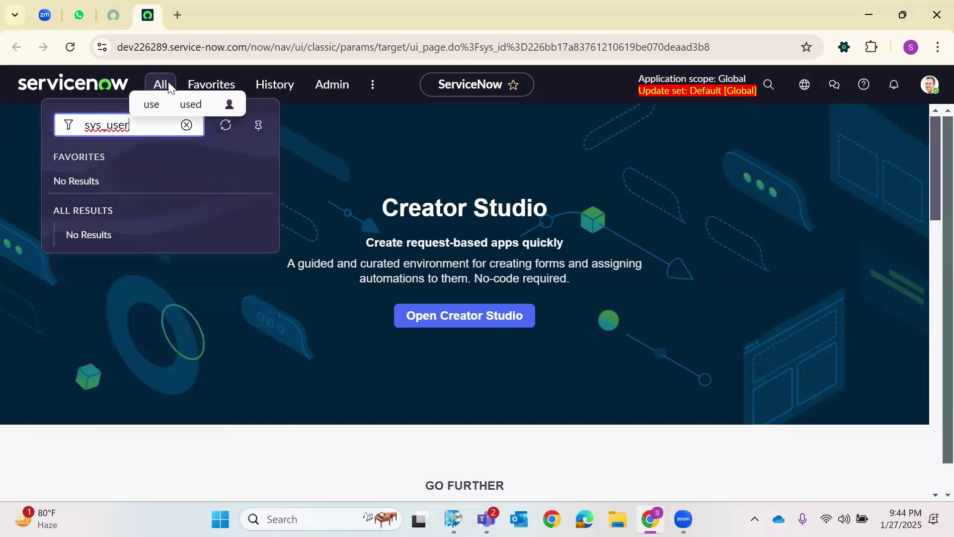
{"action": "type", "text": ".LIST"}
Start a new user record and enter the user ID, first name and last name.
{"action": "key", "text": "Return"}
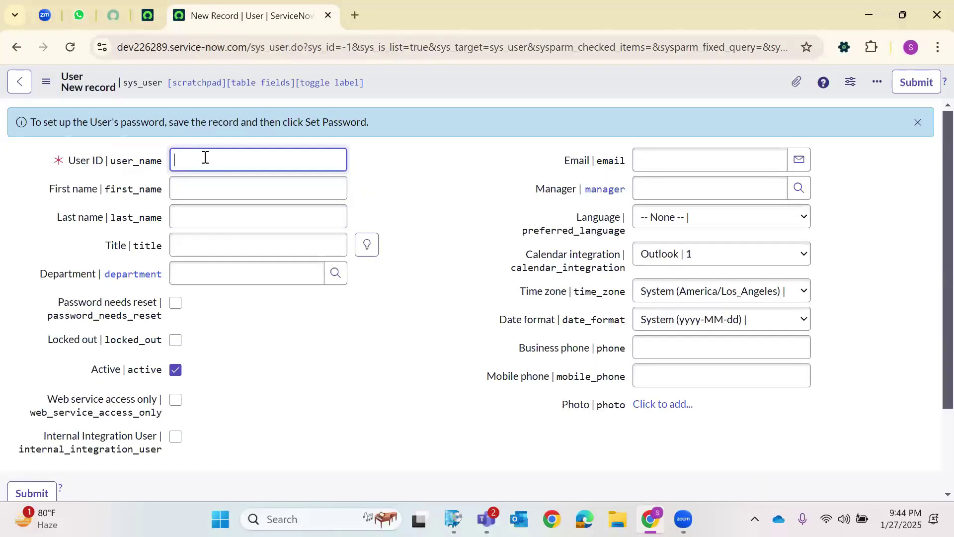
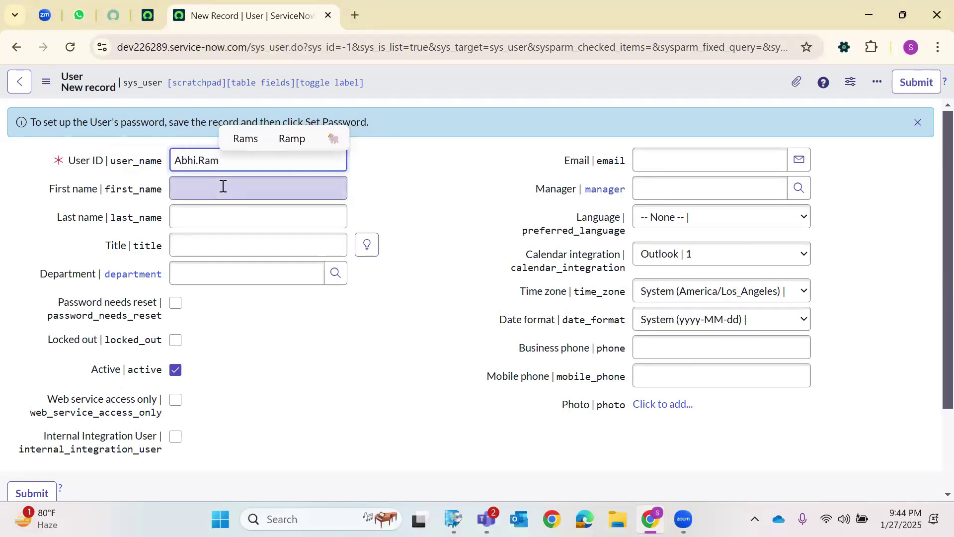
{"action": "left_click", "coordinate": [223, 186]}
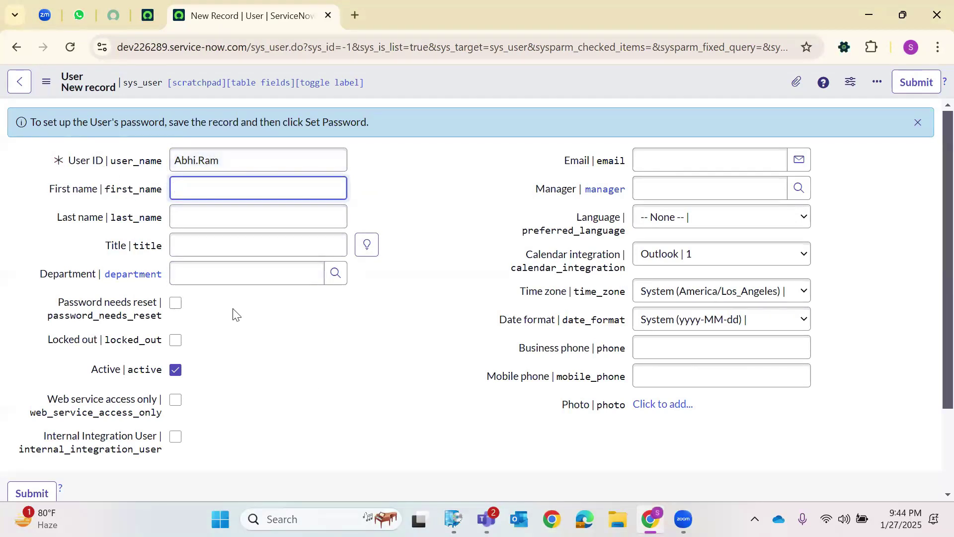
{"action": "left_click", "coordinate": [208, 225]}
{"action": "left_click", "coordinate": [203, 239]}
{"action": "left_click", "coordinate": [206, 195]}
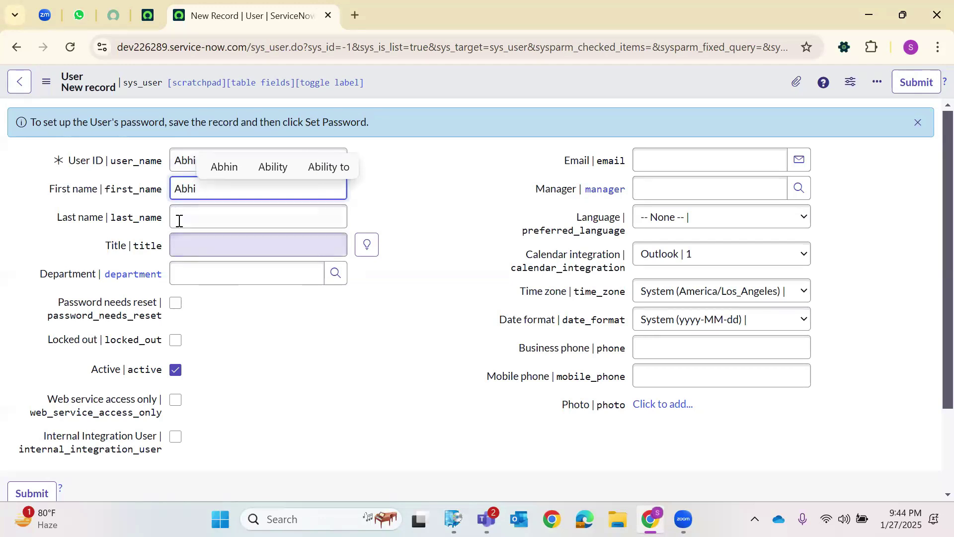
{"action": "left_click", "coordinate": [178, 222]}
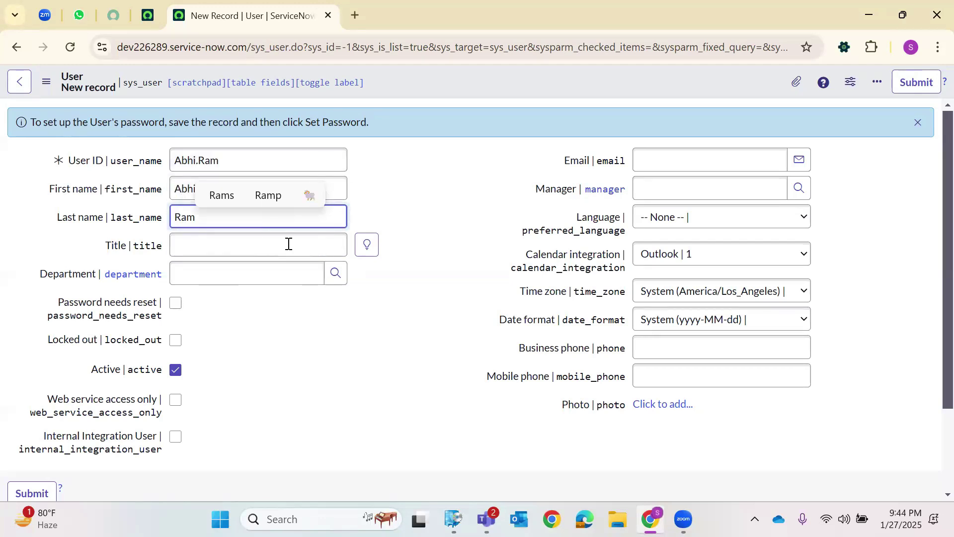
Set the title to Senior Developer, add the user's e-mail address, and save the record.
{"action": "left_click", "coordinate": [367, 245]}
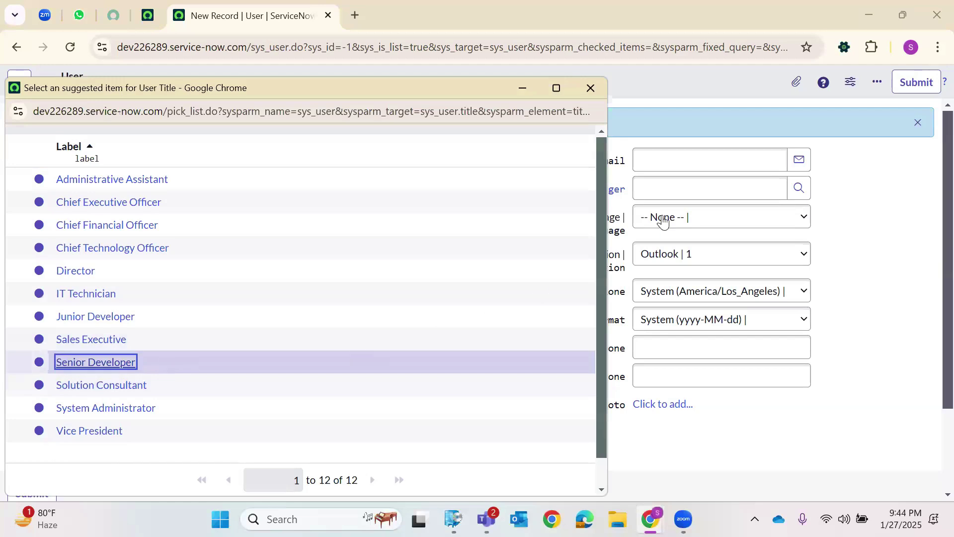
{"action": "key", "text": "Return"}
{"action": "left_click", "coordinate": [664, 155]}
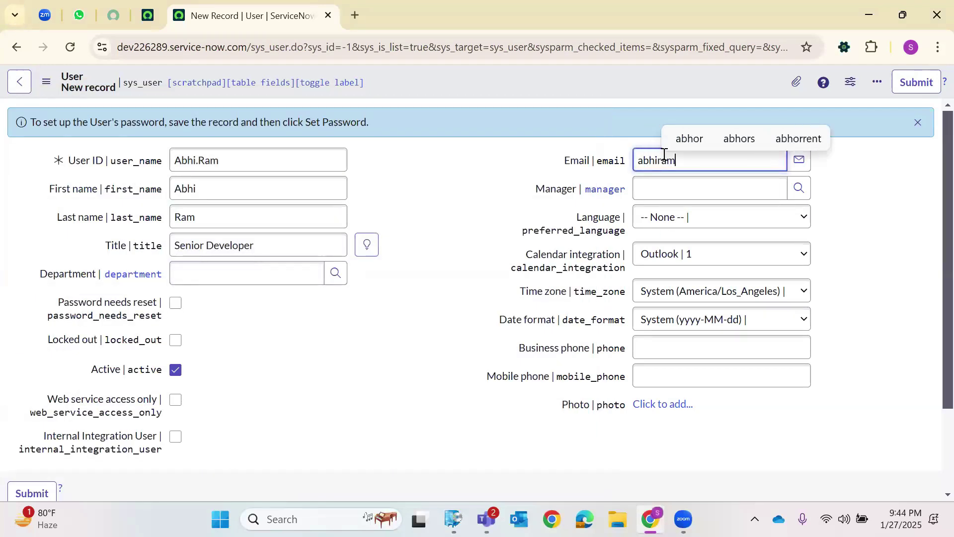
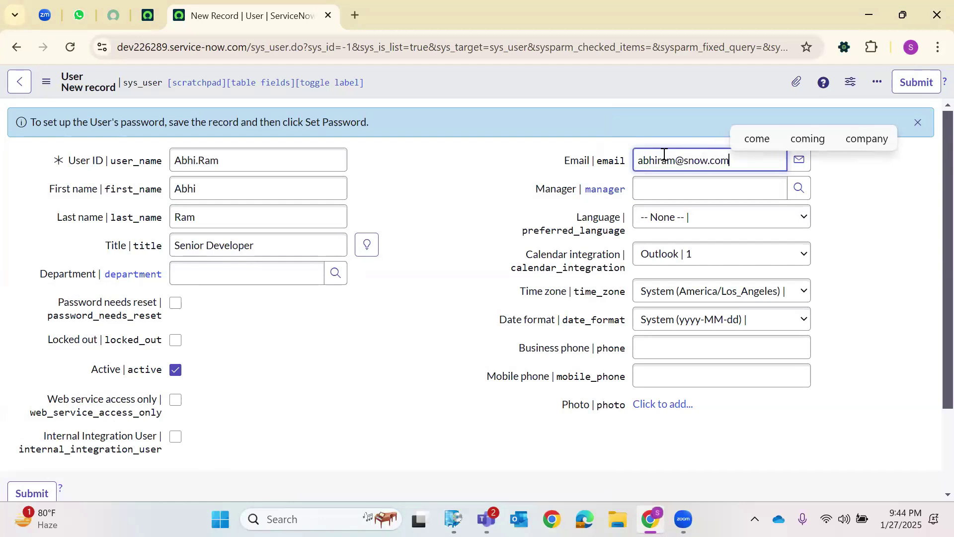
{"action": "right_click", "coordinate": [460, 67]}
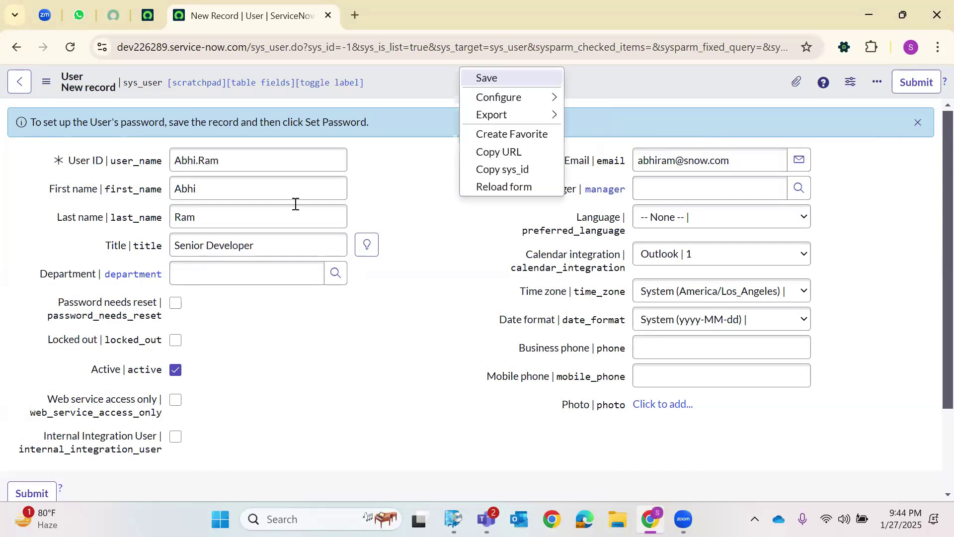
{"action": "left_click", "coordinate": [486, 78]}
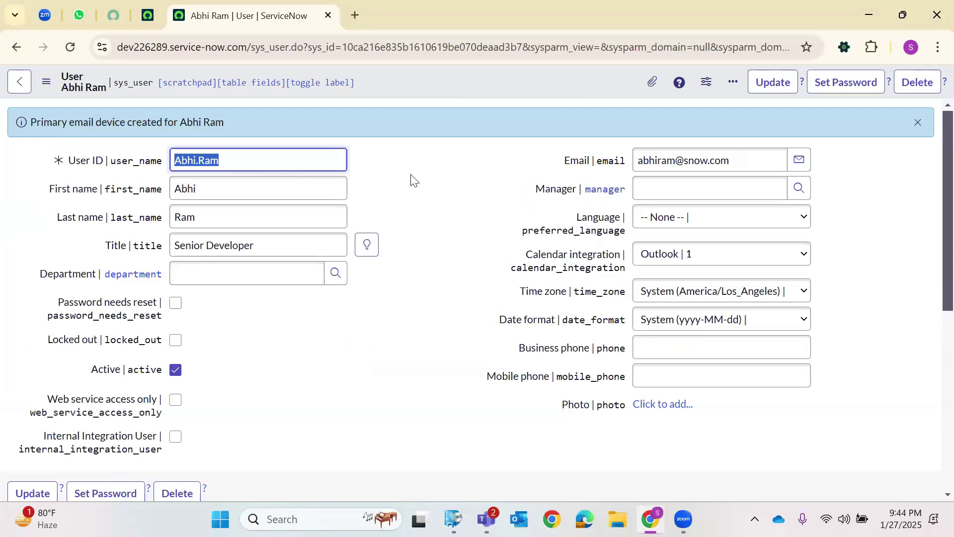
Open the Roles module from the navigator in a new browser tab.
{"action": "scroll", "coordinate": [411, 180], "scroll_direction": "down", "scroll_amount": 7}
{"action": "scroll", "coordinate": [403, 182], "scroll_direction": "up", "scroll_amount": 6}
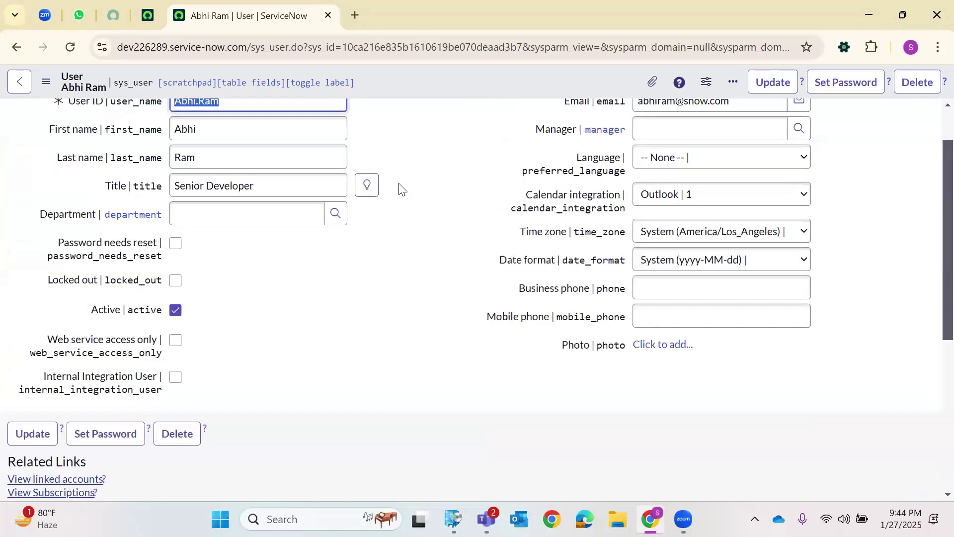
{"action": "scroll", "coordinate": [403, 190], "scroll_direction": "up", "scroll_amount": 1}
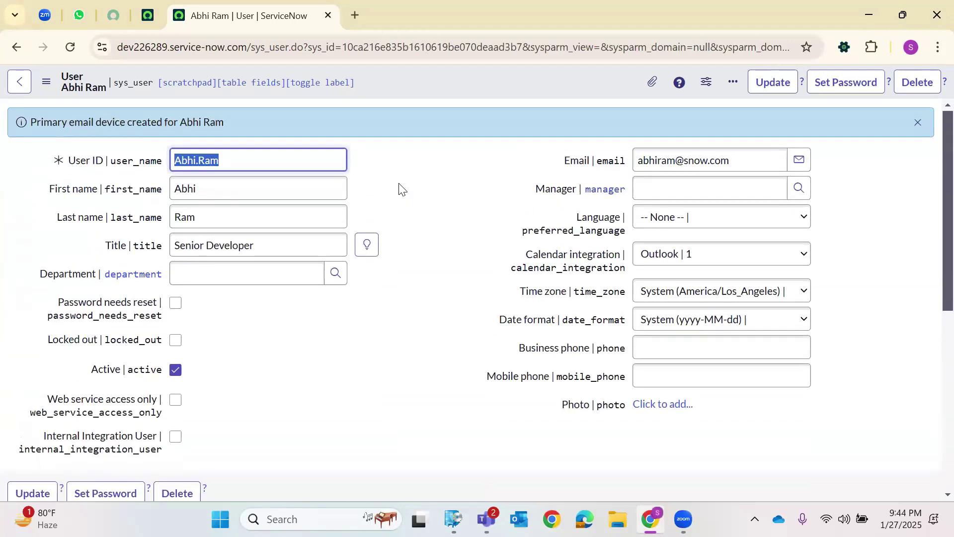
{"action": "left_click", "coordinate": [158, 17]}
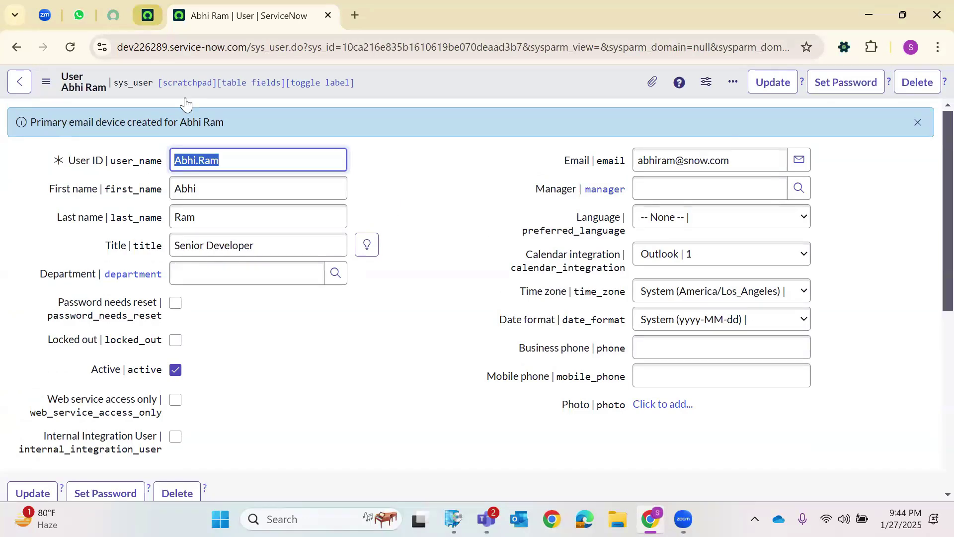
{"action": "left_click", "coordinate": [163, 91]}
{"action": "type", "text": "Roles"}
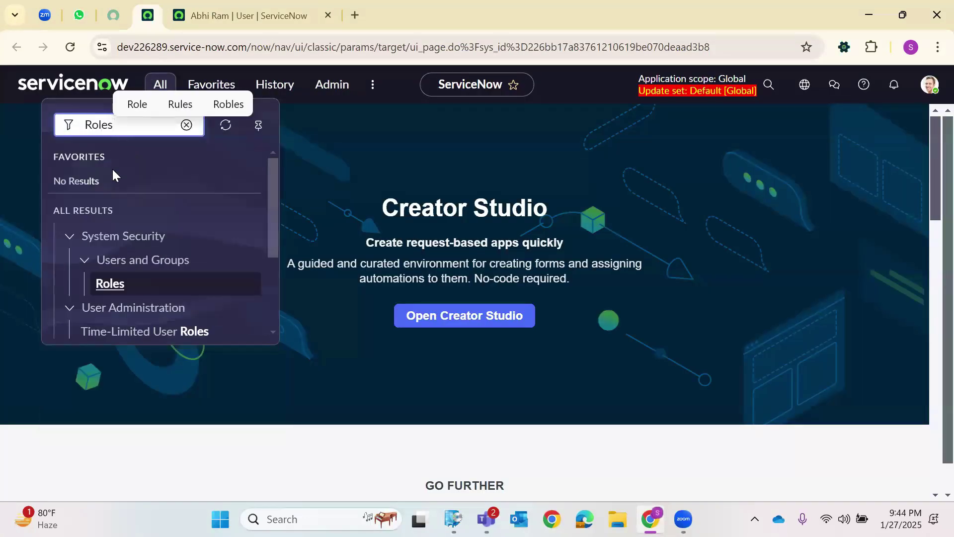
{"action": "scroll", "coordinate": [119, 249], "scroll_direction": "down", "scroll_amount": 3}
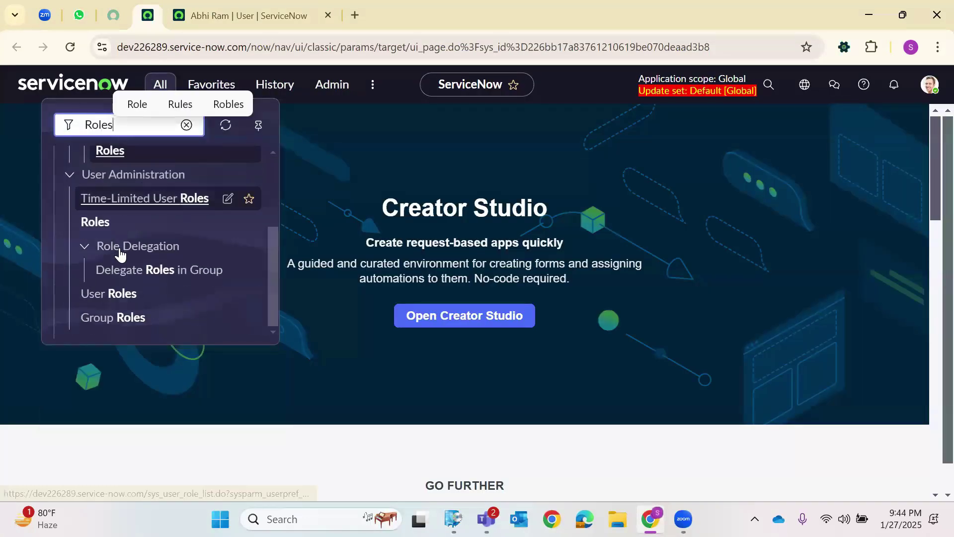
{"action": "right_click", "coordinate": [97, 222]}
{"action": "left_click", "coordinate": [164, 241]}
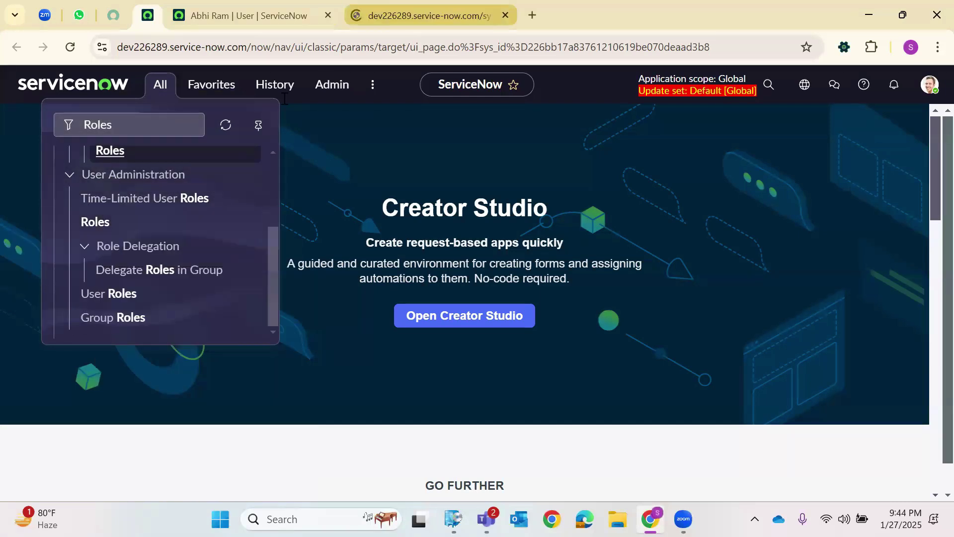
Filter the Roles list for names containing *ABC.
{"action": "left_click", "coordinate": [67, 171]}
{"action": "type", "text": "*ABC"}
{"action": "key", "text": "Return"}
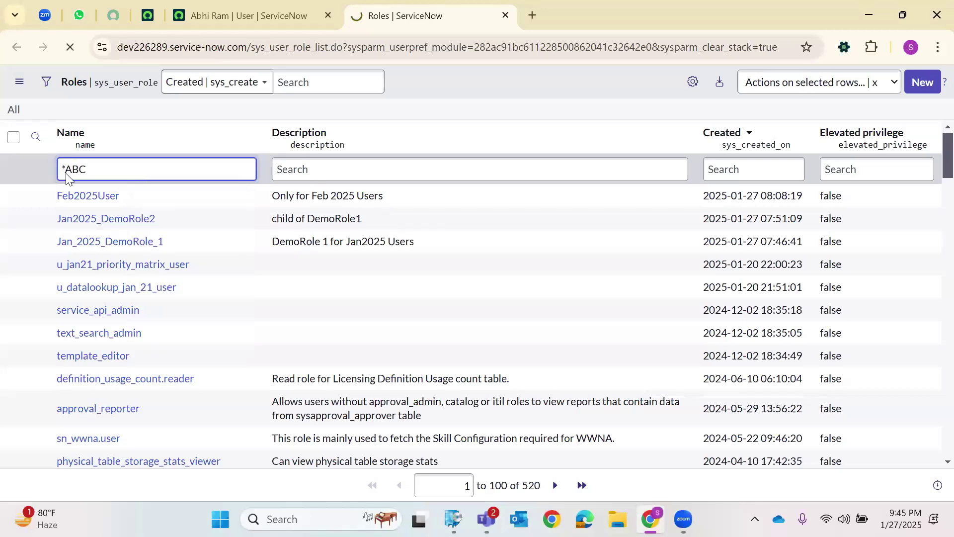
Clear the *ABC filter and submit a new role 'ABC Dummy Role' described as 'Dummy Role'.
{"action": "left_click", "coordinate": [120, 172]}
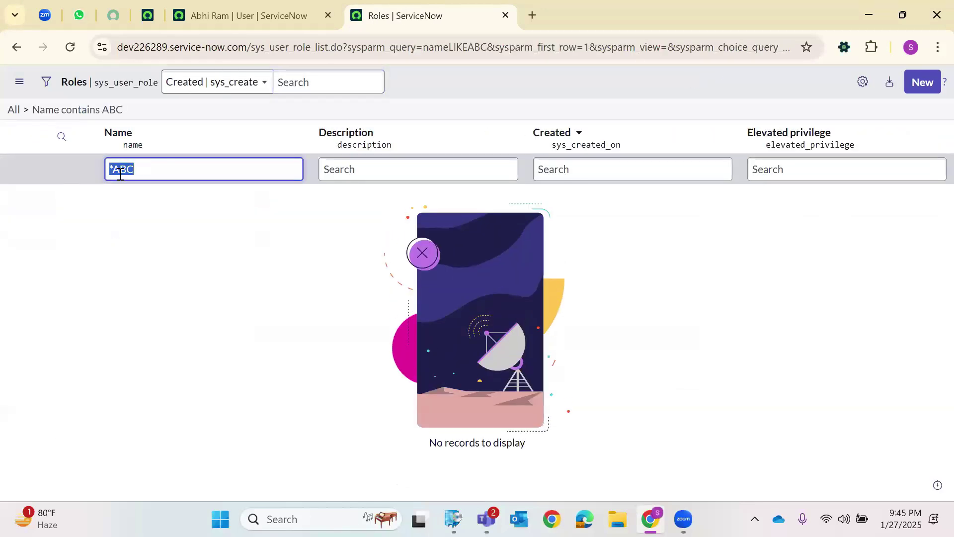
{"action": "key", "text": "BackSpace"}
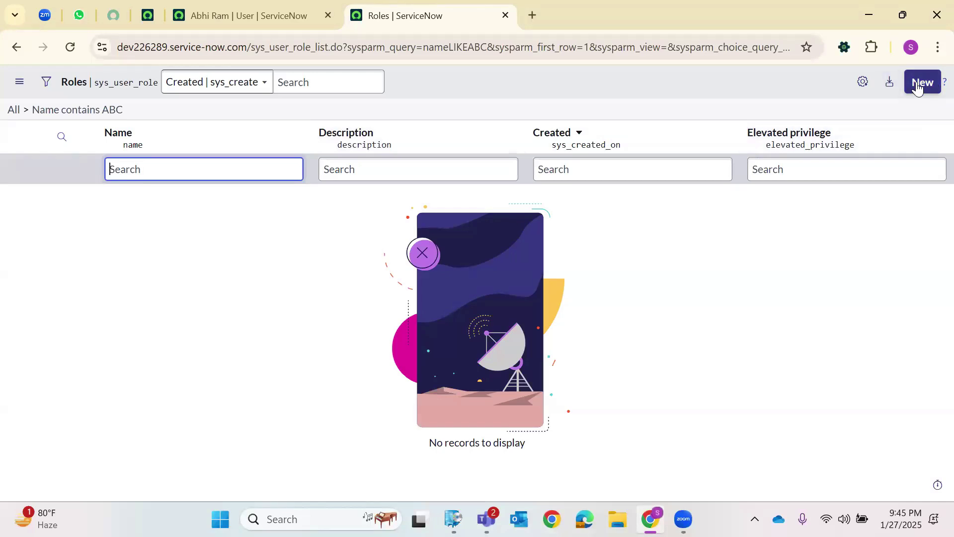
{"action": "left_click", "coordinate": [918, 85]}
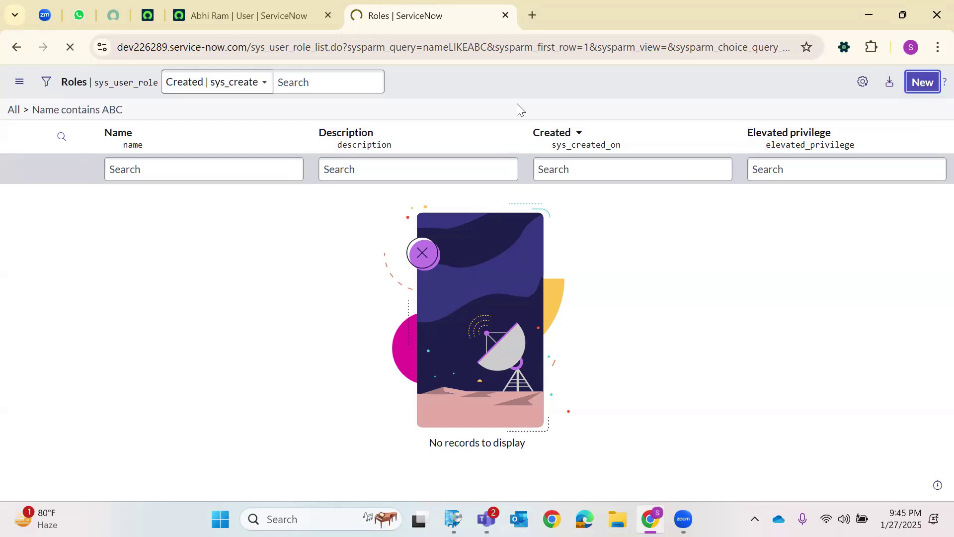
{"action": "type", "text": "ABC Dummy Role"}
{"action": "left_click", "coordinate": [211, 202]}
{"action": "type", "text": "D"}
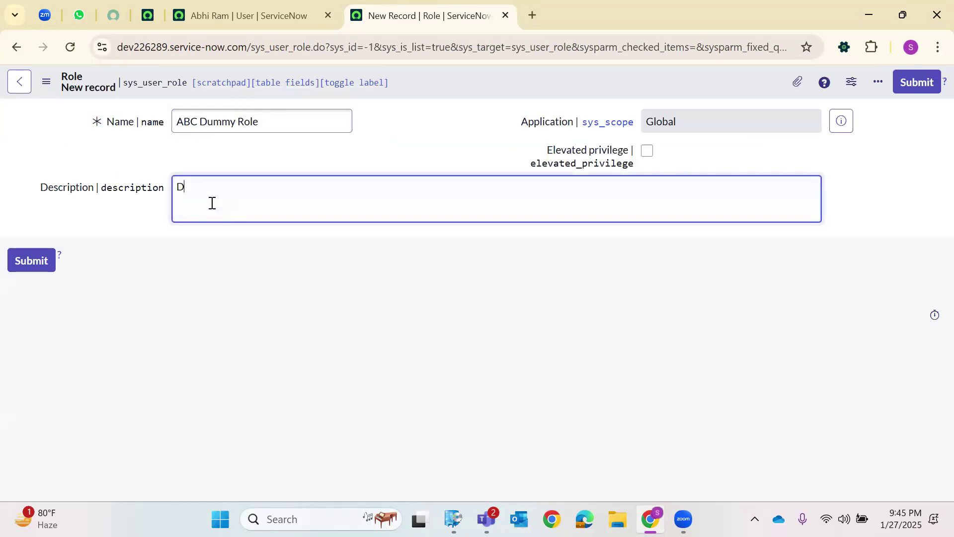
{"action": "type", "text": "ummy Role"}
{"action": "left_click", "coordinate": [26, 263]}
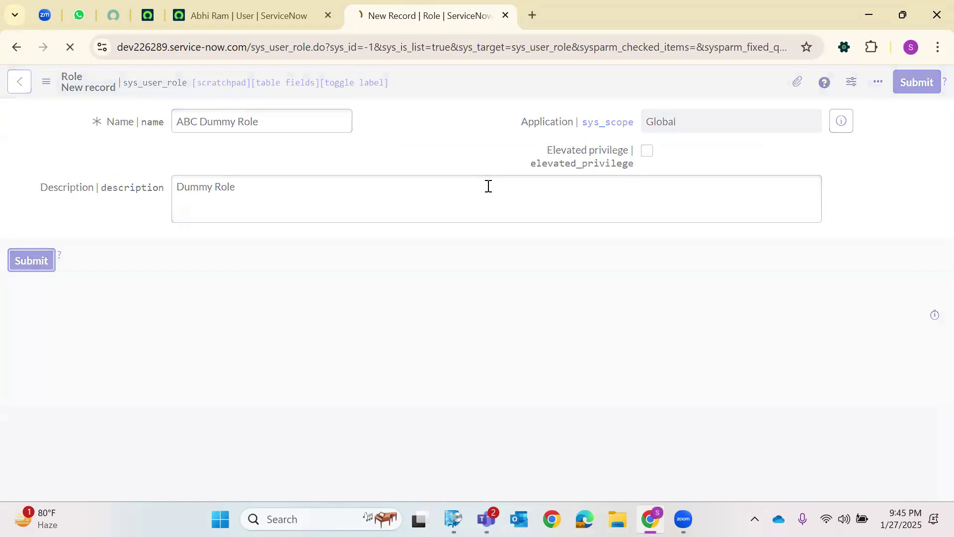
Confirm the new user's Roles related list is empty, then return to the ServiceNow home tab.
{"action": "left_click", "coordinate": [305, 5]}
{"action": "scroll", "coordinate": [219, 298], "scroll_direction": "down", "scroll_amount": 10}
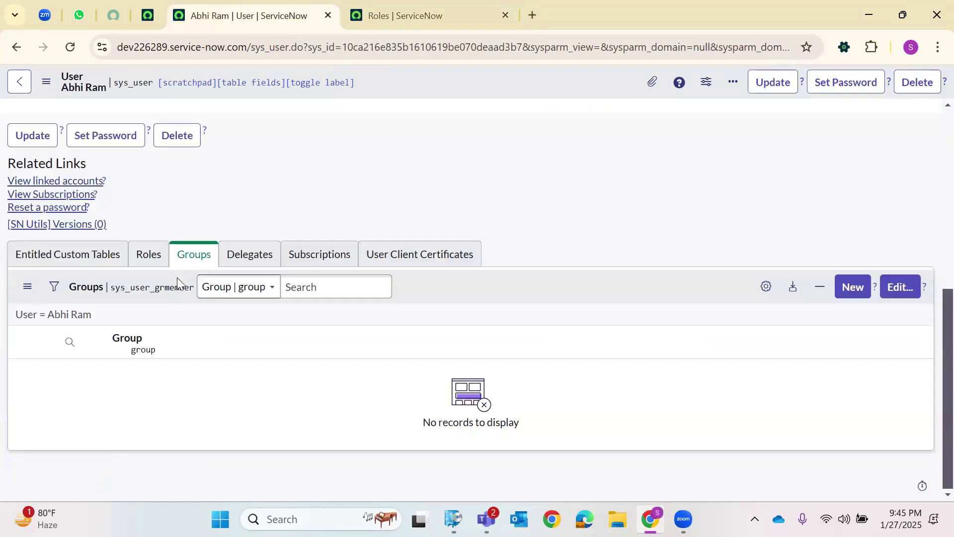
{"action": "left_click", "coordinate": [143, 266]}
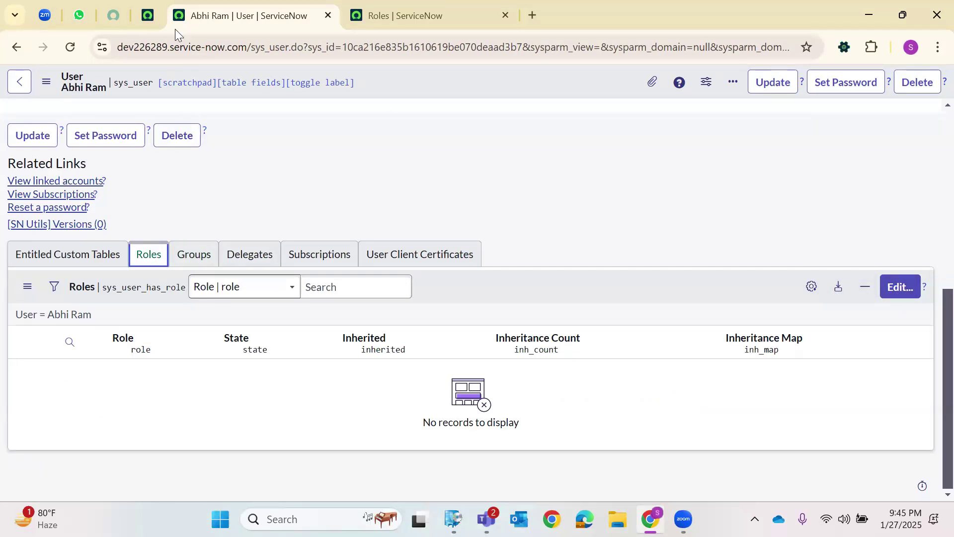
{"action": "left_click", "coordinate": [148, 16]}
{"action": "left_click", "coordinate": [160, 85]}
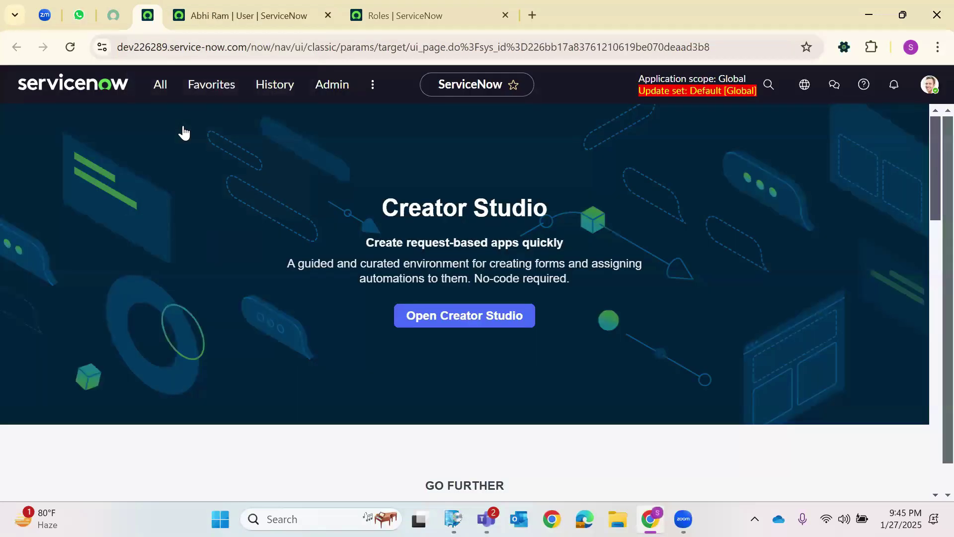
Open the Groups module from the navigator in a new browser tab.
{"action": "left_click", "coordinate": [184, 125]}
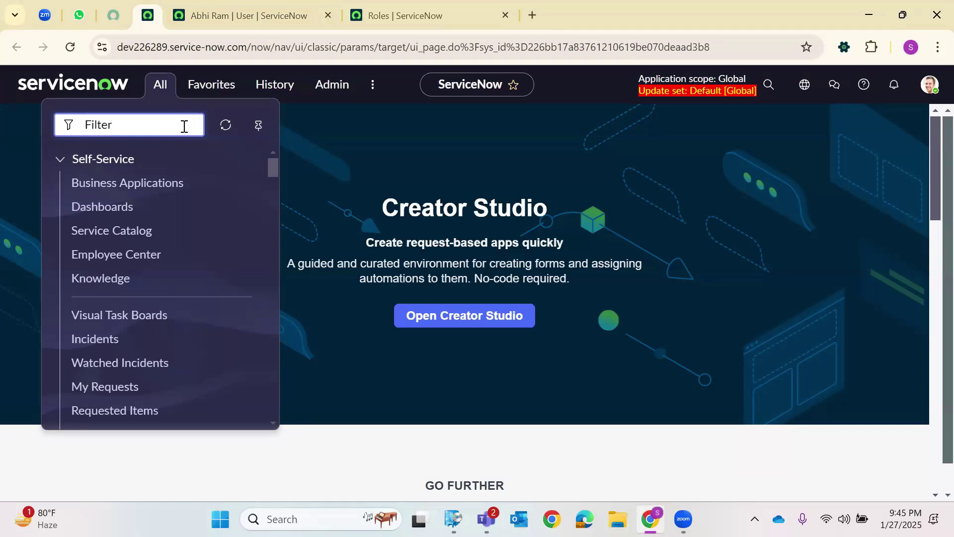
{"action": "type", "text": "Groups"}
{"action": "scroll", "coordinate": [166, 162], "scroll_direction": "down", "scroll_amount": 10}
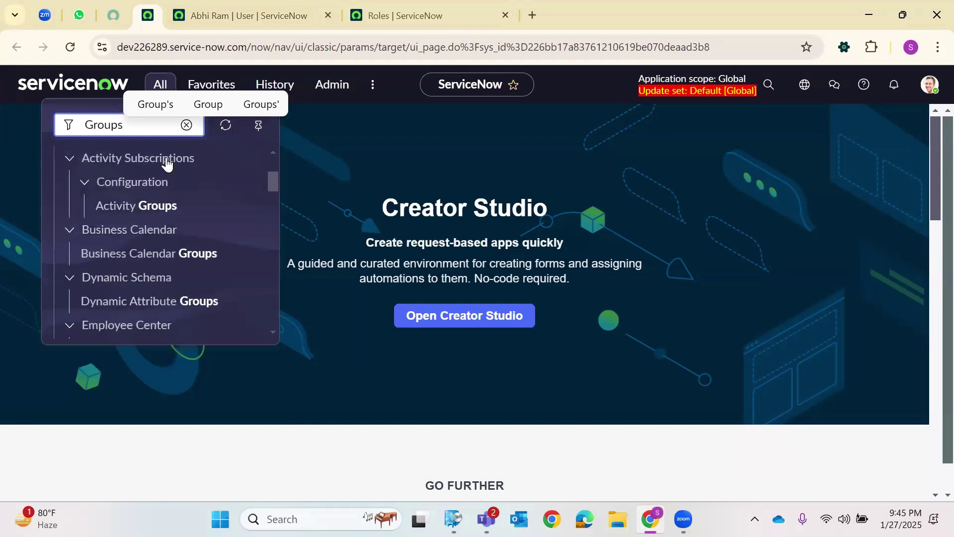
{"action": "scroll", "coordinate": [143, 249], "scroll_direction": "down", "scroll_amount": 10}
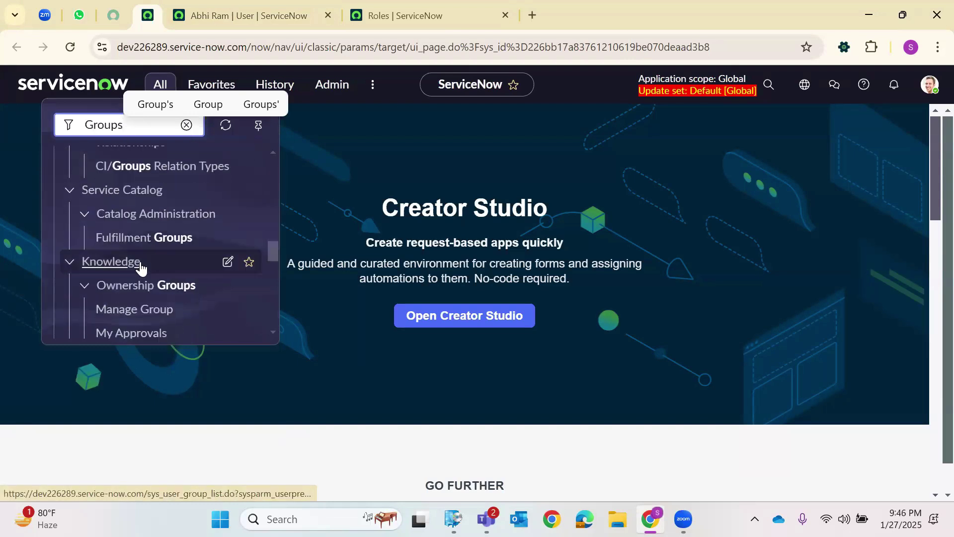
{"action": "scroll", "coordinate": [141, 274], "scroll_direction": "down", "scroll_amount": 2}
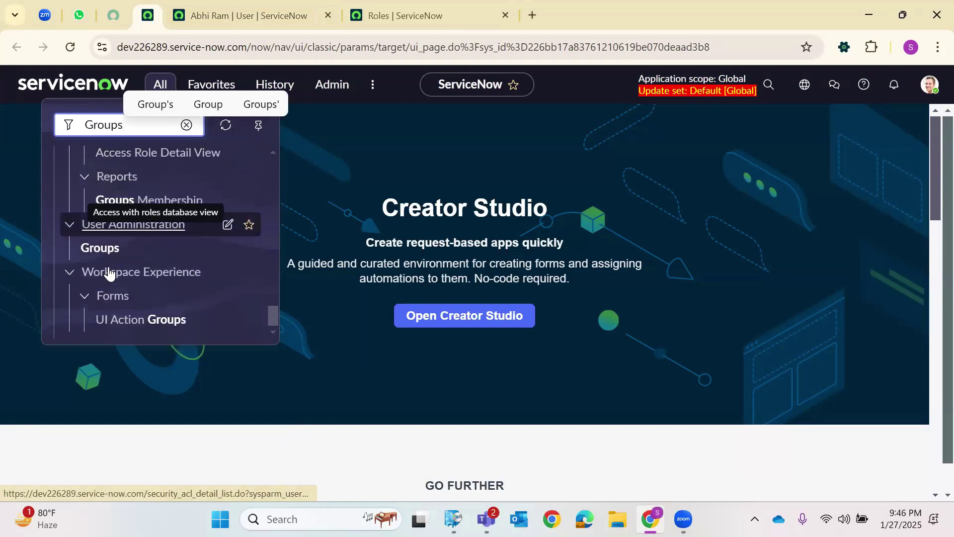
{"action": "right_click", "coordinate": [105, 250]}
{"action": "left_click", "coordinate": [149, 271]}
{"action": "left_click", "coordinate": [588, 7]}
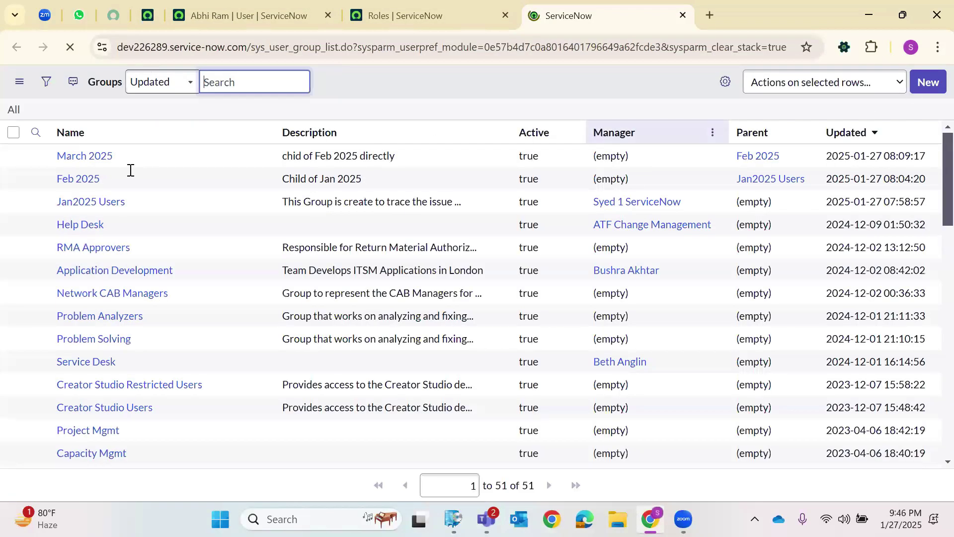
{"action": "key", "text": "Return"}
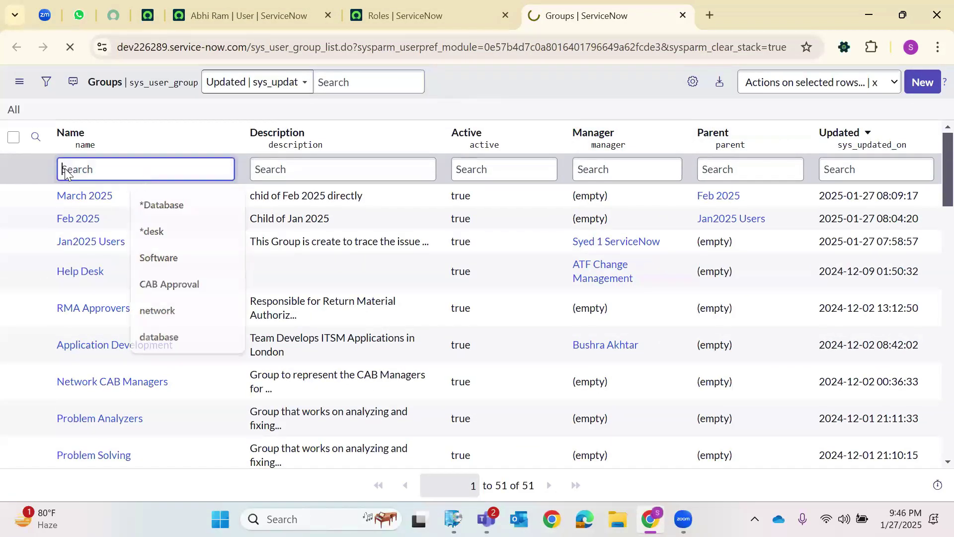
Search group names for *Logi, find no matches, and start a new group.
{"action": "left_click", "coordinate": [66, 169]}
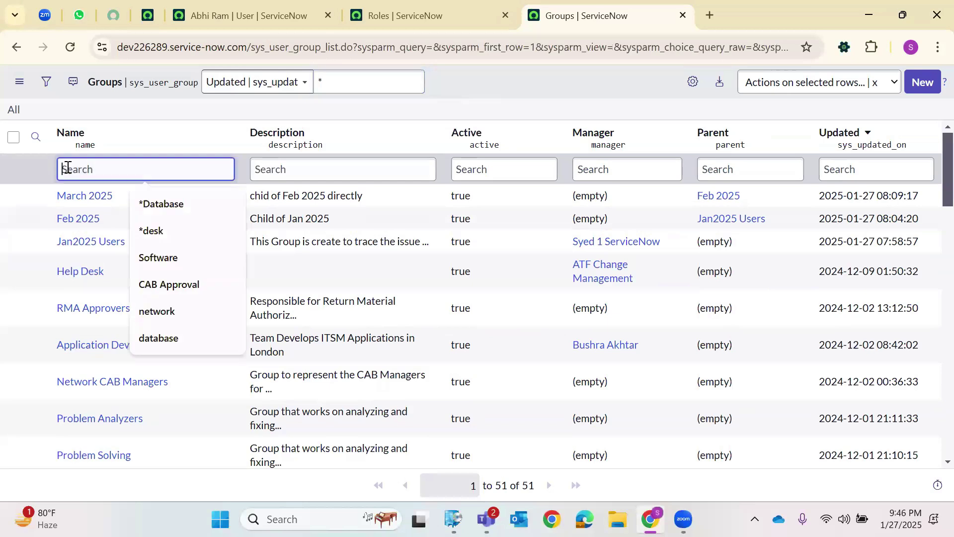
{"action": "type", "text": "*"}
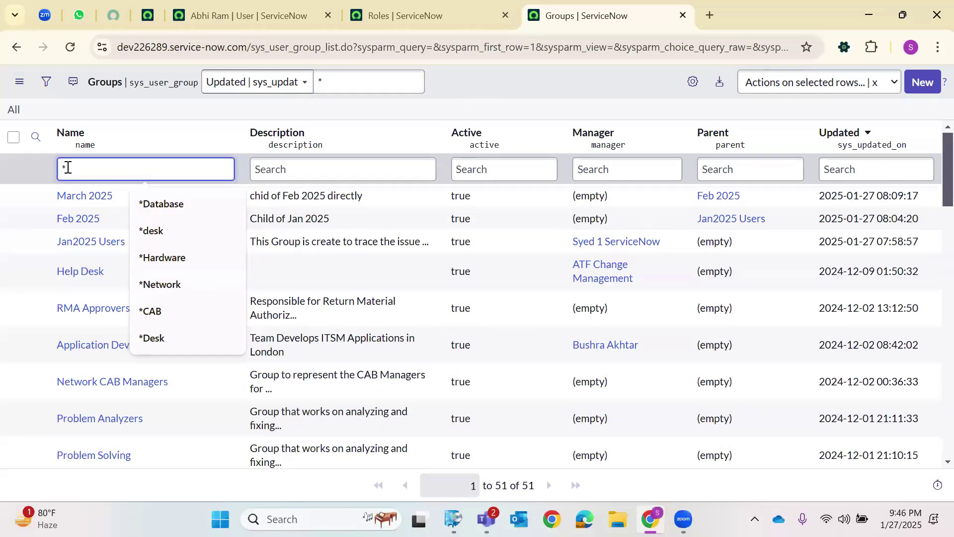
{"action": "type", "text": "Logi"}
{"action": "key", "text": "Return"}
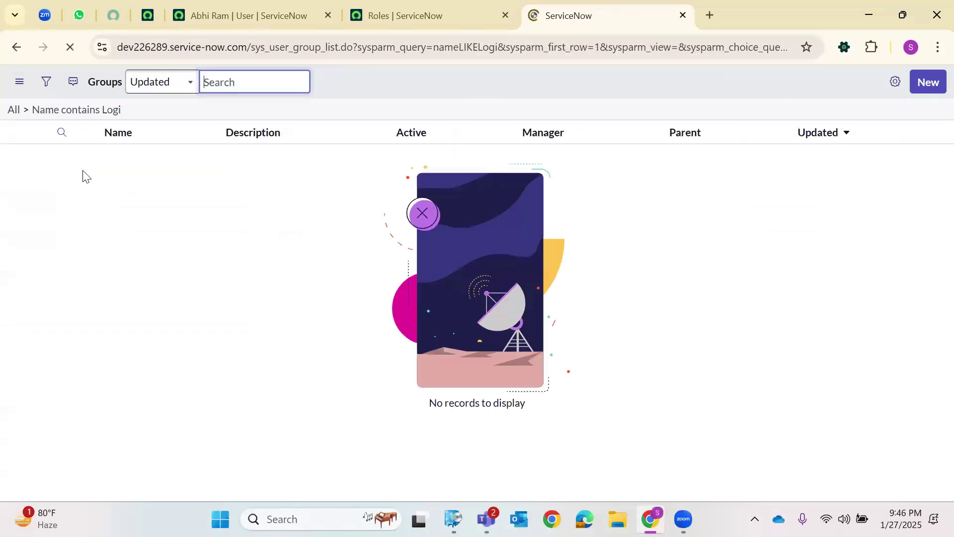
{"action": "left_click", "coordinate": [934, 82]}
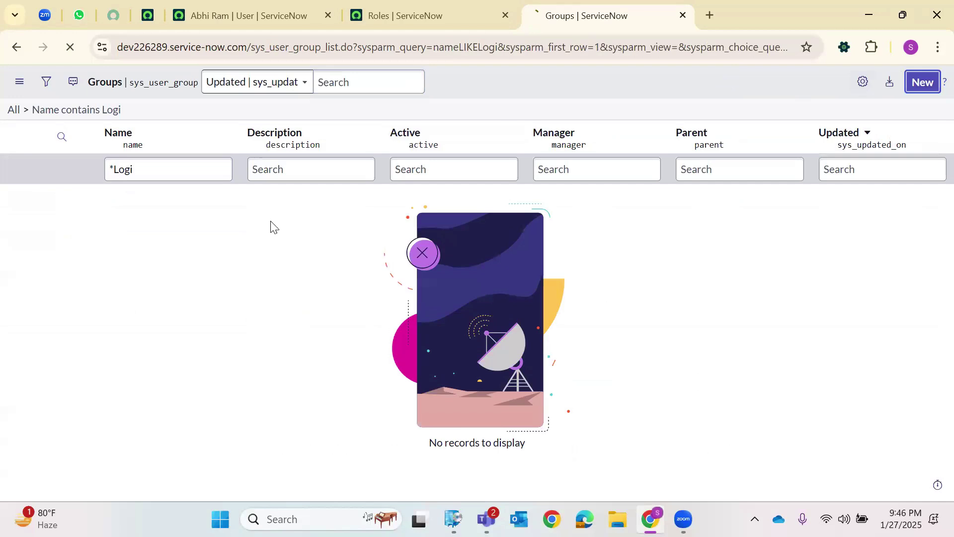
Name the new group 'Logitech', describe it as 'For Dummy Users', and save it.
{"action": "left_click", "coordinate": [230, 123]}
{"action": "type", "text": "Lo"}
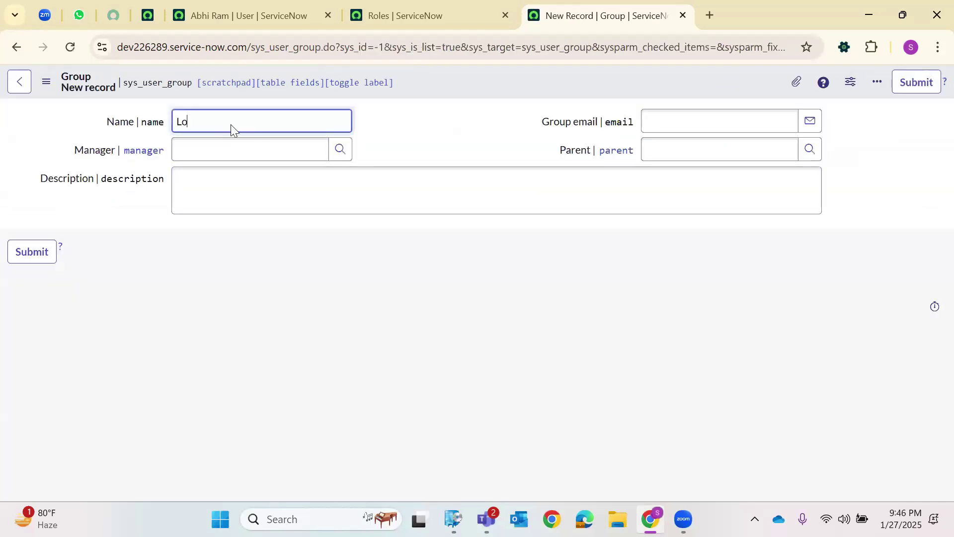
{"action": "type", "text": "gitech"}
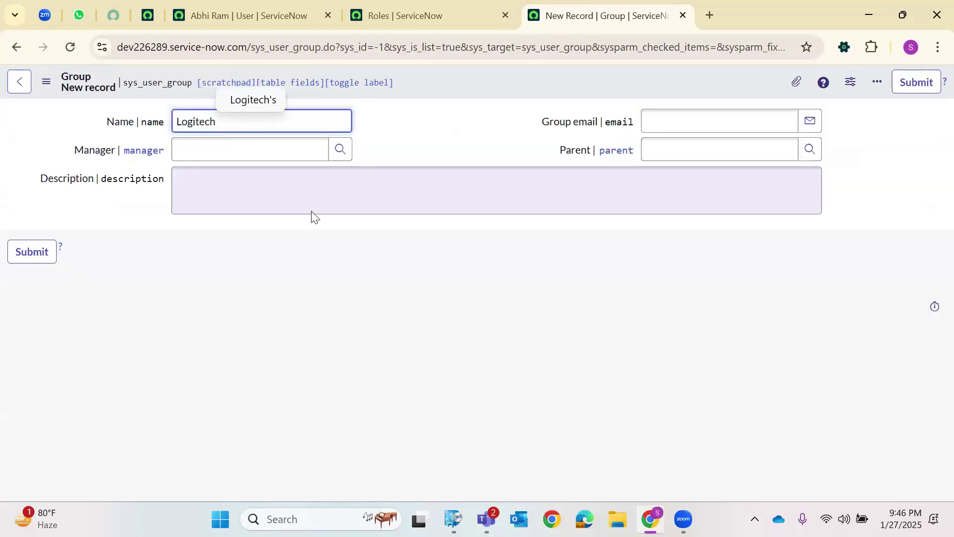
{"action": "left_click", "coordinate": [296, 205]}
{"action": "type", "text": "For "}
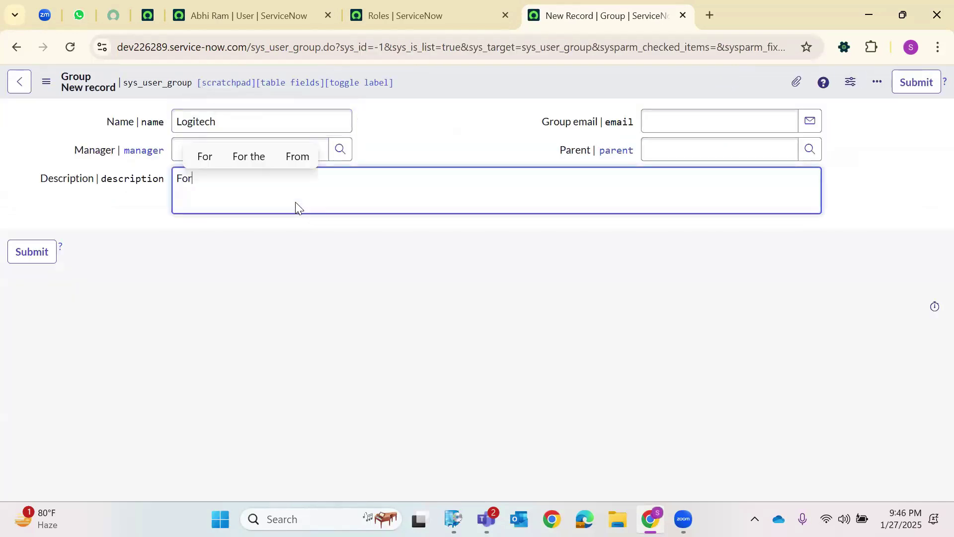
{"action": "type", "text": "Dumny"}
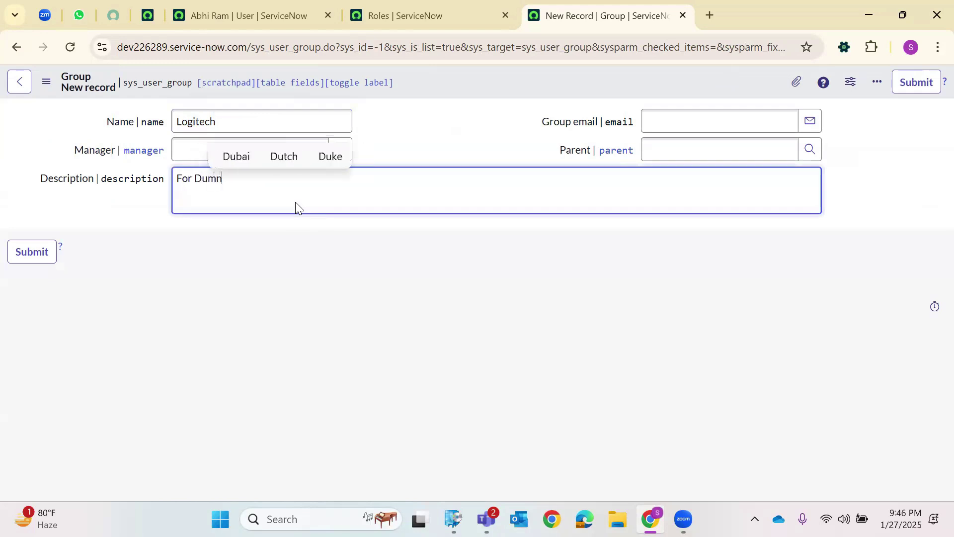
{"action": "key", "text": "BackSpace"}
{"action": "key", "text": "BackSpace"}
{"action": "type", "text": "my Users"}
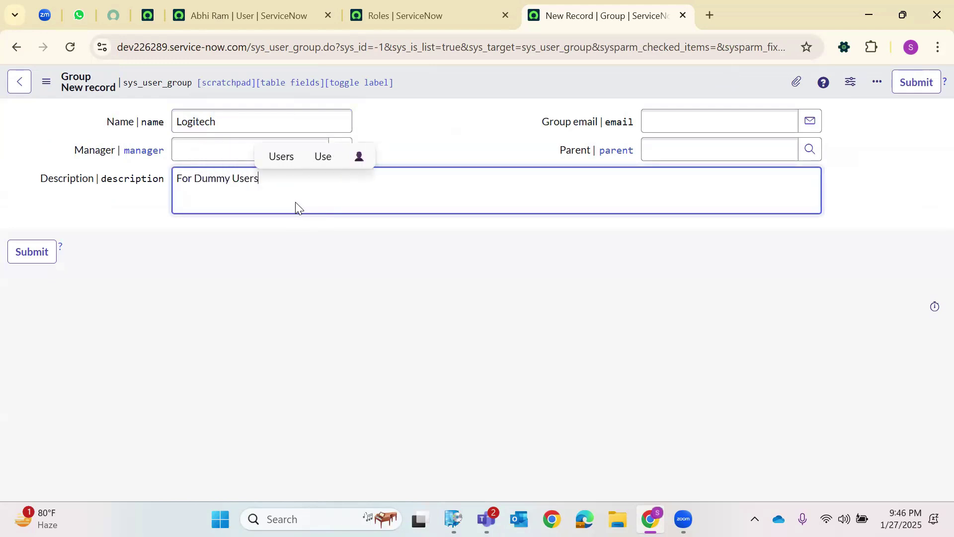
{"action": "left_click", "coordinate": [491, 104]}
{"action": "right_click", "coordinate": [463, 92]}
{"action": "left_click", "coordinate": [492, 103]}
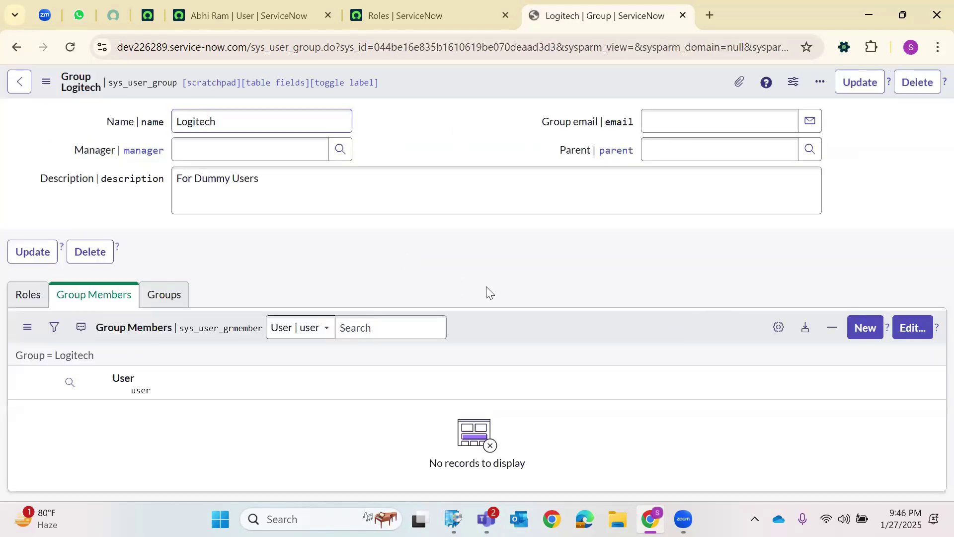
Add the demo user, found by searching 'a', to the Logitech group's members and save.
{"action": "left_click", "coordinate": [901, 344]}
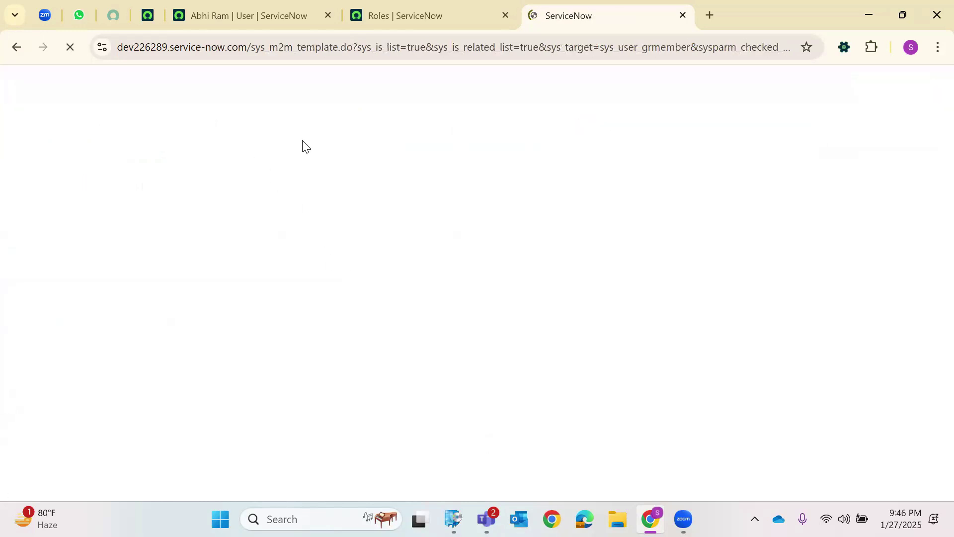
{"action": "left_click", "coordinate": [240, 256]}
{"action": "type", "text": "abhi"}
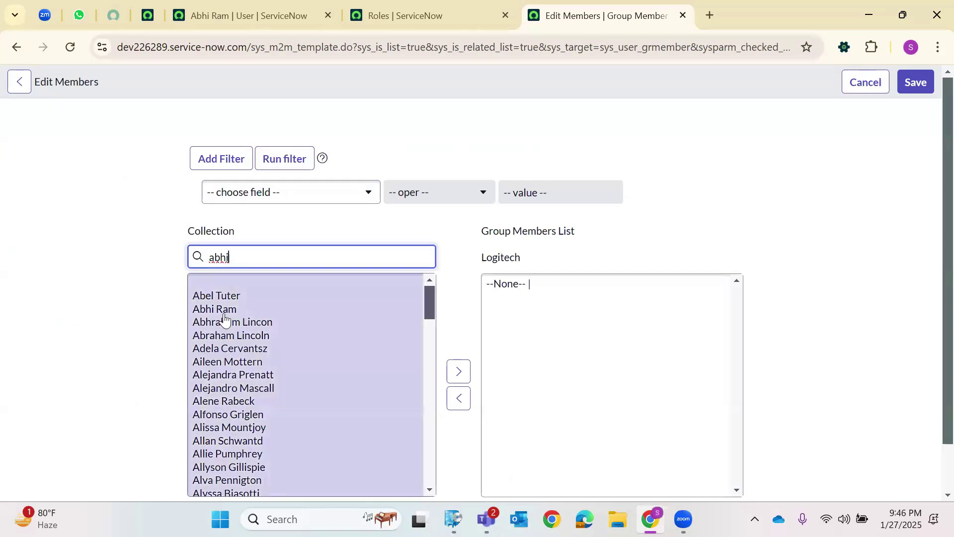
{"action": "left_click", "coordinate": [239, 284]}
{"action": "left_click", "coordinate": [457, 372]}
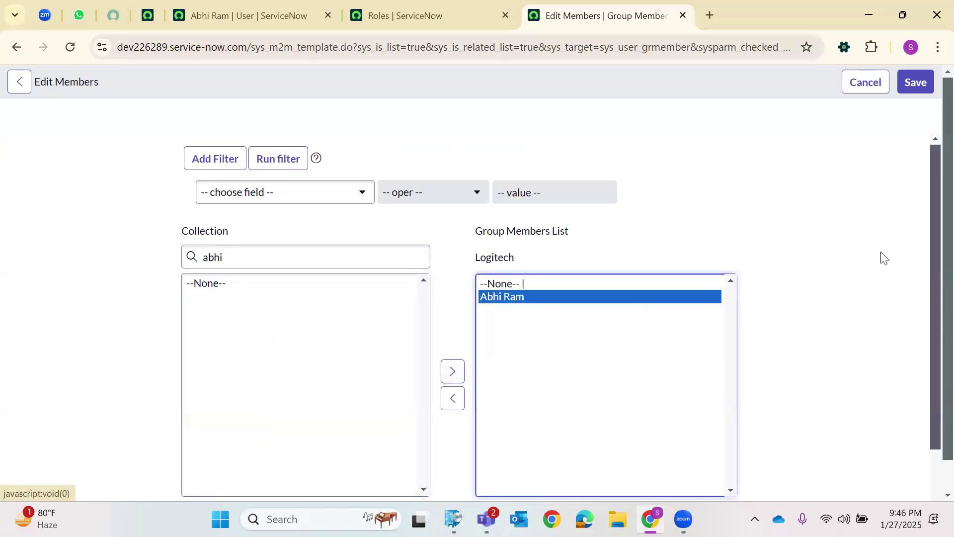
{"action": "left_click", "coordinate": [916, 82]}
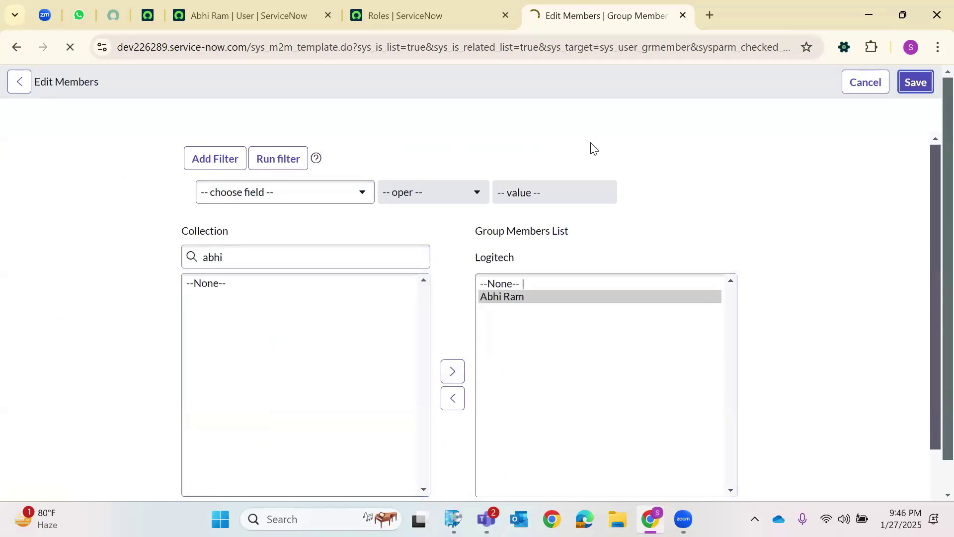
Check the Logitech group's still-empty Roles list and reload the group record.
{"action": "mouse_move", "coordinate": [534, 159]}
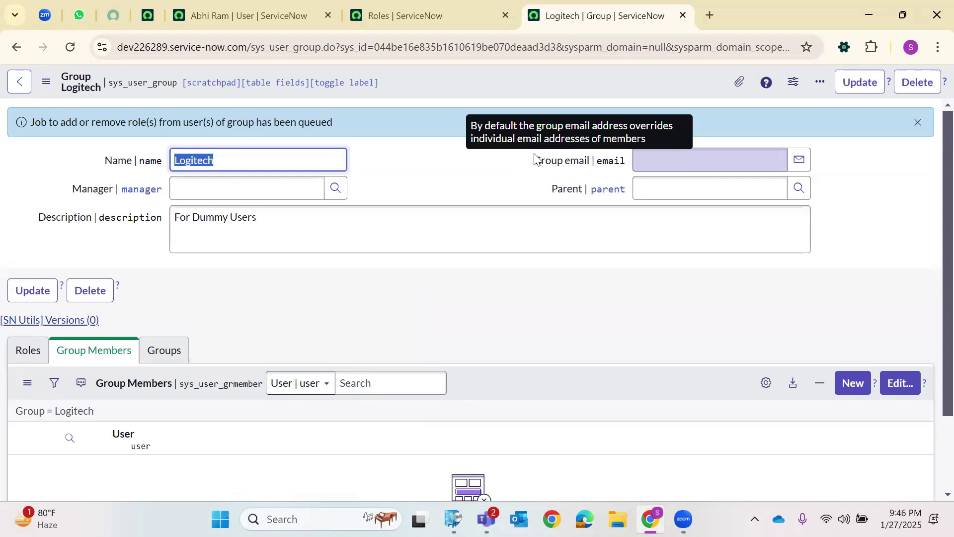
{"action": "left_click", "coordinate": [28, 350]}
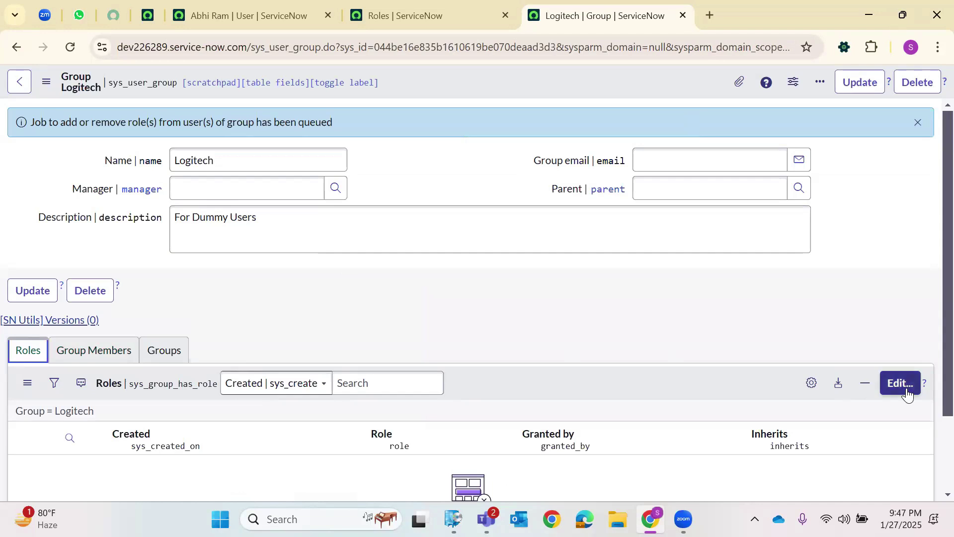
{"action": "left_click", "coordinate": [78, 49]}
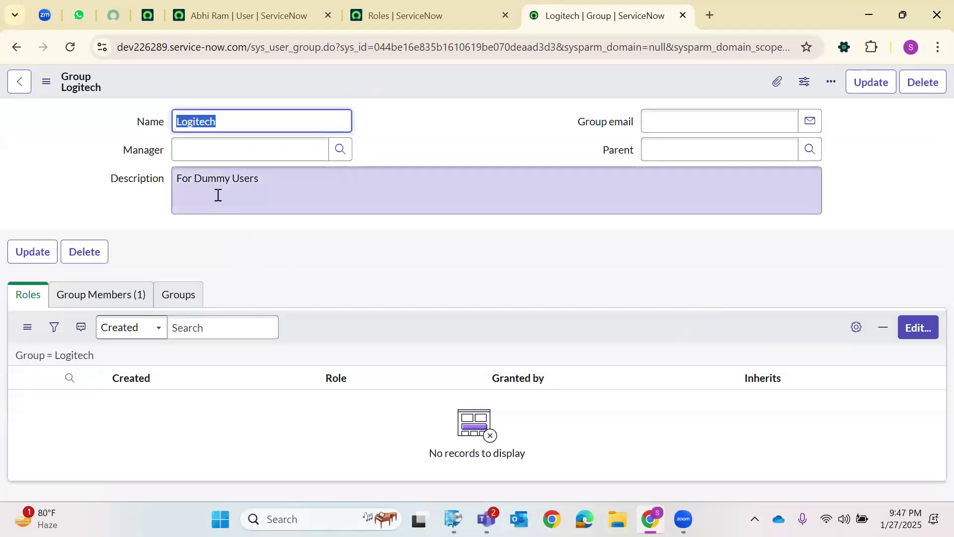
Move ABC Dummy Role into the Logitech group's Roles list.
{"action": "left_click", "coordinate": [100, 311]}
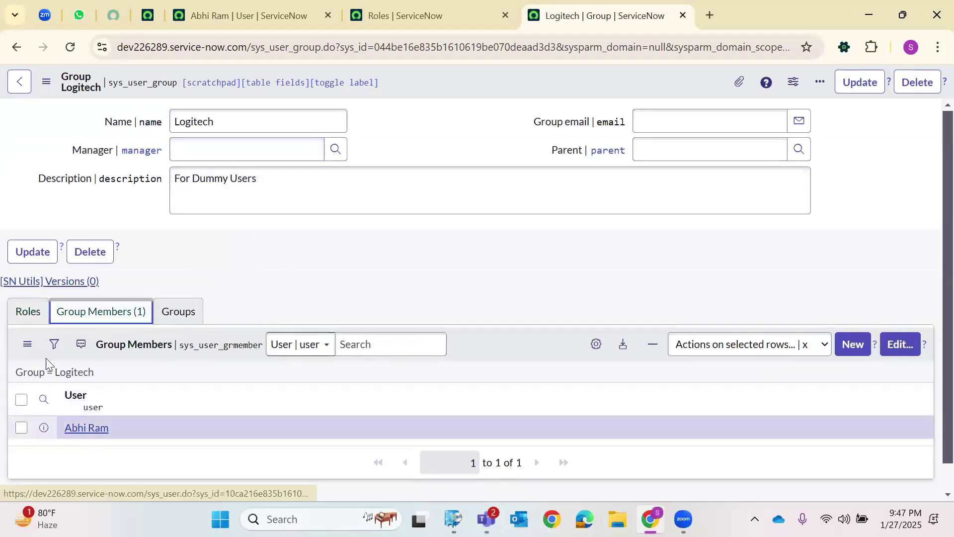
{"action": "left_click", "coordinate": [40, 312]}
{"action": "left_click", "coordinate": [897, 344]}
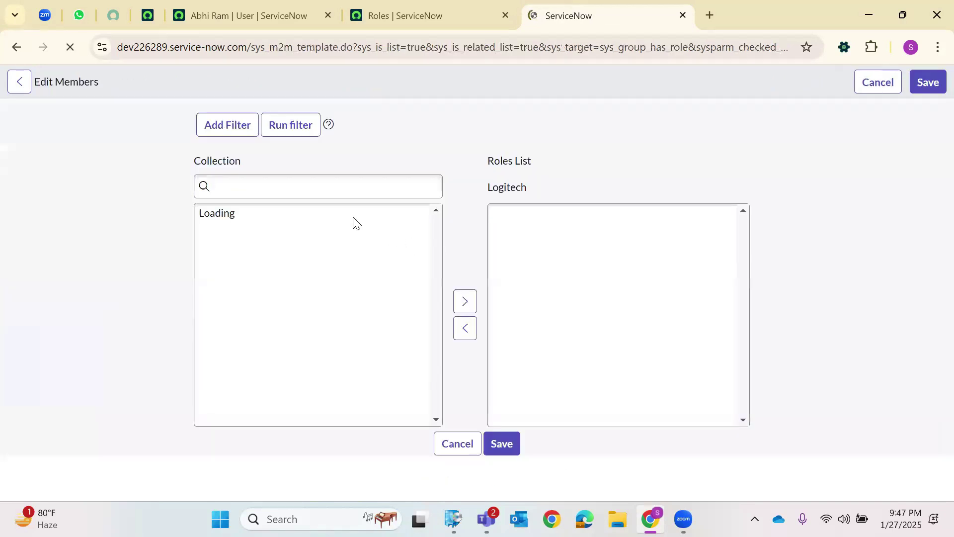
{"action": "left_click", "coordinate": [274, 253]}
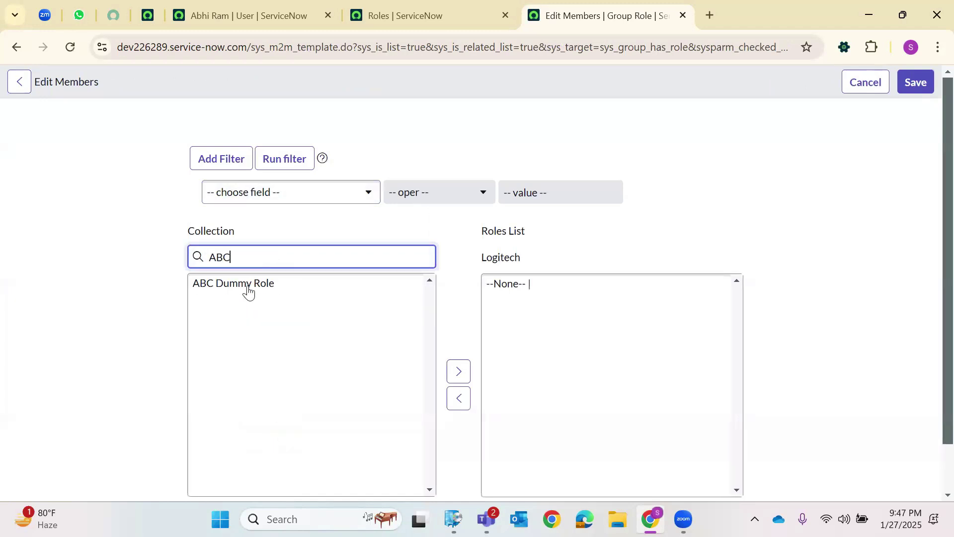
{"action": "left_click", "coordinate": [247, 287]}
{"action": "left_click", "coordinate": [458, 372]}
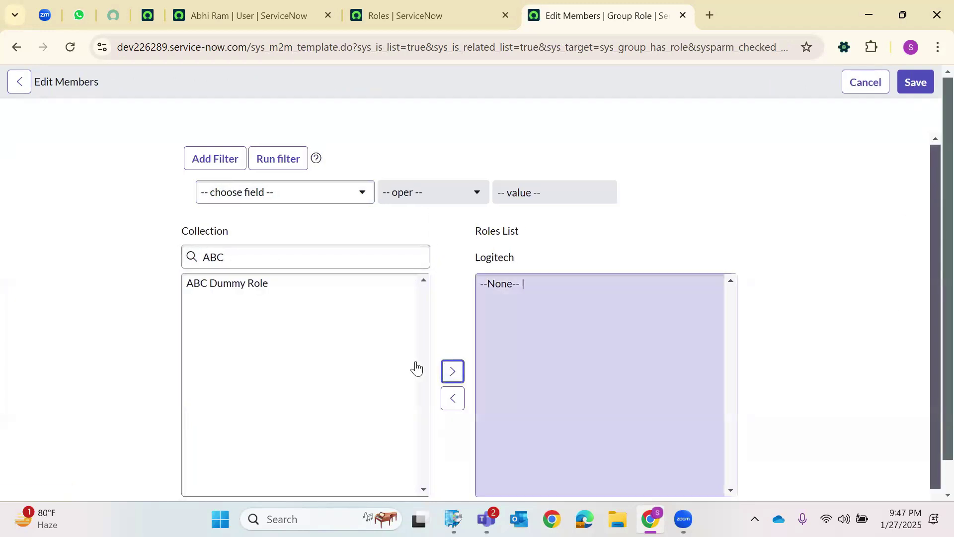
{"action": "left_click", "coordinate": [452, 374]}
{"action": "left_click", "coordinate": [277, 288]}
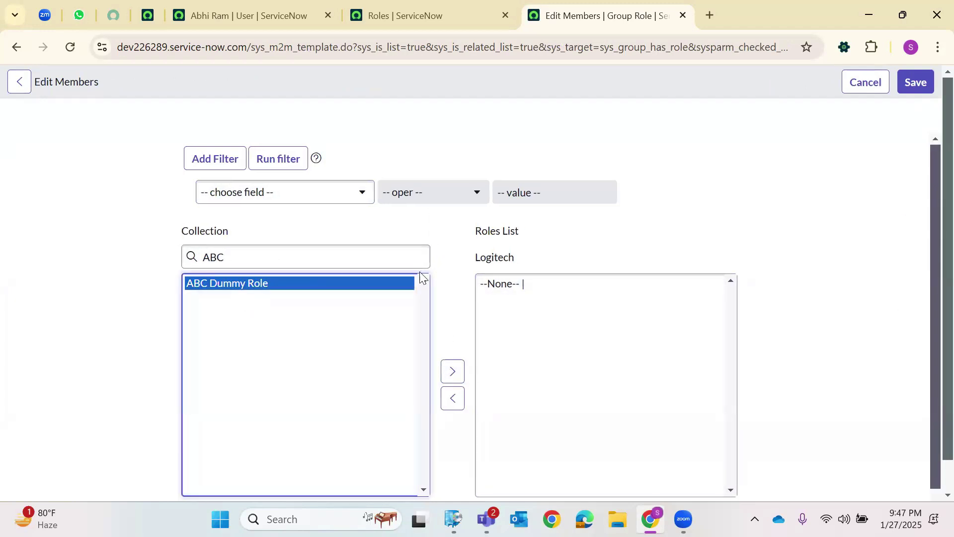
{"action": "left_click", "coordinate": [452, 372]}
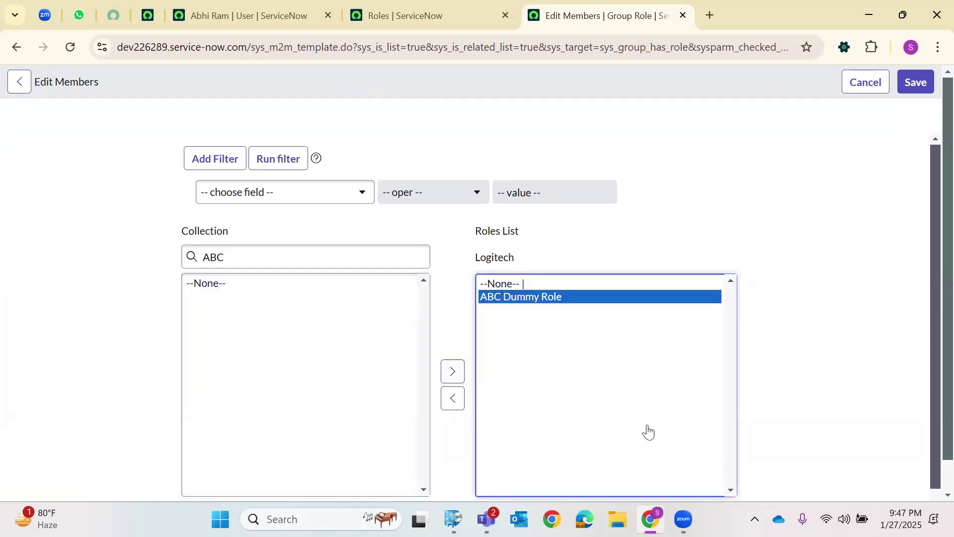
Save the role assignment and confirm the group's Members and Roles lists.
{"action": "left_click", "coordinate": [916, 82]}
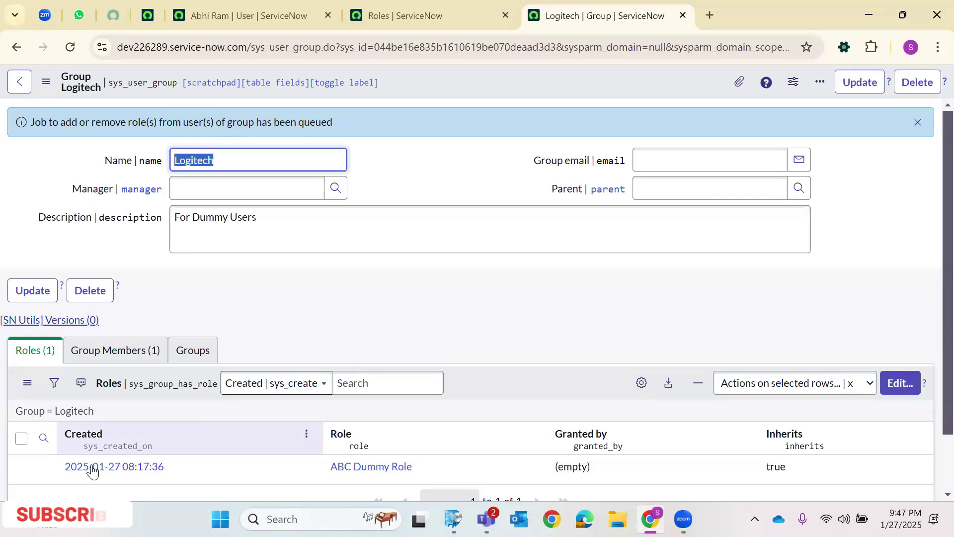
{"action": "left_click", "coordinate": [144, 350]}
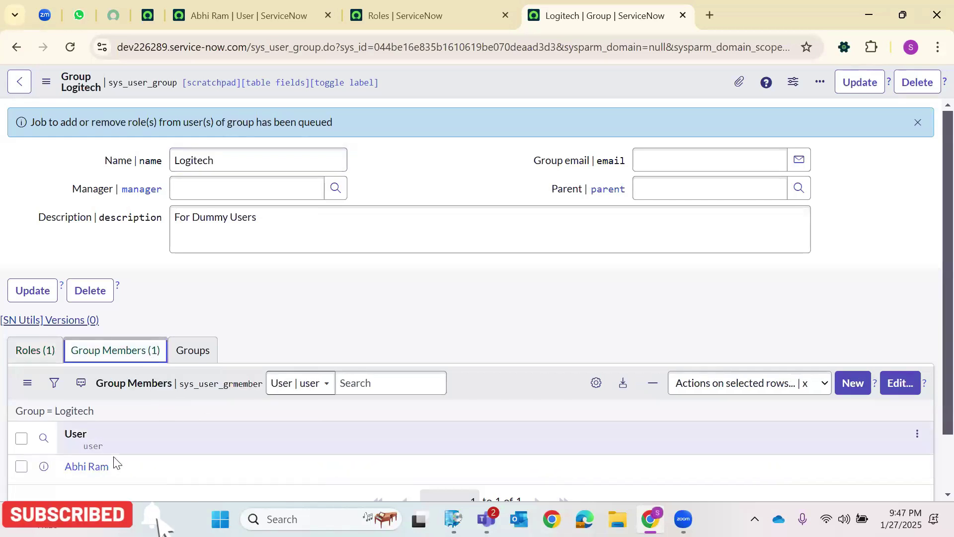
{"action": "left_click", "coordinate": [37, 352]}
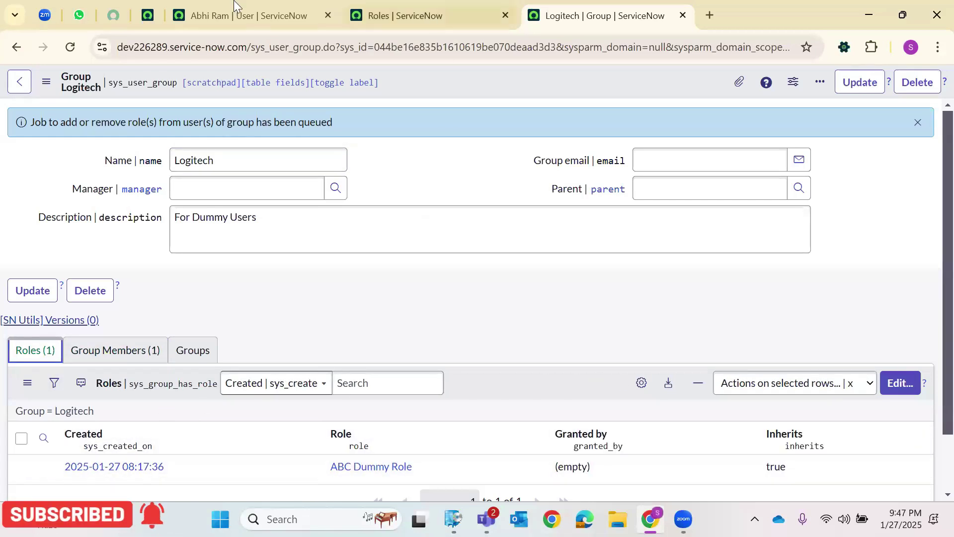
Refresh the demo user's record and scroll down to its Roles list.
{"action": "left_click", "coordinate": [238, 15]}
{"action": "left_click", "coordinate": [70, 47]}
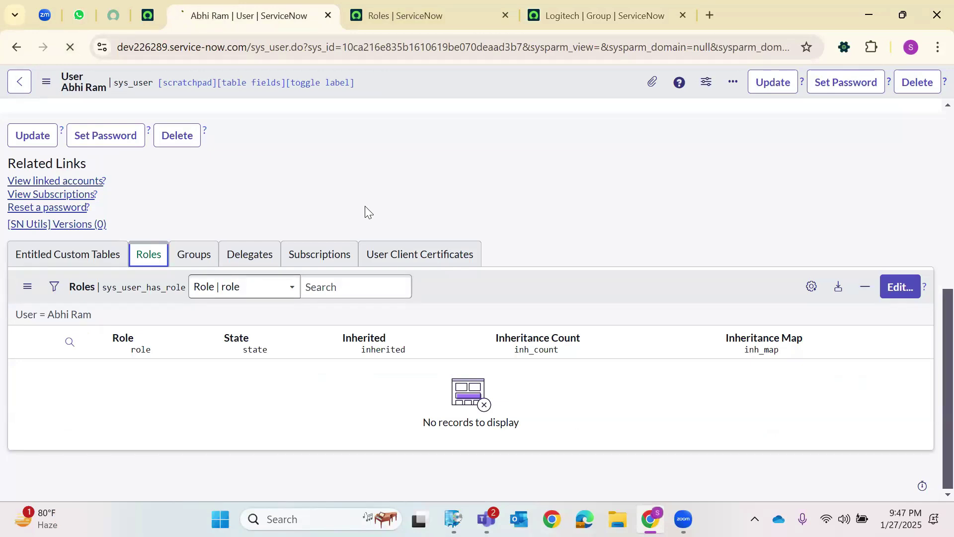
{"action": "scroll", "coordinate": [334, 269], "scroll_direction": "down", "scroll_amount": 4}
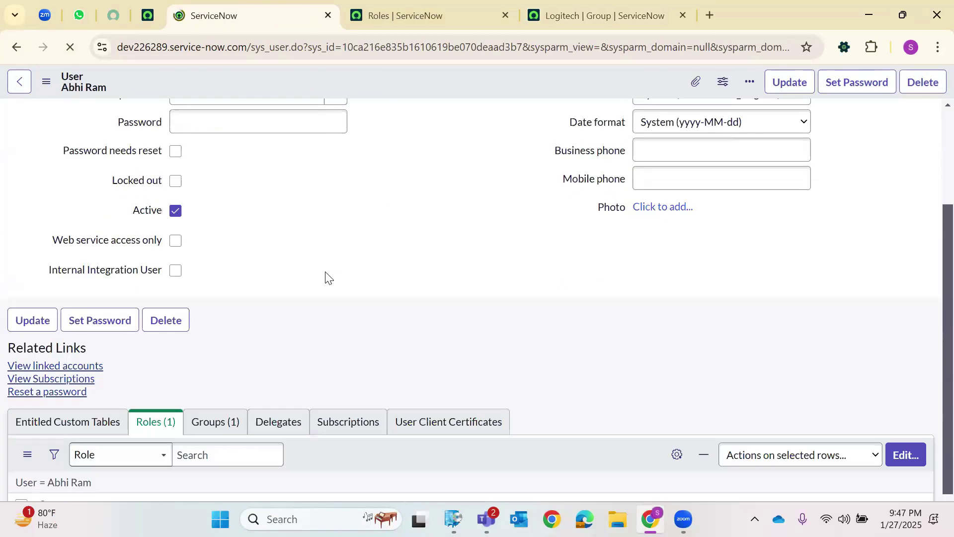
{"action": "scroll", "coordinate": [132, 459], "scroll_direction": "down", "scroll_amount": 2}
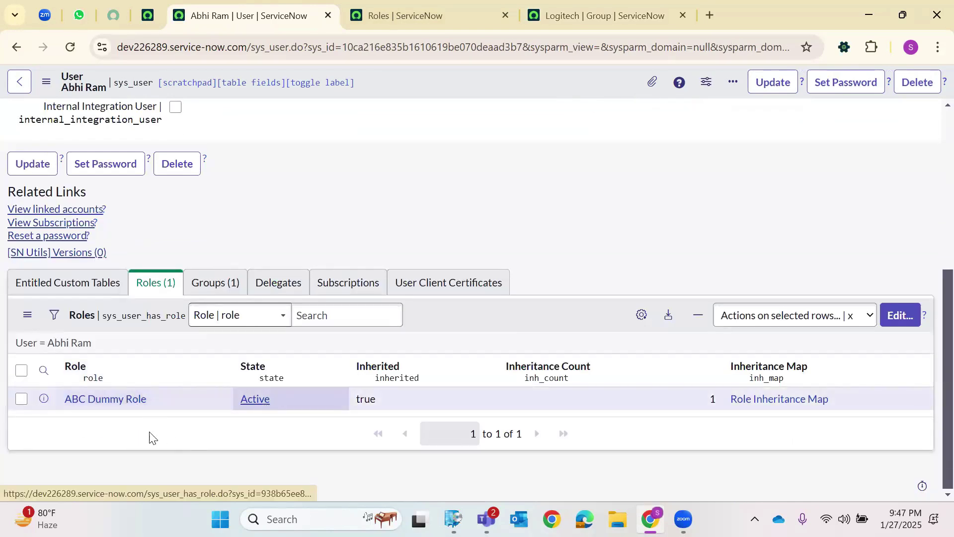
Open the Role Inheritance Map for the inherited ABC Dummy Role.
{"action": "left_click_drag", "start_coordinate": [147, 398], "coordinate": [53, 396]}
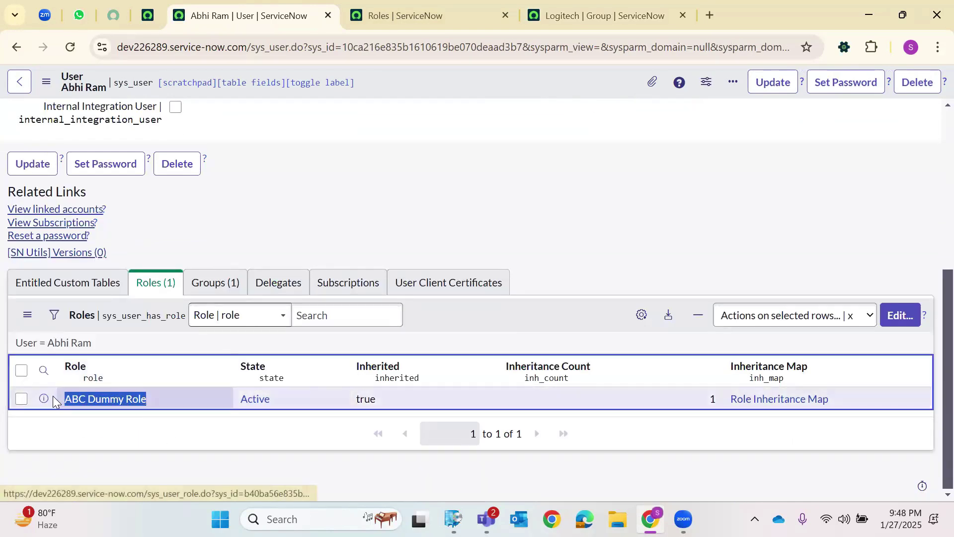
{"action": "left_click", "coordinate": [92, 444]}
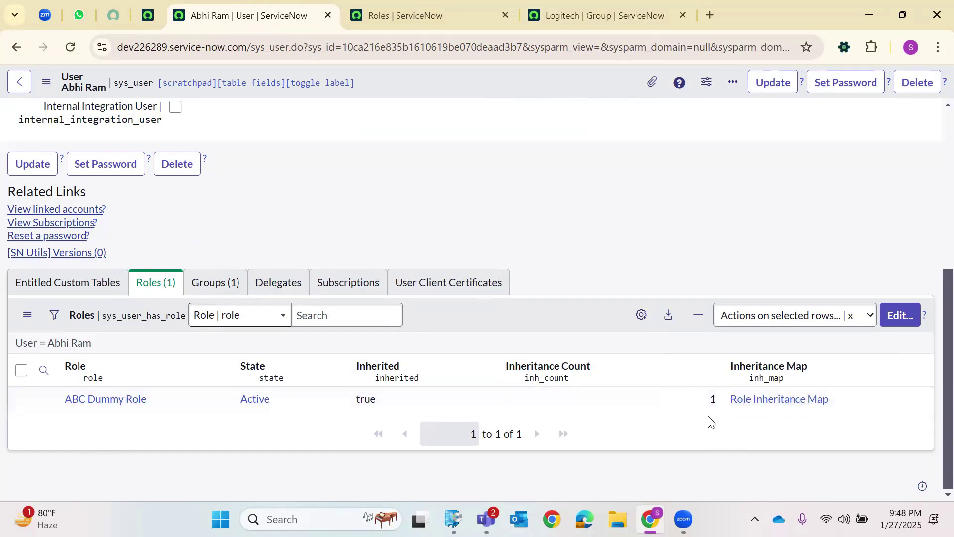
{"action": "left_click", "coordinate": [761, 404]}
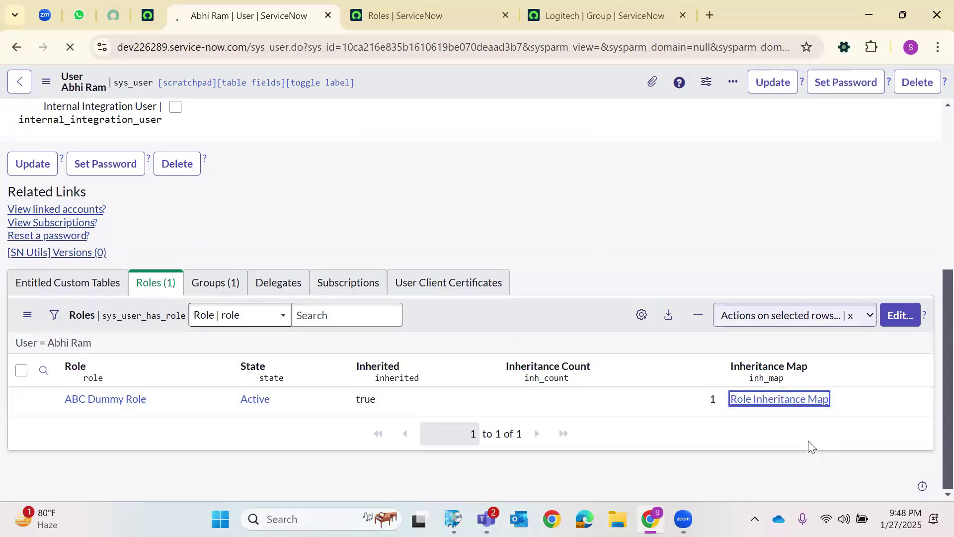
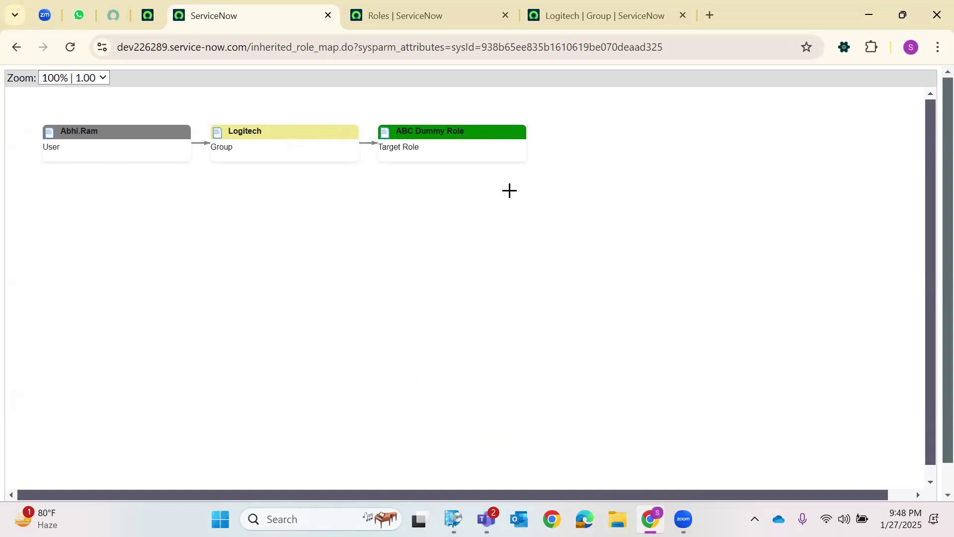
Return to the user's record and check its Roles list still shows ABC Dummy Role.
{"action": "left_click", "coordinate": [16, 47]}
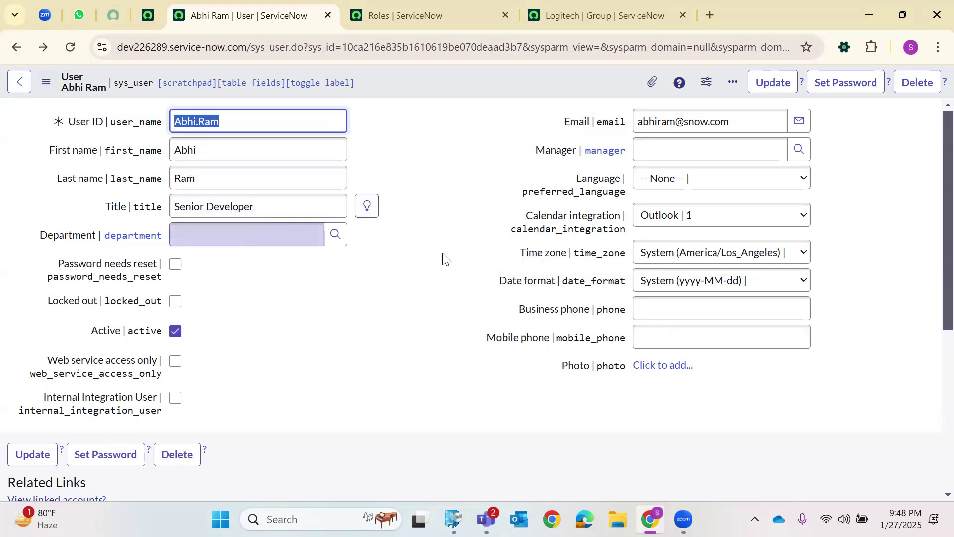
{"action": "scroll", "coordinate": [392, 247], "scroll_direction": "down", "scroll_amount": 5}
{"action": "scroll", "coordinate": [392, 247], "scroll_direction": "up", "scroll_amount": 5}
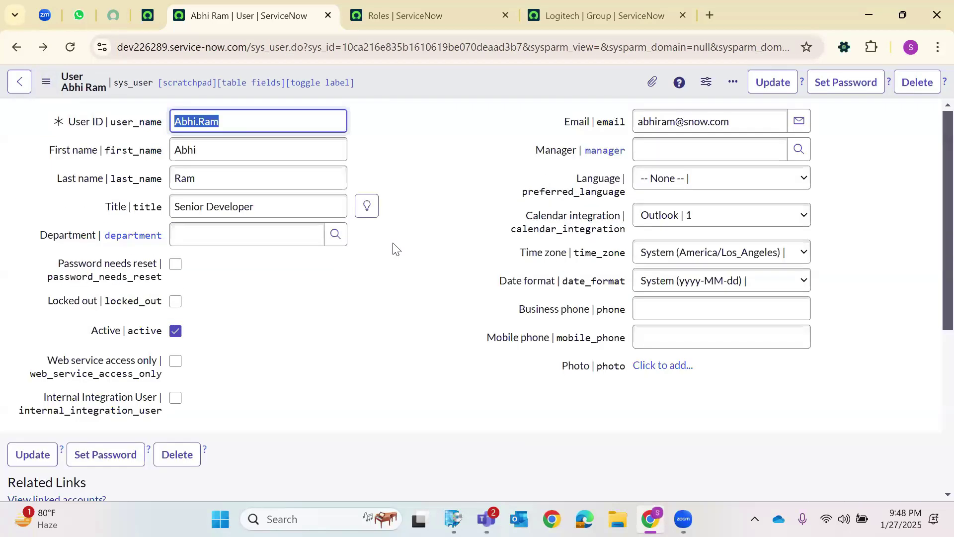
{"action": "scroll", "coordinate": [392, 247], "scroll_direction": "down", "scroll_amount": 5}
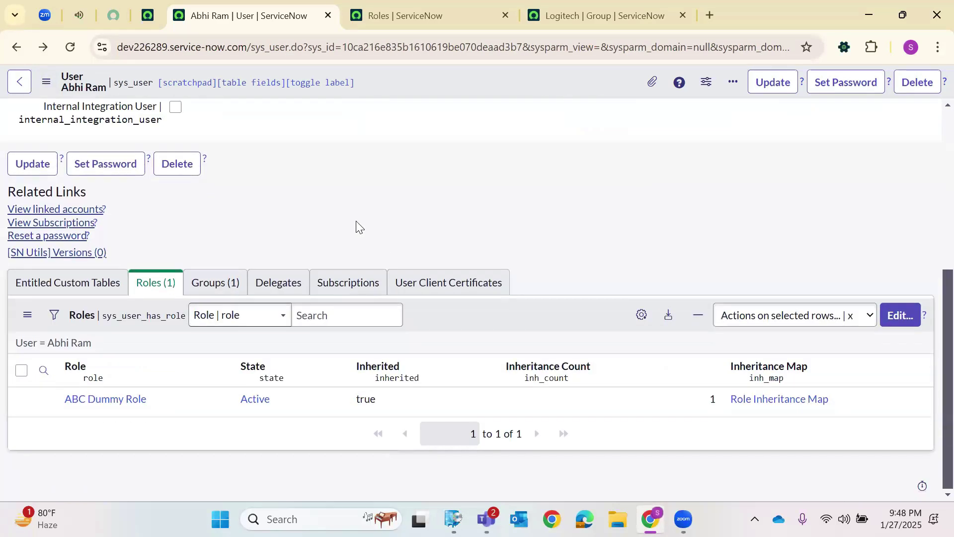
{"action": "scroll", "coordinate": [359, 227], "scroll_direction": "up", "scroll_amount": 3}
{"action": "scroll", "coordinate": [339, 234], "scroll_direction": "up", "scroll_amount": 3}
{"action": "scroll", "coordinate": [139, 341], "scroll_direction": "down", "scroll_amount": 6}
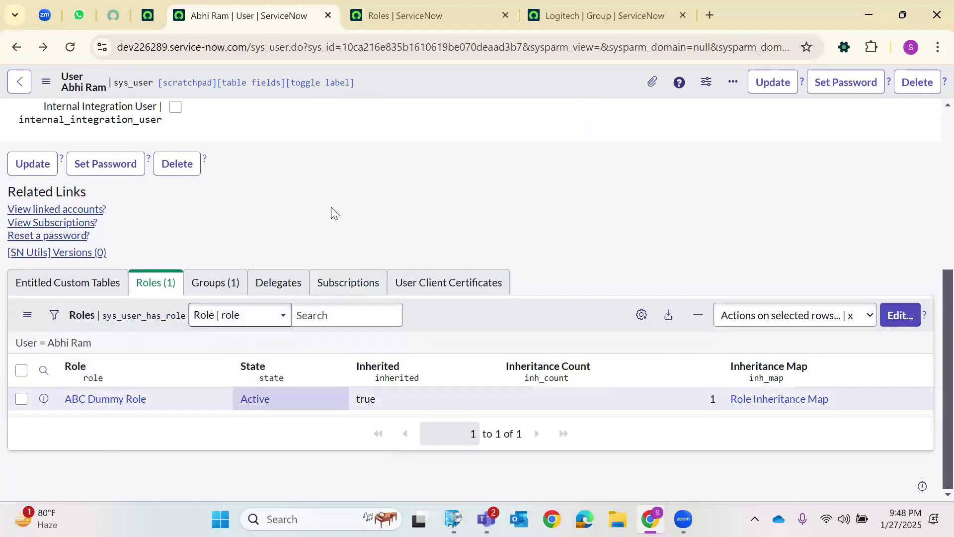
{"action": "scroll", "coordinate": [331, 211], "scroll_direction": "up", "scroll_amount": 6}
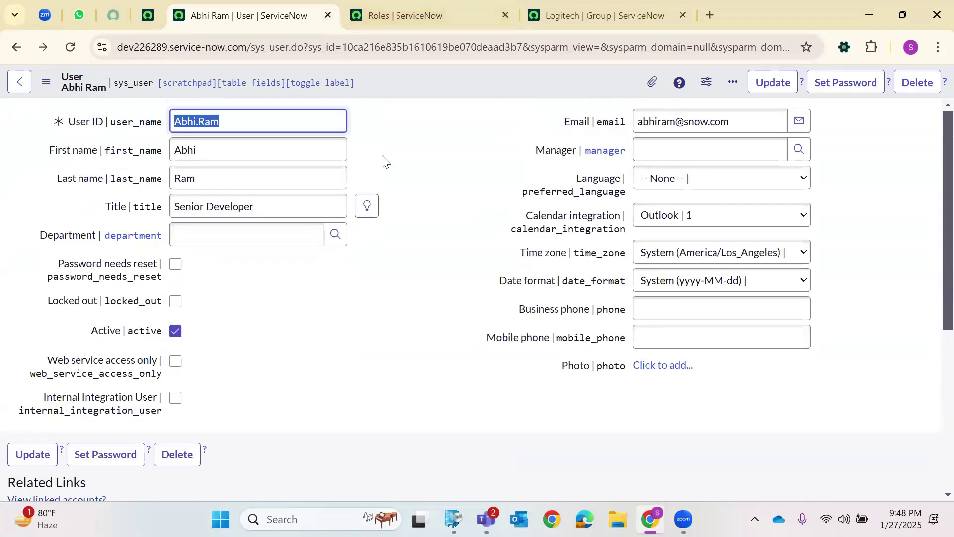
{"action": "scroll", "coordinate": [383, 159], "scroll_direction": "down", "scroll_amount": 6}
Highlight the inherited ABC Dummy Role entry, then close the user record.
{"action": "left_click_drag", "start_coordinate": [61, 393], "coordinate": [150, 399]}
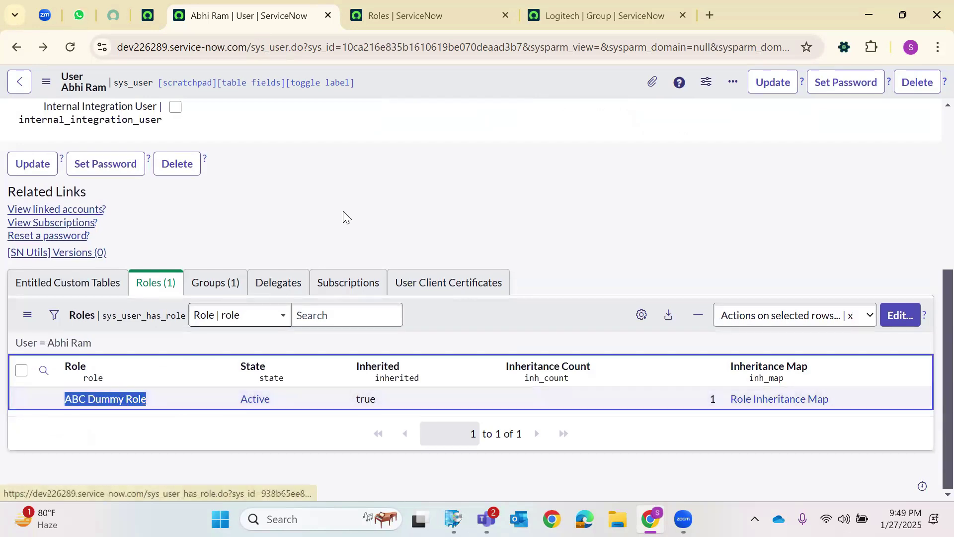
{"action": "left_click", "coordinate": [361, 119]}
{"action": "left_click", "coordinate": [328, 15]}
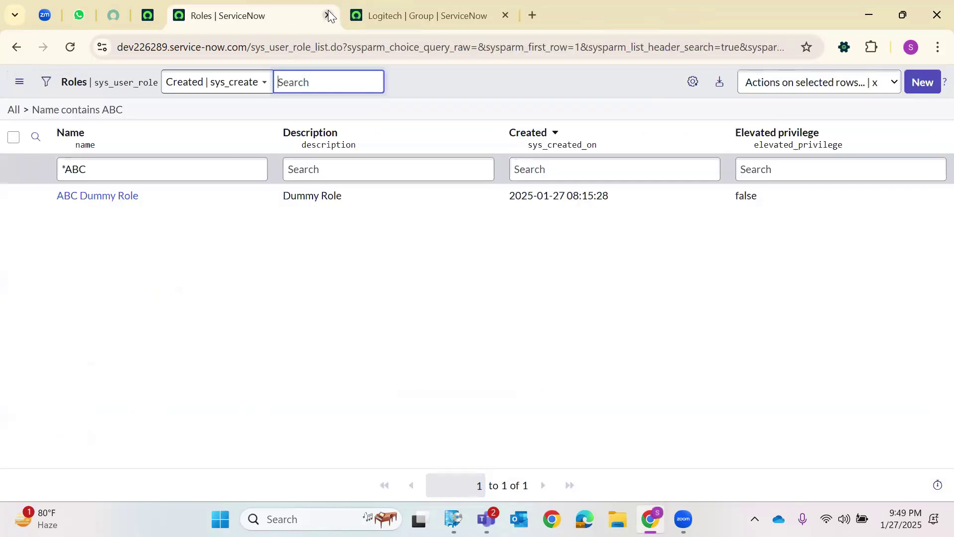
Close the Roles and Logitech group pages and open User Administration > Users in a new tab.
{"action": "left_click", "coordinate": [328, 14]}
{"action": "left_click", "coordinate": [327, 15]}
{"action": "left_click", "coordinate": [151, 98]}
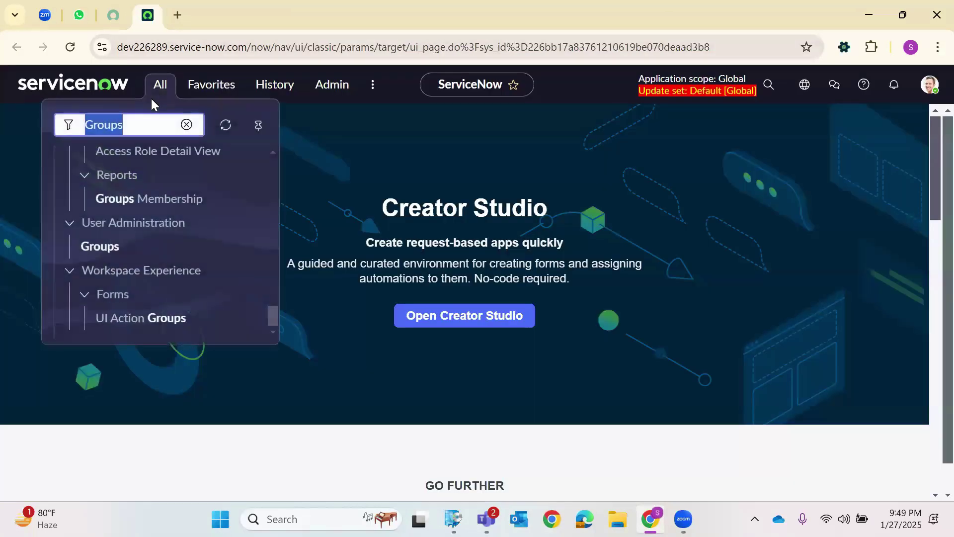
{"action": "key", "text": "BackSpace"}
{"action": "type", "text": "Usr"}
{"action": "key", "text": "BackSpace"}
{"action": "type", "text": "ers"}
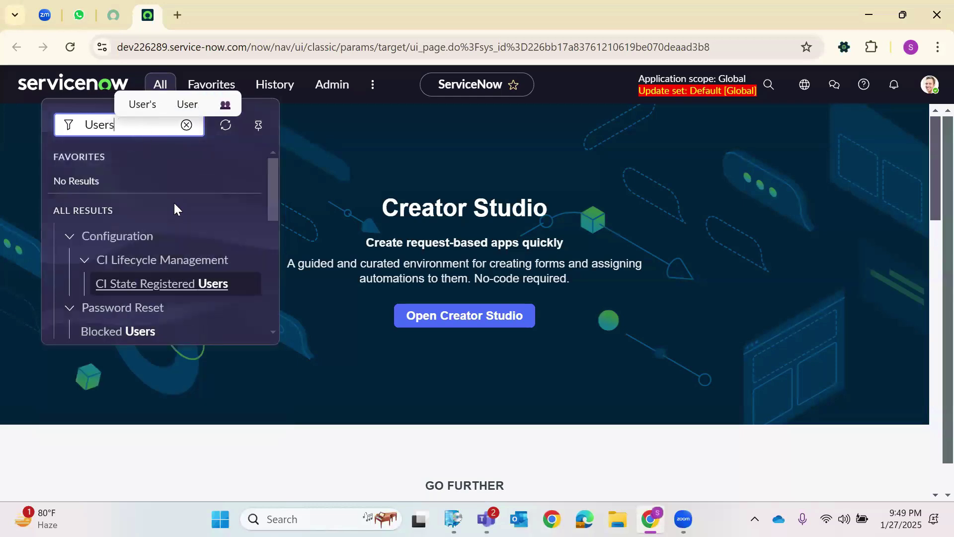
{"action": "scroll", "coordinate": [176, 219], "scroll_direction": "down", "scroll_amount": 5}
{"action": "right_click", "coordinate": [105, 293]}
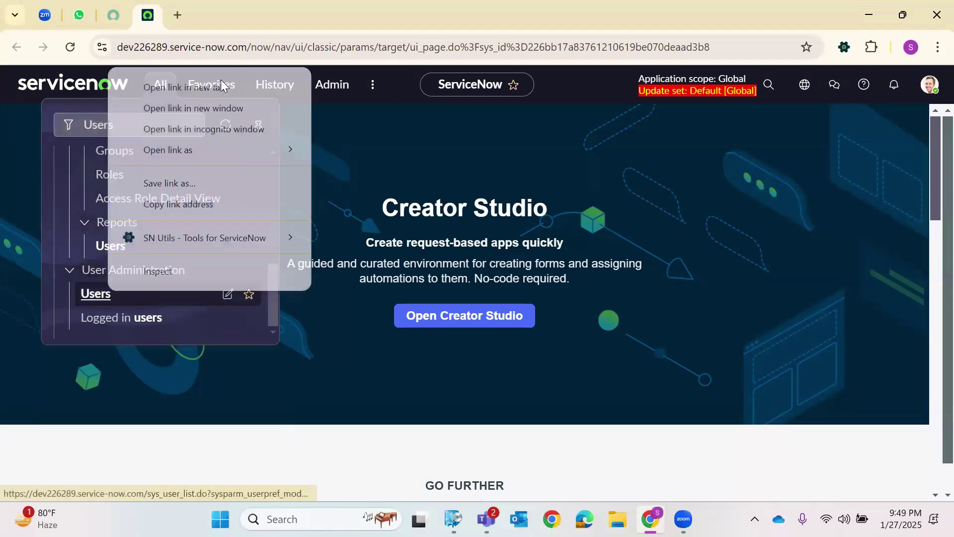
{"action": "left_click", "coordinate": [268, 87]}
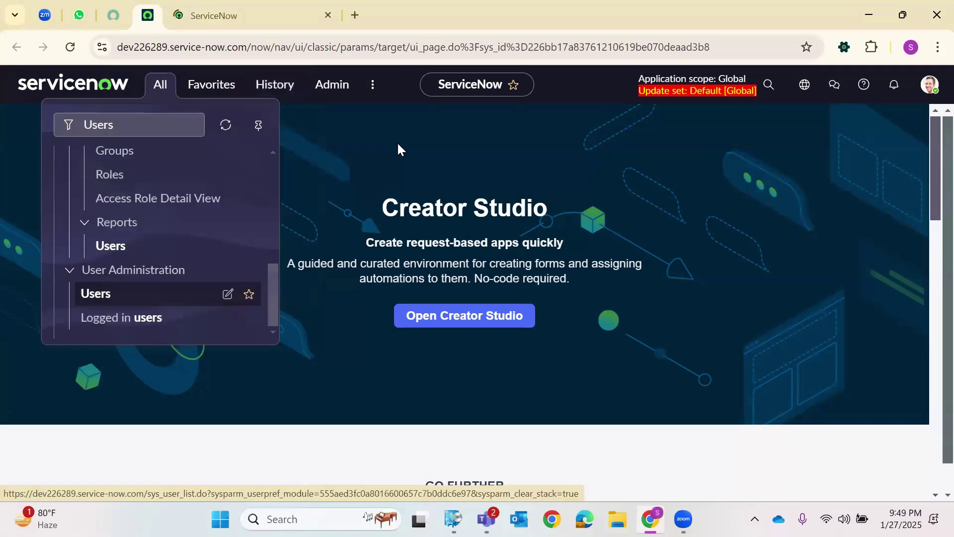
{"action": "left_click", "coordinate": [253, 15]}
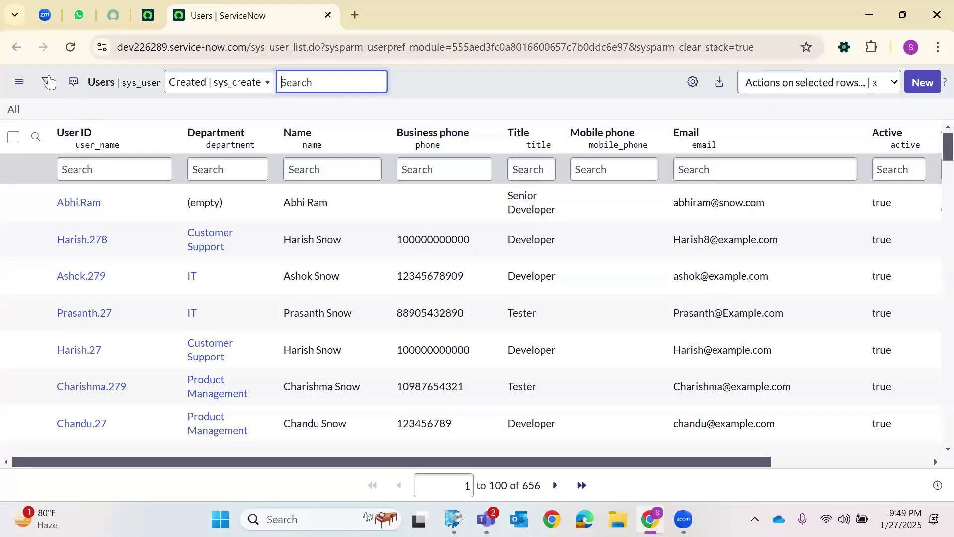
{"action": "left_click", "coordinate": [46, 83]}
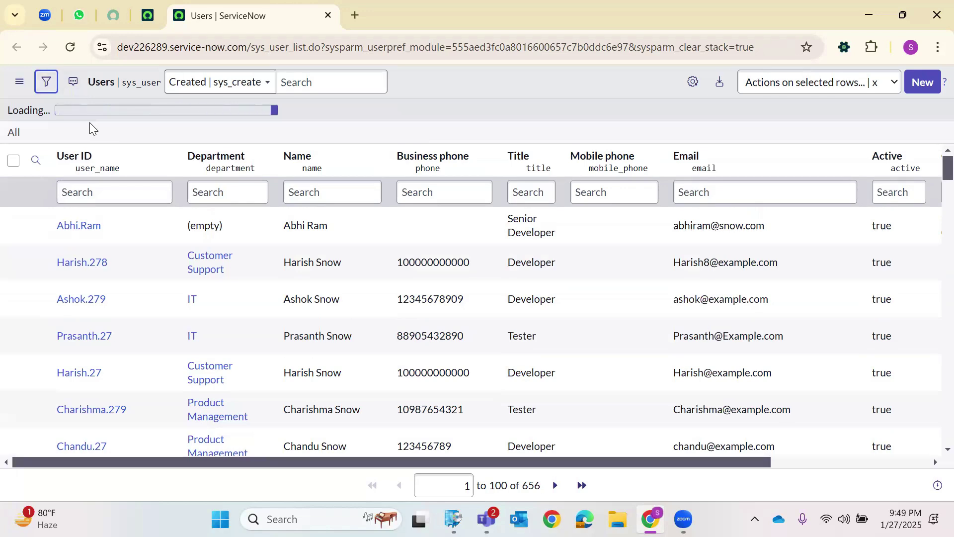
{"action": "left_click", "coordinate": [81, 149]}
{"action": "type", "text": "Roles"}
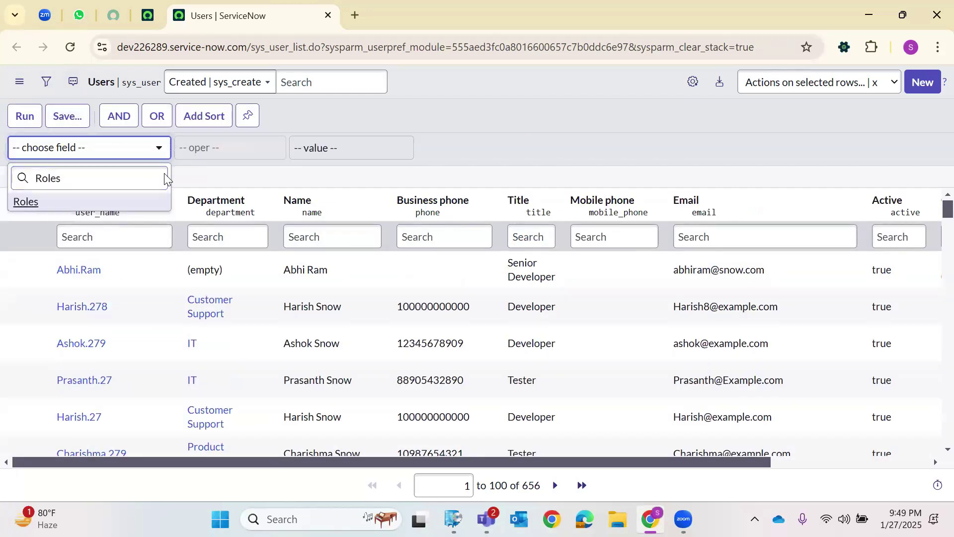
{"action": "key", "text": "Return"}
{"action": "left_click", "coordinate": [347, 153]}
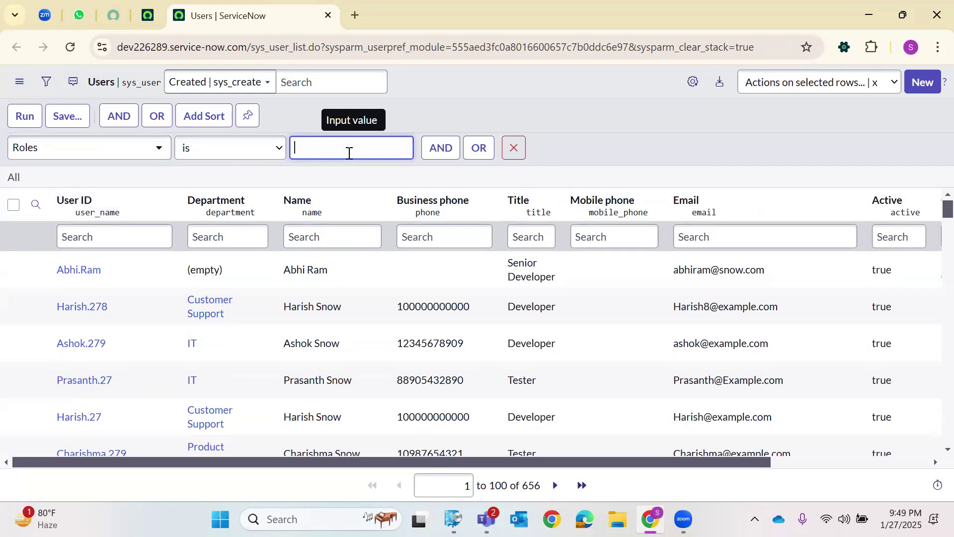
{"action": "type", "text": "ABC D"}
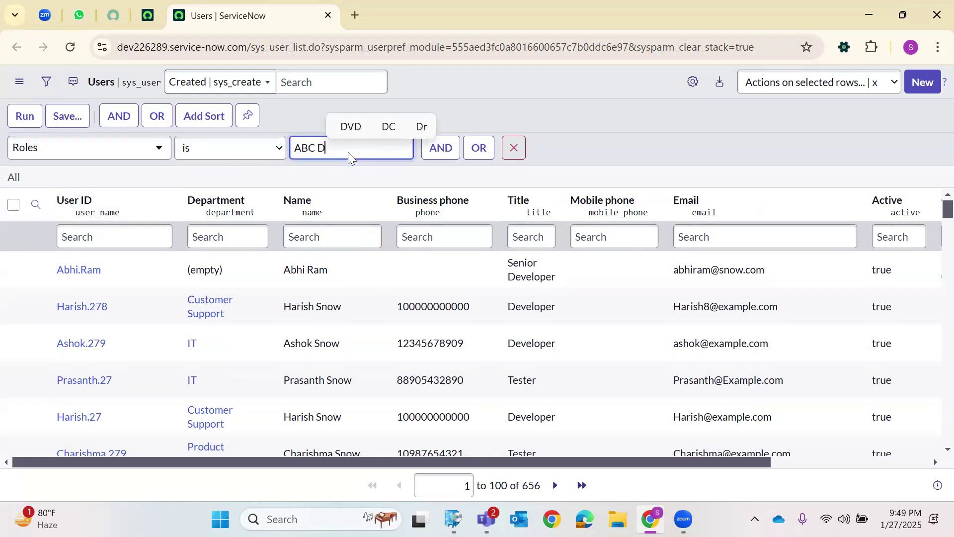
{"action": "type", "text": "ummyRol"}
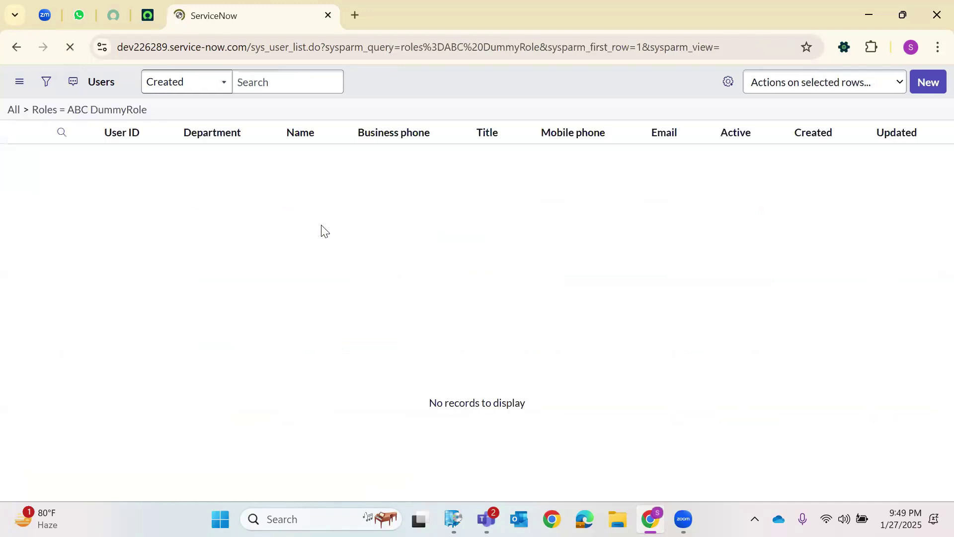
{"action": "left_click", "coordinate": [14, 111]}
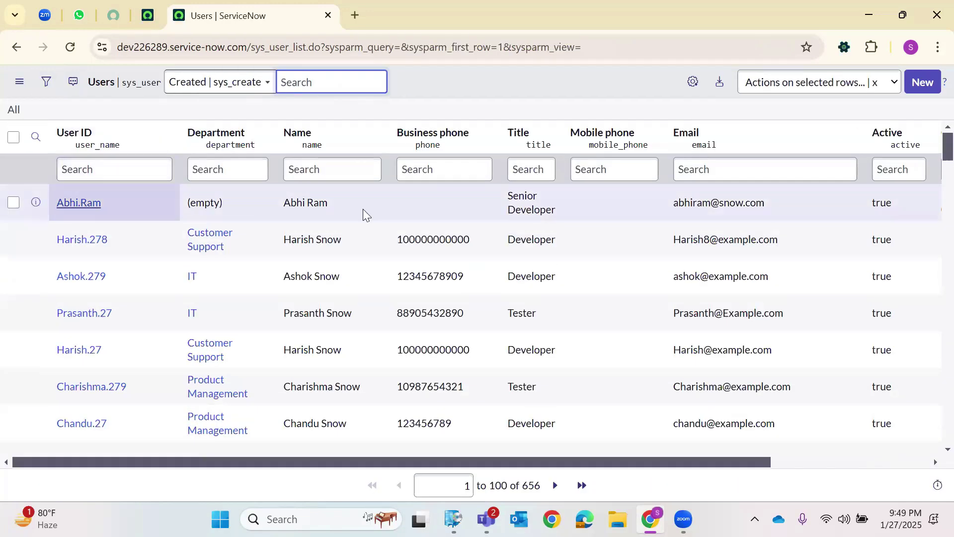
Scroll to the user's Roles list and select the ABC Dummy Role entry.
{"action": "scroll", "coordinate": [368, 258], "scroll_direction": "down", "scroll_amount": 8}
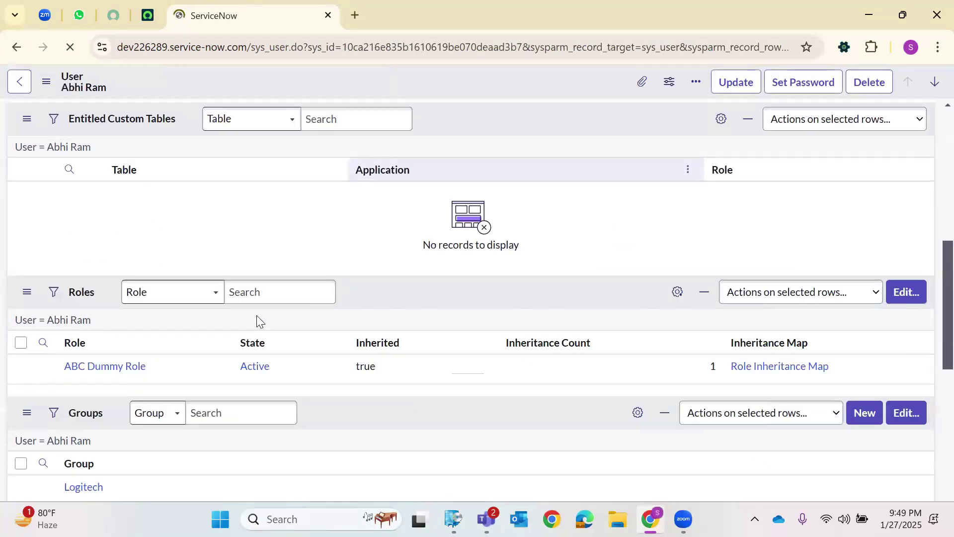
{"action": "scroll", "coordinate": [189, 421], "scroll_direction": "down", "scroll_amount": 10}
{"action": "left_click_drag", "start_coordinate": [160, 399], "coordinate": [70, 397]}
{"action": "double_click", "coordinate": [70, 398]}
{"action": "key", "text": "ctrl+c"}
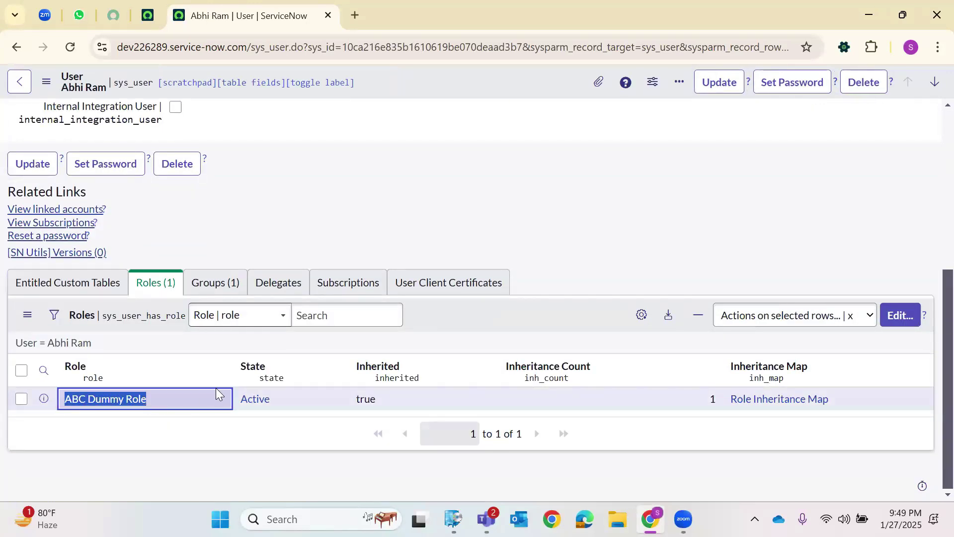
Duplicate the user record into a second tab, then go back to the Users list.
{"action": "right_click", "coordinate": [231, 16]}
{"action": "left_click", "coordinate": [284, 147]}
{"action": "left_click", "coordinate": [236, 11]}
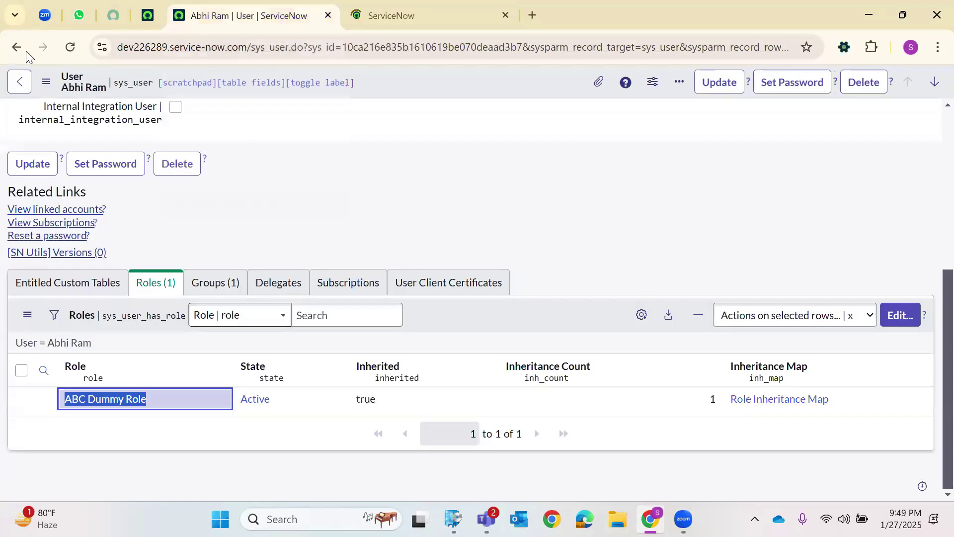
{"action": "key", "text": "alt+Left"}
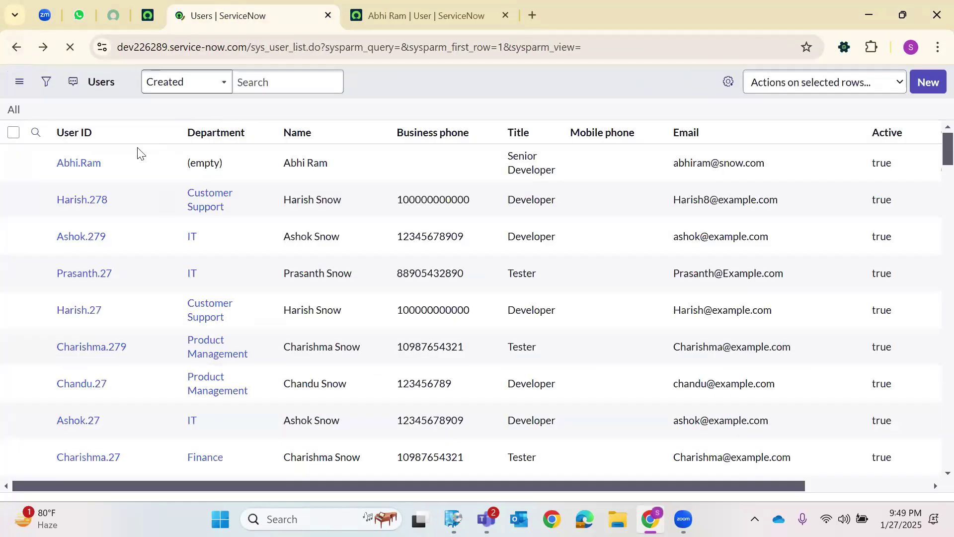
Filter the Users list to Roles = ABC Dummy Role, which returns one user.
{"action": "left_click", "coordinate": [47, 84]}
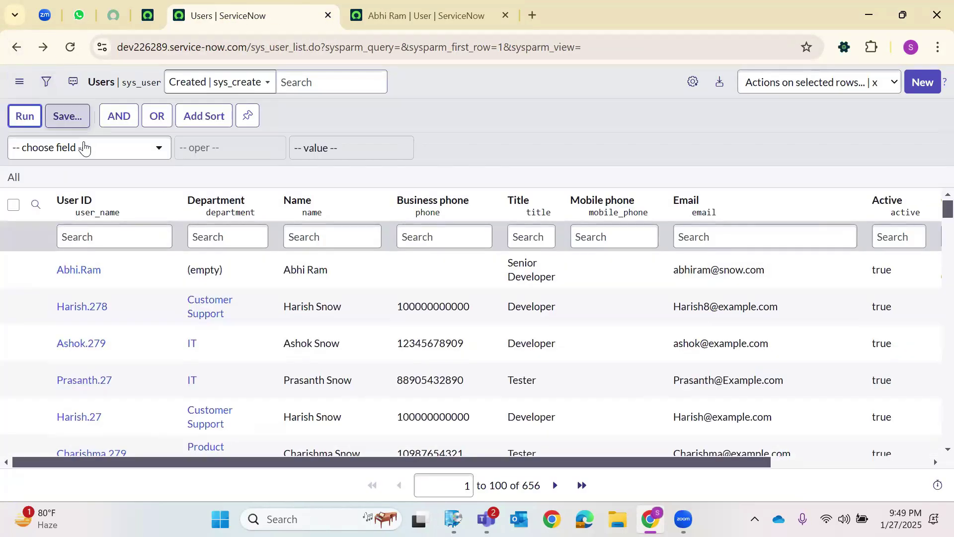
{"action": "left_click", "coordinate": [84, 146]}
{"action": "type", "text": "roles"}
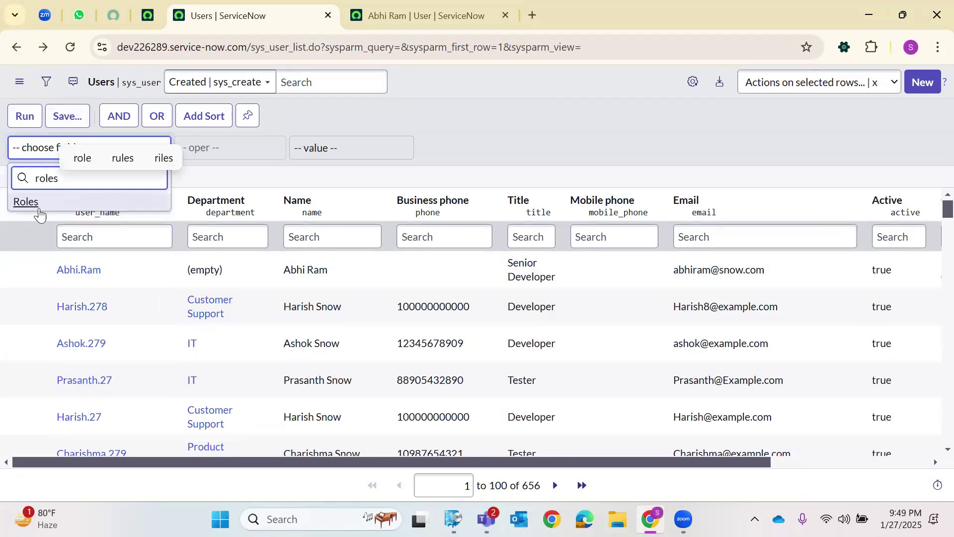
{"action": "key", "text": "Return"}
{"action": "left_click", "coordinate": [333, 145]}
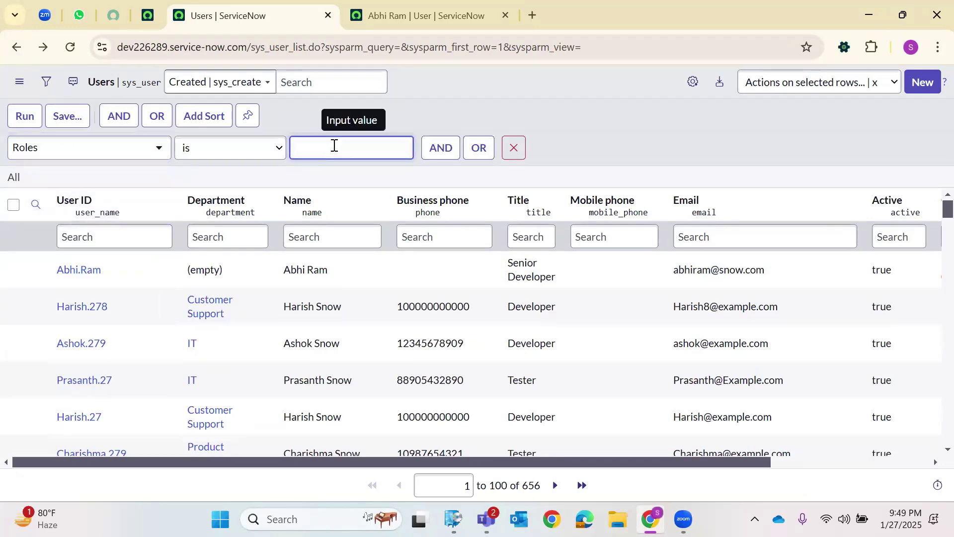
{"action": "key", "text": "ctrl+v"}
{"action": "left_click", "coordinate": [25, 115]}
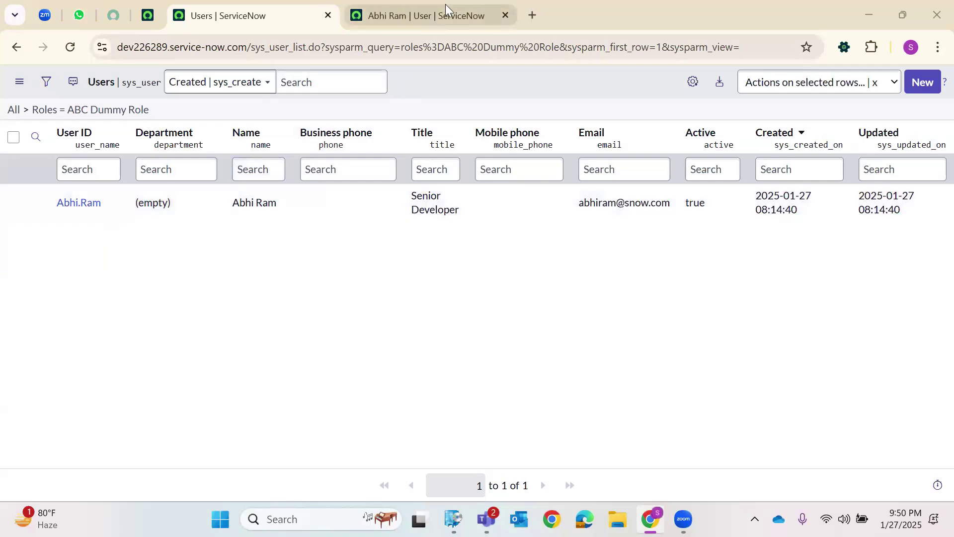
Close the separate user record tab.
{"action": "mouse_move", "coordinate": [446, 4]}
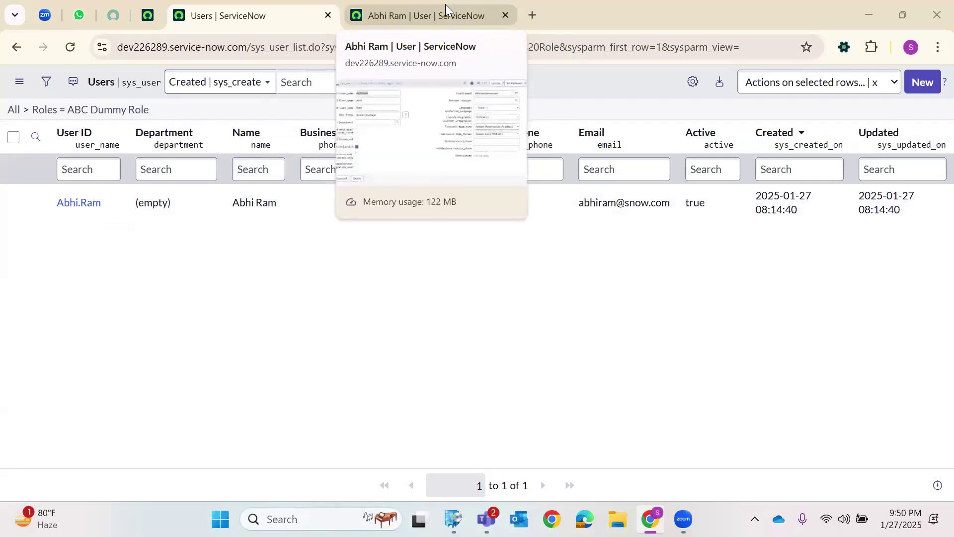
{"action": "left_click", "coordinate": [450, 8]}
{"action": "key", "text": "ctrl+w"}
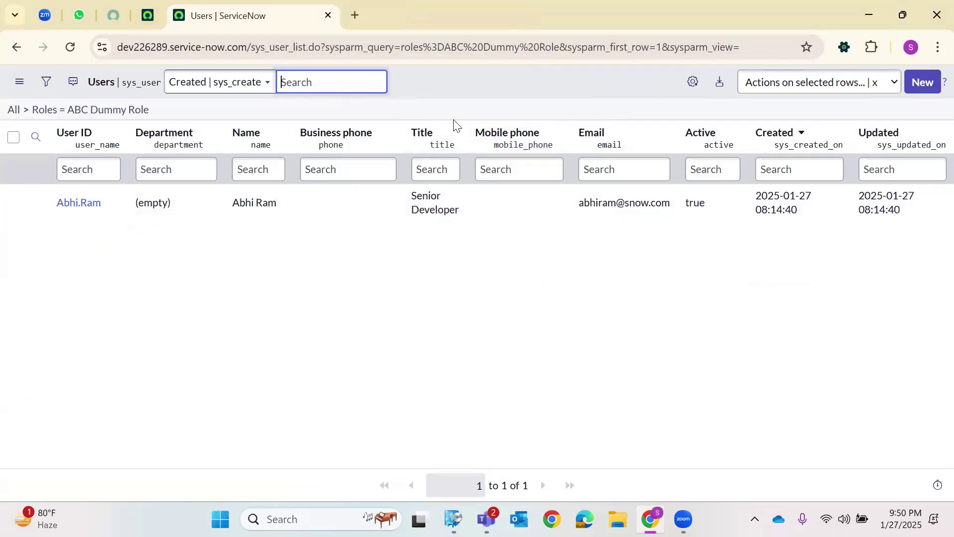
Filter the application navigator to 'Groups' and locate the Groups module.
{"action": "left_click", "coordinate": [148, 15]}
{"action": "left_click", "coordinate": [160, 84]}
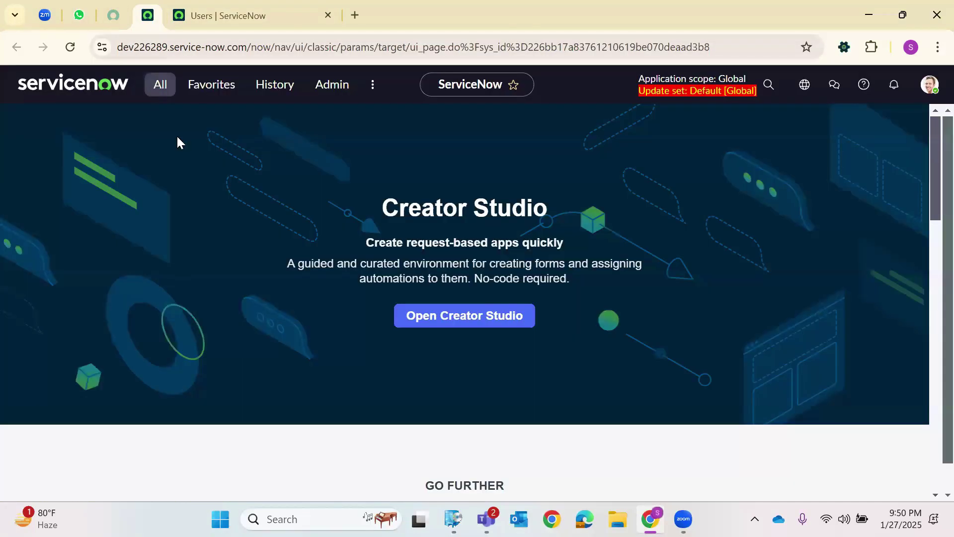
{"action": "key", "text": "BackSpace"}
{"action": "type", "text": "Groups"}
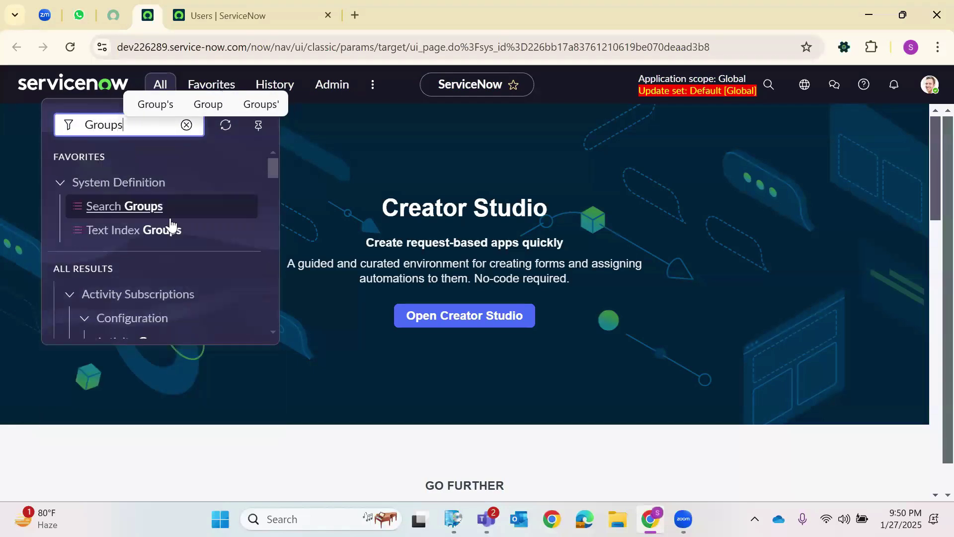
{"action": "scroll", "coordinate": [174, 233], "scroll_direction": "down", "scroll_amount": 5}
{"action": "scroll", "coordinate": [181, 243], "scroll_direction": "down", "scroll_amount": 15}
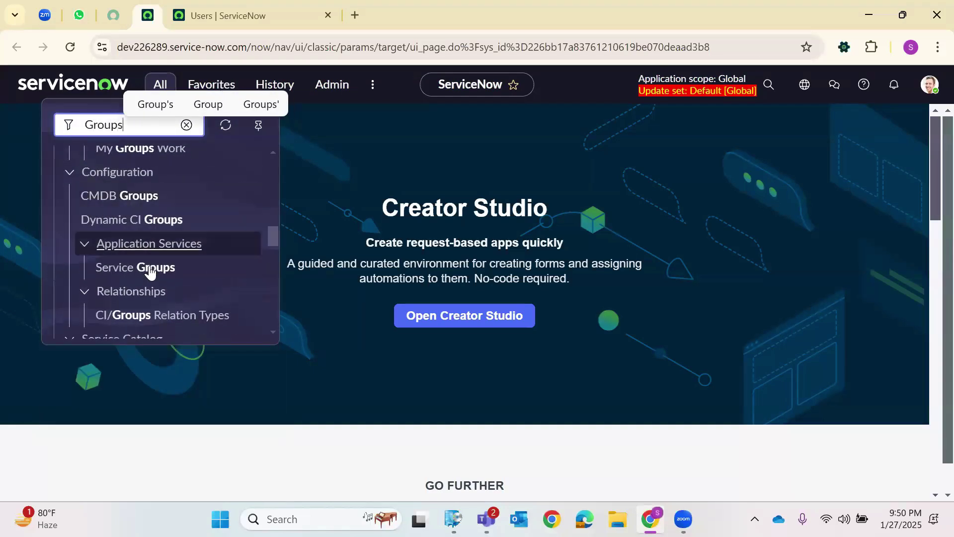
{"action": "scroll", "coordinate": [135, 292], "scroll_direction": "down", "scroll_amount": 3}
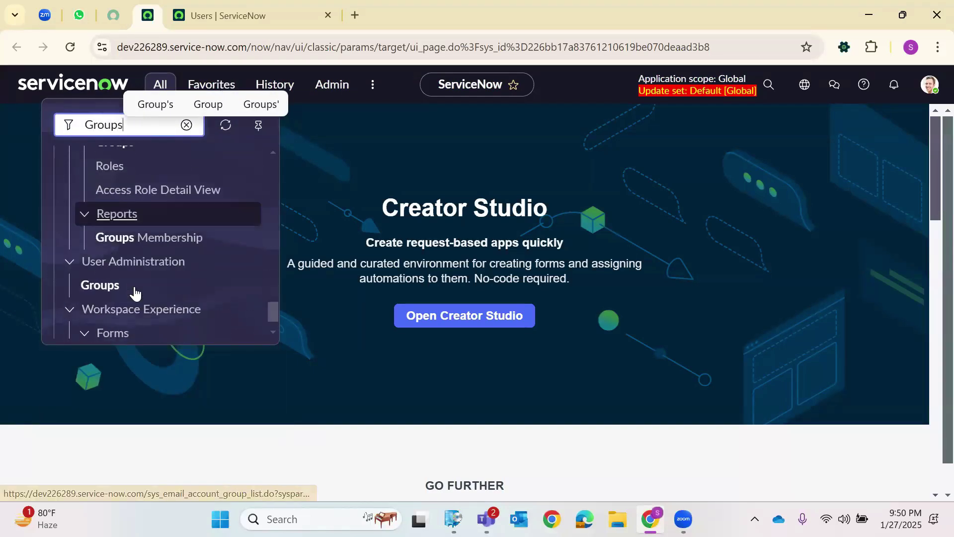
{"action": "right_click", "coordinate": [96, 290]}
{"action": "left_click", "coordinate": [231, 80]}
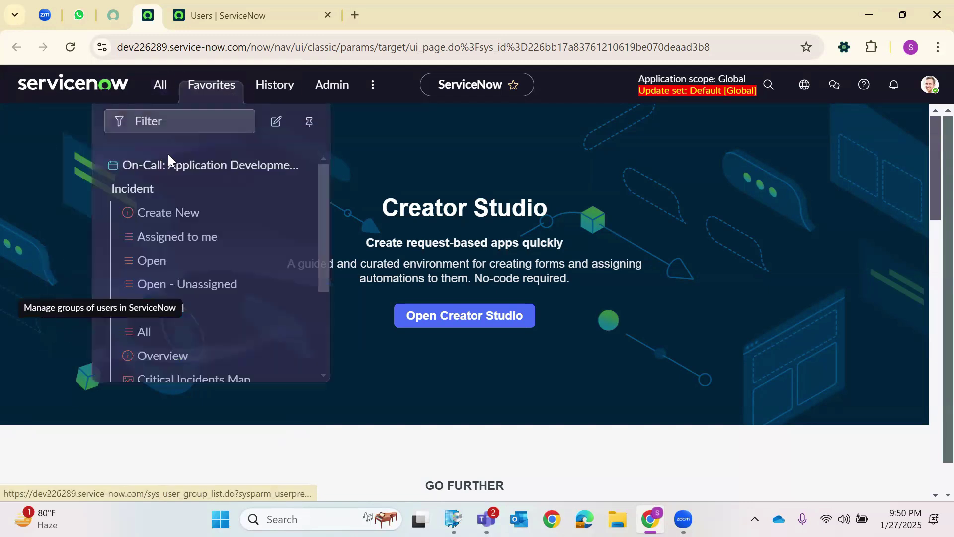
Open User Administration > Groups in a new tab and open the Logitech group record.
{"action": "left_click", "coordinate": [159, 87]}
{"action": "scroll", "coordinate": [144, 254], "scroll_direction": "down", "scroll_amount": 1}
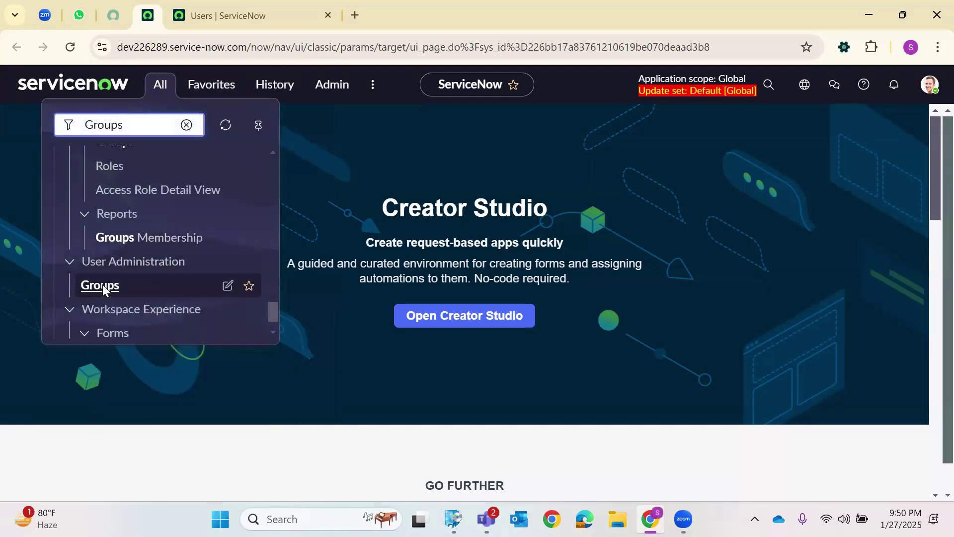
{"action": "right_click", "coordinate": [102, 284]}
{"action": "left_click", "coordinate": [189, 82]}
{"action": "left_click", "coordinate": [233, 7]}
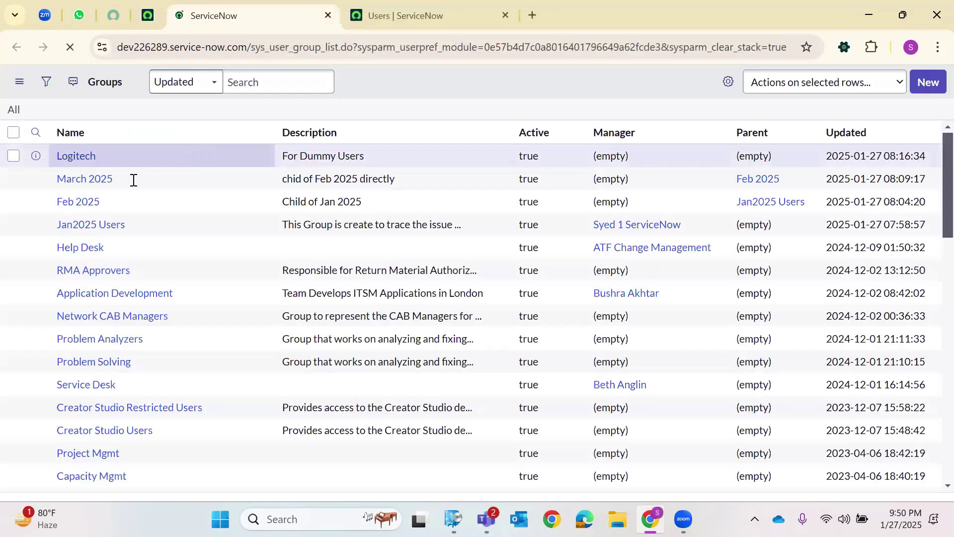
{"action": "left_click", "coordinate": [76, 195]}
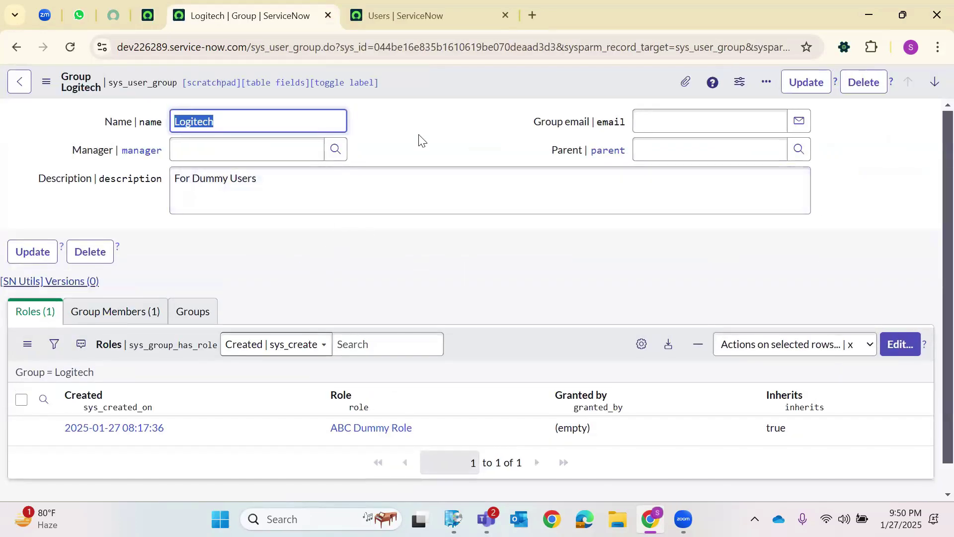
{"action": "left_click", "coordinate": [419, 134]}
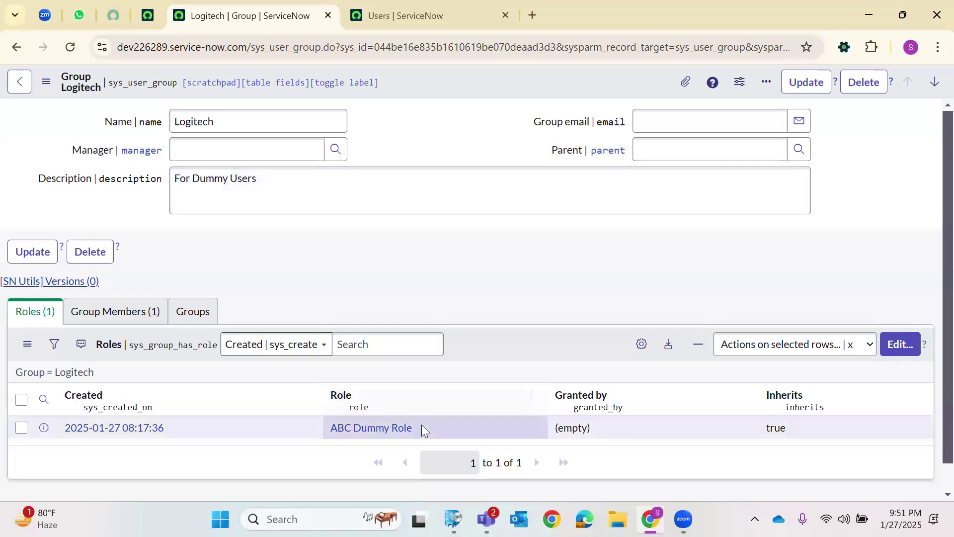
Append 'Parent for Logitech Keyboard and Logitech Mouse' to the Logitech group's description.
{"action": "left_click_drag", "start_coordinate": [422, 428], "coordinate": [329, 428]}
{"action": "left_click", "coordinate": [235, 119]}
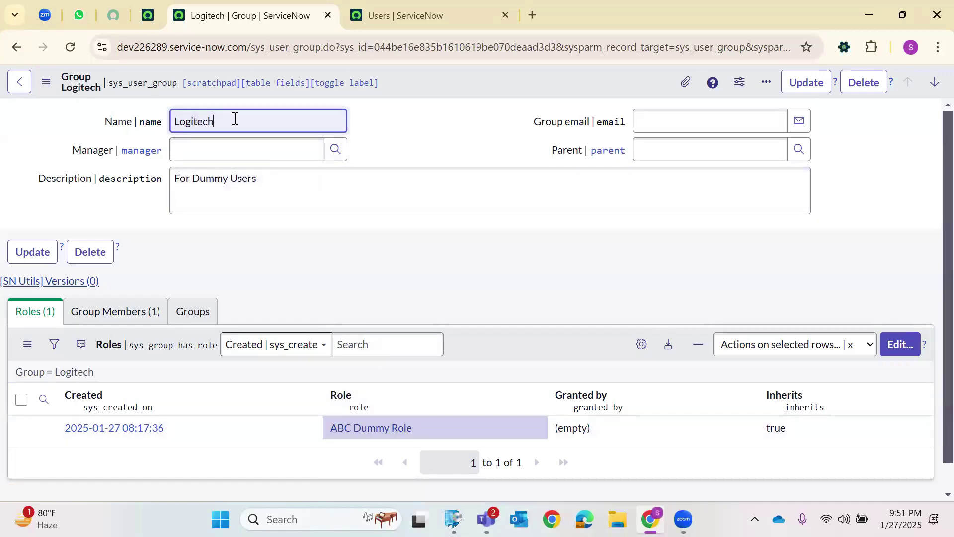
{"action": "left_click", "coordinate": [288, 179]}
{"action": "type", "text": "P"}
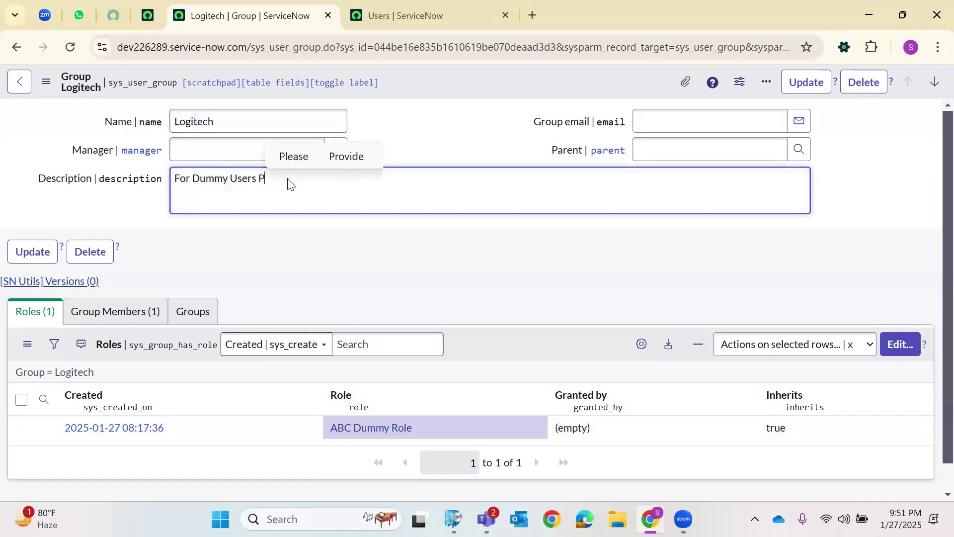
{"action": "type", "text": "arent for "}
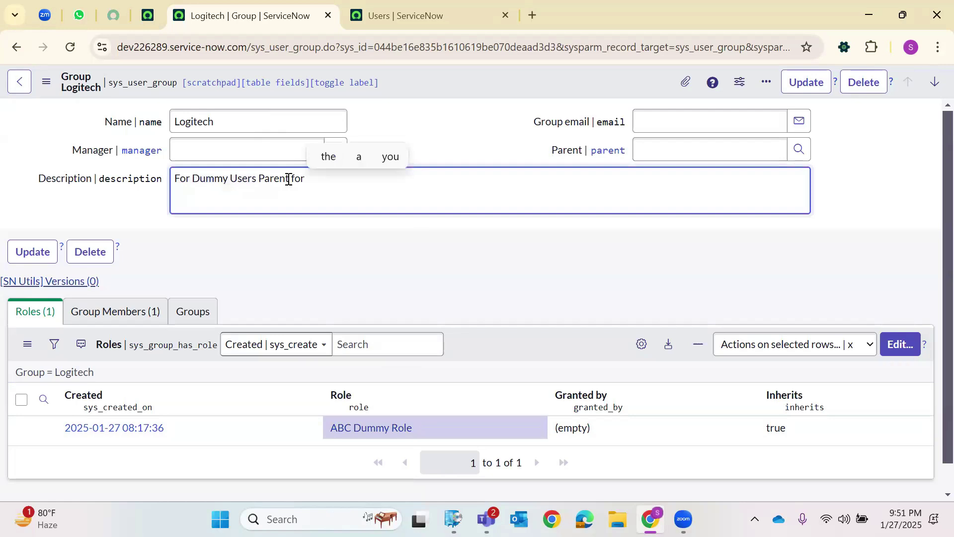
{"action": "type", "text": "Logie"}
{"action": "key", "text": "BackSpace"}
{"action": "type", "text": "tech Keyboar"}
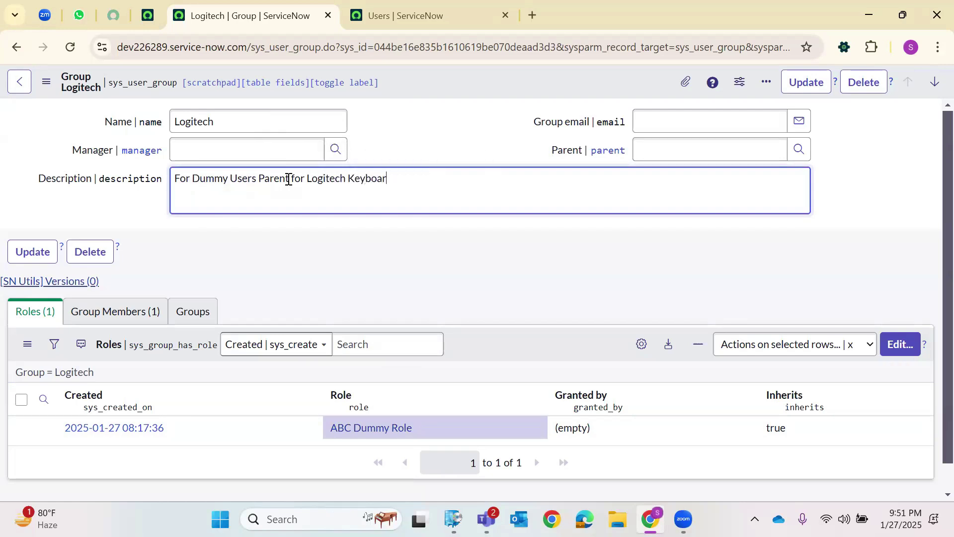
{"action": "type", "text": "d and Logi"}
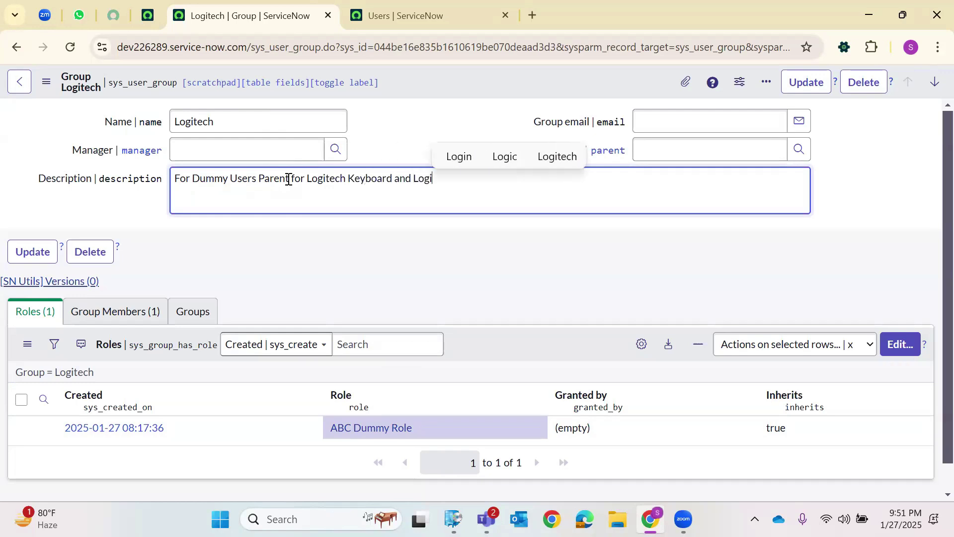
{"action": "type", "text": "tech Mouse"}
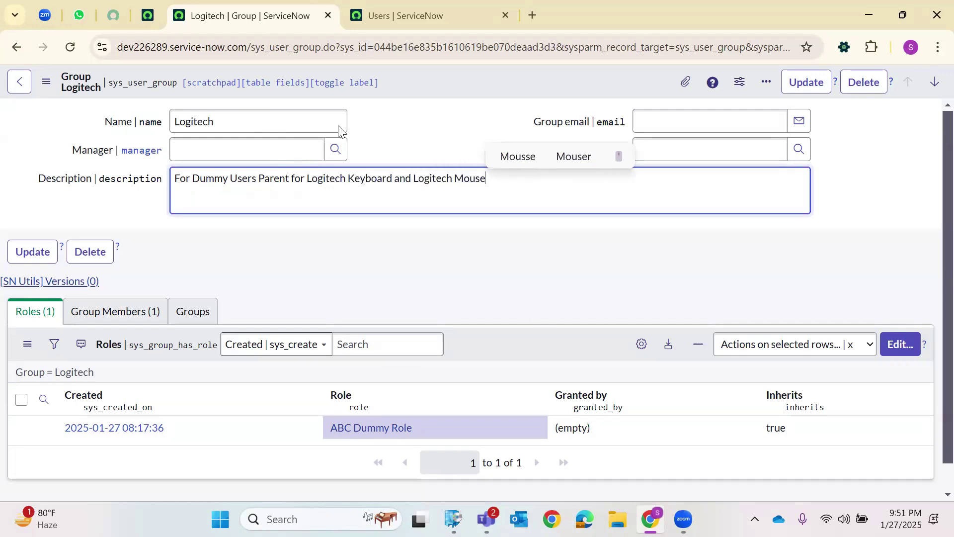
Save the Logitech group and start a new child group from its Groups list.
{"action": "right_click", "coordinate": [448, 92]}
{"action": "left_click", "coordinate": [473, 101]}
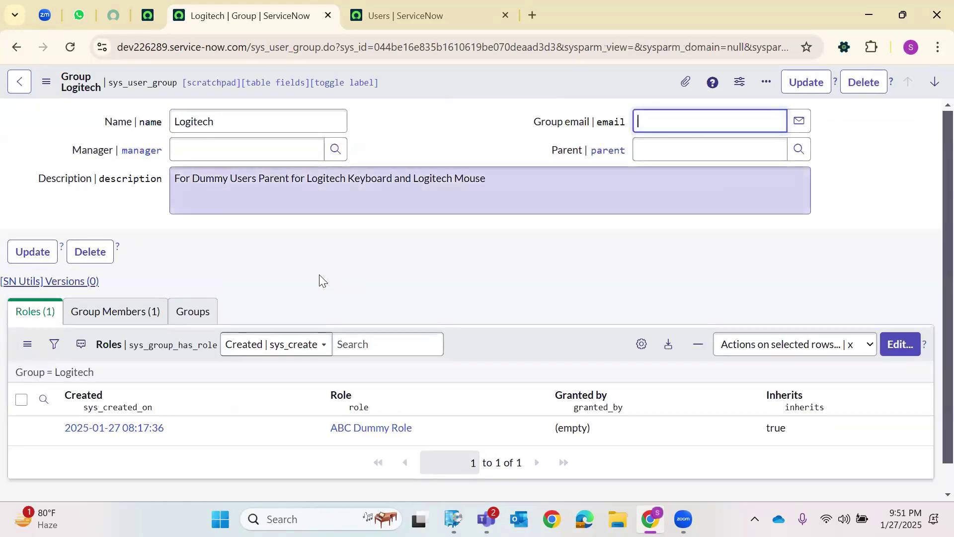
{"action": "left_click", "coordinate": [193, 312]}
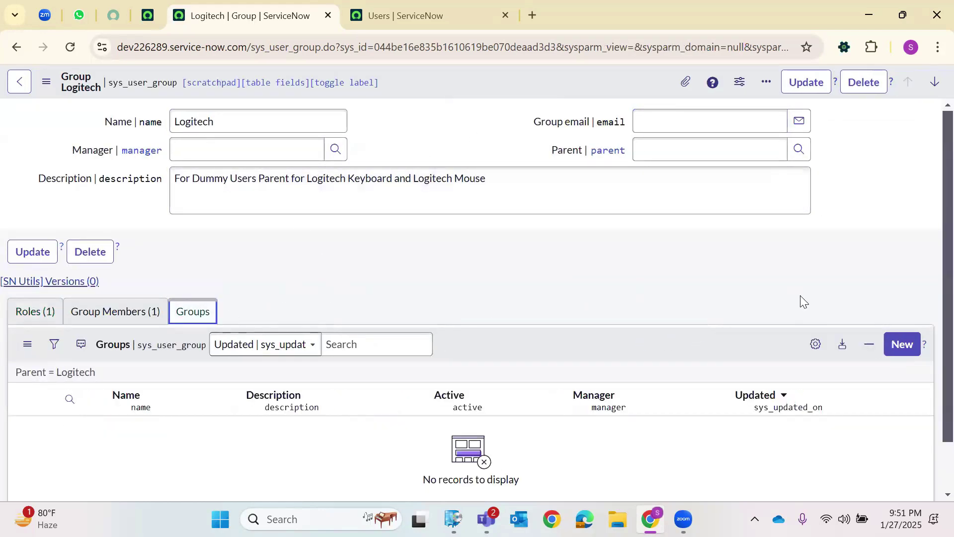
{"action": "left_click", "coordinate": [909, 351]}
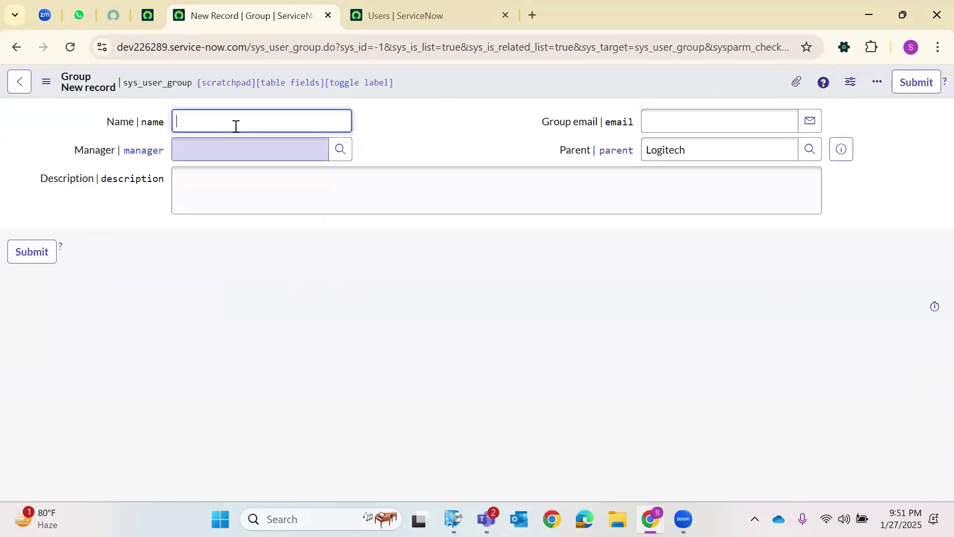
Create the Logitech Mouse child group under Logitech.
{"action": "type", "text": "Logi"}
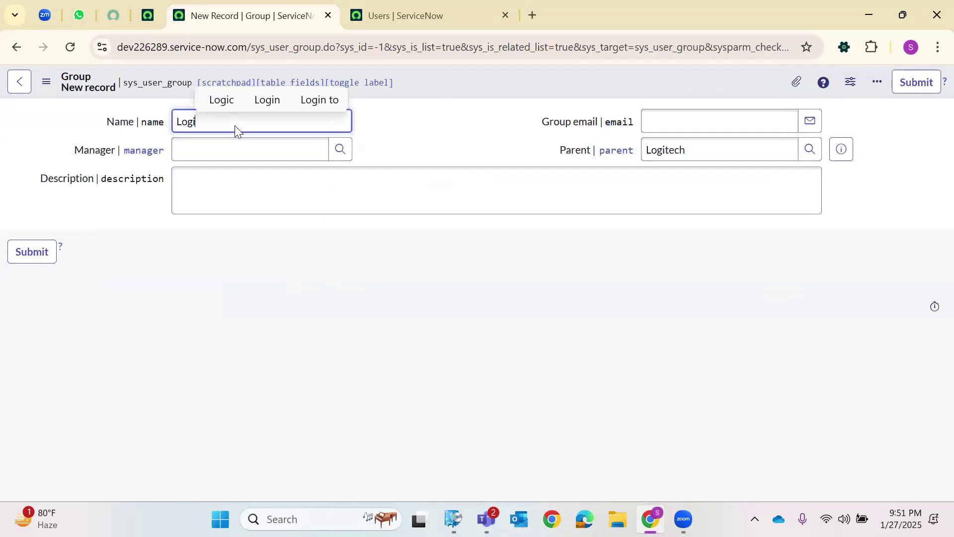
{"action": "type", "text": "tech Mouse"}
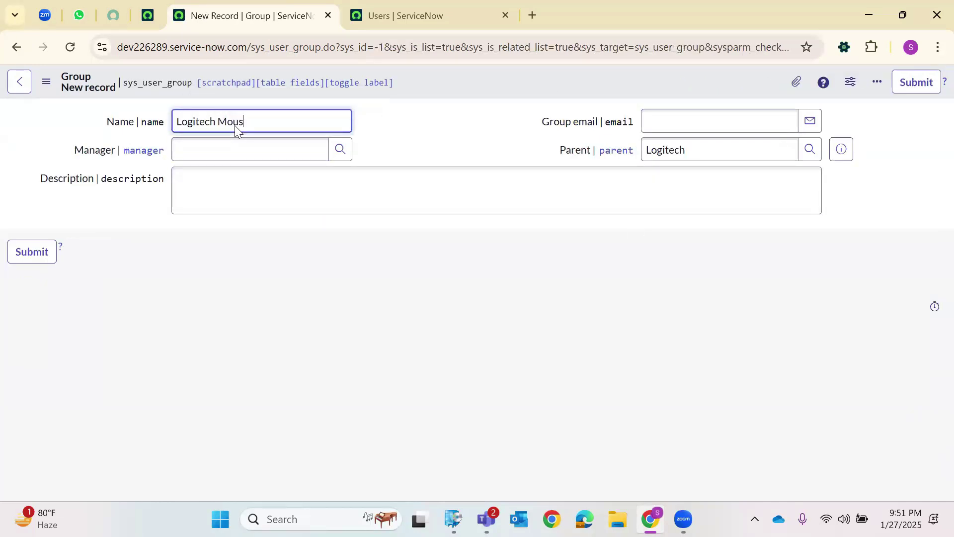
{"action": "left_click", "coordinate": [208, 192]}
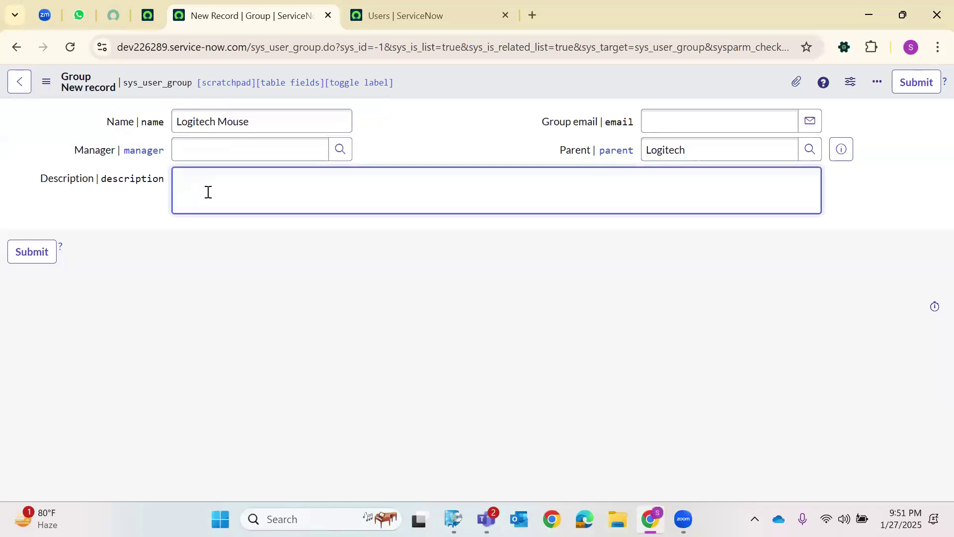
{"action": "left_click", "coordinate": [16, 262]}
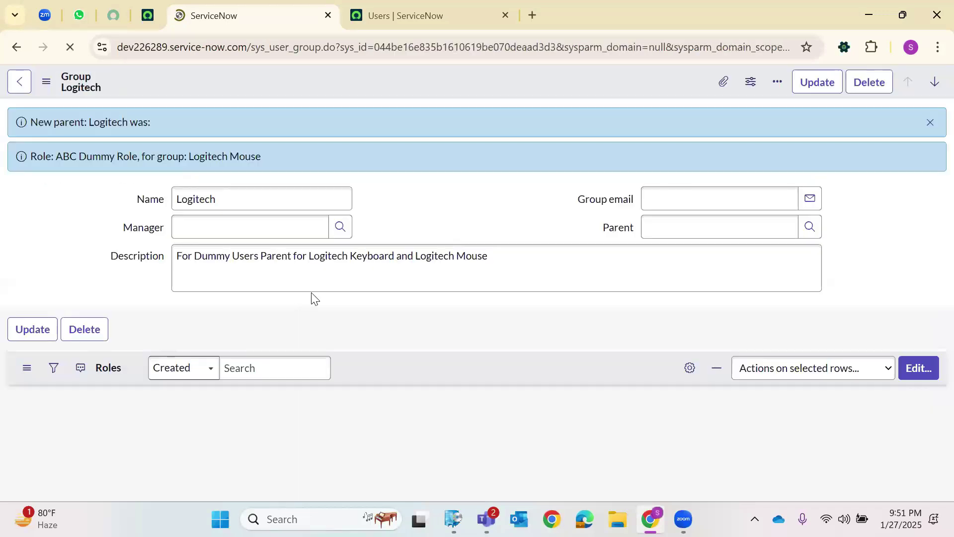
{"action": "scroll", "coordinate": [877, 372], "scroll_direction": "down", "scroll_amount": 2}
Create the Logitech Keyboard child group and reload the Logitech group page.
{"action": "left_click", "coordinate": [914, 316]}
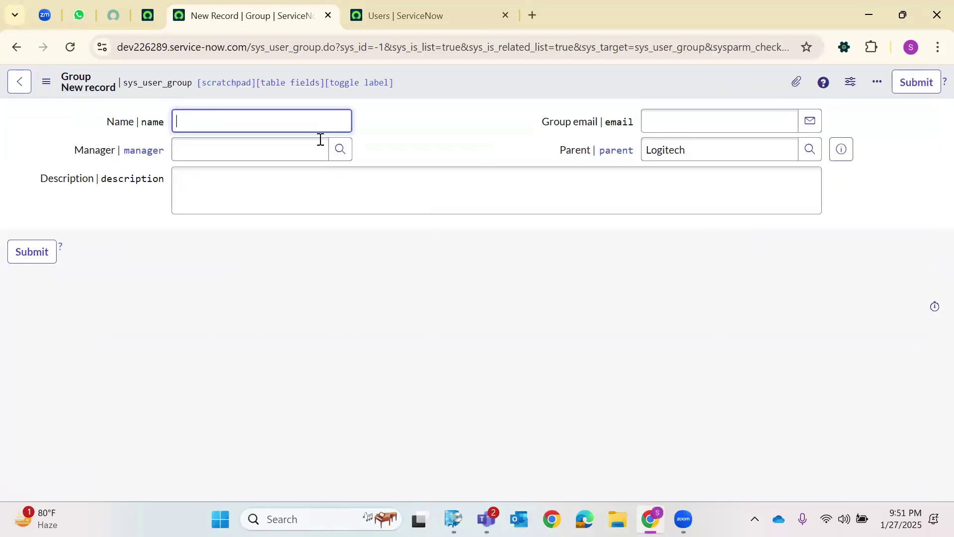
{"action": "type", "text": "Logi"}
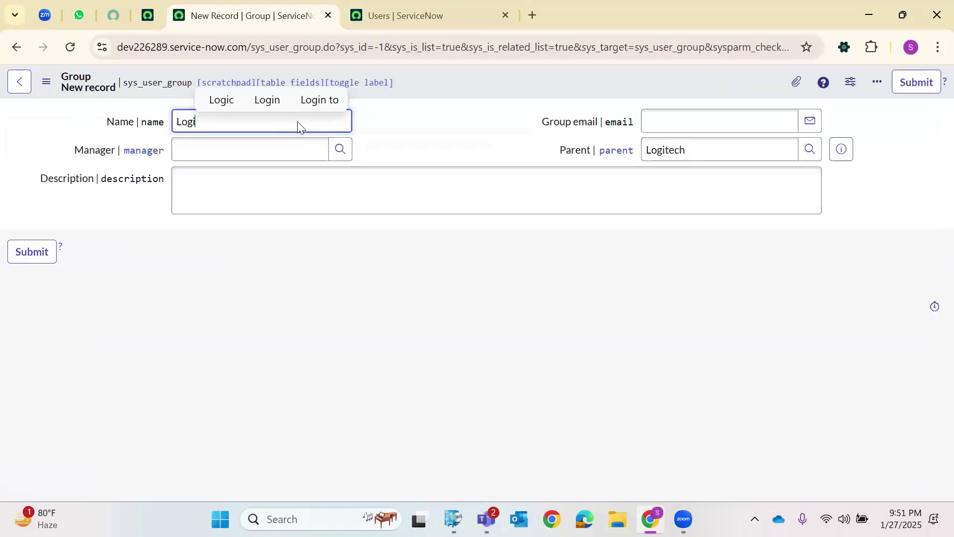
{"action": "type", "text": "tech Keyboard"}
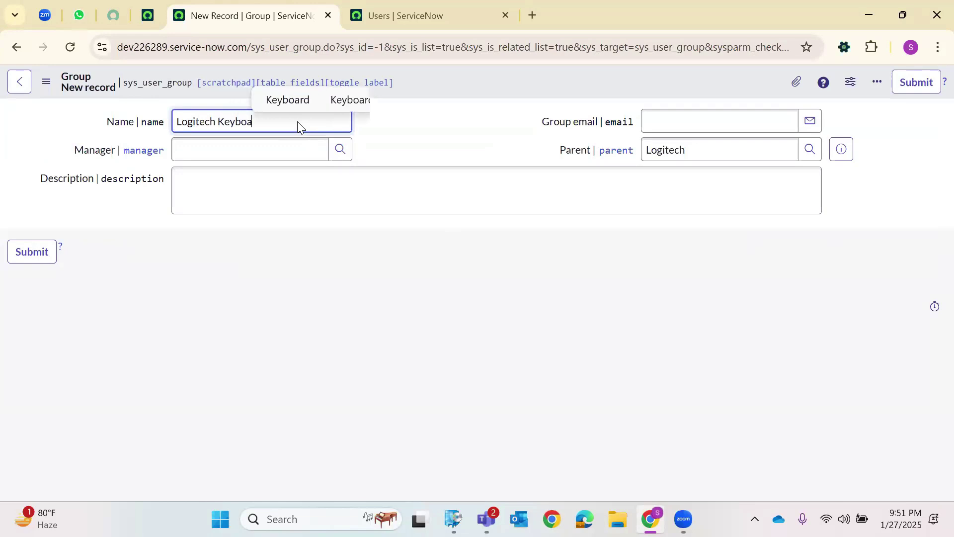
{"action": "left_click", "coordinate": [228, 188]}
{"action": "type", "text": "2"}
{"action": "left_click", "coordinate": [44, 253]}
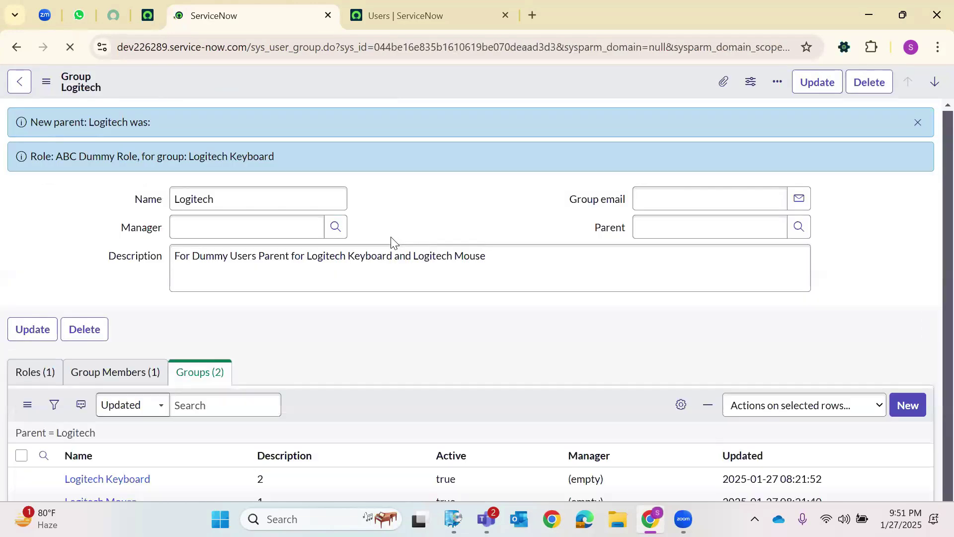
{"action": "scroll", "coordinate": [390, 250], "scroll_direction": "down", "scroll_amount": 2}
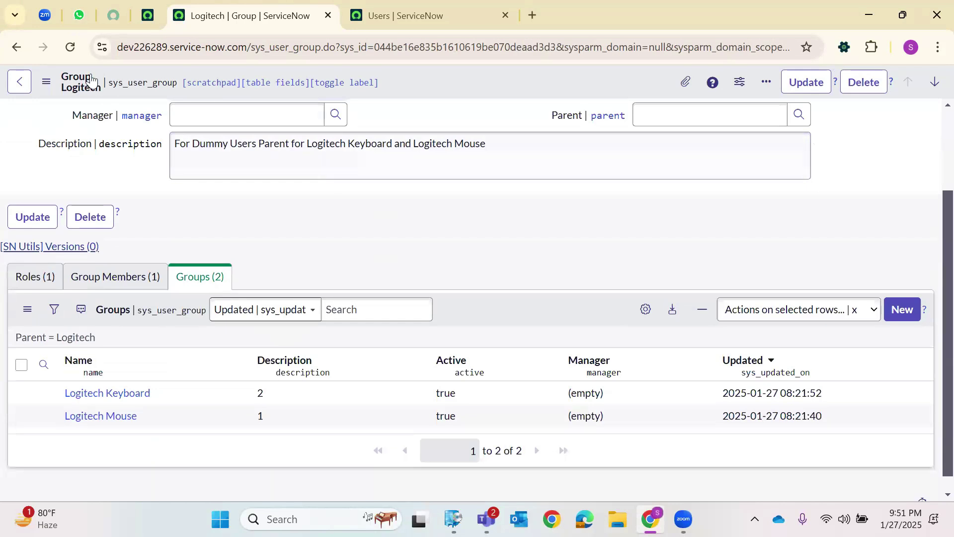
{"action": "left_click", "coordinate": [70, 47]}
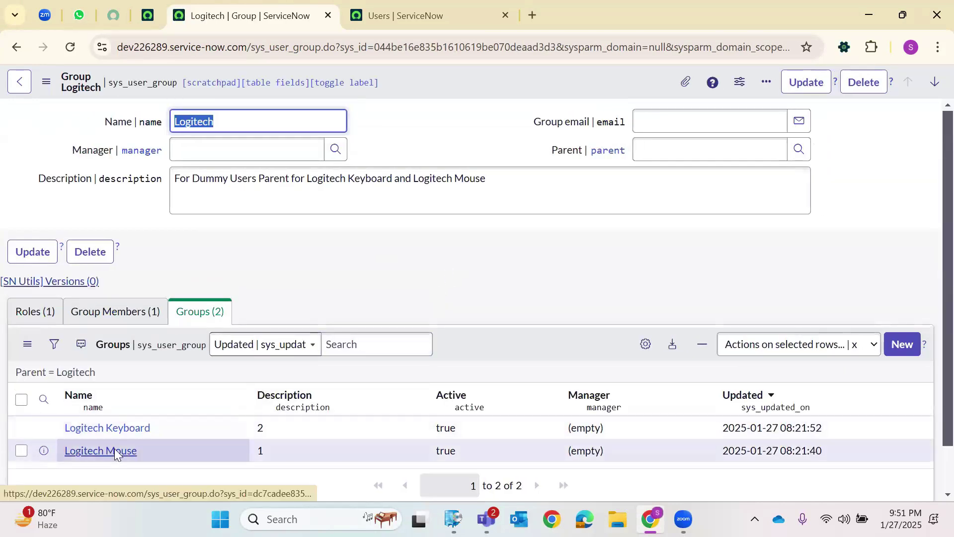
Open the Logitech Mouse and Logitech Keyboard groups in their own tabs.
{"action": "right_click", "coordinate": [110, 456]}
{"action": "key", "text": "Down"}
{"action": "key", "text": "Return"}
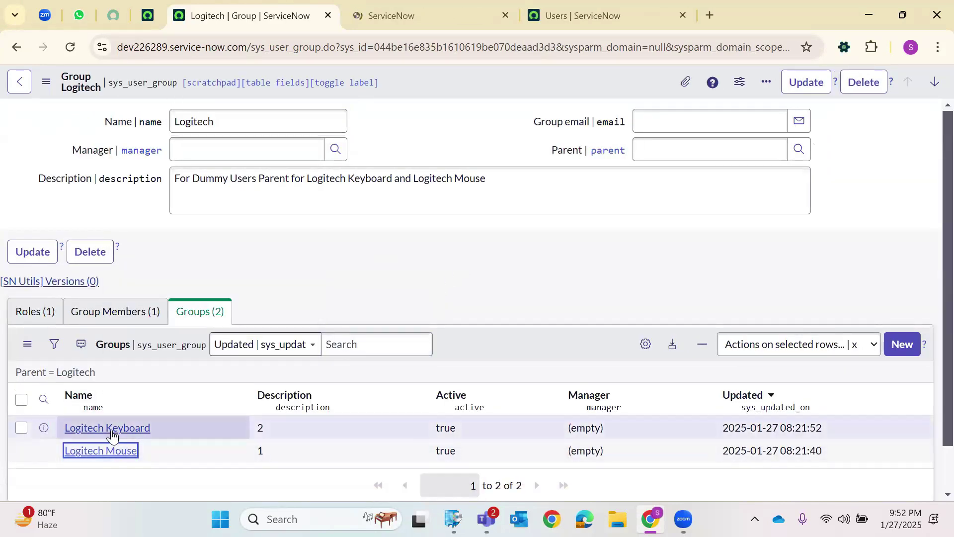
{"action": "right_click", "coordinate": [112, 435]}
{"action": "left_click", "coordinate": [230, 229]}
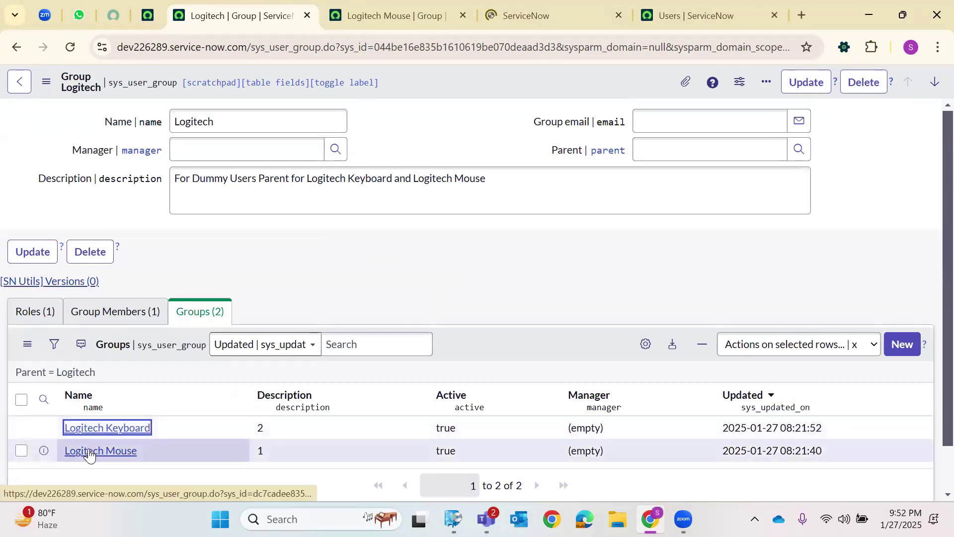
Compare the Parent field of Logitech Mouse and Logitech Keyboard, both set to Logitech.
{"action": "left_click", "coordinate": [415, 18]}
{"action": "left_click_drag", "start_coordinate": [641, 149], "coordinate": [677, 151]}
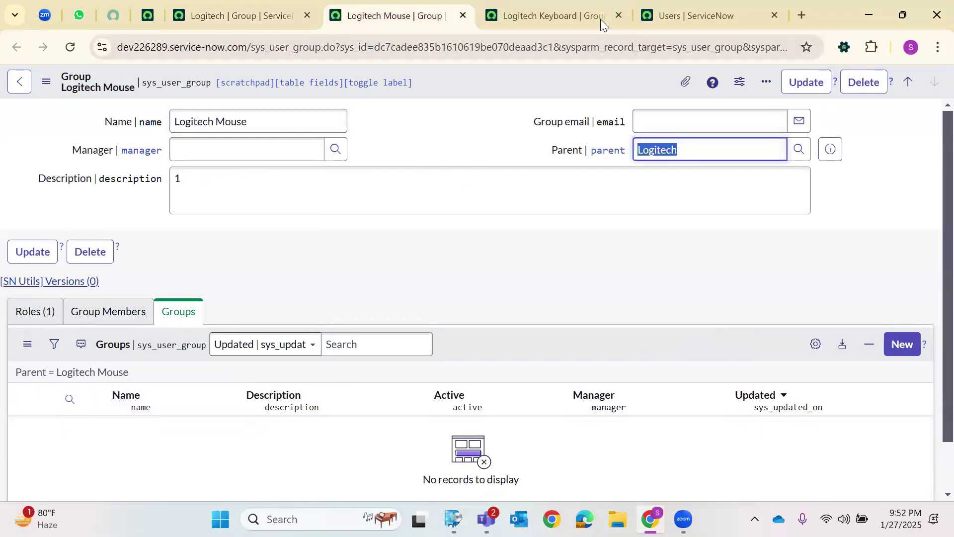
{"action": "left_click", "coordinate": [601, 20]}
{"action": "double_click", "coordinate": [667, 154]}
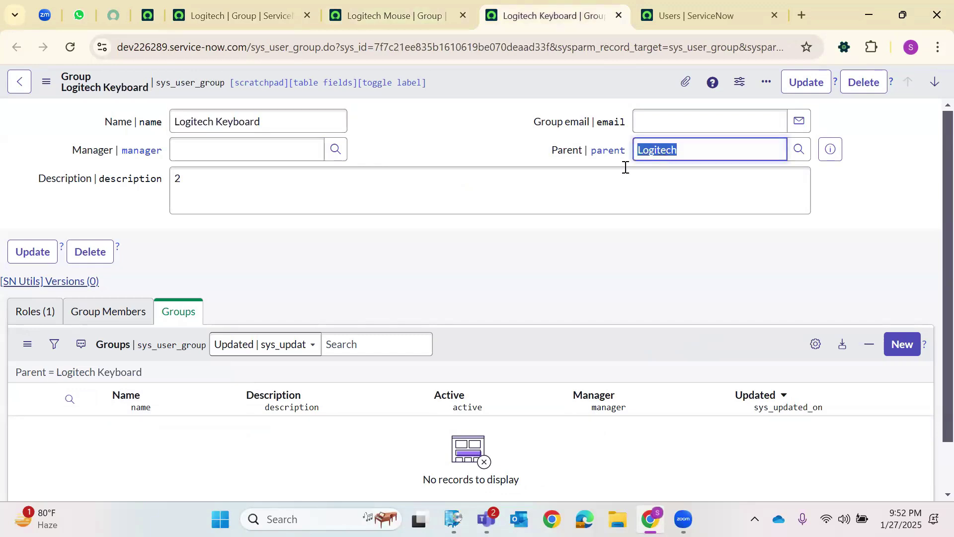
{"action": "left_click", "coordinate": [347, 6]}
Check that both child groups inherit ABC Dummy Role in their Roles lists.
{"action": "left_click", "coordinate": [37, 313]}
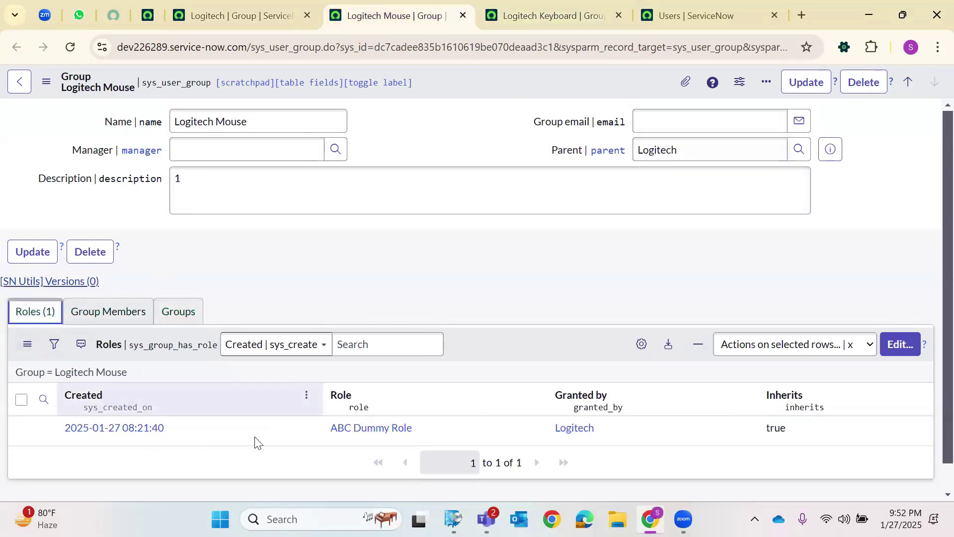
{"action": "left_click_drag", "start_coordinate": [324, 424], "coordinate": [415, 424]}
{"action": "left_click", "coordinate": [562, 6]}
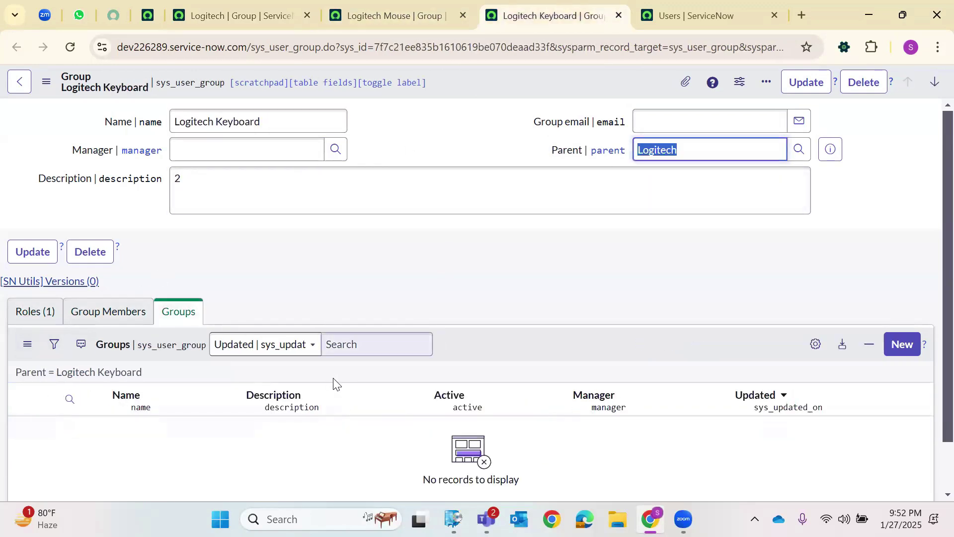
{"action": "left_click", "coordinate": [36, 313]}
{"action": "left_click_drag", "start_coordinate": [415, 428], "coordinate": [328, 428]}
Compare the members of Logitech, Logitech Mouse and Logitech Keyboard, then delete the Logitech group.
{"action": "left_click", "coordinate": [198, 10]}
{"action": "left_click", "coordinate": [114, 313]}
{"action": "left_click_drag", "start_coordinate": [119, 427], "coordinate": [64, 429]}
{"action": "left_click", "coordinate": [393, 15]}
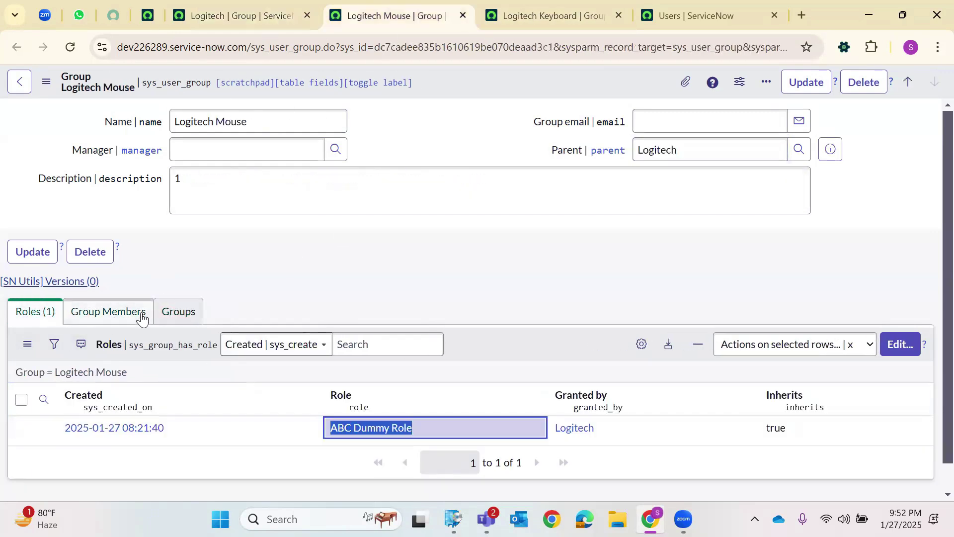
{"action": "left_click", "coordinate": [140, 315]}
{"action": "left_click", "coordinate": [504, 16]}
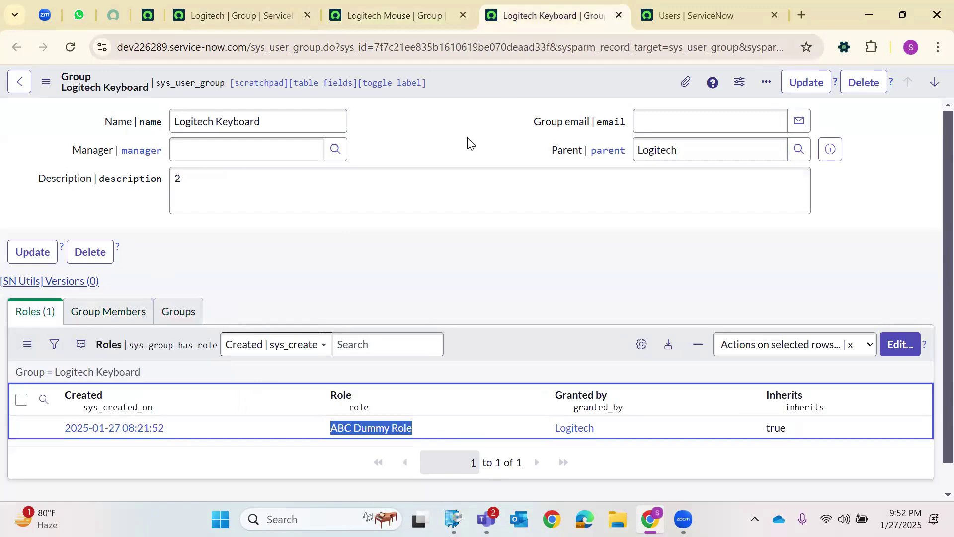
{"action": "left_click", "coordinate": [119, 315]}
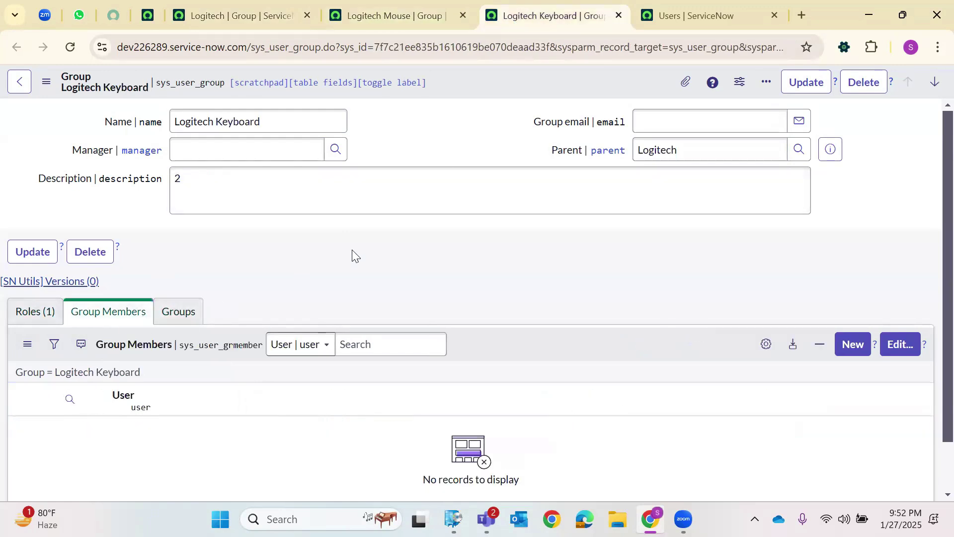
{"action": "left_click", "coordinate": [52, 312]}
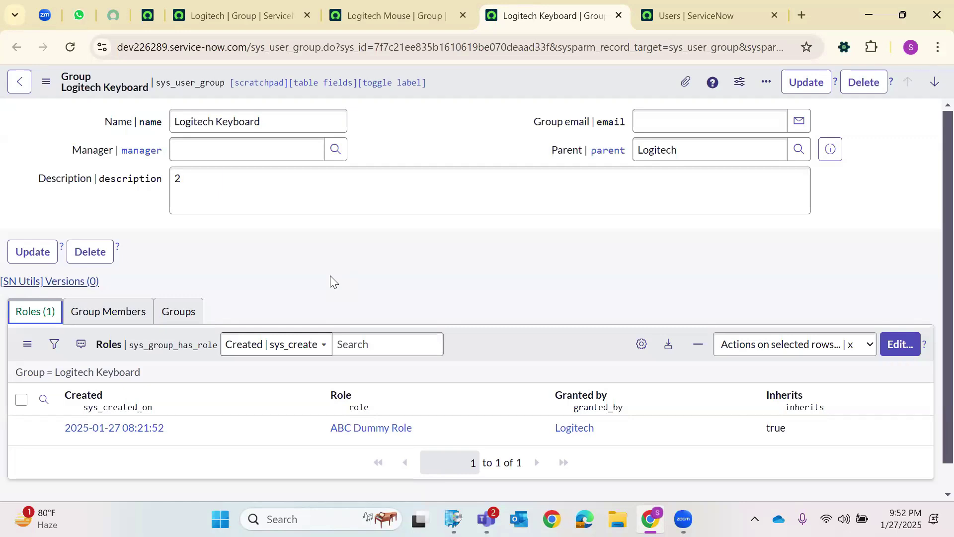
{"action": "left_click", "coordinate": [269, 11]}
{"action": "left_click", "coordinate": [852, 87]}
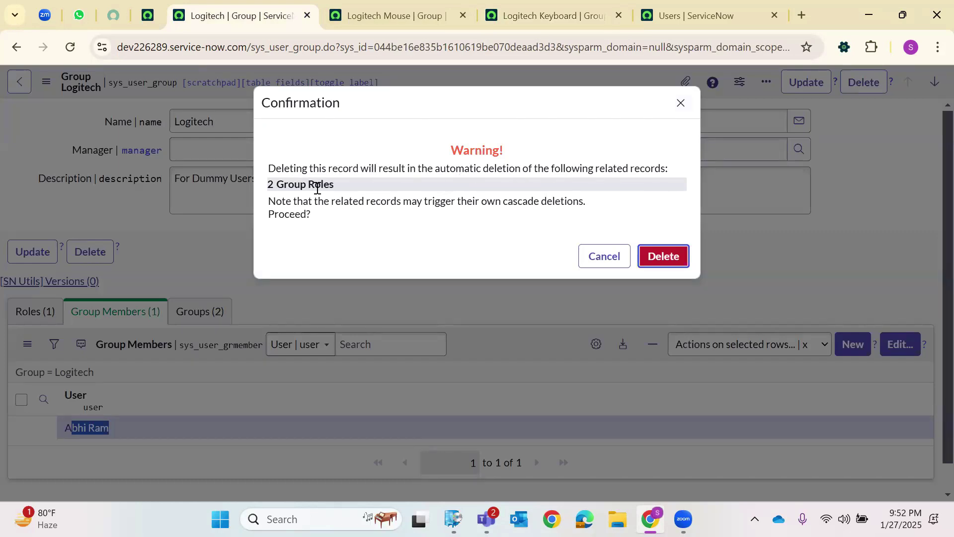
Confirm deletion of the Logitech group and reload both child group records.
{"action": "left_click", "coordinate": [667, 262]}
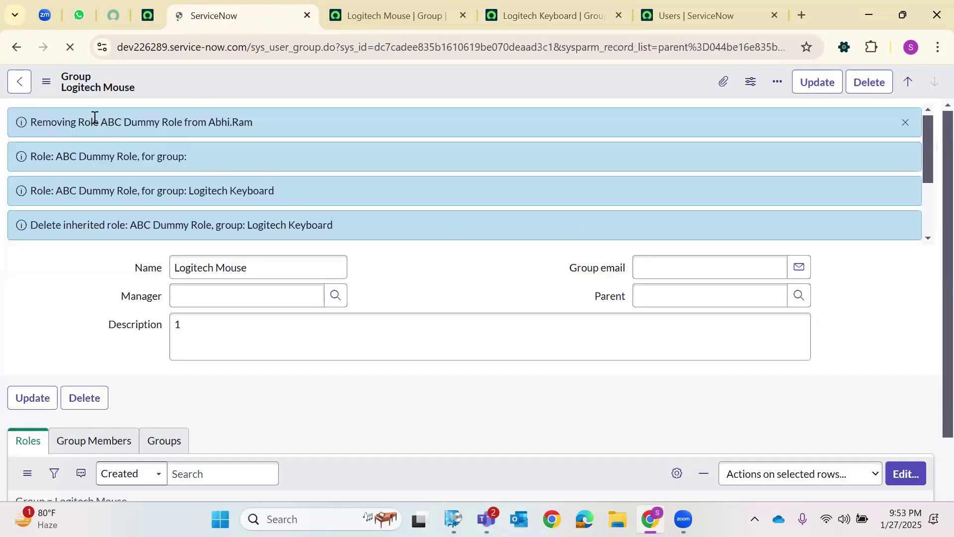
{"action": "scroll", "coordinate": [223, 204], "scroll_direction": "down", "scroll_amount": 5}
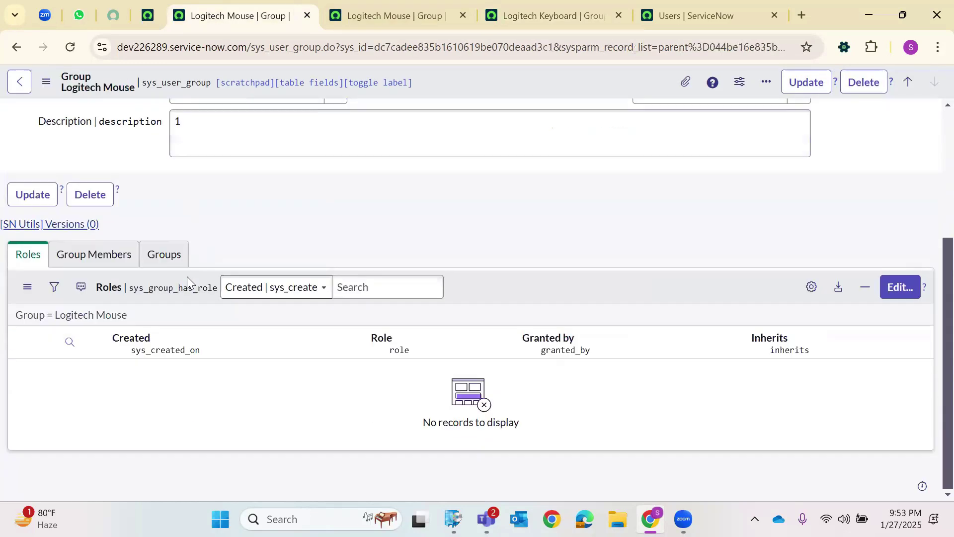
{"action": "left_click", "coordinate": [396, 20]}
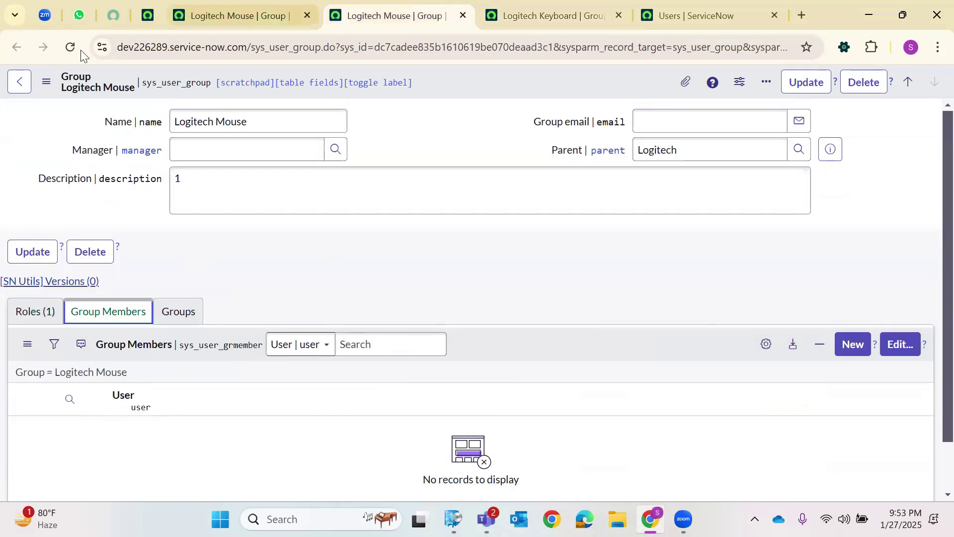
{"action": "key", "text": "F5"}
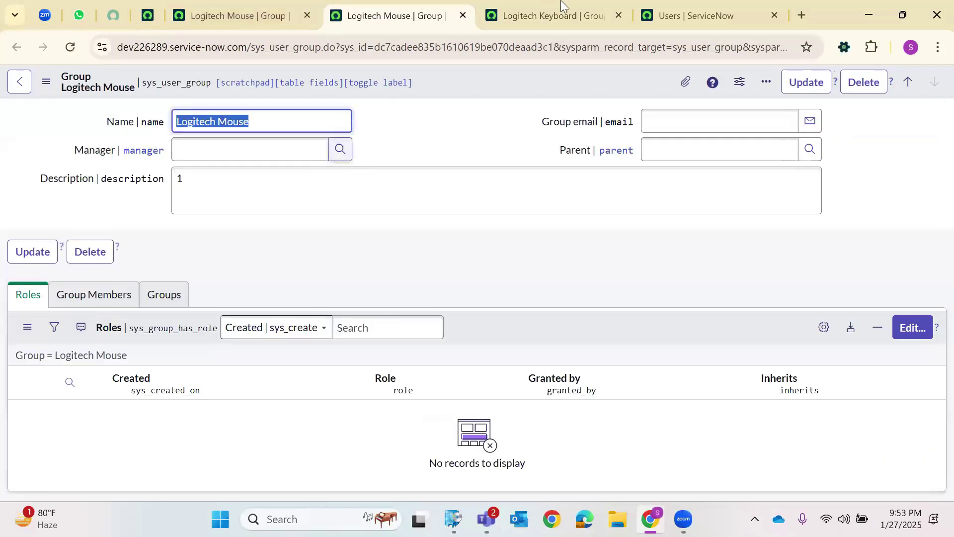
{"action": "key", "text": "ctrl+Tab"}
{"action": "key", "text": "F5"}
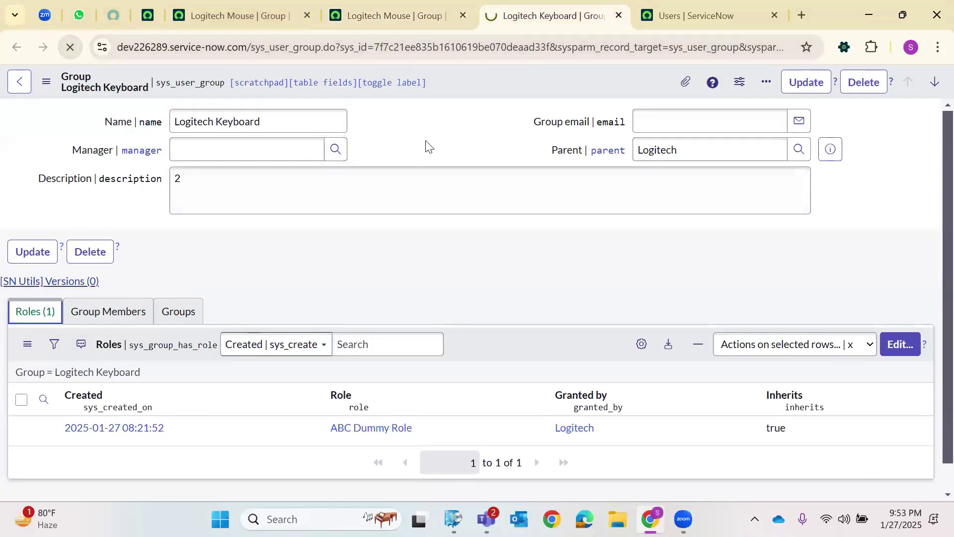
Edit the page address to sys_user_group_list to show the full Groups list.
{"action": "left_click", "coordinate": [264, 22]}
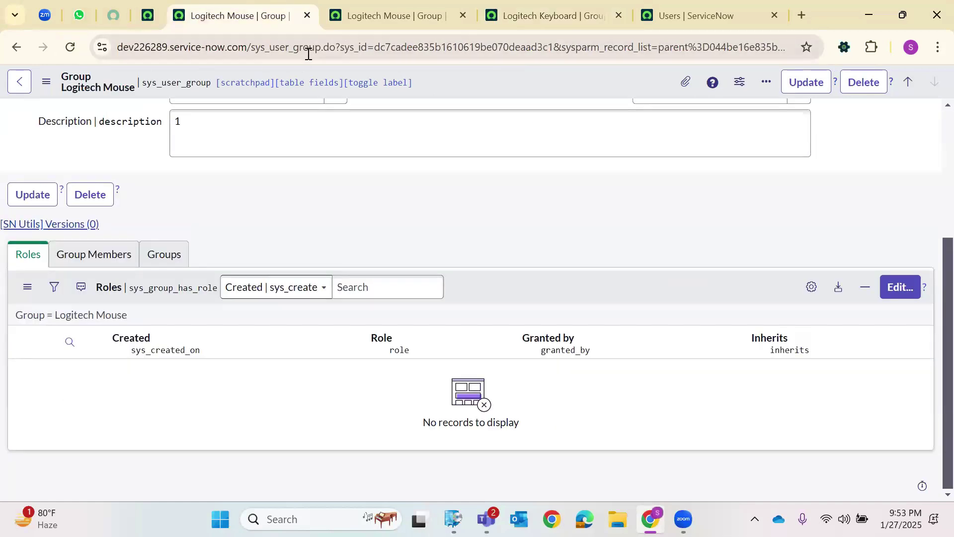
{"action": "left_click_drag", "start_coordinate": [324, 48], "coordinate": [931, 59]}
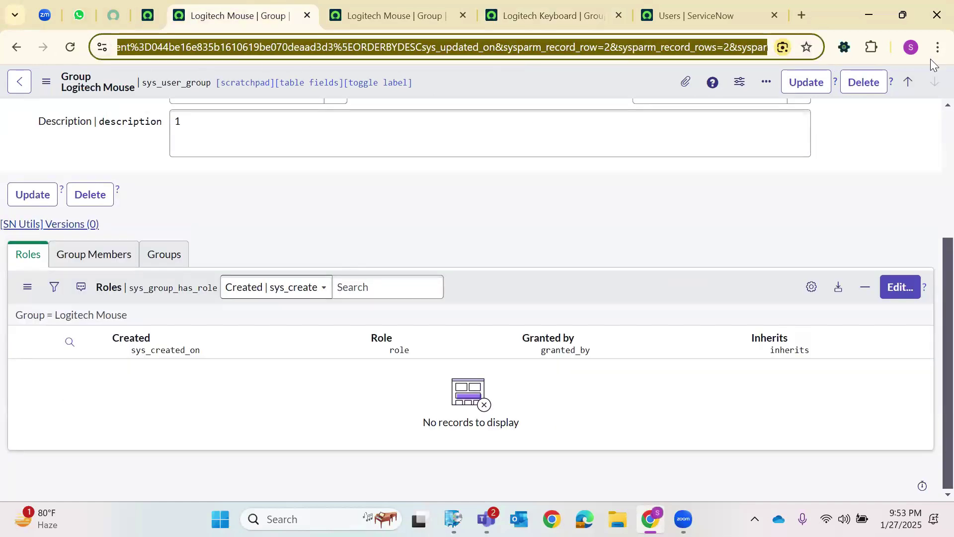
{"action": "key", "text": "BackSpace"}
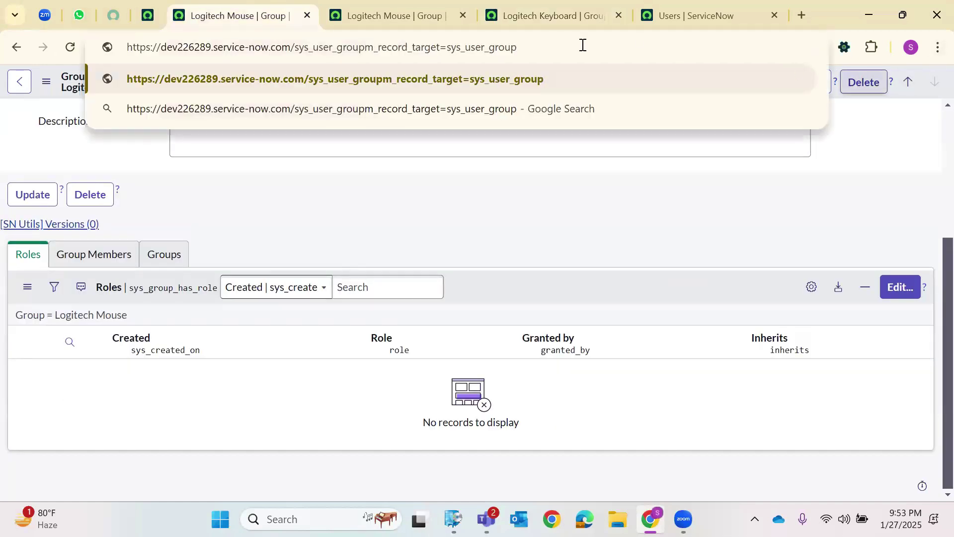
{"action": "left_click_drag", "start_coordinate": [518, 48], "coordinate": [367, 58]}
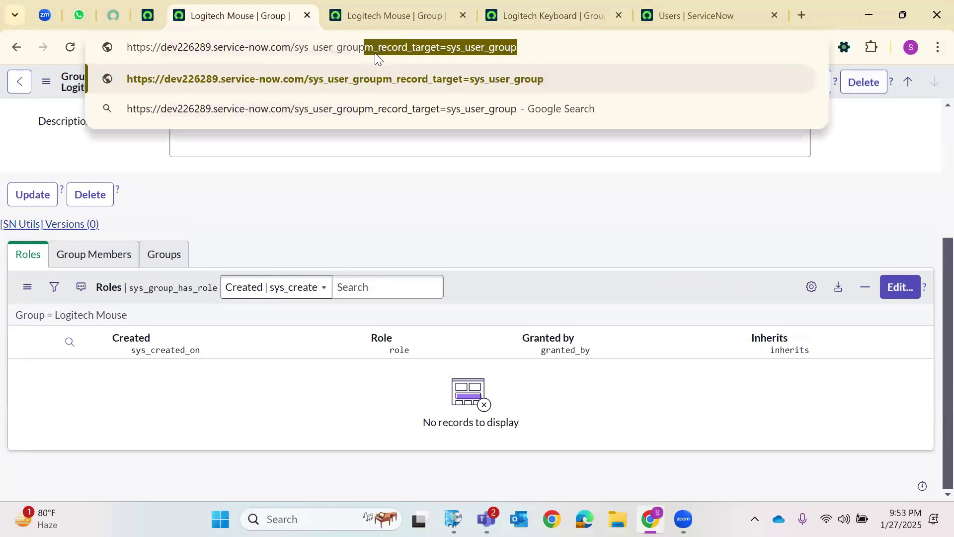
{"action": "key", "text": "BackSpace"}
{"action": "type", "text": "_lis"}
{"action": "key", "text": "Return"}
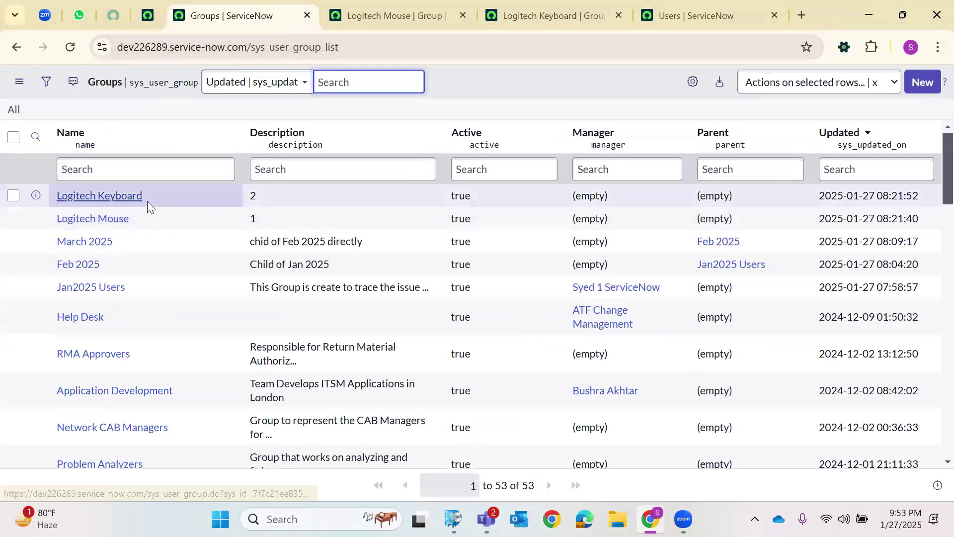
Filter group names by *Logitech and open Logitech Keyboard, checking its empty Parent.
{"action": "left_click", "coordinate": [152, 167]}
{"action": "type", "text": "*"}
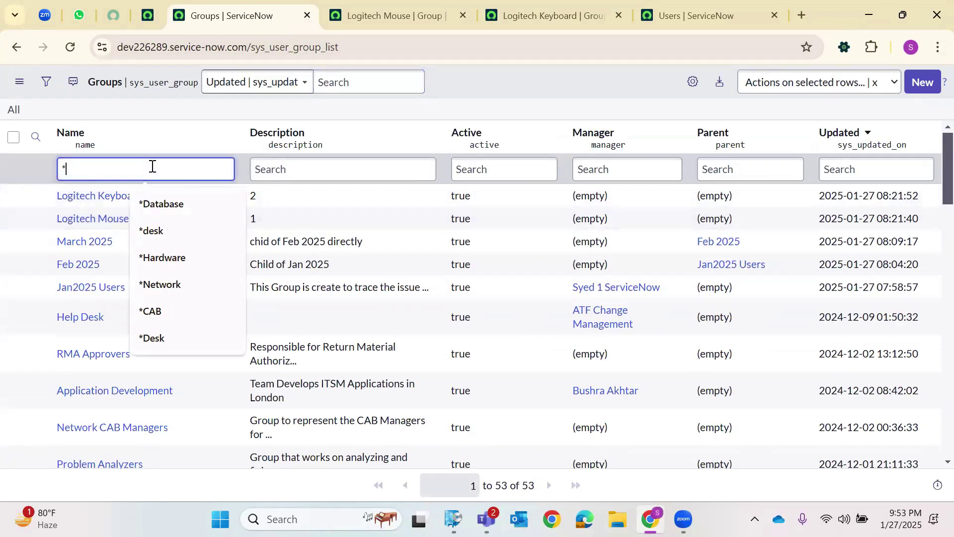
{"action": "type", "text": "Logitech"}
{"action": "key", "text": "Return"}
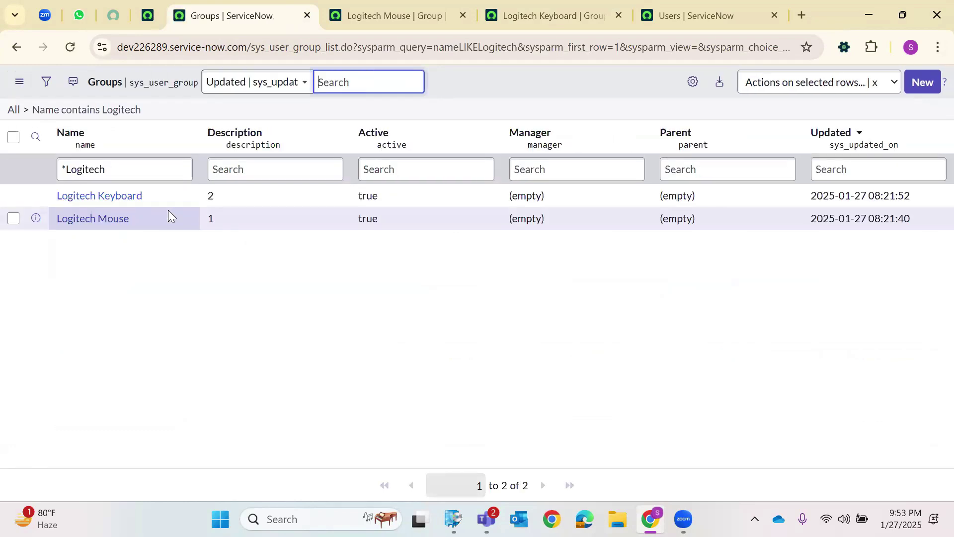
{"action": "left_click", "coordinate": [111, 196]}
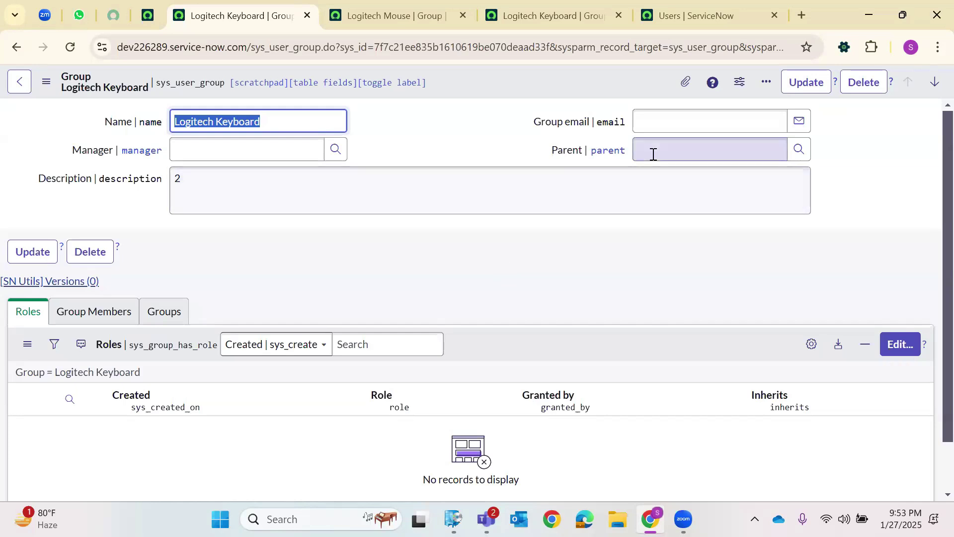
{"action": "left_click", "coordinate": [752, 157]}
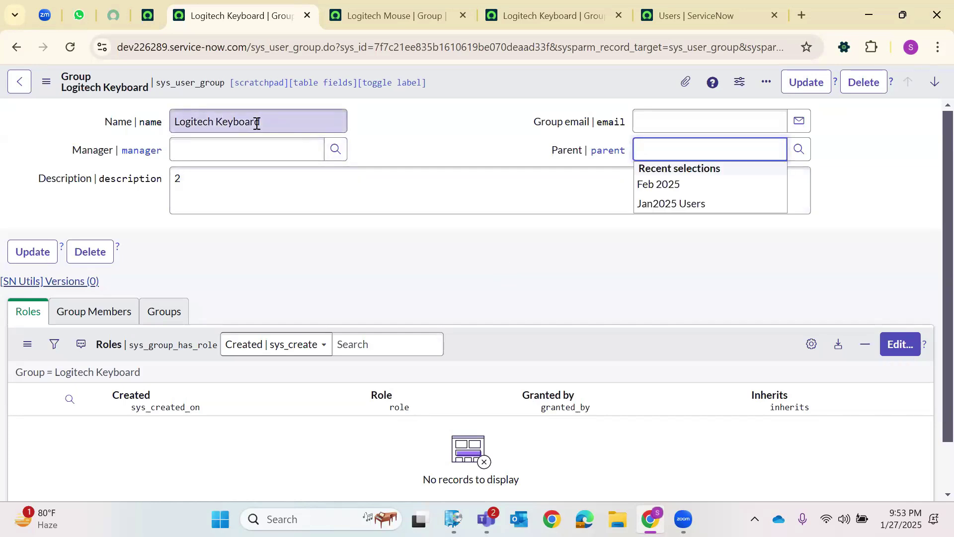
Close the extra Logitech Mouse, Logitech Keyboard and Users tabs, then select the group name.
{"action": "left_click", "coordinate": [460, 16]}
{"action": "left_click", "coordinate": [460, 16]}
{"action": "left_click", "coordinate": [462, 16]}
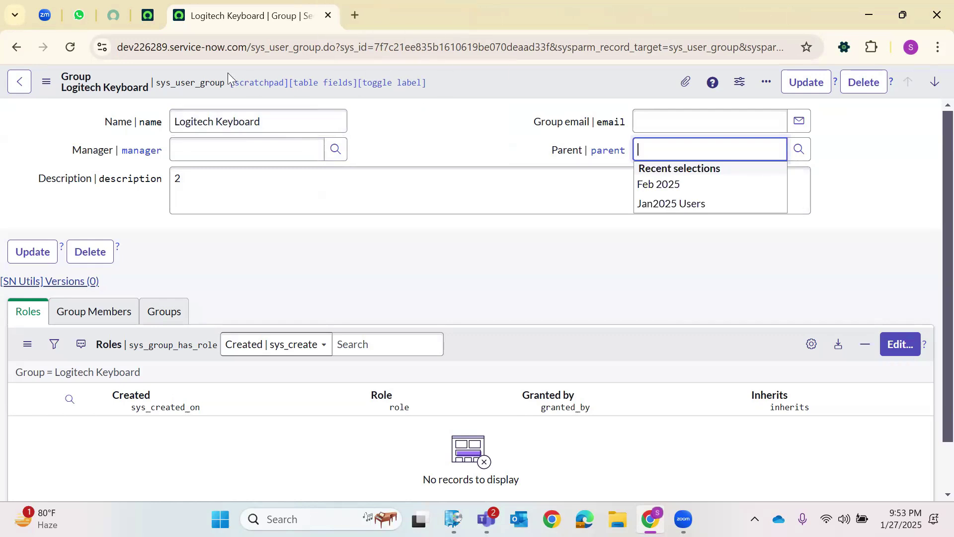
{"action": "left_click", "coordinate": [475, 157]}
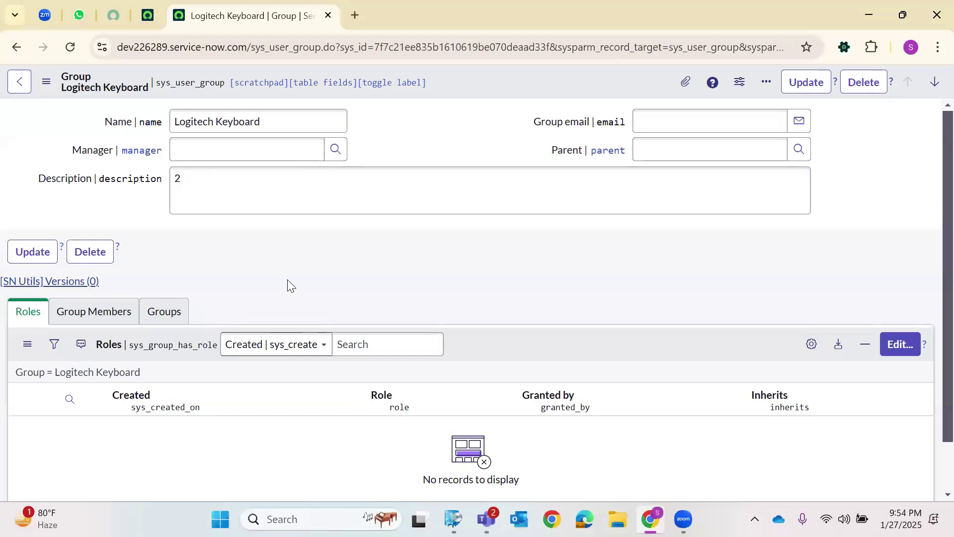
{"action": "left_click", "coordinate": [224, 121]}
{"action": "double_click", "coordinate": [221, 121]}
{"action": "left_click", "coordinate": [209, 125]}
{"action": "triple_click", "coordinate": [210, 126]}
{"action": "left_click", "coordinate": [160, 311]}
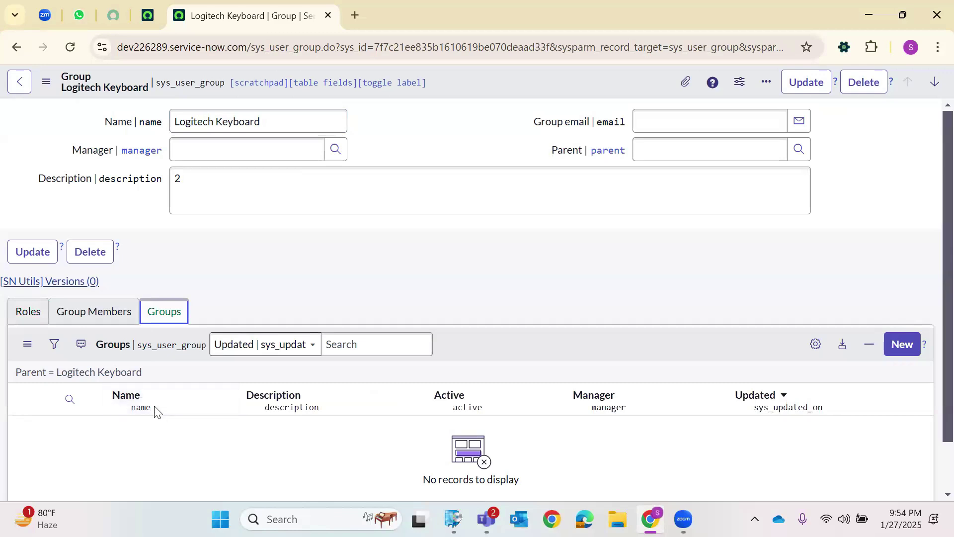
{"action": "left_click", "coordinate": [284, 252]}
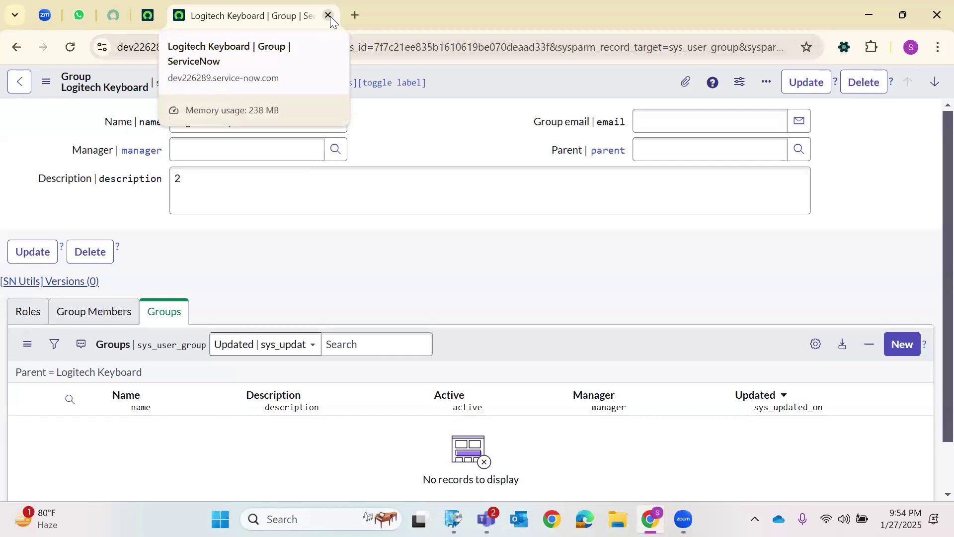
{"action": "left_click", "coordinate": [26, 318]}
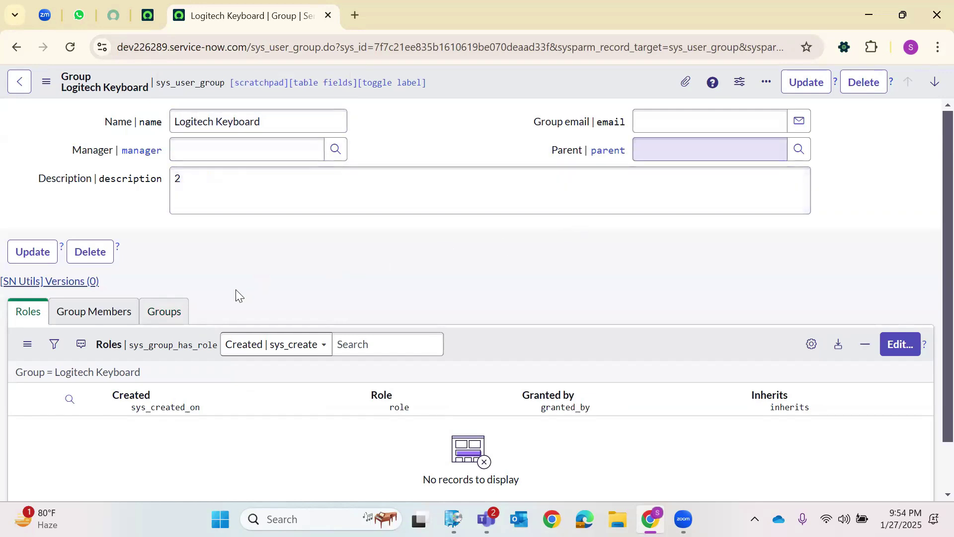
{"action": "left_click", "coordinate": [166, 312]}
{"action": "left_click", "coordinate": [897, 353]}
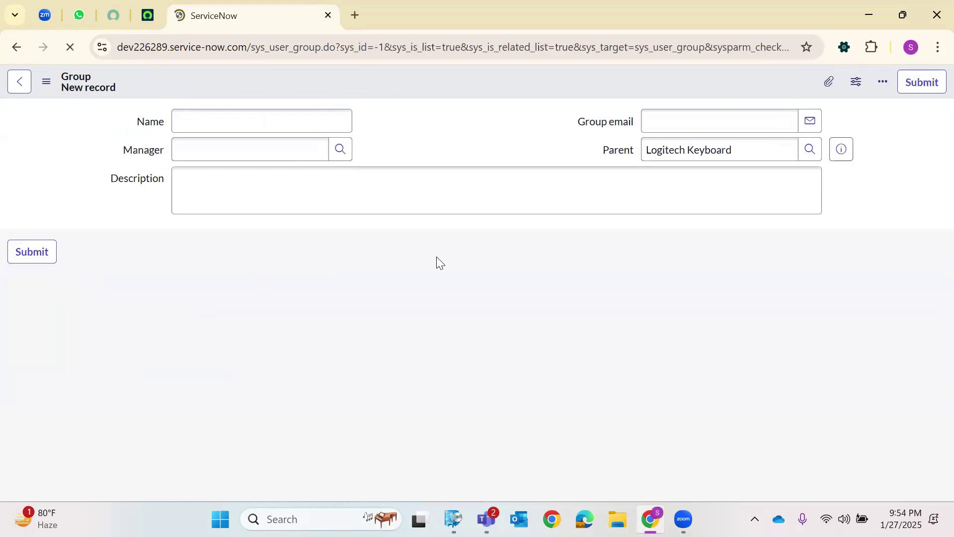
{"action": "left_click", "coordinate": [15, 84]}
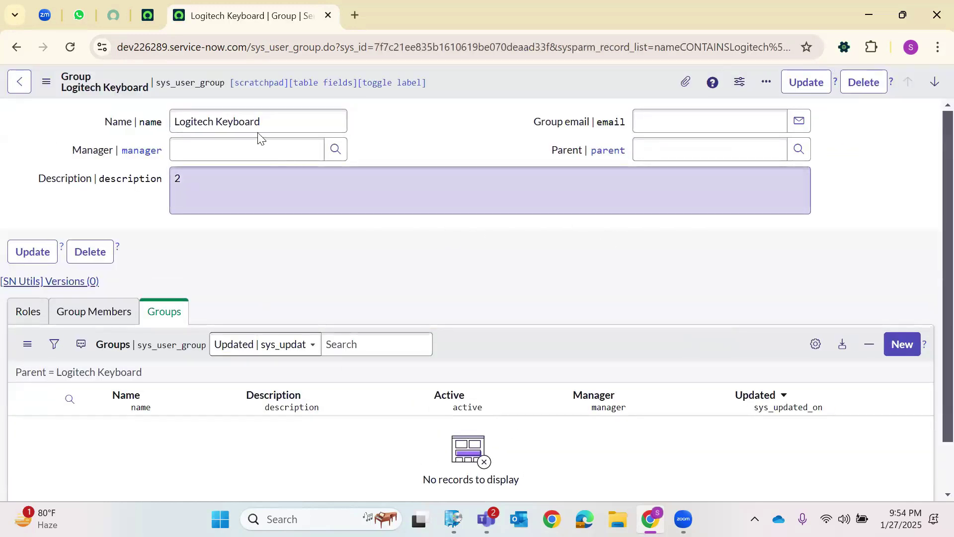
Copy the Logitech Keyboard name, load sys_user_group_list, and open the Logitech Mouse group.
{"action": "right_click", "coordinate": [239, 121]}
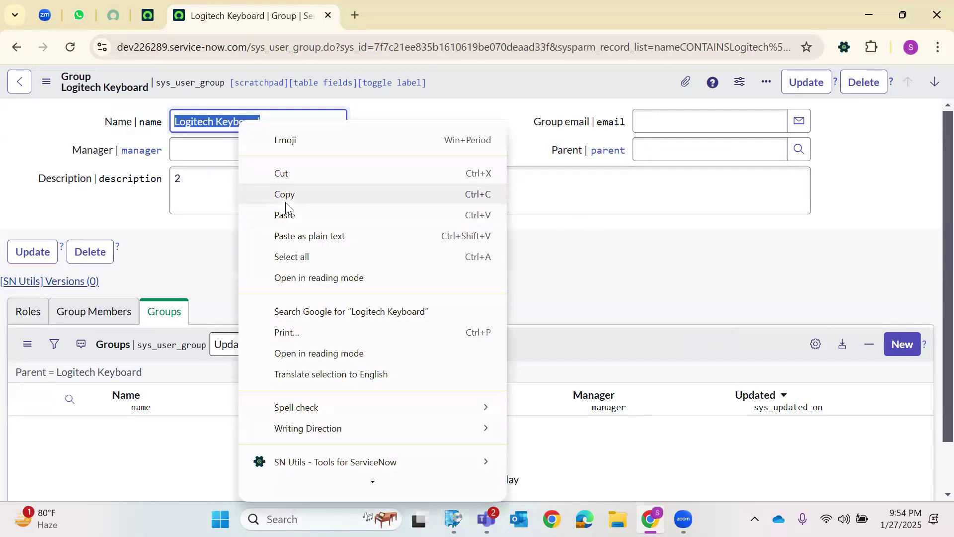
{"action": "left_click", "coordinate": [285, 195]}
{"action": "left_click_drag", "start_coordinate": [323, 50], "coordinate": [931, 30]}
{"action": "key", "text": "BackSpace"}
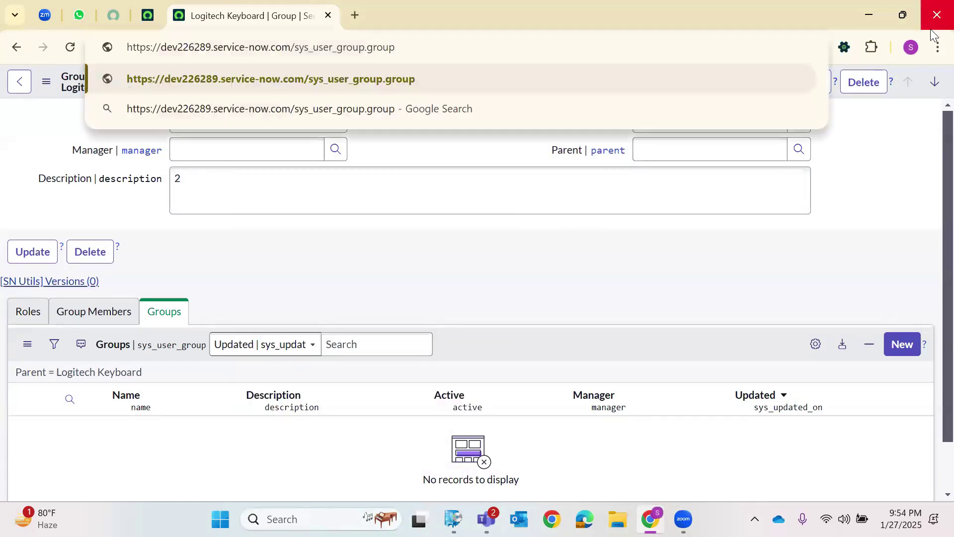
{"action": "key", "text": "shift+Right"}
{"action": "key", "text": "shift+Right"}
{"action": "key", "text": "shift+Right"}
{"action": "key", "text": "shift+Right"}
{"action": "key", "text": "shift+Right"}
{"action": "key", "text": "shift+Right"}
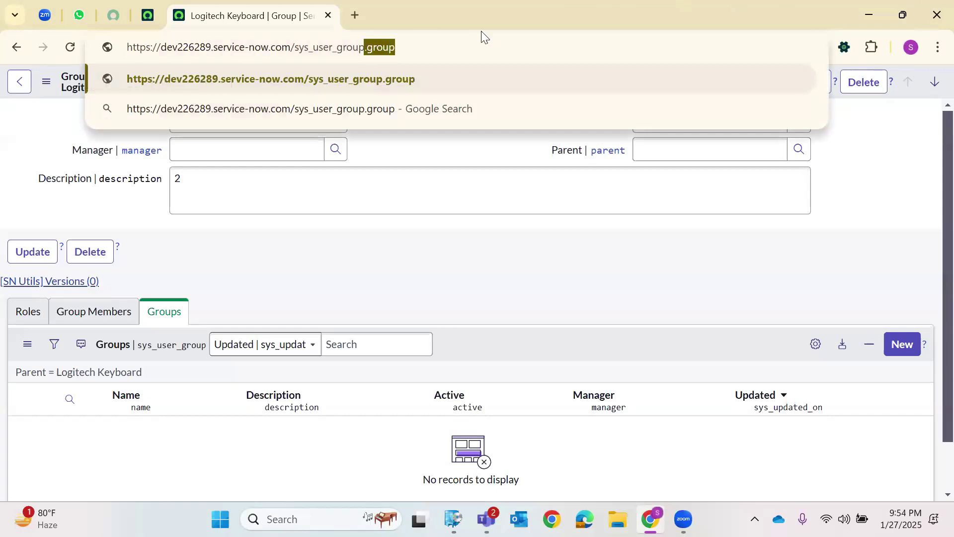
{"action": "key", "text": "BackSpace"}
{"action": "type", "text": "_"}
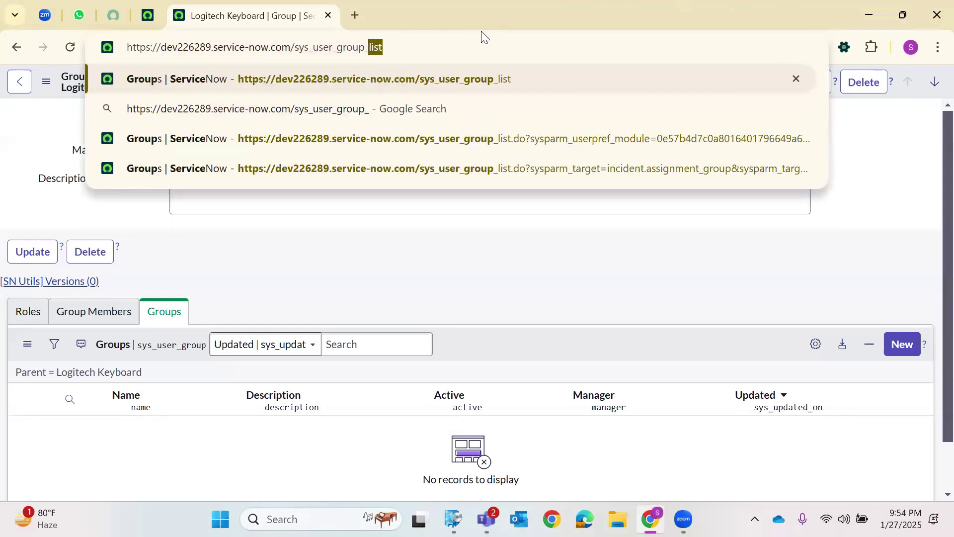
{"action": "key", "text": "Return"}
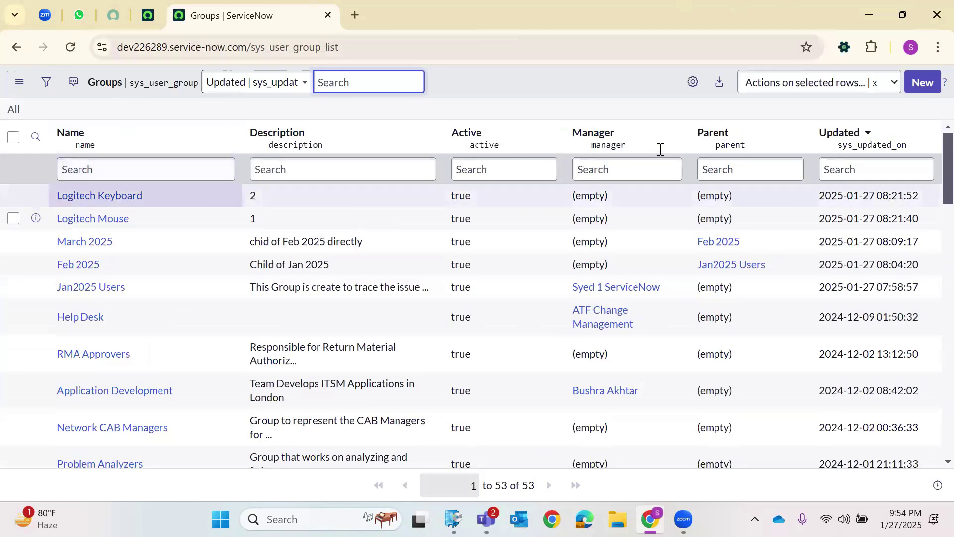
{"action": "left_click", "coordinate": [92, 219]}
Set Logitech Mouse's parent to Logitech Keyboard and save the record.
{"action": "left_click", "coordinate": [659, 148]}
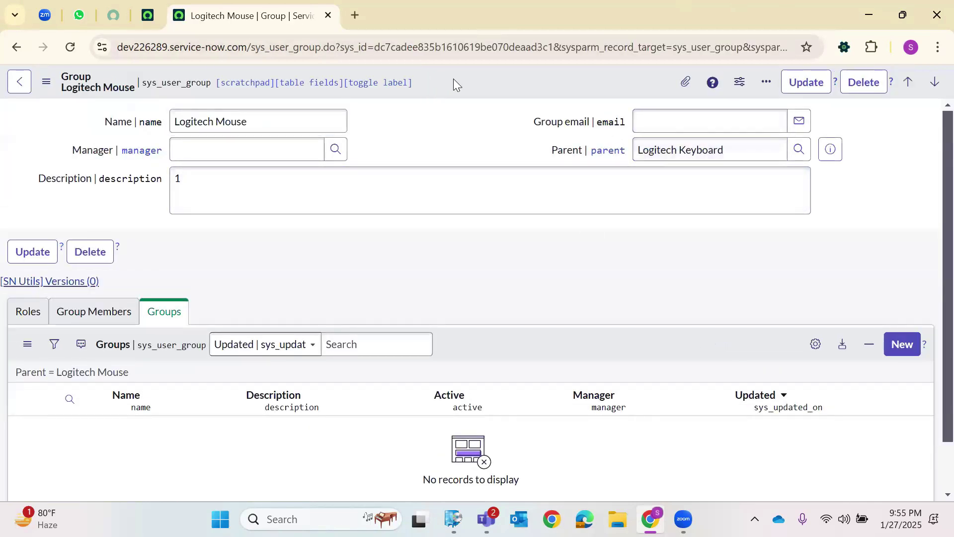
{"action": "right_click", "coordinate": [455, 77]}
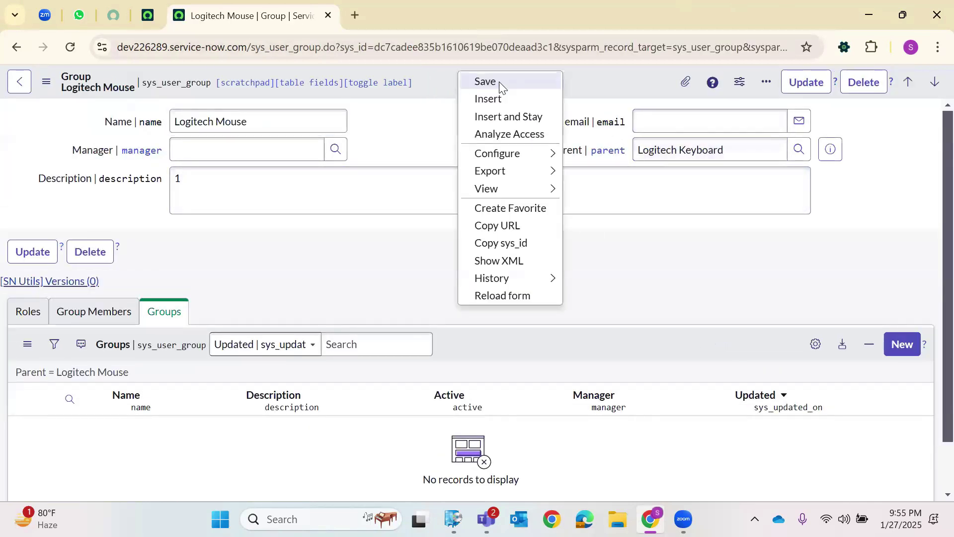
{"action": "left_click", "coordinate": [485, 82]}
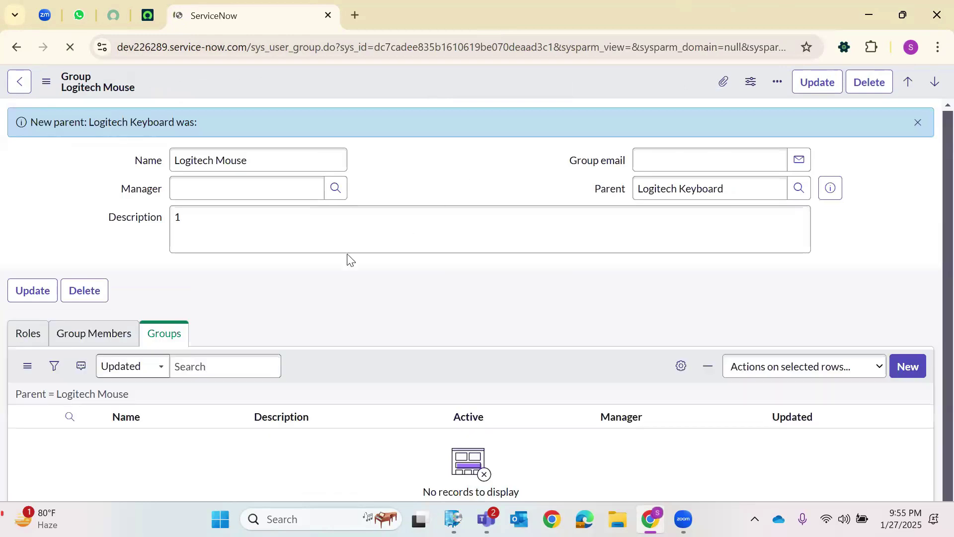
In a duplicated tab, open the parent Logitech Keyboard record and view its members and child groups.
{"action": "right_click", "coordinate": [254, 20]}
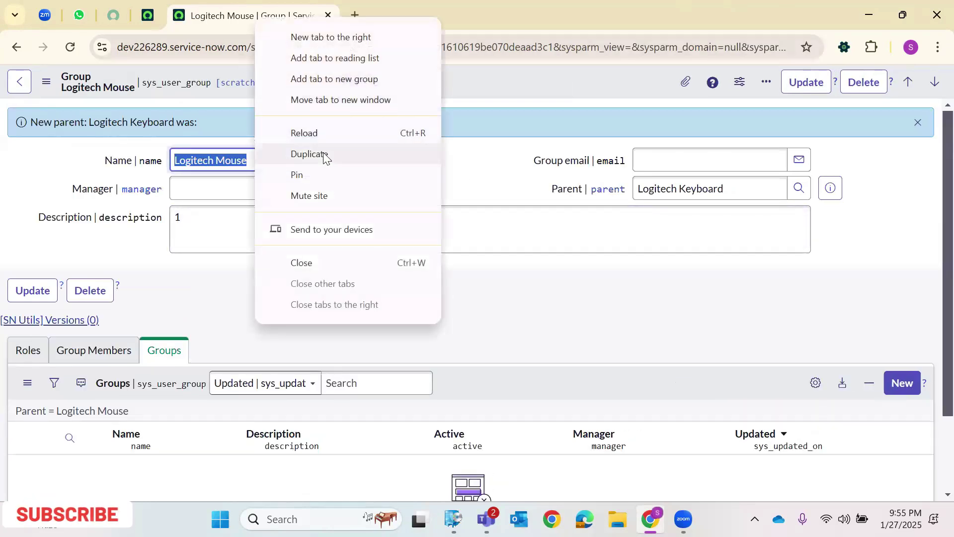
{"action": "left_click", "coordinate": [324, 153]}
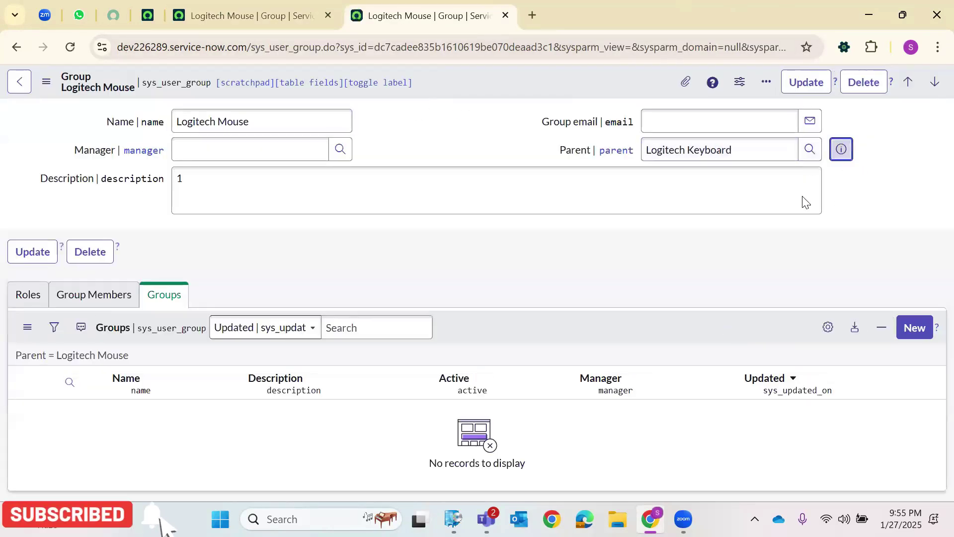
{"action": "left_click", "coordinate": [829, 150]}
{"action": "left_click", "coordinate": [897, 185]}
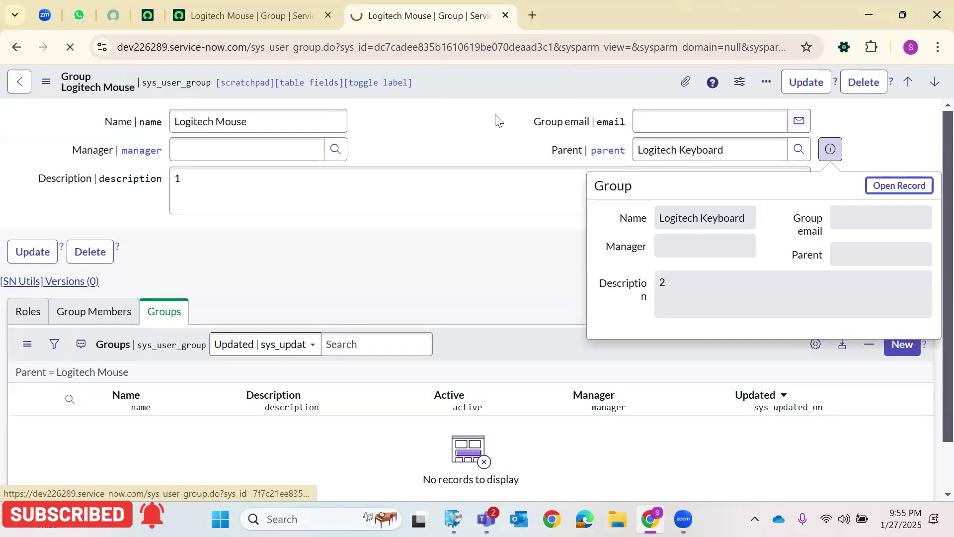
{"action": "left_click", "coordinate": [90, 311]}
{"action": "left_click", "coordinate": [170, 311]}
{"action": "double_click", "coordinate": [236, 122]}
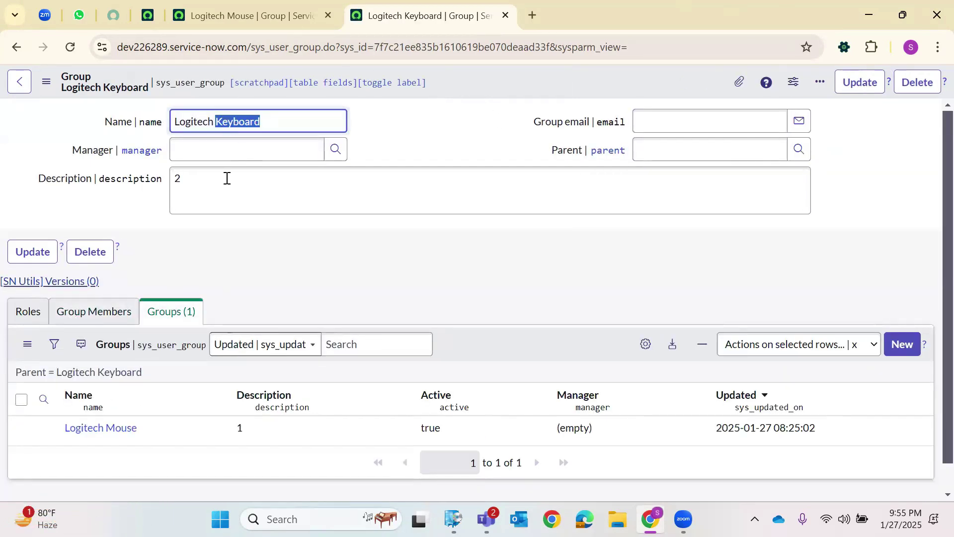
Back on Logitech Mouse, start a new child group and abandon it without saving.
{"action": "left_click", "coordinate": [272, 14]}
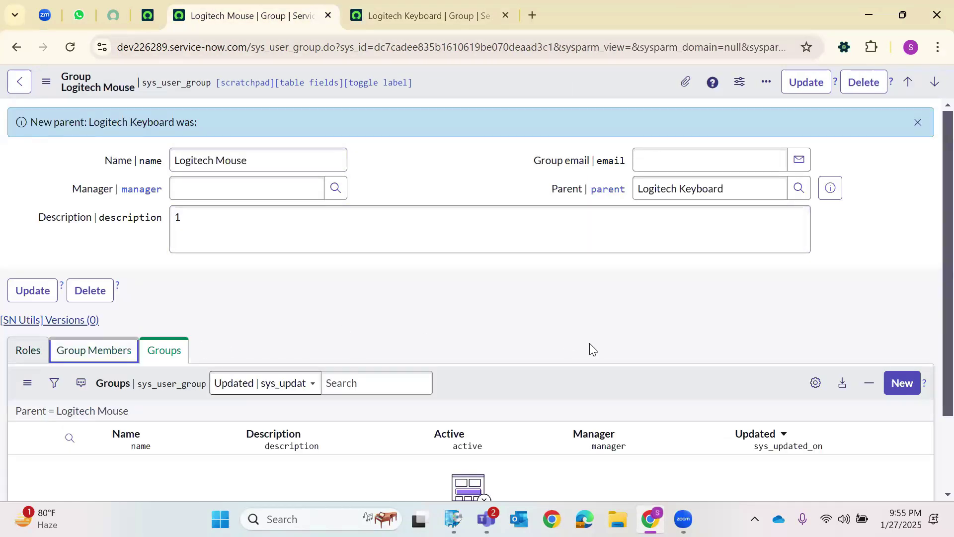
{"action": "scroll", "coordinate": [932, 290], "scroll_direction": "down", "scroll_amount": 2}
{"action": "left_click", "coordinate": [904, 288]}
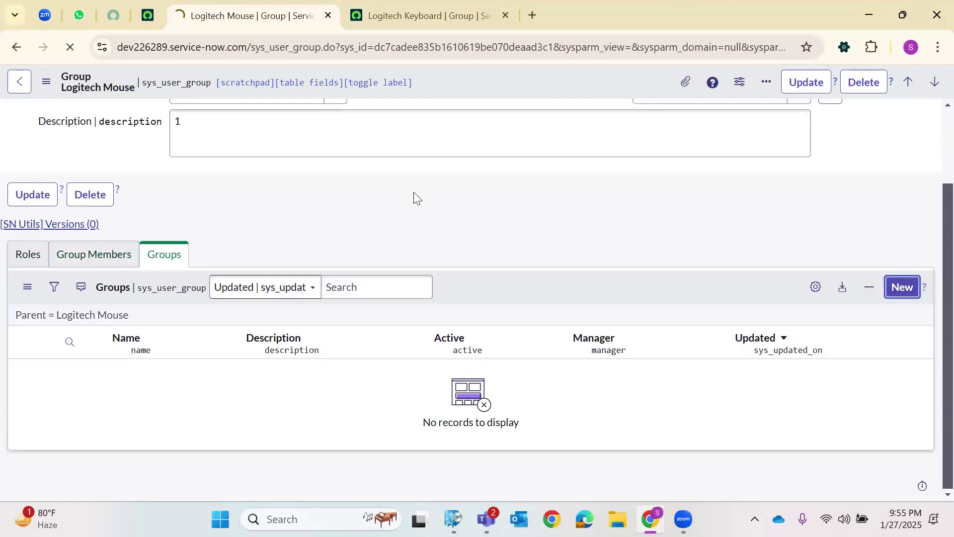
{"action": "left_click", "coordinate": [21, 87]}
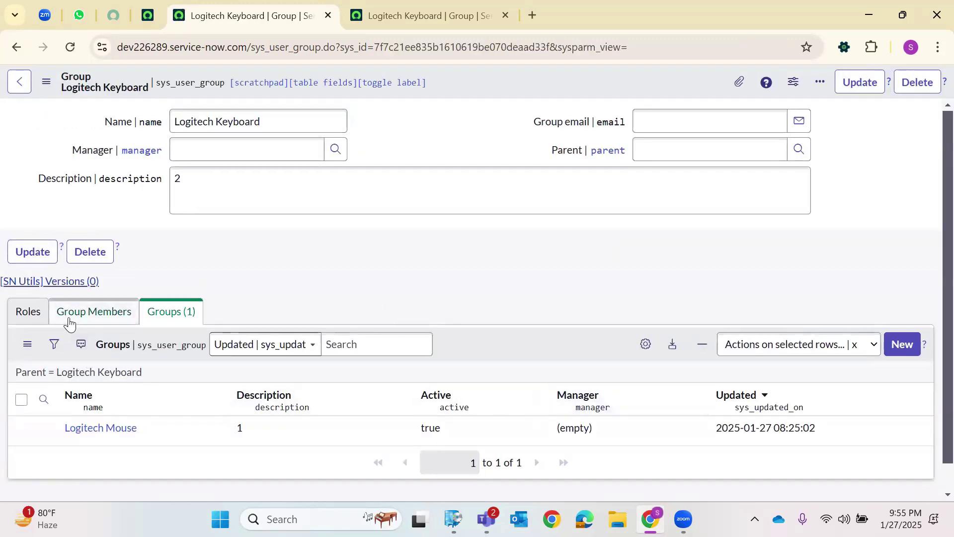
Add two users as Logitech Keyboard group members and save, then view its roles.
{"action": "left_click", "coordinate": [82, 313]}
{"action": "left_click", "coordinate": [900, 343]}
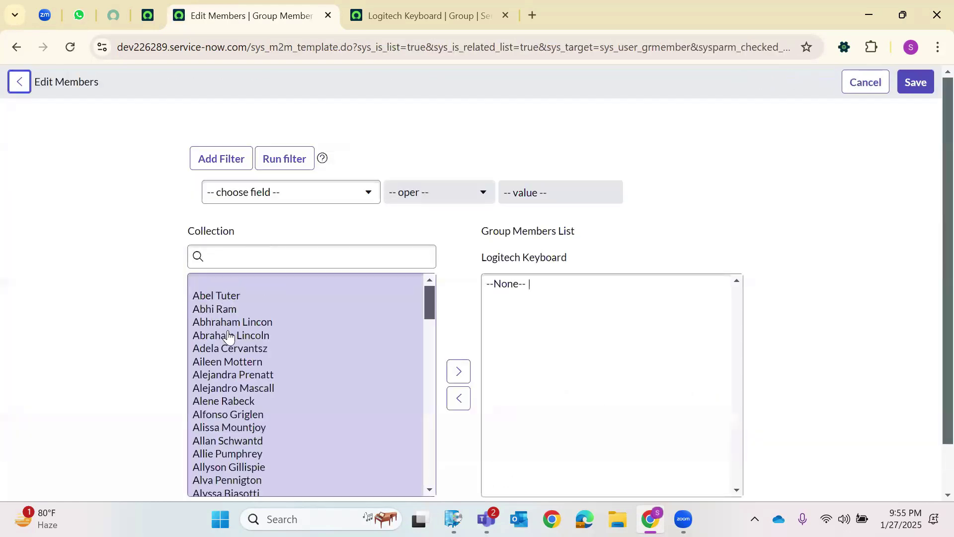
{"action": "left_click", "coordinate": [228, 296]}
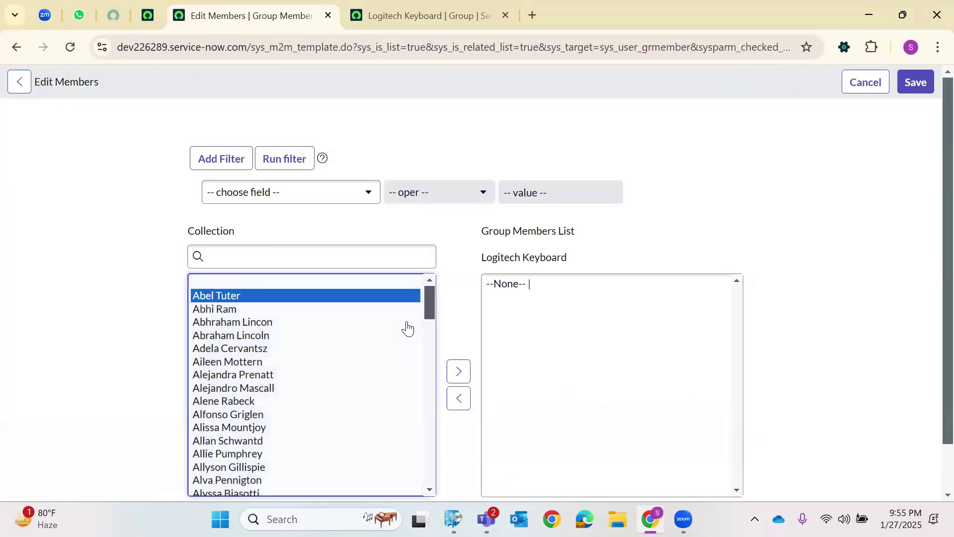
{"action": "left_click", "coordinate": [460, 373]}
{"action": "left_click", "coordinate": [254, 309]}
{"action": "left_click", "coordinate": [453, 372]}
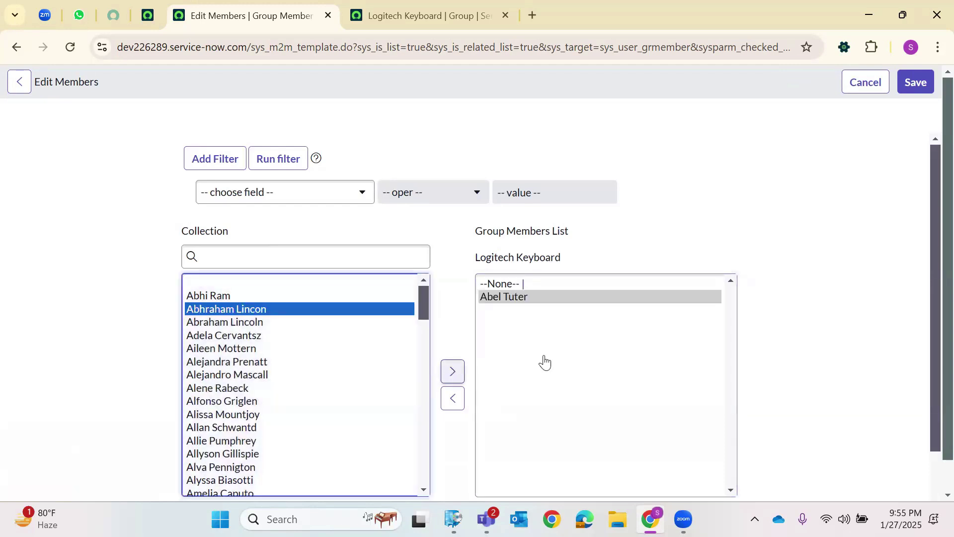
{"action": "left_click", "coordinate": [919, 85]}
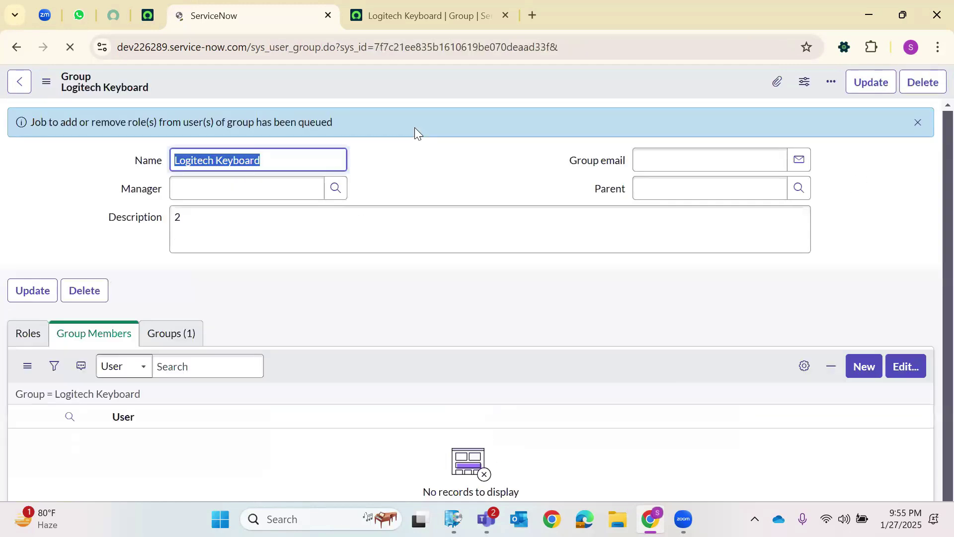
{"action": "left_click", "coordinate": [74, 48]}
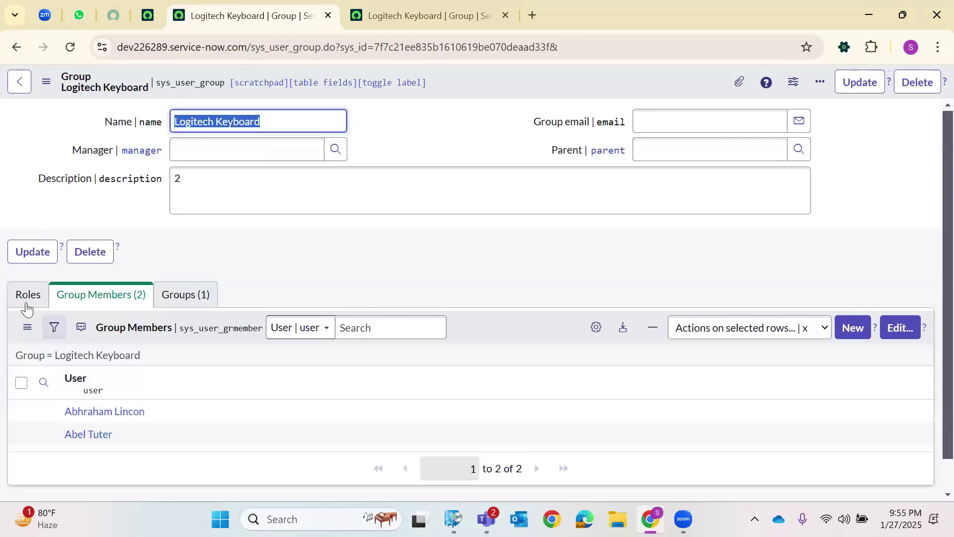
{"action": "left_click", "coordinate": [28, 298]}
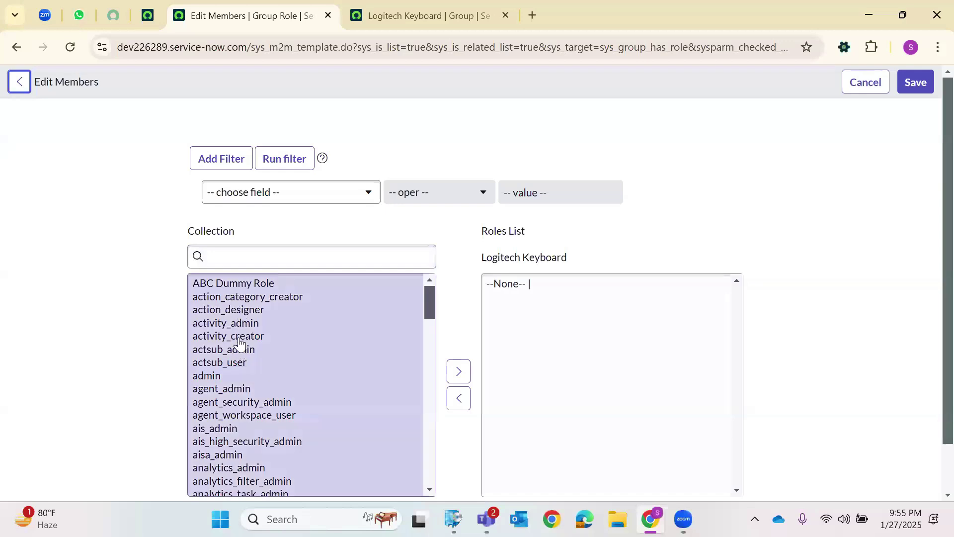
Filter roles by '*Dem', assign Jan_2025_DemoRole_1 to Logitech Keyboard, and save.
{"action": "left_click", "coordinate": [245, 262]}
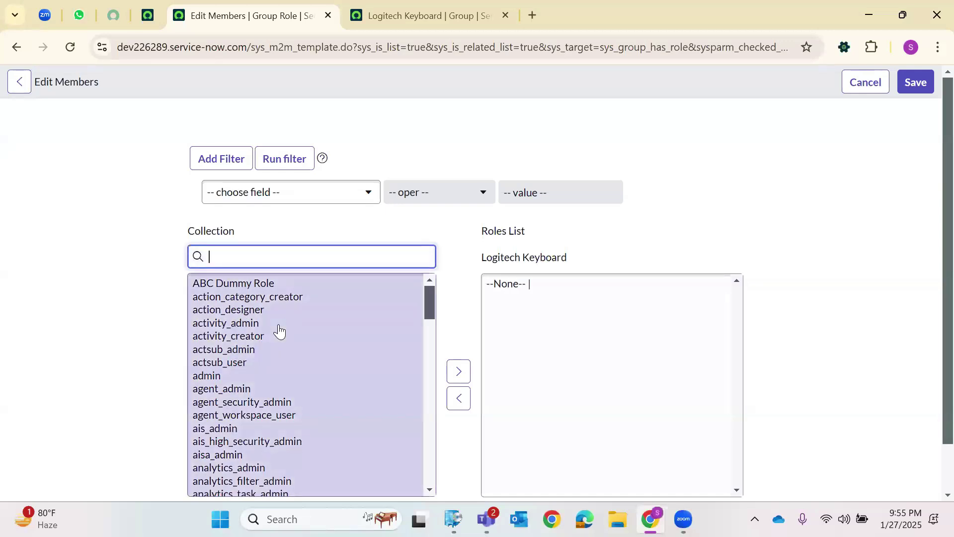
{"action": "type", "text": "*Demo"}
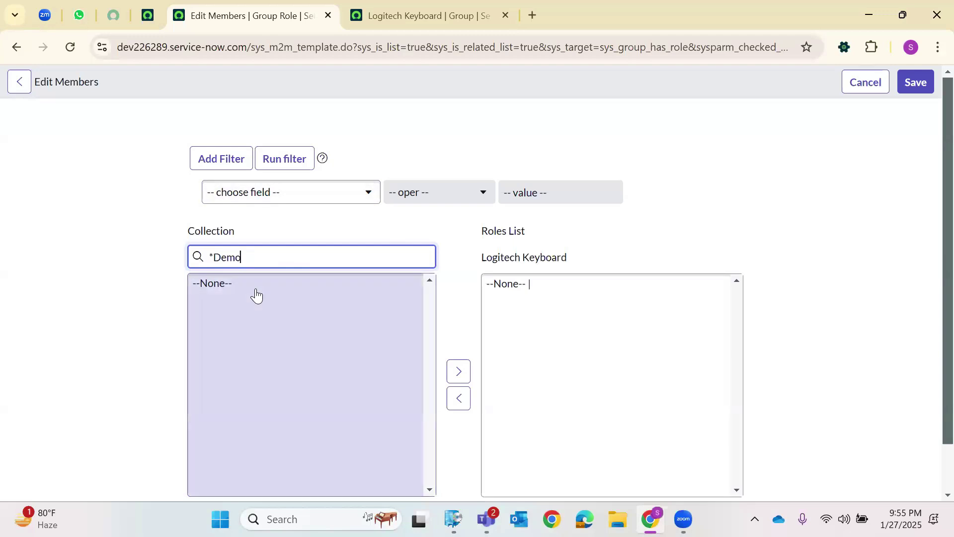
{"action": "left_click", "coordinate": [258, 296]}
{"action": "left_click", "coordinate": [458, 371]}
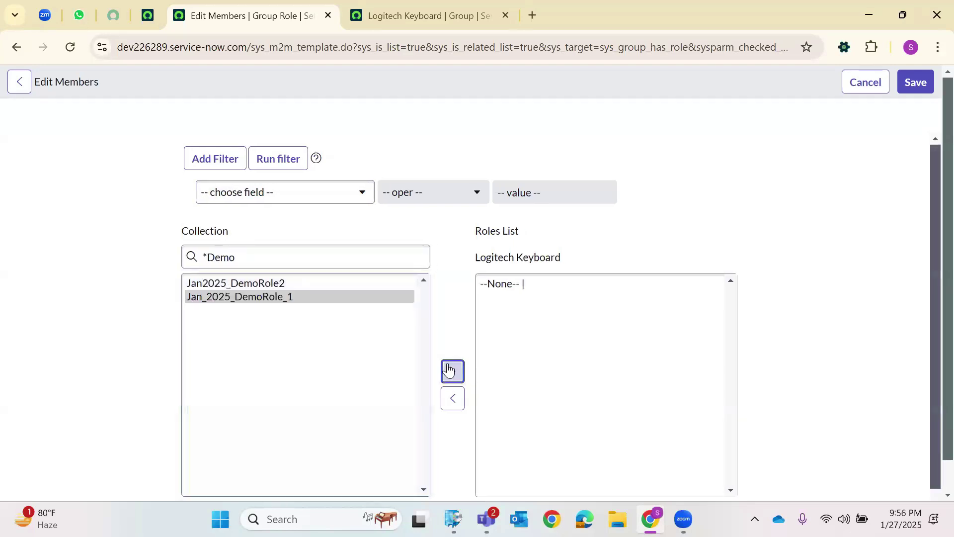
{"action": "left_click", "coordinate": [916, 82]}
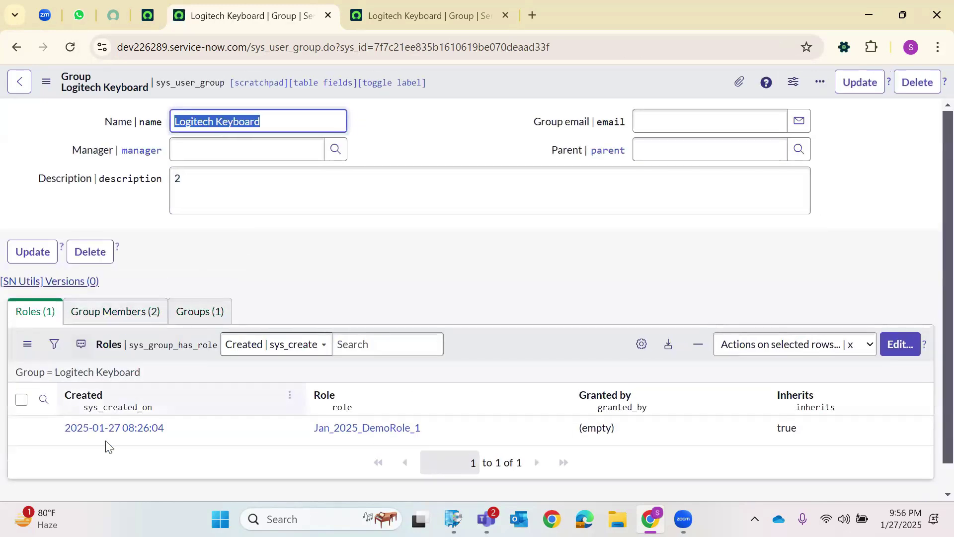
{"action": "left_click", "coordinate": [88, 312]}
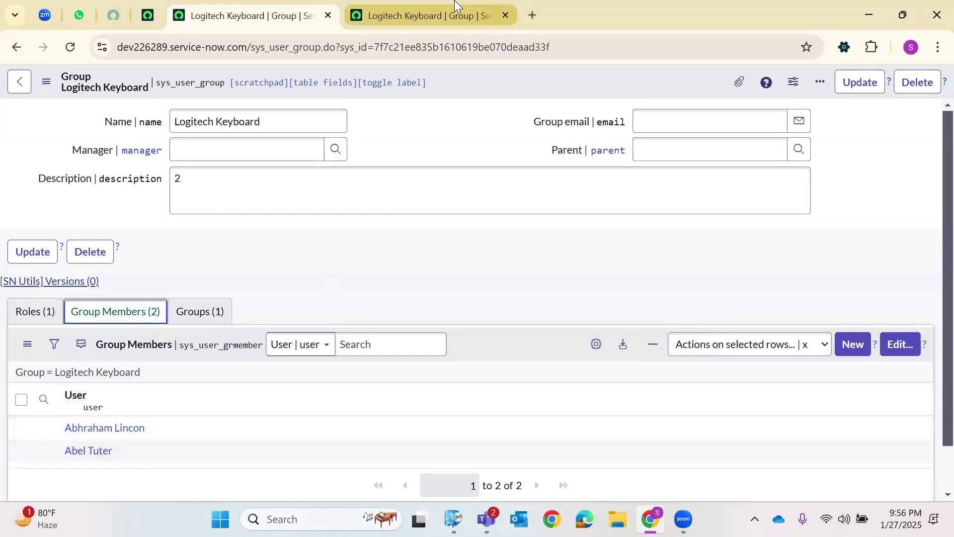
From the other tab, go to sys_user_group_list and open the Logitech Mouse group.
{"action": "left_click", "coordinate": [455, 4]}
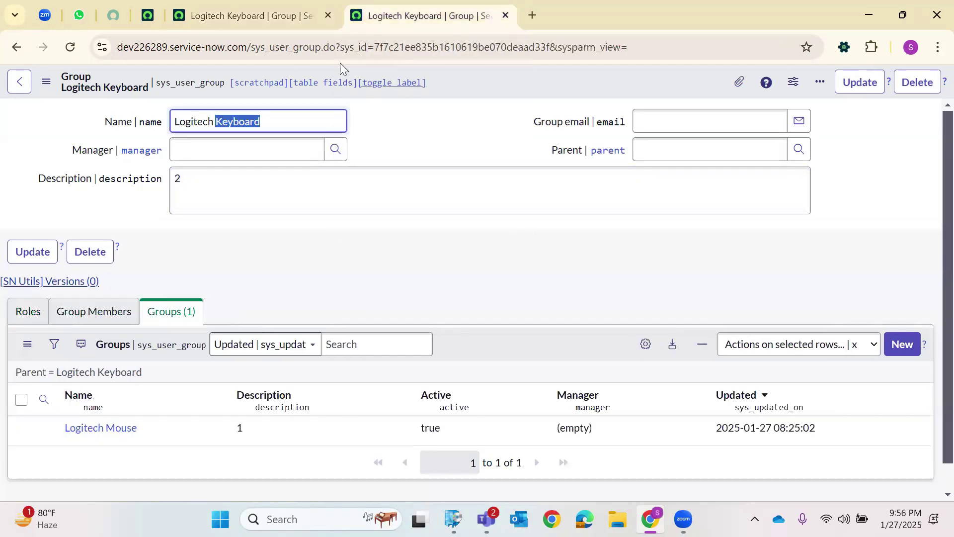
{"action": "left_click_drag", "start_coordinate": [324, 47], "coordinate": [739, 46]}
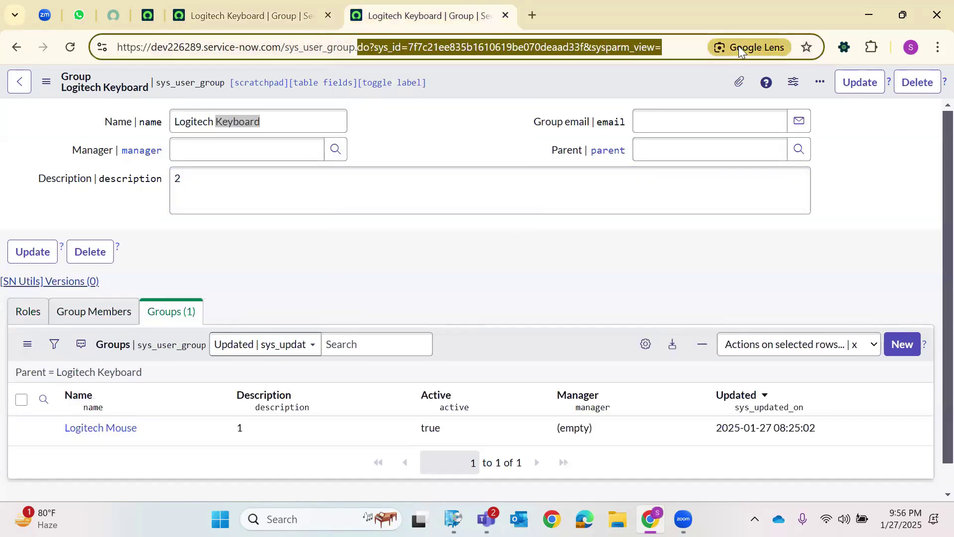
{"action": "key", "text": "BackSpace"}
{"action": "key", "text": "BackSpace"}
{"action": "type", "text": "_user_group_"}
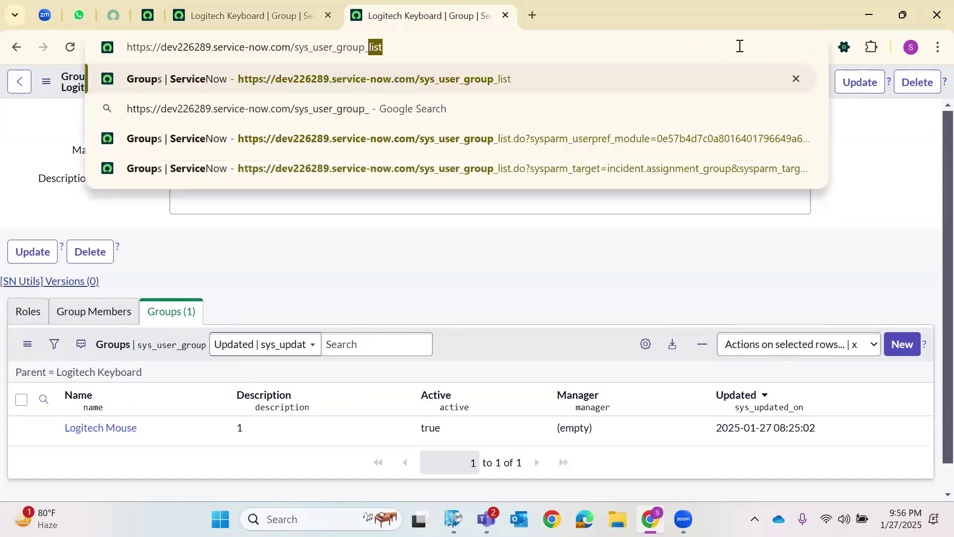
{"action": "key", "text": "Return"}
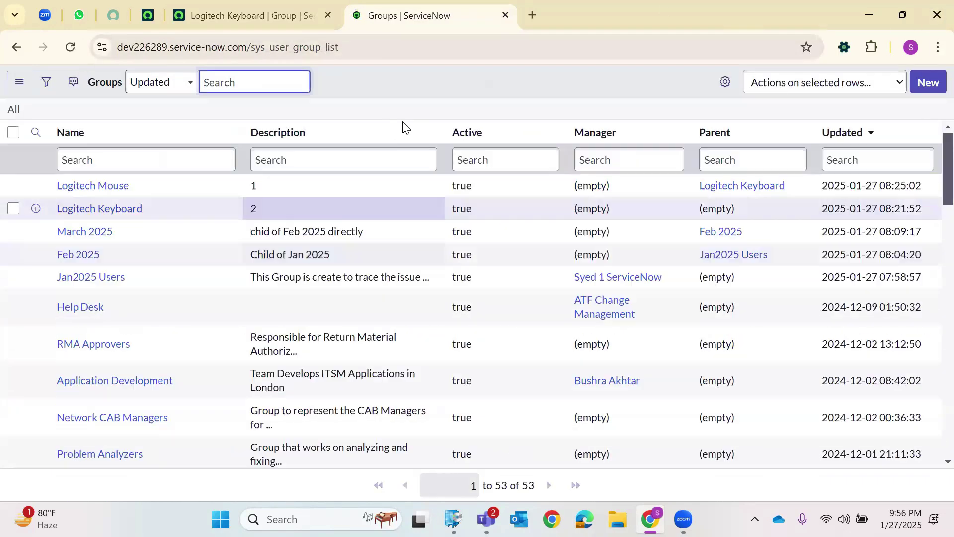
{"action": "left_click", "coordinate": [93, 196]}
Check Logitech Mouse's version history, members and inherited roles, then edit its roles.
{"action": "left_click", "coordinate": [49, 282]}
{"action": "left_click", "coordinate": [45, 309]}
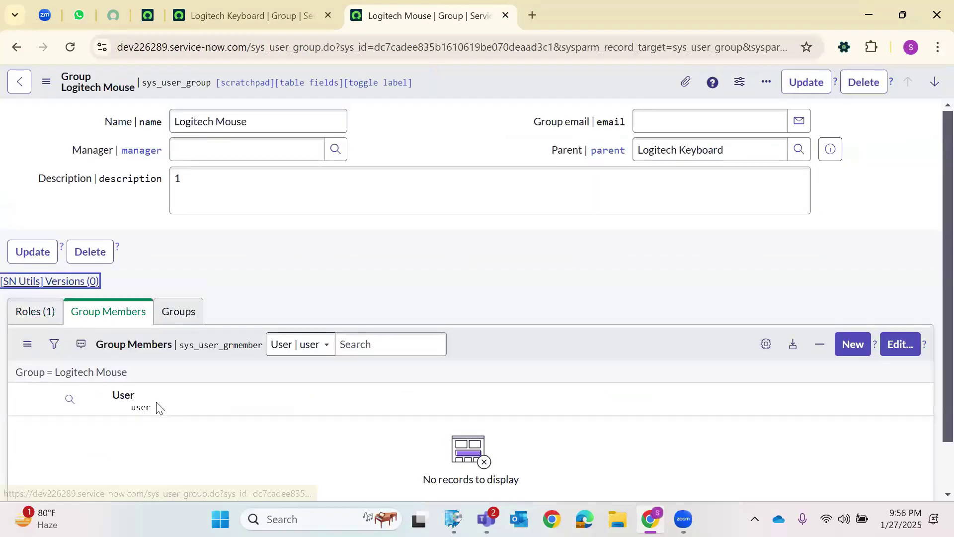
{"action": "left_click", "coordinate": [791, 103]}
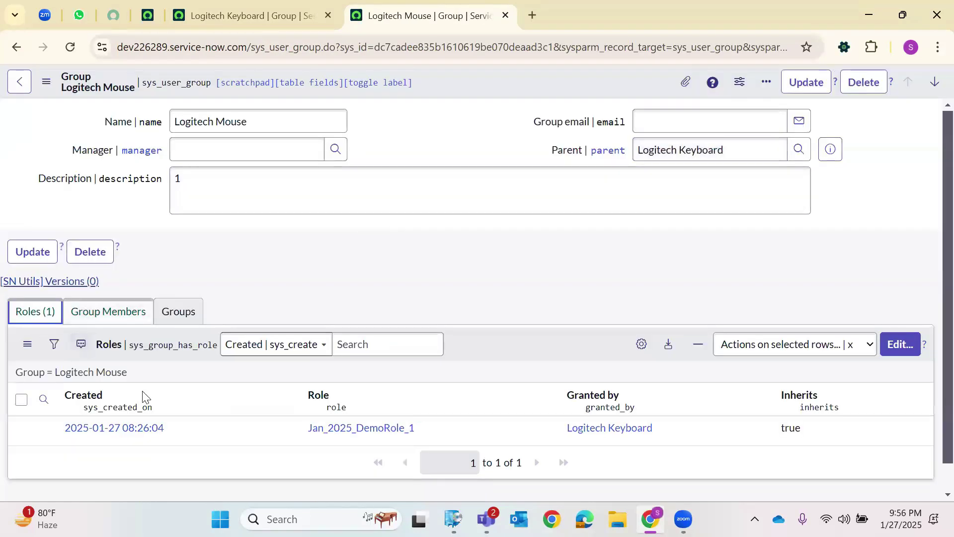
{"action": "left_click", "coordinate": [78, 307]}
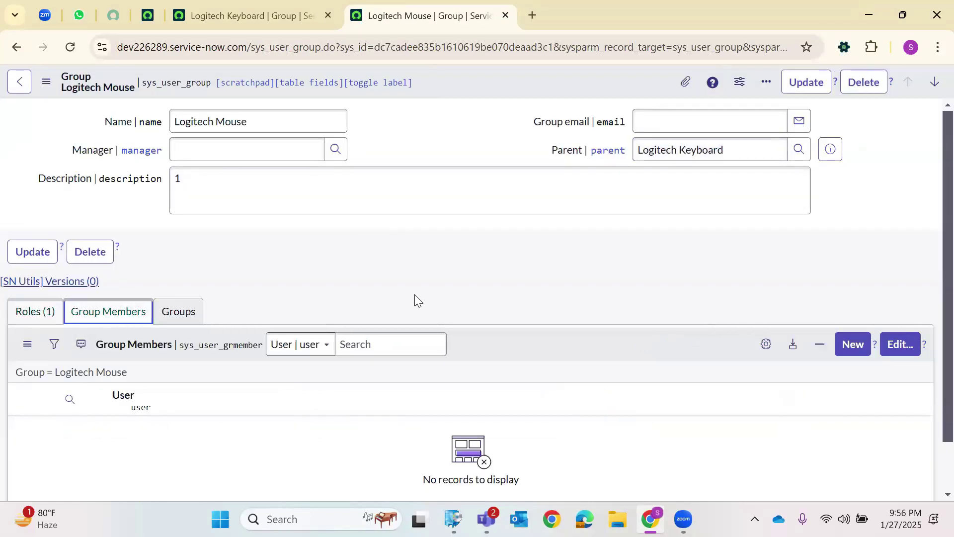
{"action": "left_click", "coordinate": [35, 312]}
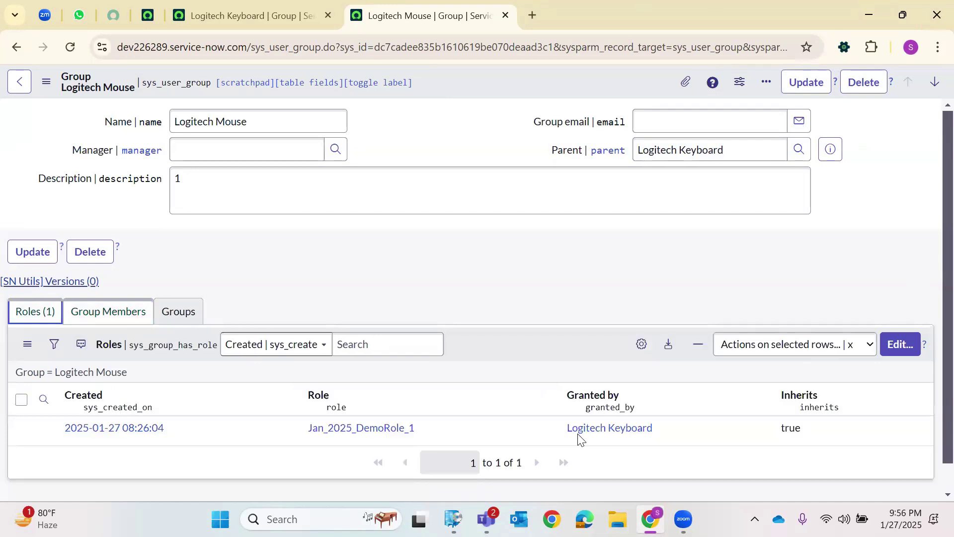
{"action": "left_click", "coordinate": [892, 343]}
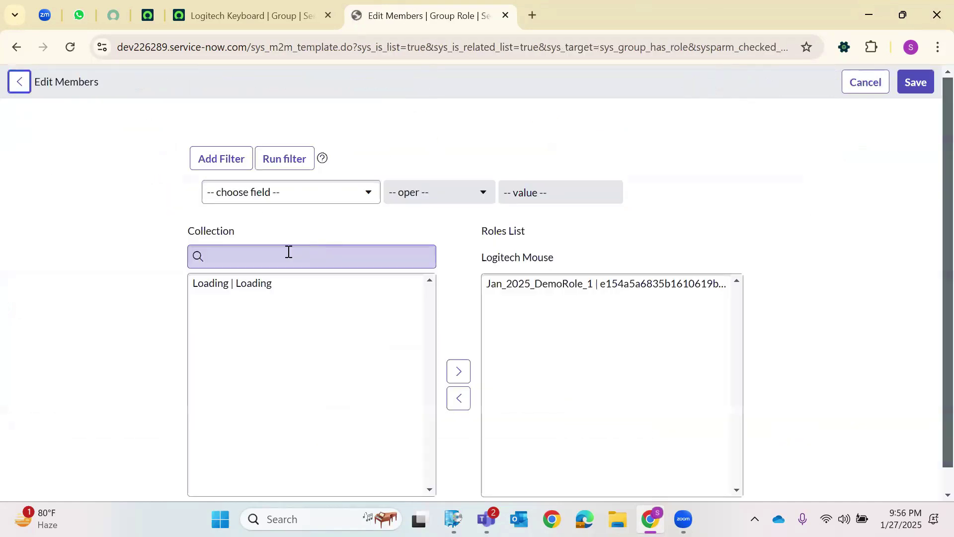
Add ABC Dummy Role to Logitech Mouse's roles and save.
{"action": "left_click", "coordinate": [229, 282]}
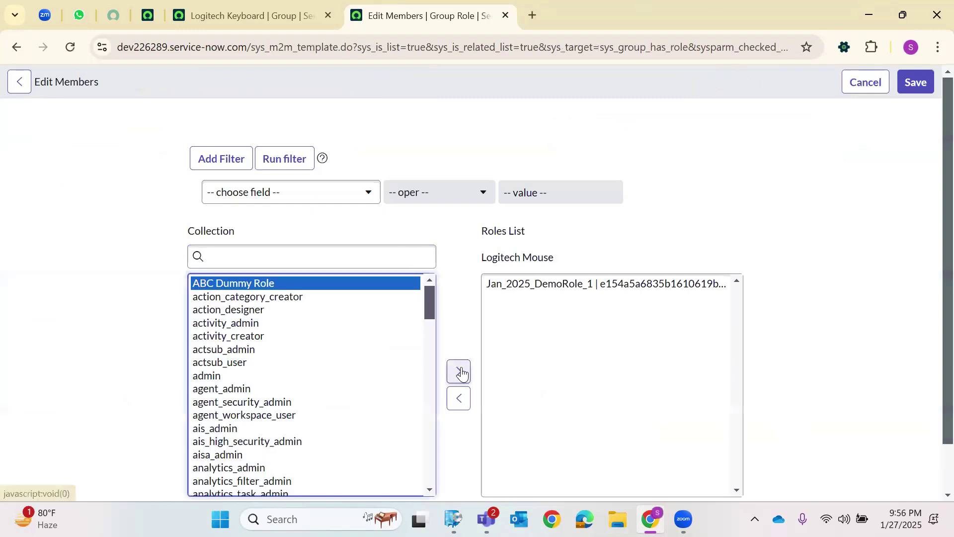
{"action": "left_click", "coordinate": [458, 371]}
{"action": "left_click", "coordinate": [913, 84]}
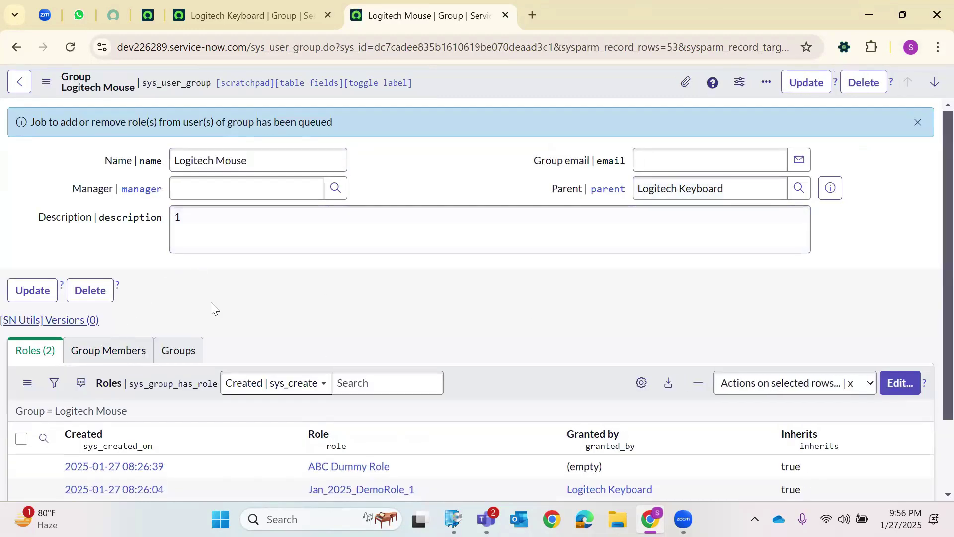
Open the member editor from Logitech Mouse's Group Members tab.
{"action": "left_click", "coordinate": [108, 350]}
{"action": "scroll", "coordinate": [750, 330], "scroll_direction": "down", "scroll_amount": 3}
{"action": "left_click", "coordinate": [909, 285]}
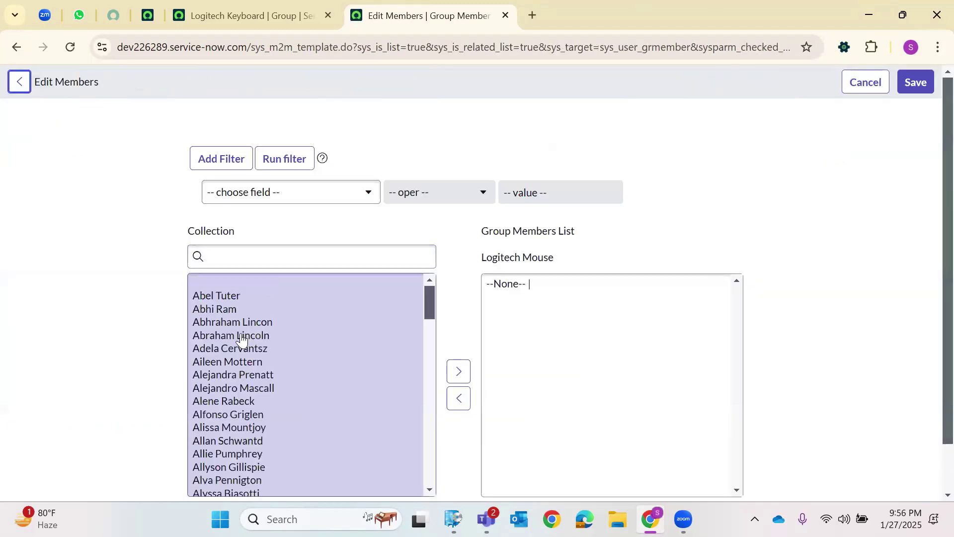
Move two users into Logitech Mouse's Group Members List and save.
{"action": "left_click", "coordinate": [242, 340]}
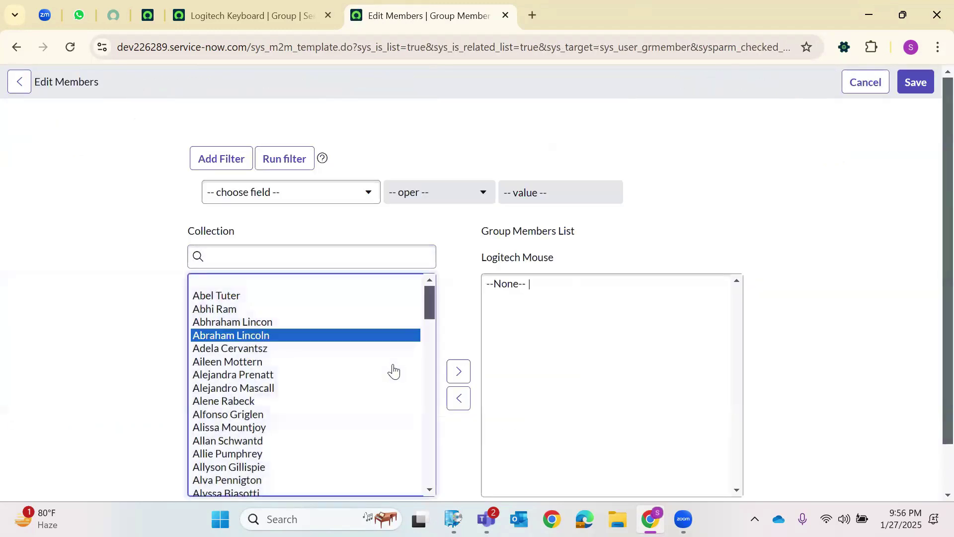
{"action": "left_click", "coordinate": [258, 352]}
{"action": "left_click", "coordinate": [453, 372]}
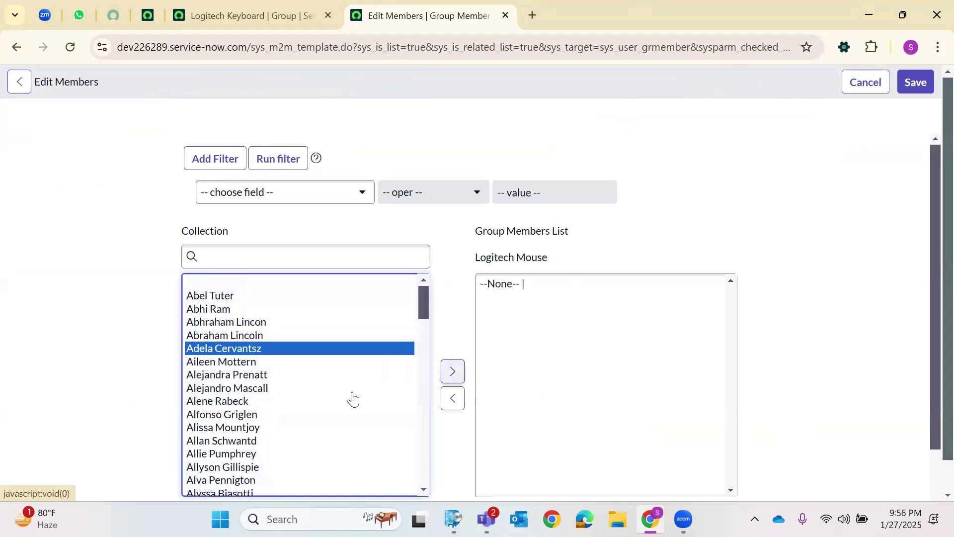
{"action": "left_click", "coordinate": [450, 371]}
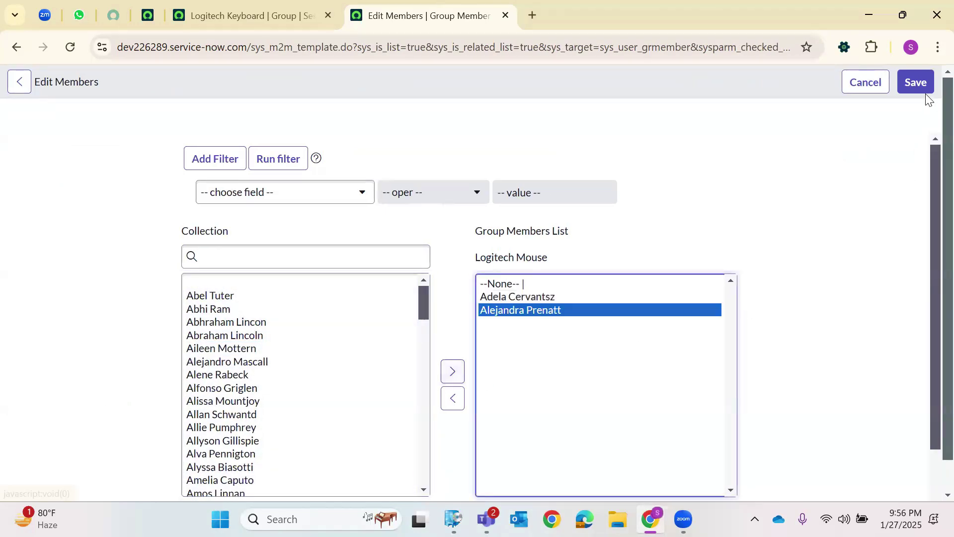
{"action": "left_click", "coordinate": [916, 82]}
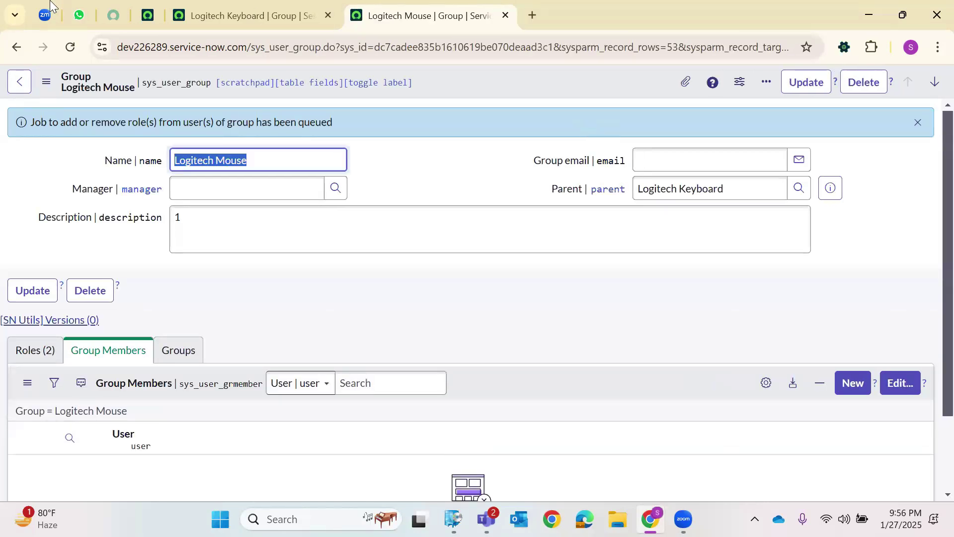
{"action": "left_click", "coordinate": [243, 15]}
Reload Logitech Keyboard and review its Jan_2025_DemoRole_1 role and two members.
{"action": "left_click", "coordinate": [72, 46]}
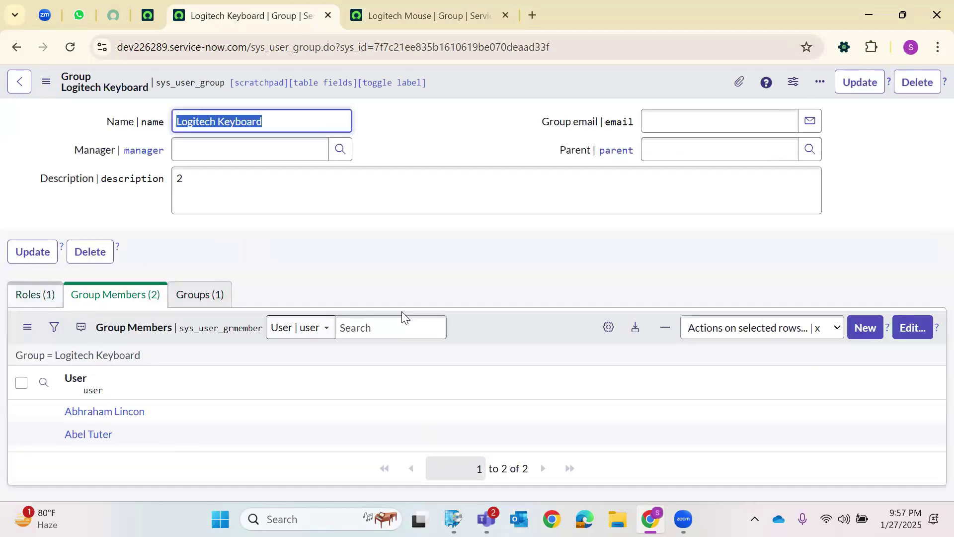
{"action": "left_click_drag", "start_coordinate": [430, 428], "coordinate": [298, 429]}
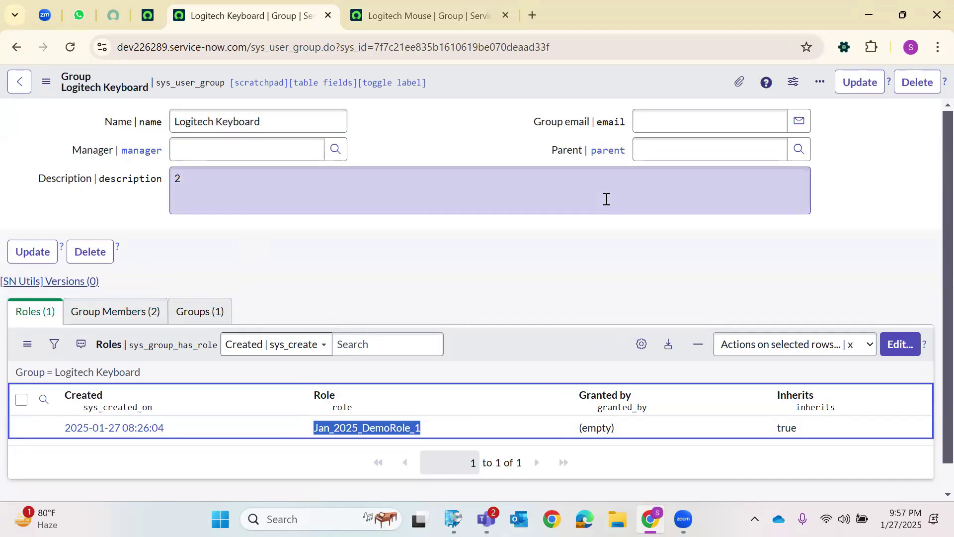
{"action": "left_click", "coordinate": [518, 257]}
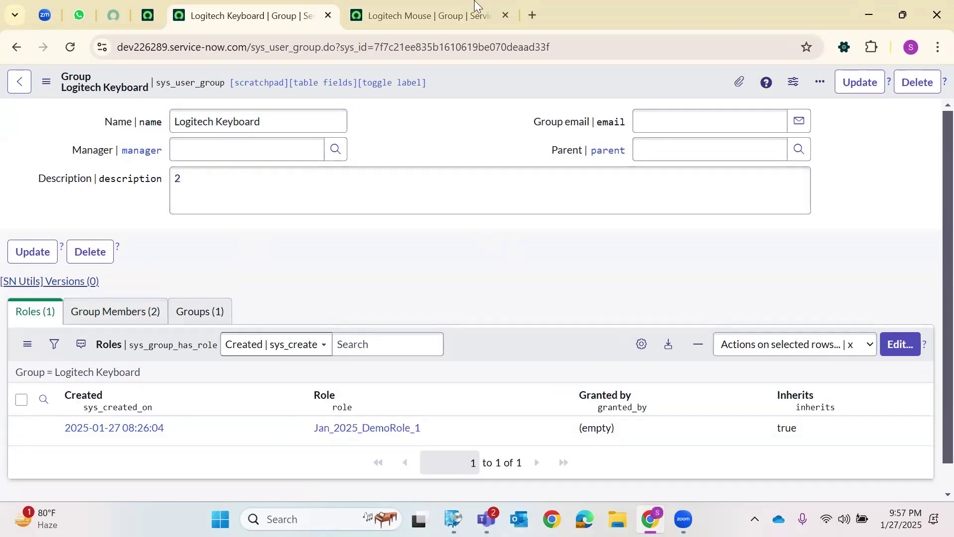
{"action": "left_click", "coordinate": [473, 7]}
{"action": "left_click", "coordinate": [302, 7]}
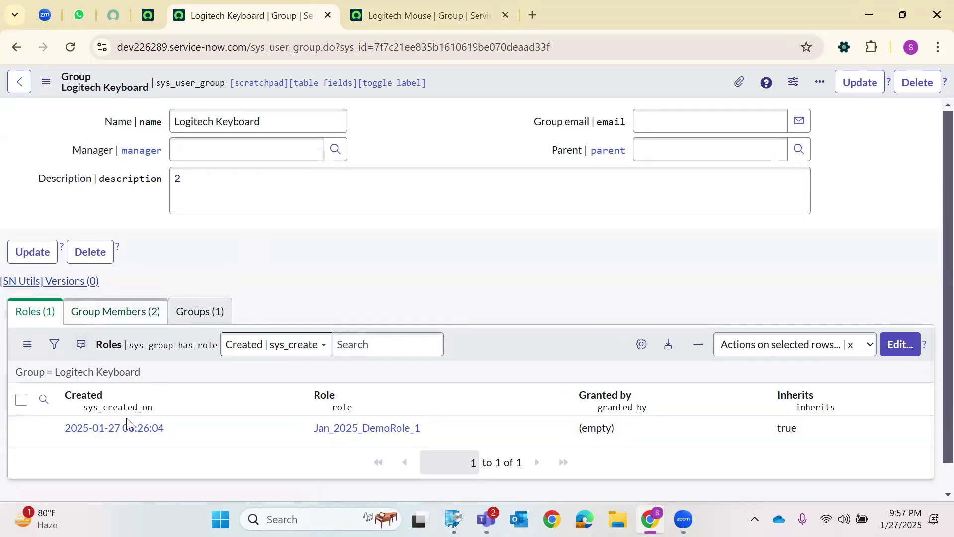
{"action": "left_click_drag", "start_coordinate": [443, 434], "coordinate": [305, 433]}
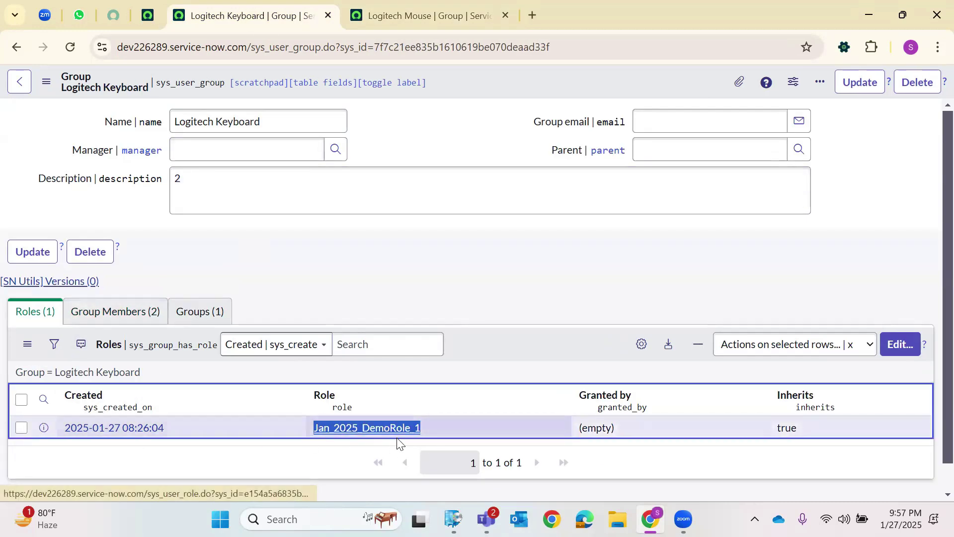
{"action": "left_click", "coordinate": [115, 312]}
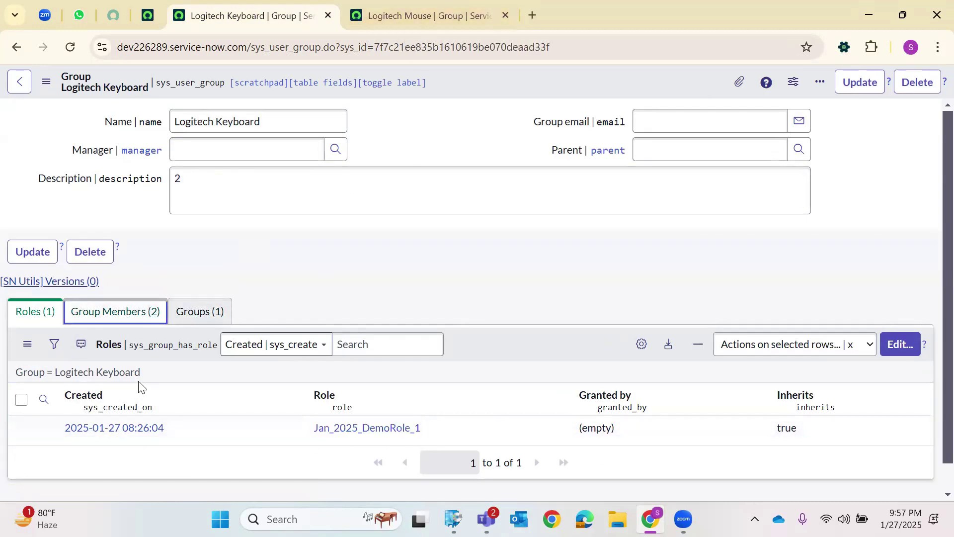
{"action": "left_click_drag", "start_coordinate": [69, 431], "coordinate": [145, 450]}
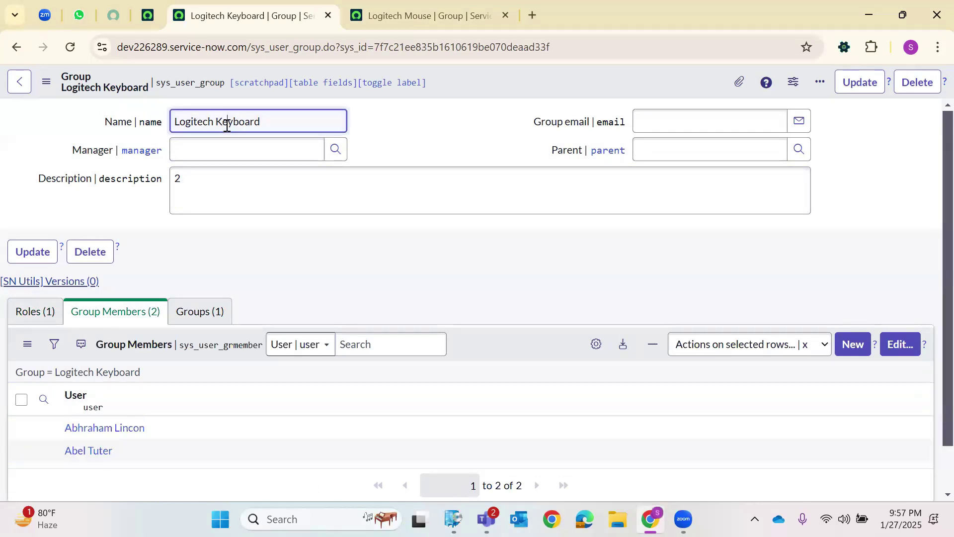
{"action": "double_click", "coordinate": [227, 126]}
On Logitech Mouse, review its roles including ABC Dummy Role and its empty member list.
{"action": "left_click", "coordinate": [490, 4]}
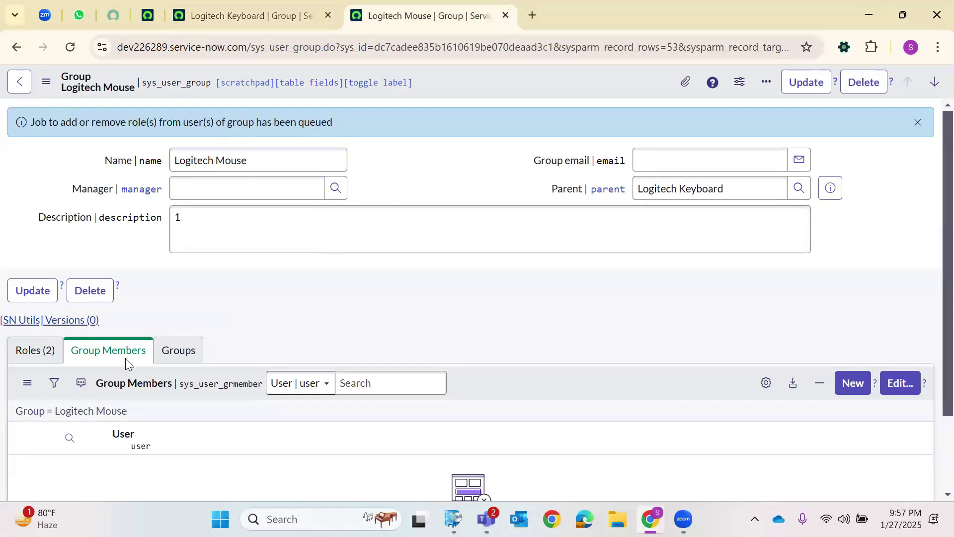
{"action": "left_click", "coordinate": [28, 349]}
{"action": "scroll", "coordinate": [252, 421], "scroll_direction": "down", "scroll_amount": 2}
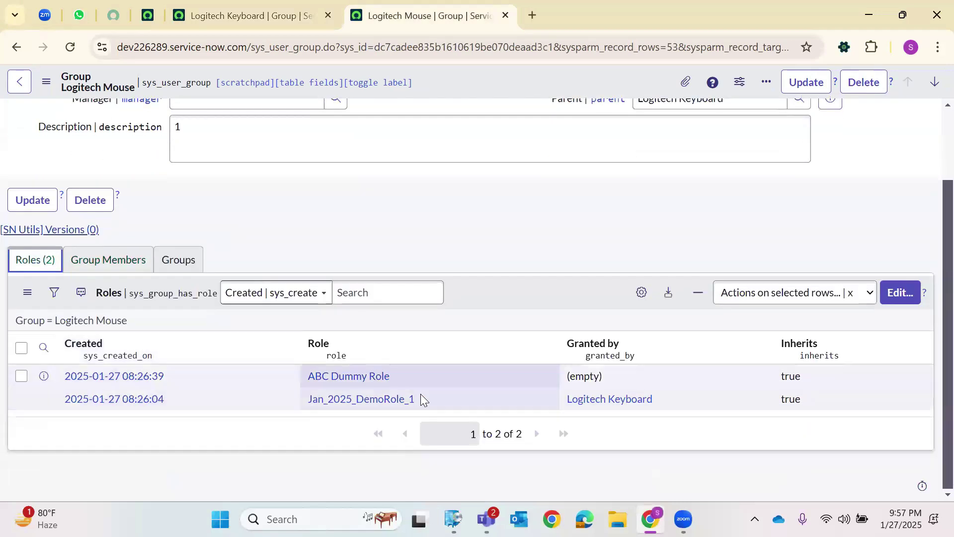
{"action": "left_click_drag", "start_coordinate": [414, 397], "coordinate": [307, 413]}
{"action": "left_click_drag", "start_coordinate": [391, 377], "coordinate": [305, 381]}
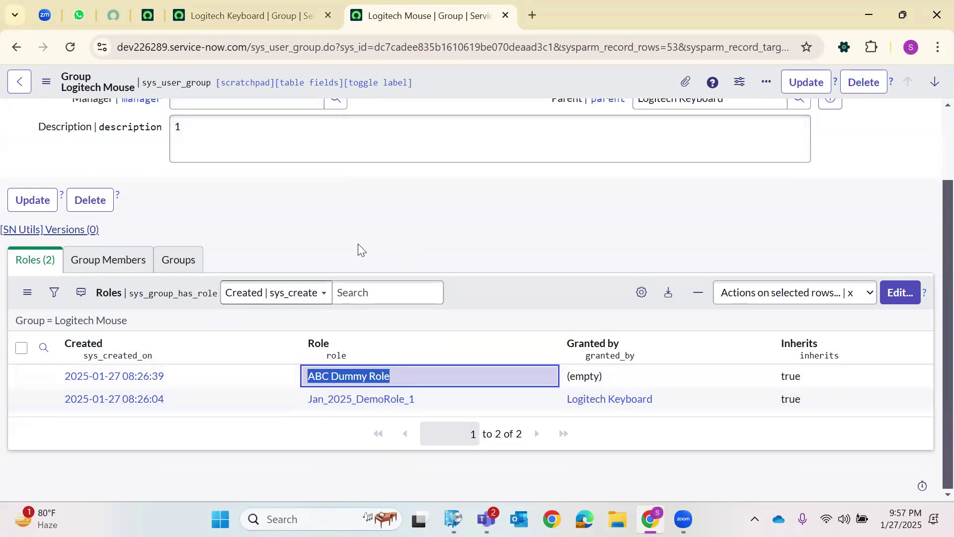
{"action": "left_click", "coordinate": [144, 267]}
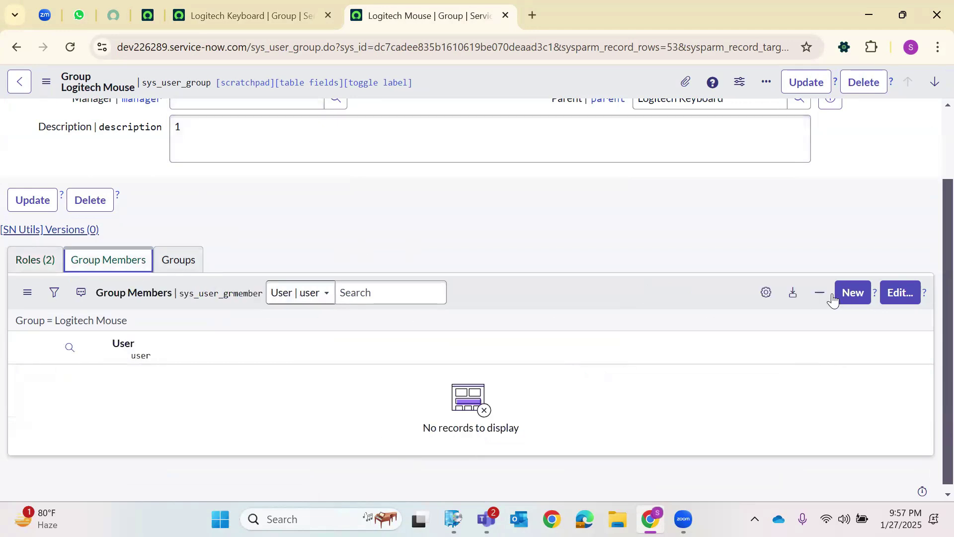
Save two users as Logitech Mouse members via the member editor and reload the record.
{"action": "left_click", "coordinate": [887, 297]}
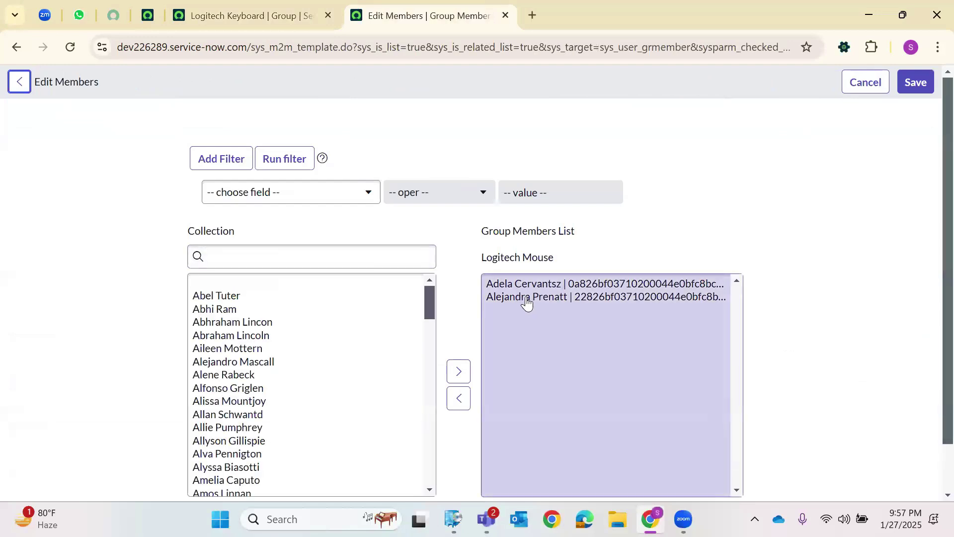
{"action": "left_click", "coordinate": [912, 84]}
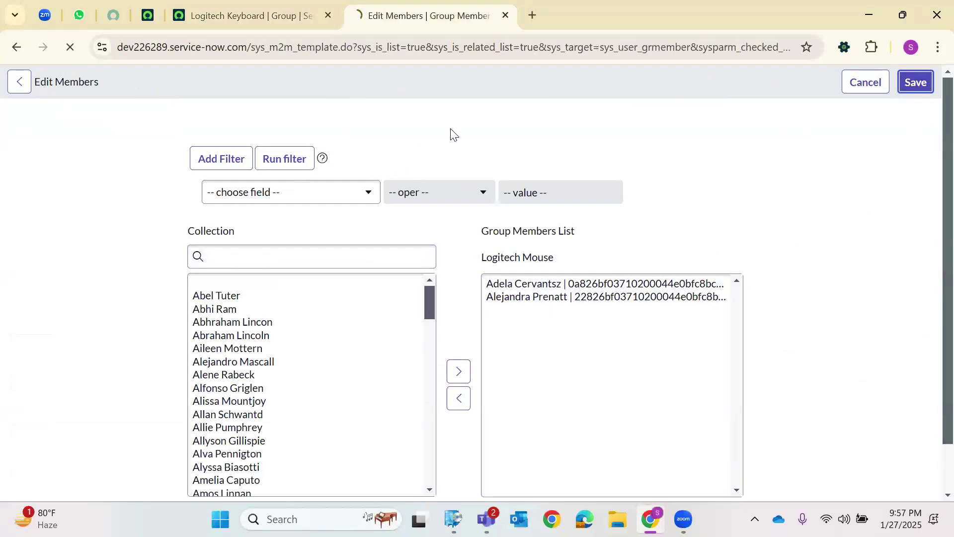
{"action": "left_click", "coordinate": [70, 47]}
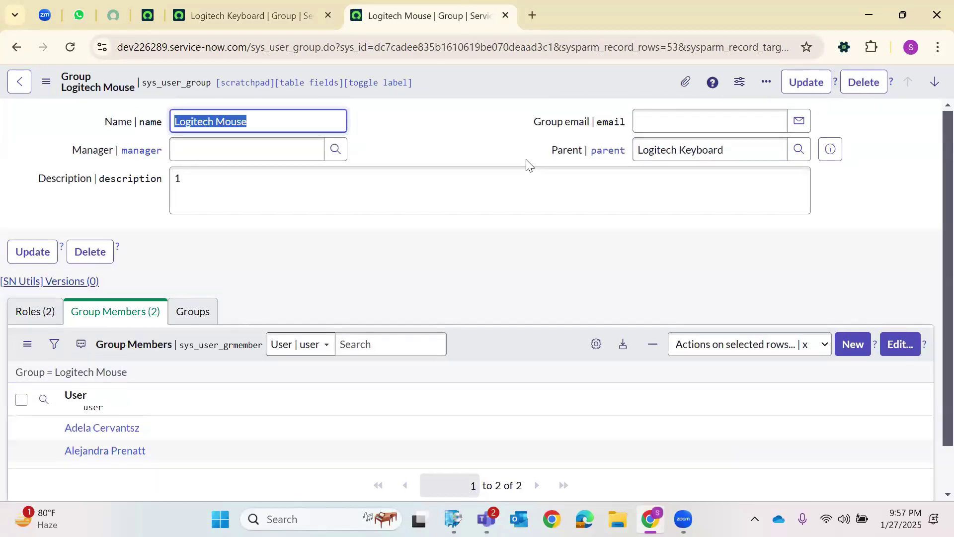
{"action": "left_click", "coordinate": [416, 118]}
Review Logitech Mouse's name, its two members and its roles.
{"action": "triple_click", "coordinate": [203, 119]}
{"action": "left_click_drag", "start_coordinate": [158, 450], "coordinate": [61, 427]}
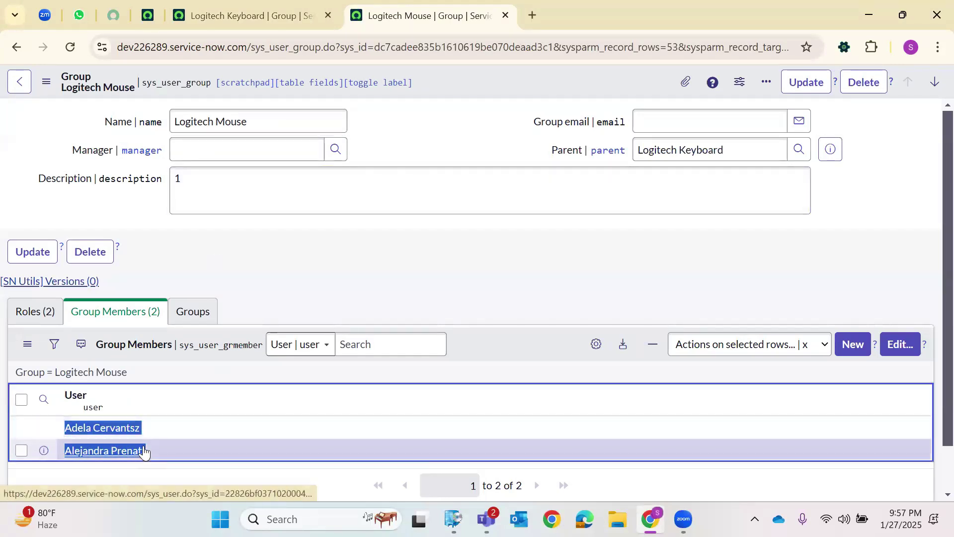
{"action": "left_click", "coordinate": [47, 314]}
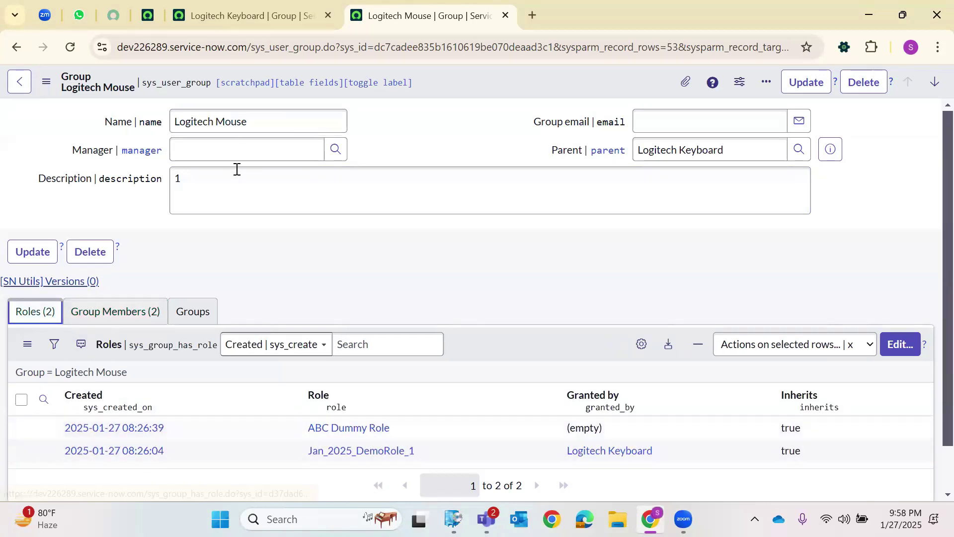
Check Logitech Keyboard's single role Jan_2025_DemoRole_1 and choose to delete the group.
{"action": "left_click", "coordinate": [214, 5]}
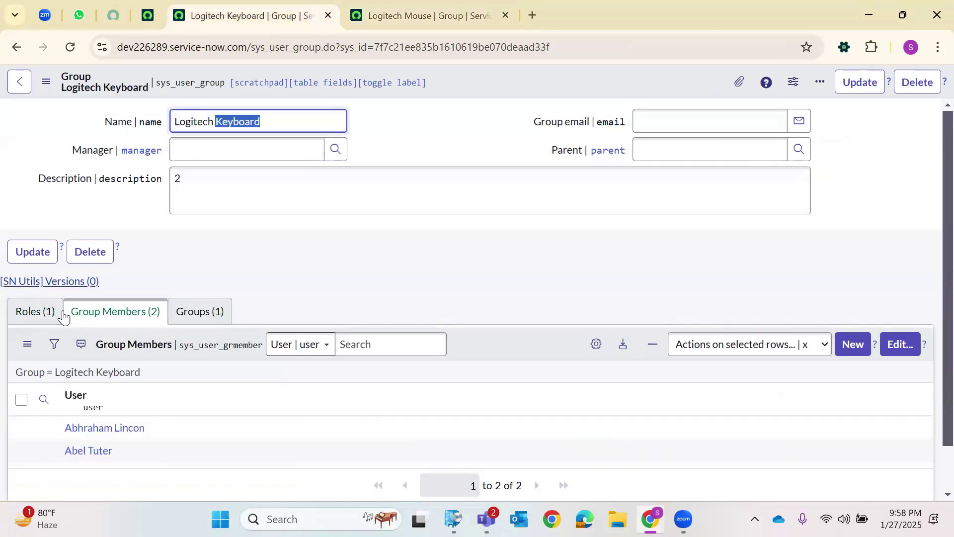
{"action": "left_click", "coordinate": [27, 321]}
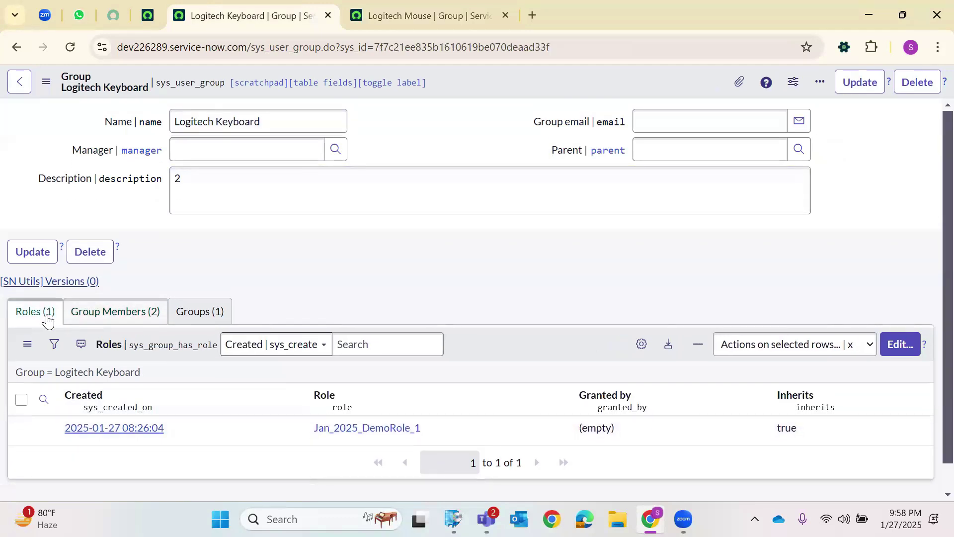
{"action": "left_click", "coordinate": [395, 14]}
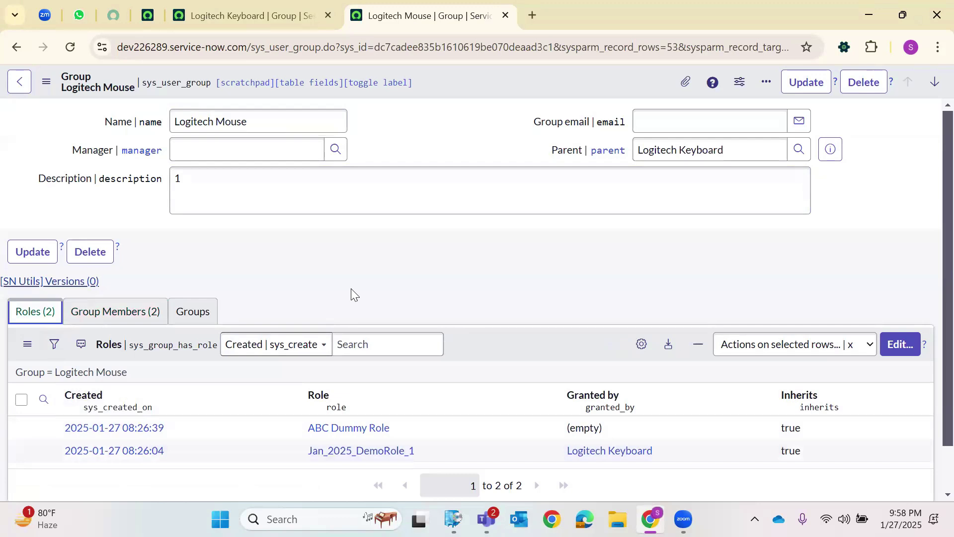
{"action": "left_click", "coordinate": [318, 7]}
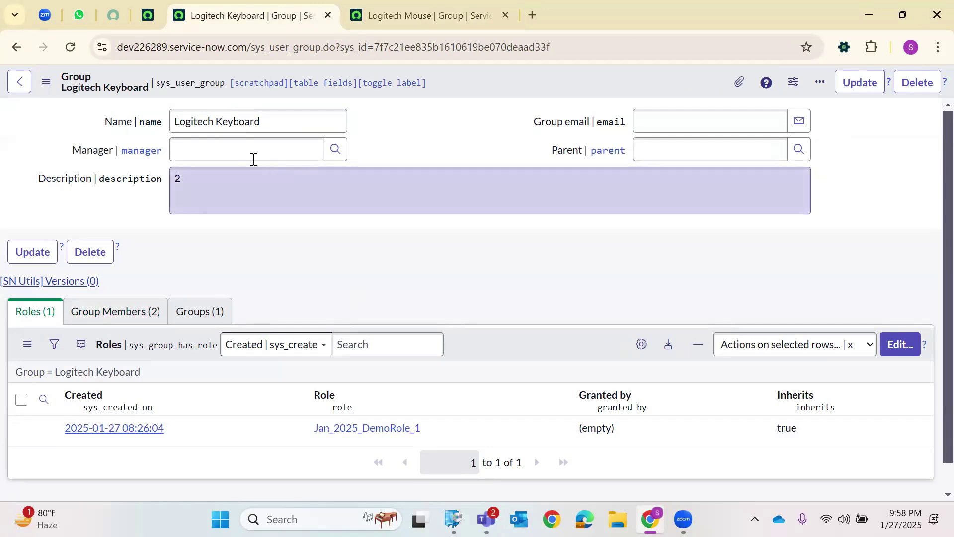
{"action": "left_click", "coordinate": [920, 89]}
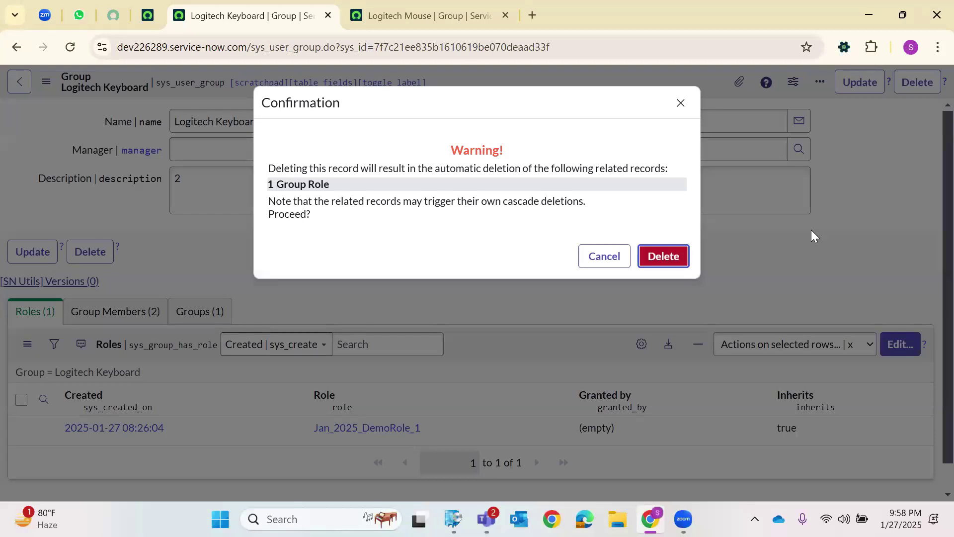
Confirm deleting the Logitech Keyboard group, then return to the Logitech Mouse group.
{"action": "key", "text": "Return"}
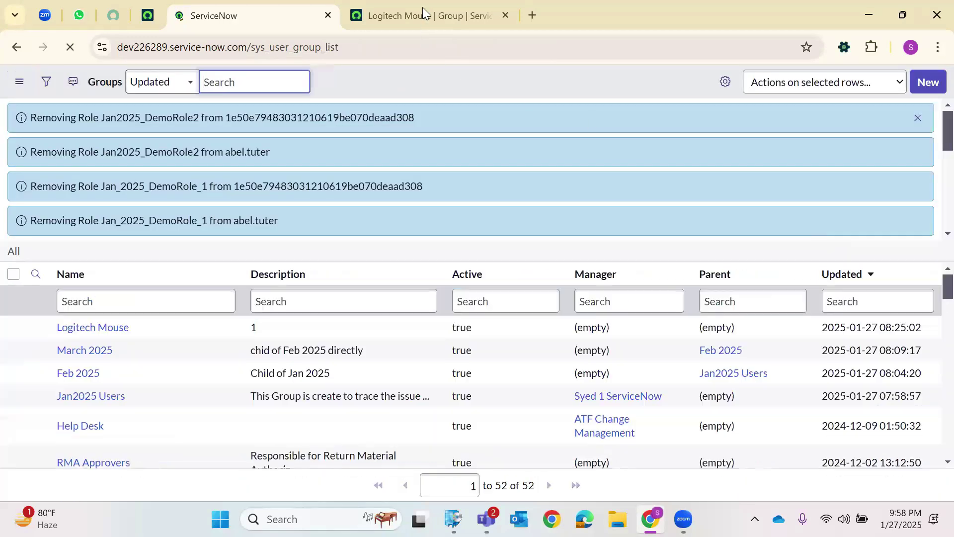
{"action": "left_click", "coordinate": [422, 19]}
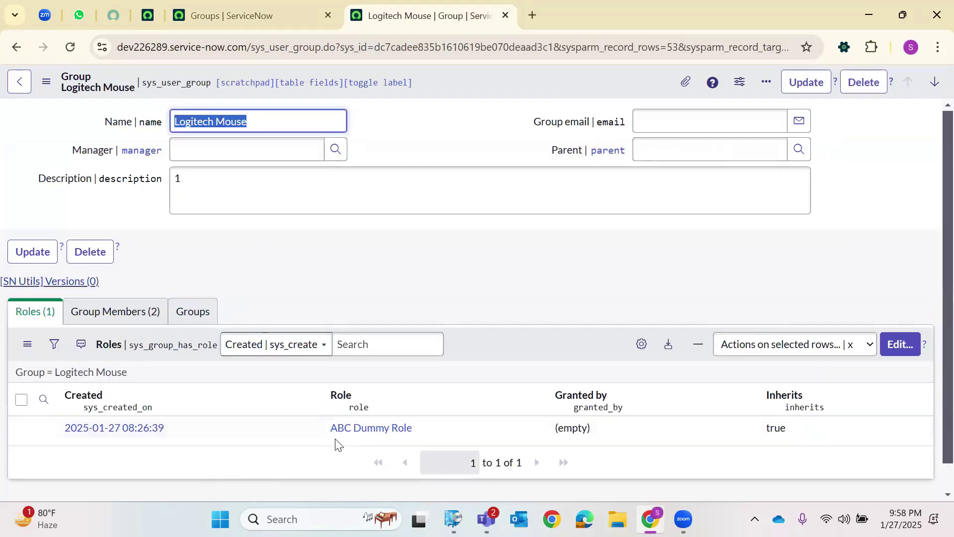
Check that Logitech Mouse keeps only ABC Dummy Role, ending on its two group members.
{"action": "left_click_drag", "start_coordinate": [331, 431], "coordinate": [407, 431]}
{"action": "left_click", "coordinate": [300, 465]}
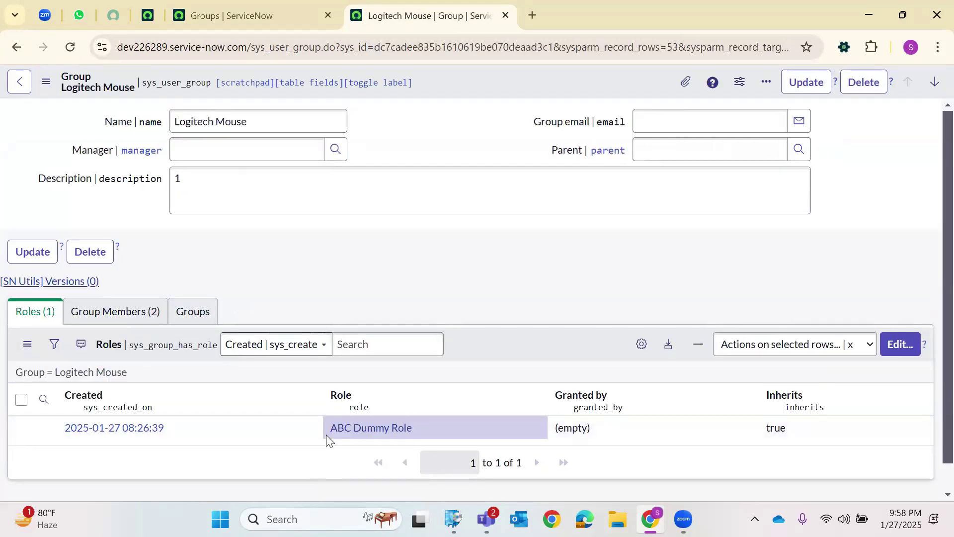
{"action": "left_click", "coordinate": [125, 318]}
{"action": "double_click", "coordinate": [236, 122]}
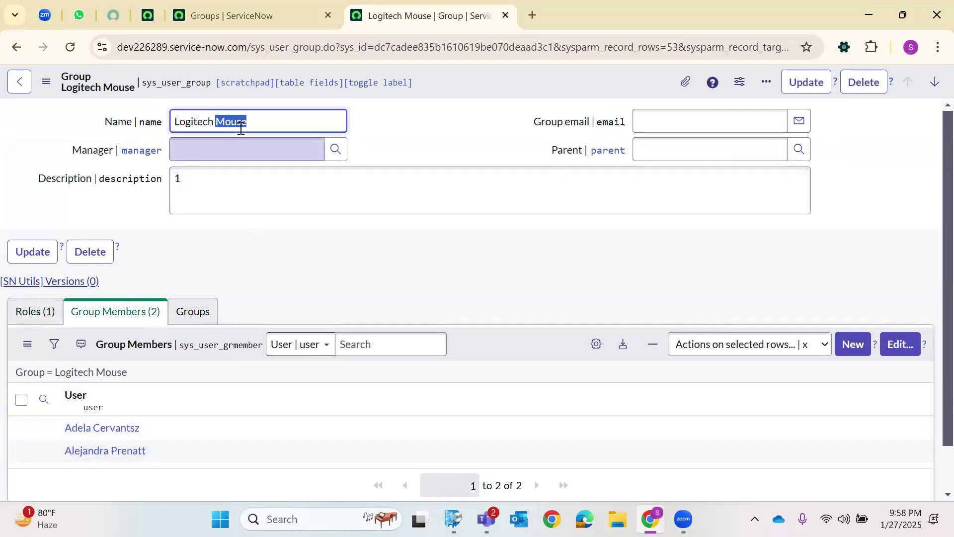
{"action": "left_click", "coordinate": [37, 316]}
{"action": "left_click", "coordinate": [124, 318]}
{"action": "left_click", "coordinate": [45, 313]}
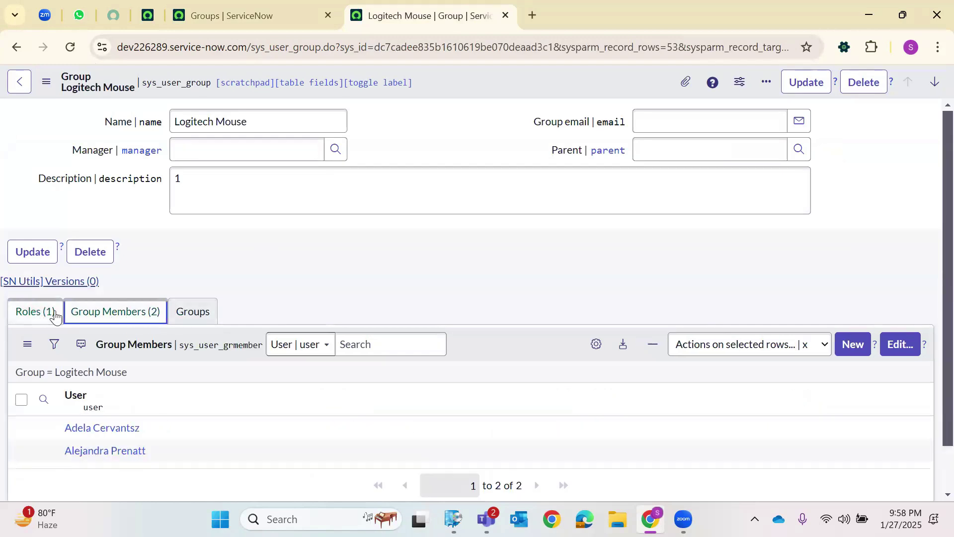
{"action": "left_click", "coordinate": [137, 314]}
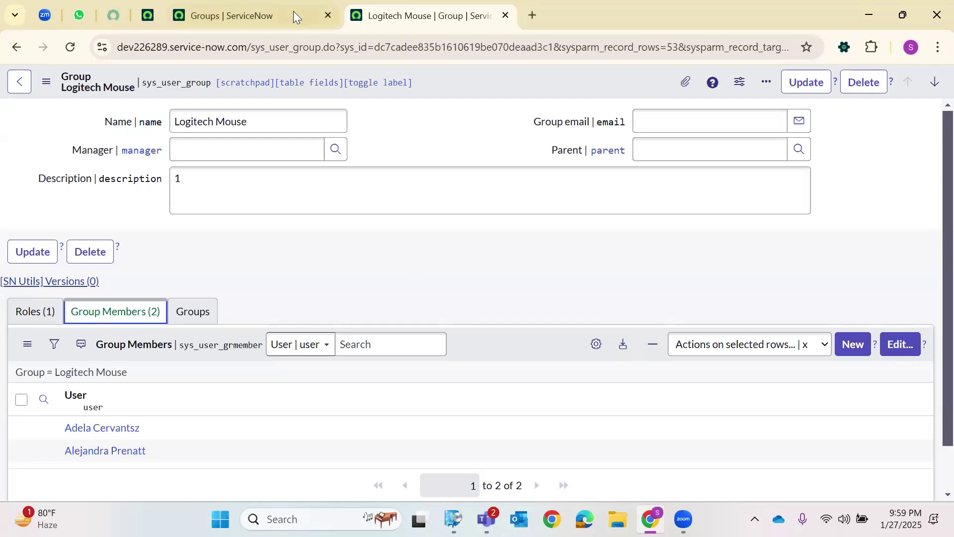
Close the Groups list and return to the ServiceNow home page.
{"action": "left_click", "coordinate": [214, 19]}
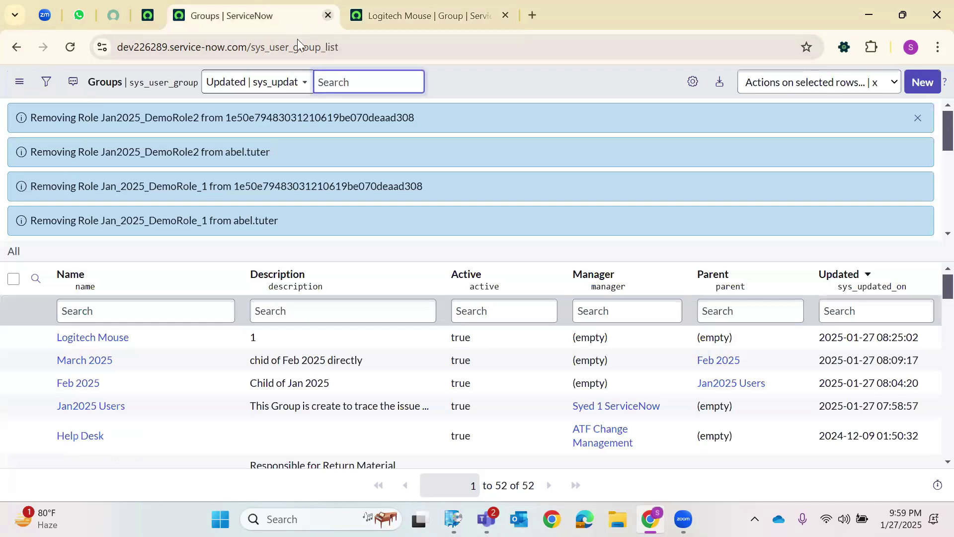
{"action": "left_click", "coordinate": [328, 15]}
{"action": "left_click", "coordinate": [148, 16]}
Filter the navigator for 'Roles', open the Roles list in a new tab, and search by description.
{"action": "left_click", "coordinate": [160, 84]}
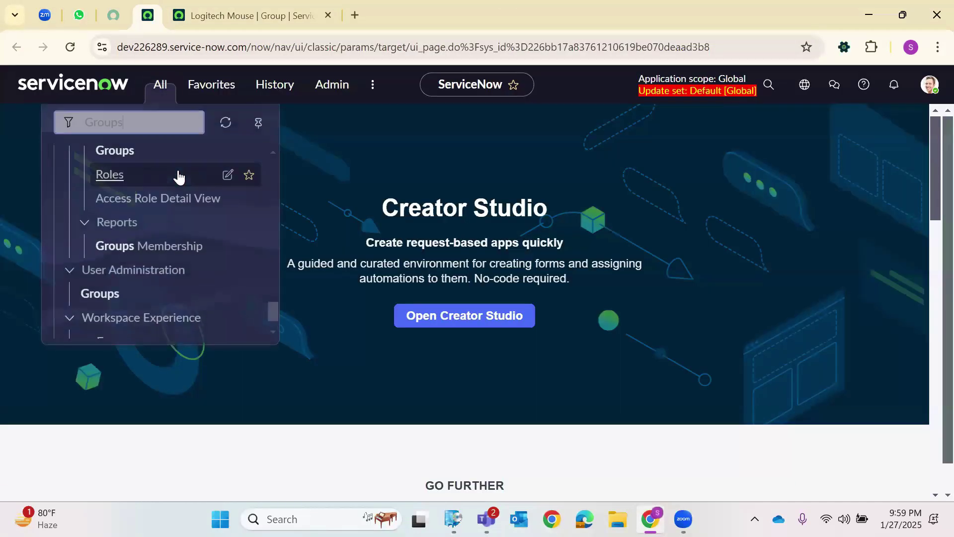
{"action": "key", "text": "BackSpace"}
{"action": "key", "text": "BackSpace"}
{"action": "key", "text": "BackSpace"}
{"action": "key", "text": "BackSpace"}
{"action": "key", "text": "BackSpace"}
{"action": "key", "text": "BackSpace"}
{"action": "type", "text": "R"}
{"action": "key", "text": "BackSpace"}
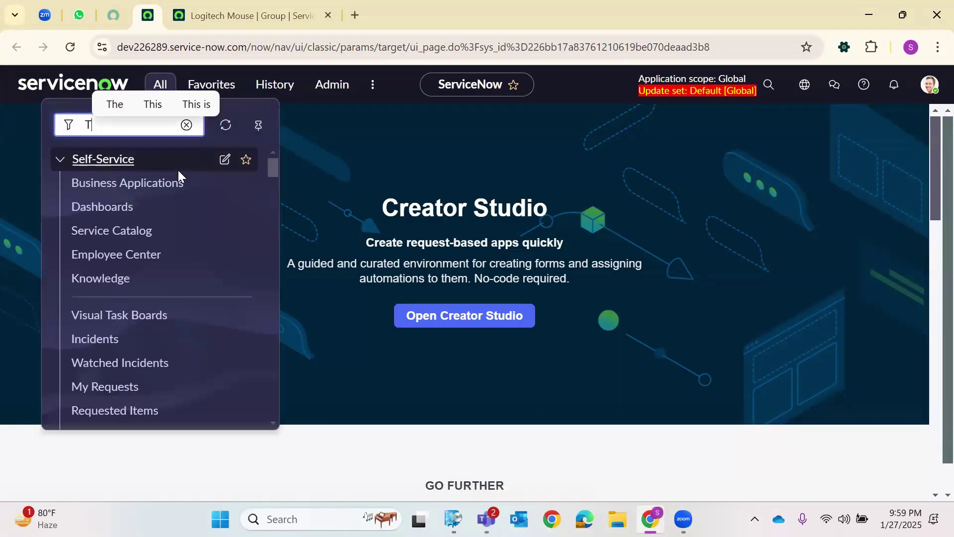
{"action": "type", "text": "Roles"}
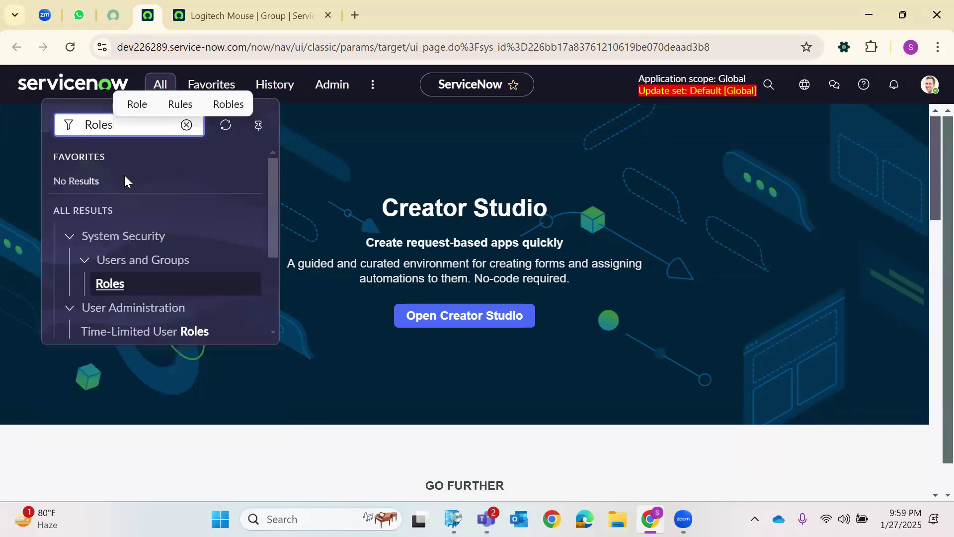
{"action": "scroll", "coordinate": [117, 291], "scroll_direction": "down", "scroll_amount": 2}
{"action": "scroll", "coordinate": [118, 288], "scroll_direction": "down", "scroll_amount": 1}
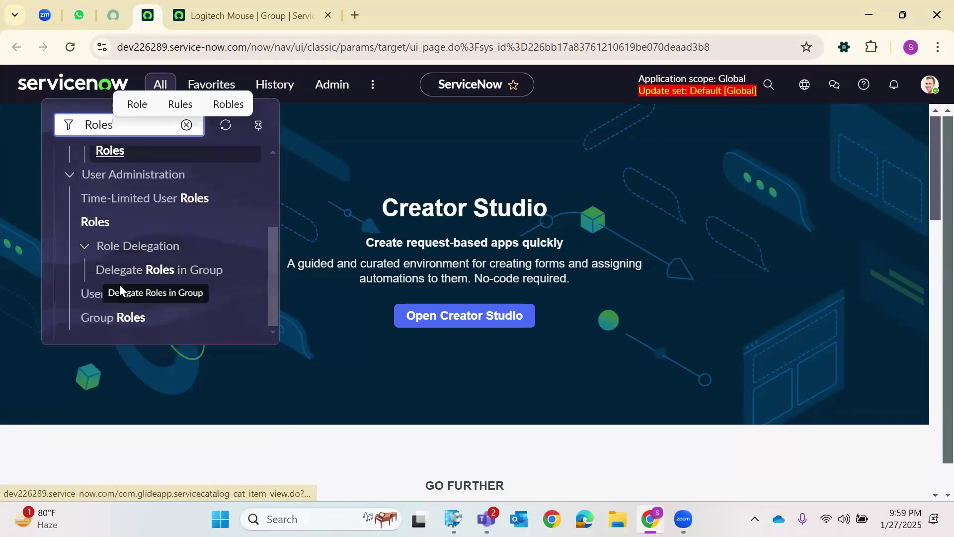
{"action": "scroll", "coordinate": [175, 316], "scroll_direction": "up", "scroll_amount": 2}
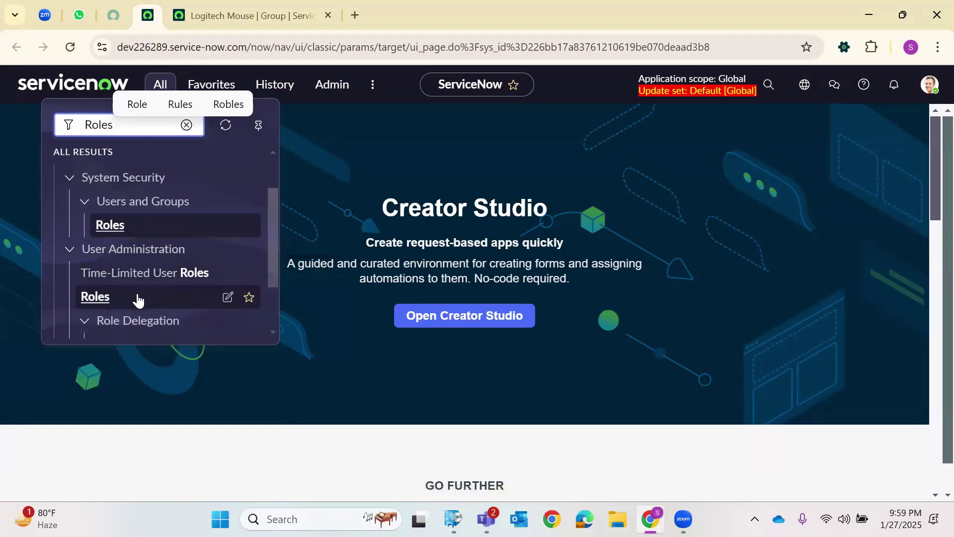
{"action": "right_click", "coordinate": [103, 297]}
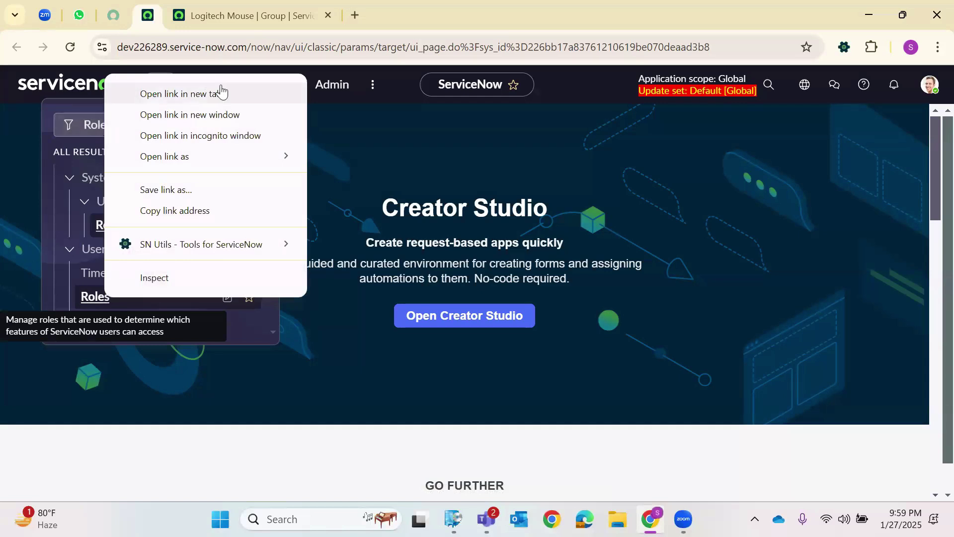
{"action": "left_click", "coordinate": [219, 93]}
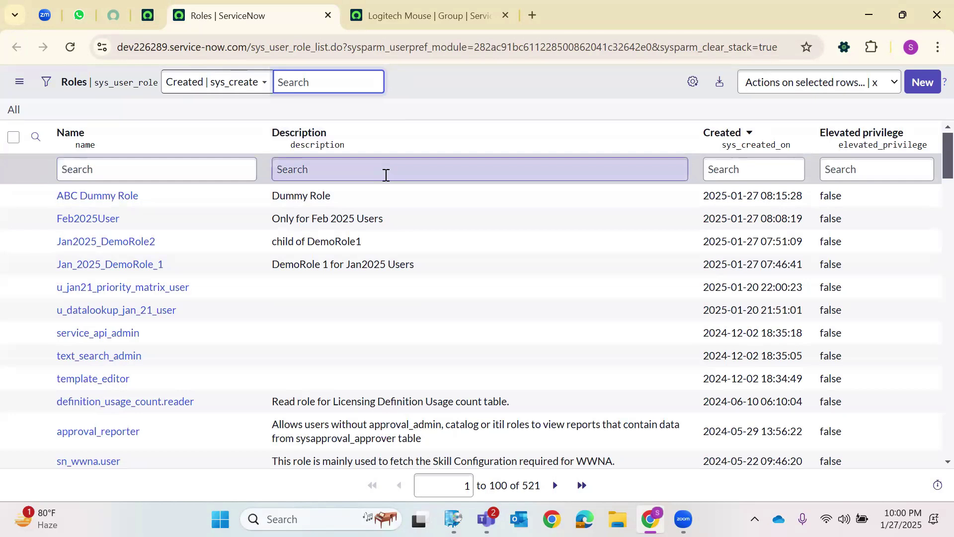
{"action": "left_click", "coordinate": [344, 168]}
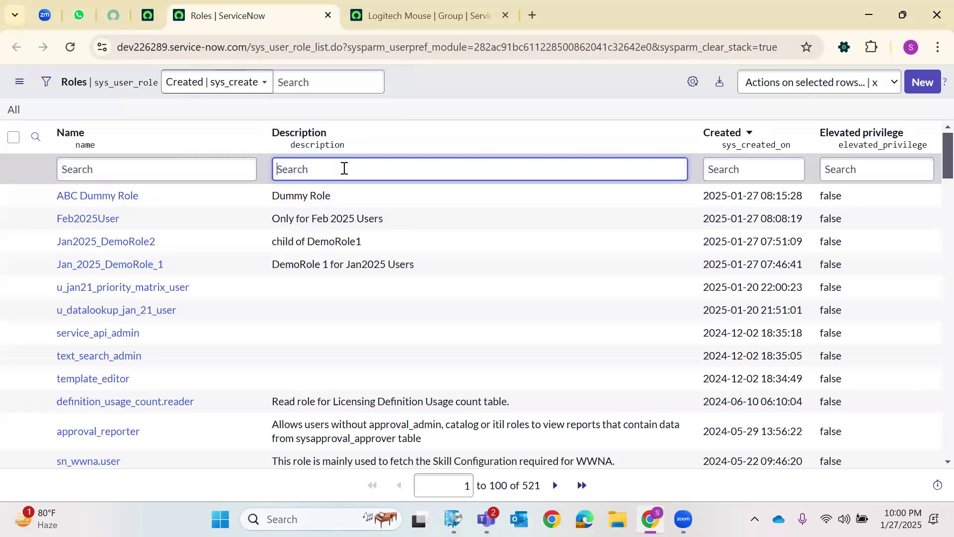